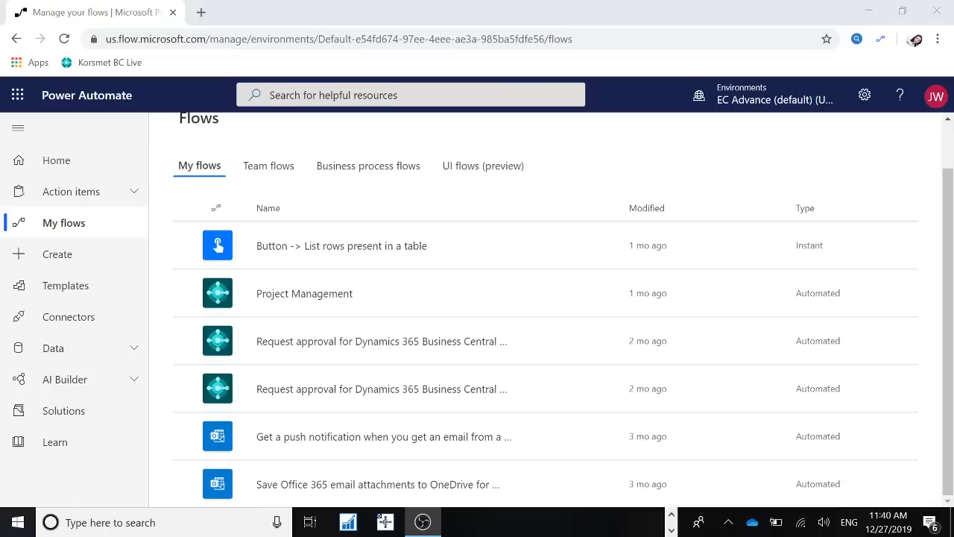
- Show the UI flows list, and switch to File Explorer to view the Excel files in the desktop's PowerAutomate folder
click(462, 165)
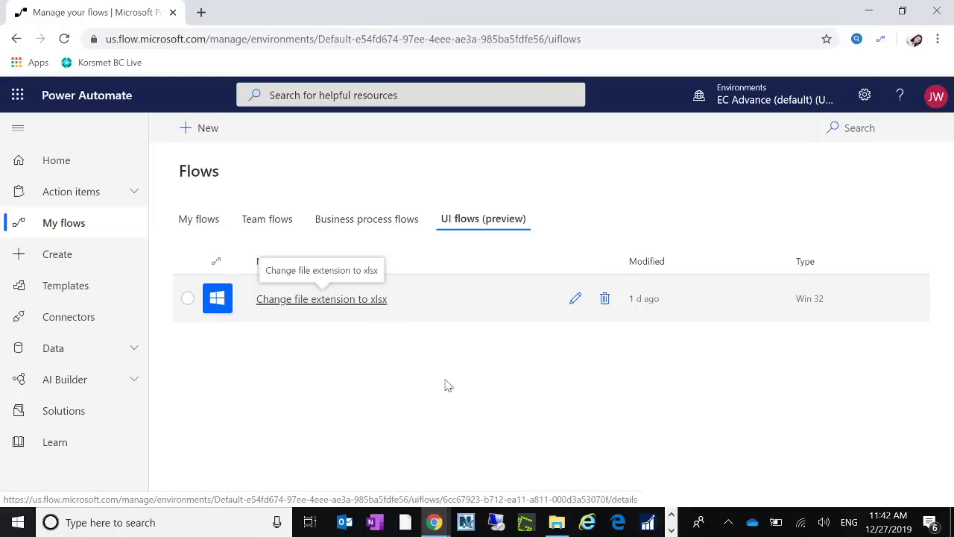
click(559, 524)
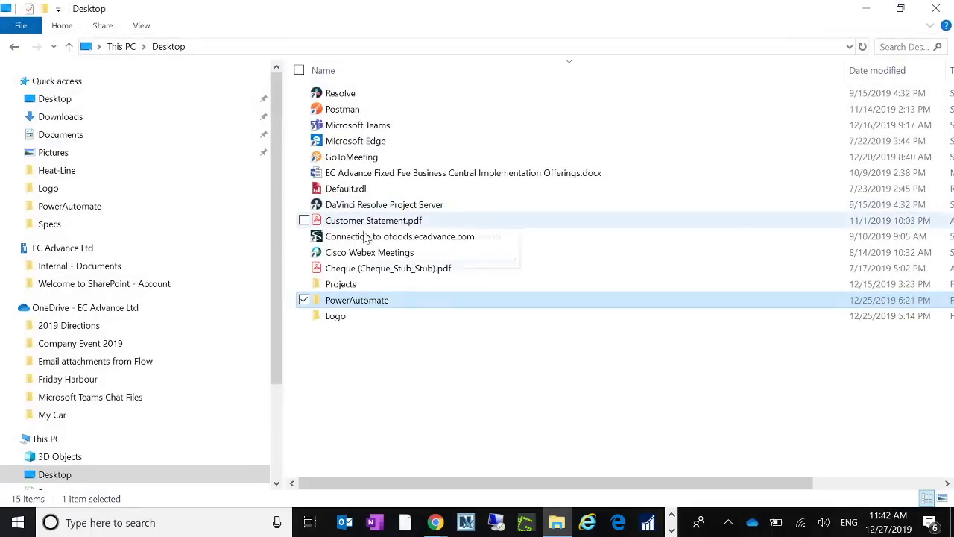
double_click(357, 304)
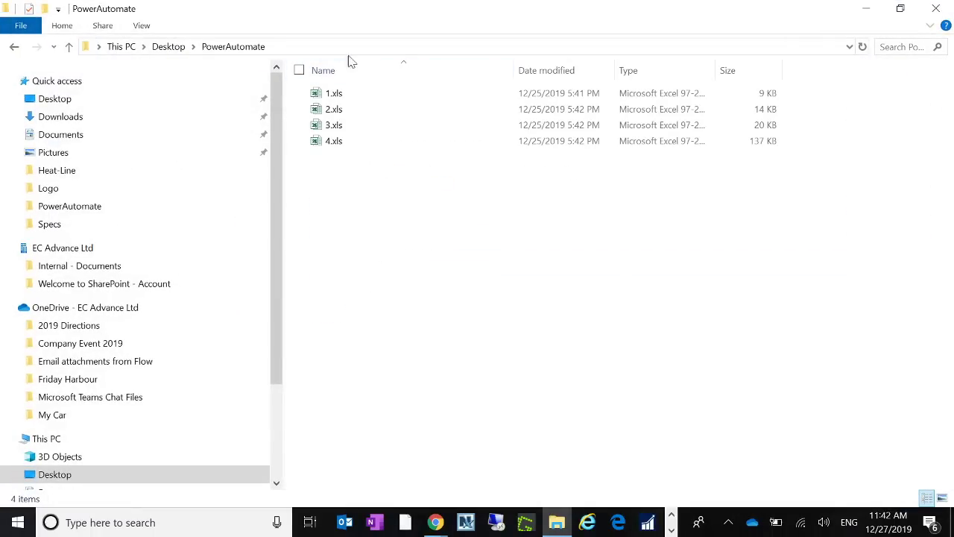
drag(717, 72, 789, 73)
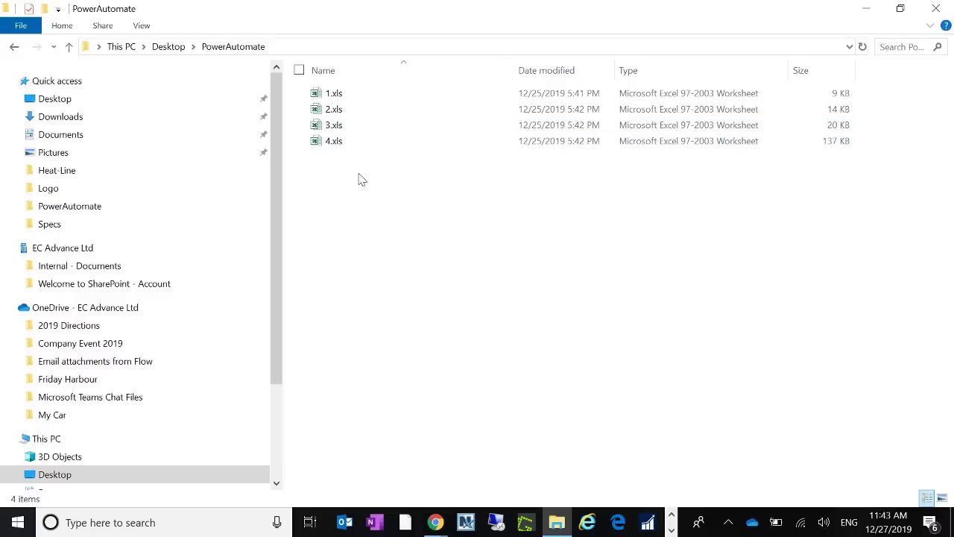
click(865, 9)
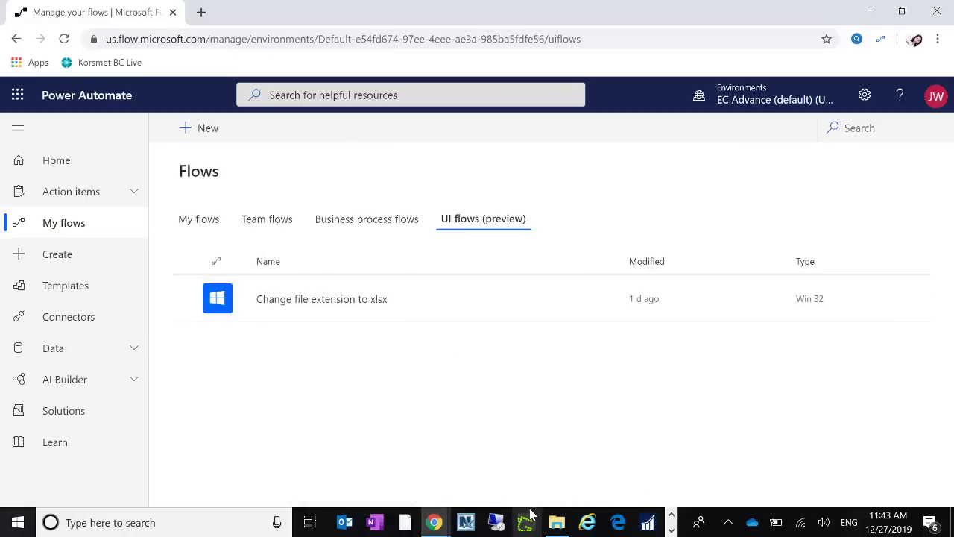
key(alt+Tab)
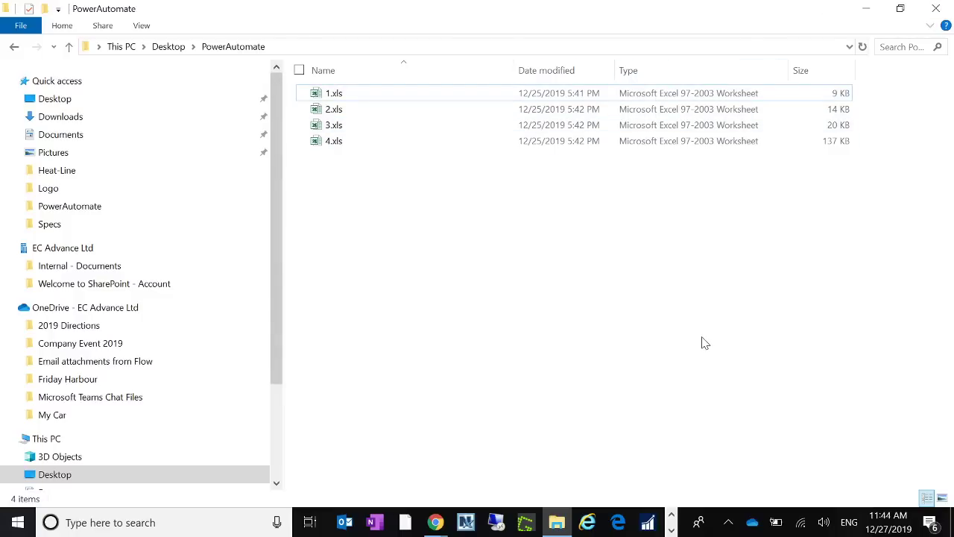
click(867, 9)
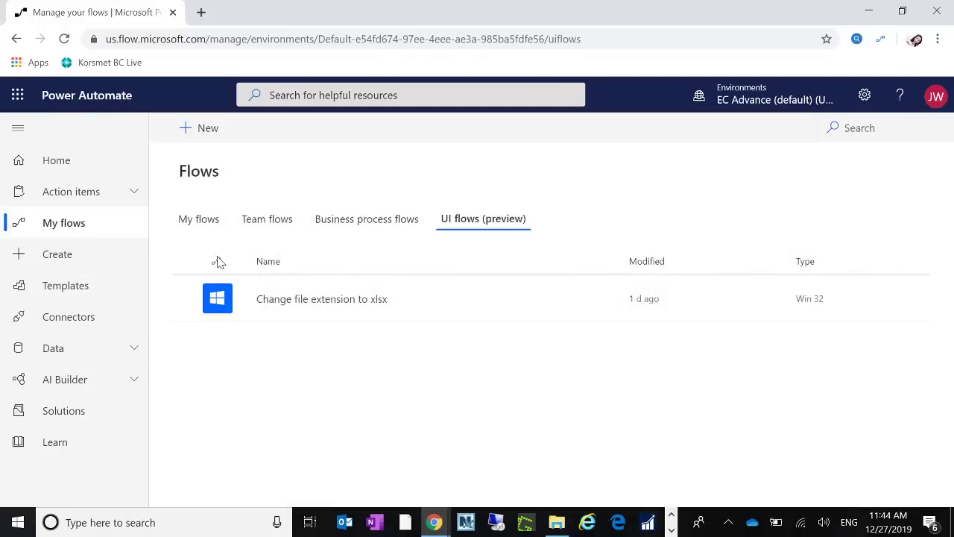
- Open the test page of the "Change file extension to xlsx" UI flow and select its Input File path
click(315, 299)
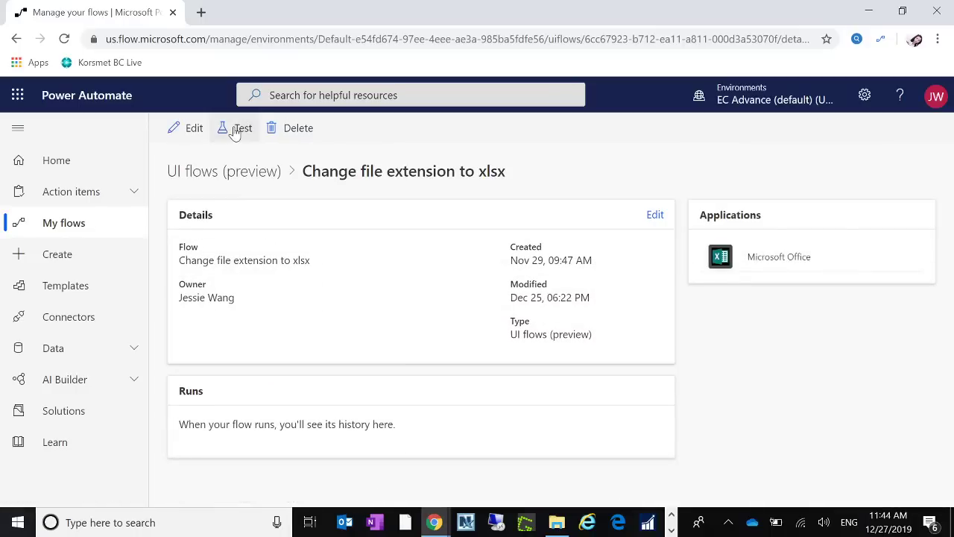
click(242, 128)
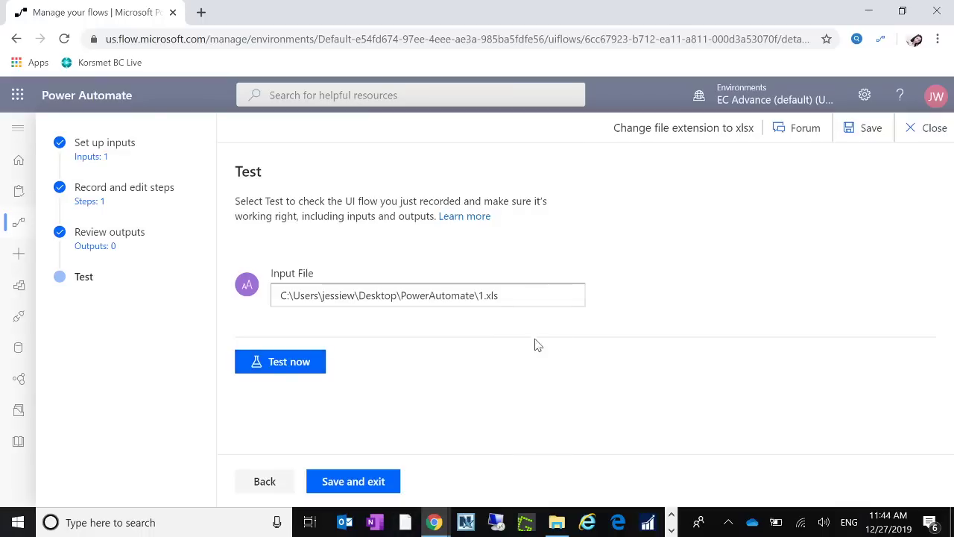
drag(522, 295, 52, 292)
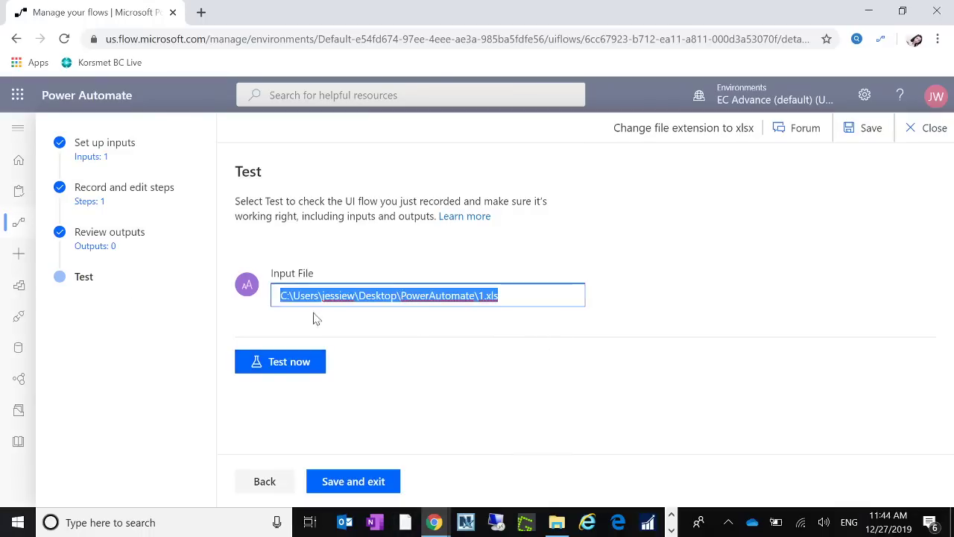
- Switch to File Explorer in a smaller window and compare the PowerAutomate folder's path and files with the Input File path
click(557, 522)
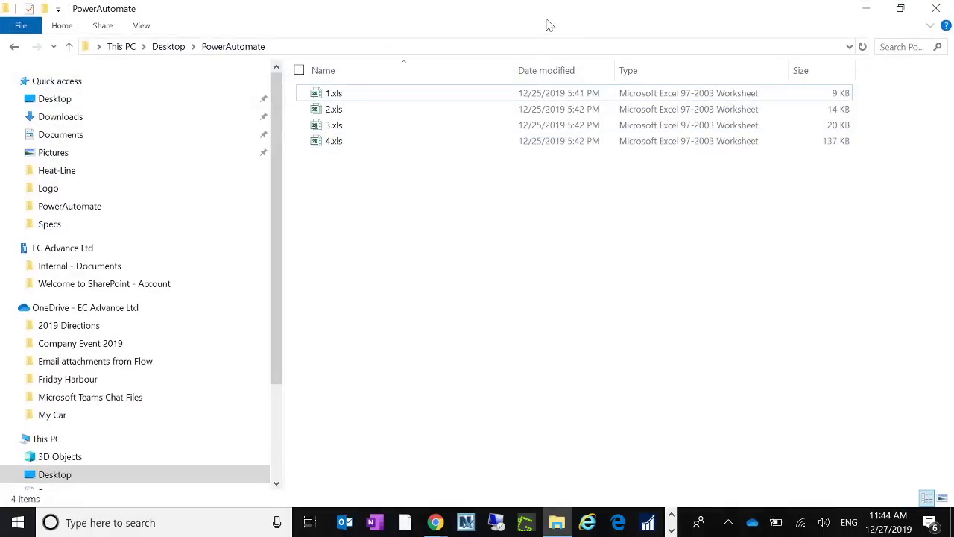
drag(546, 8, 651, 239)
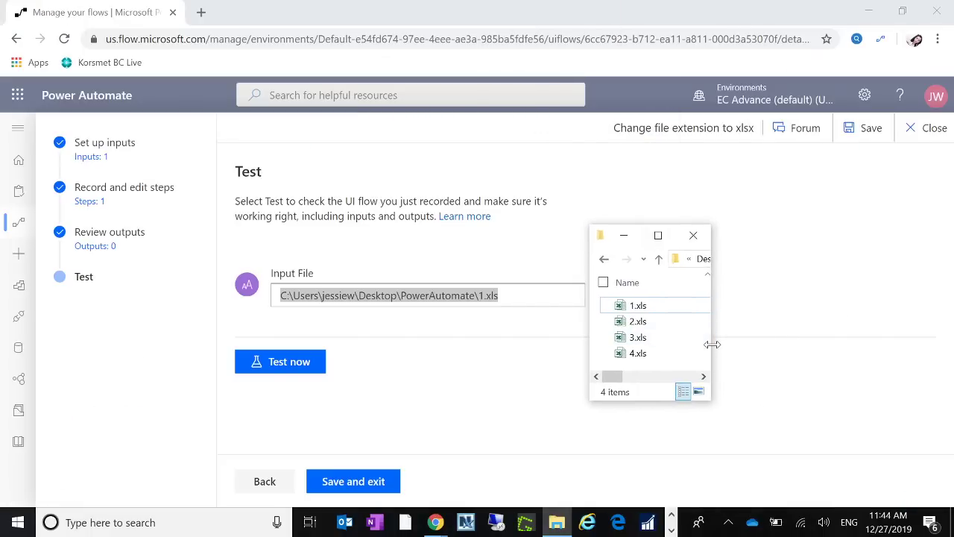
drag(711, 346, 951, 315)
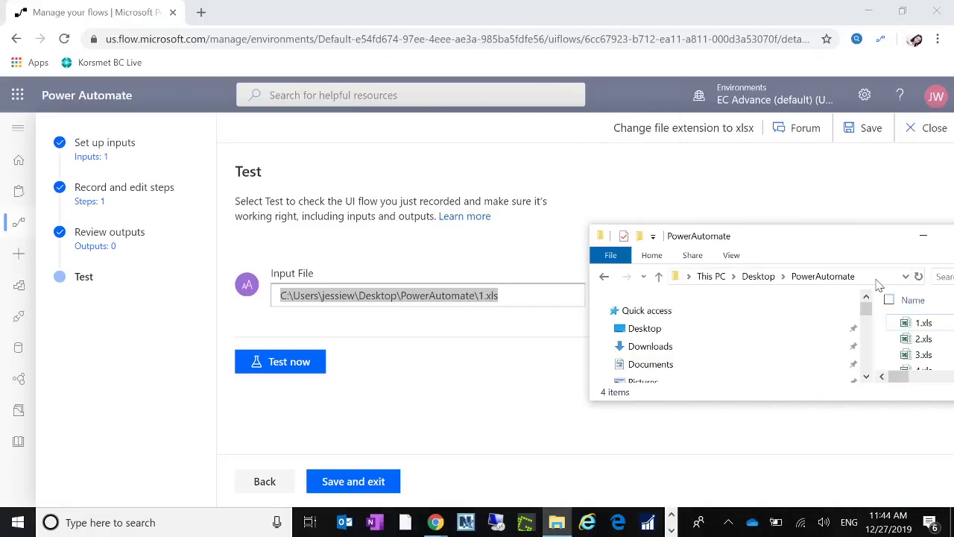
click(880, 280)
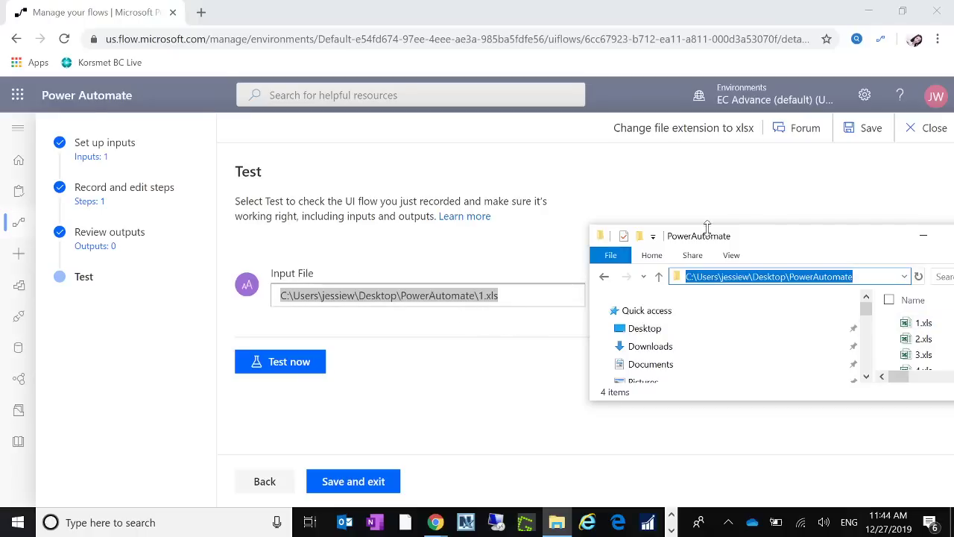
drag(763, 237, 657, 212)
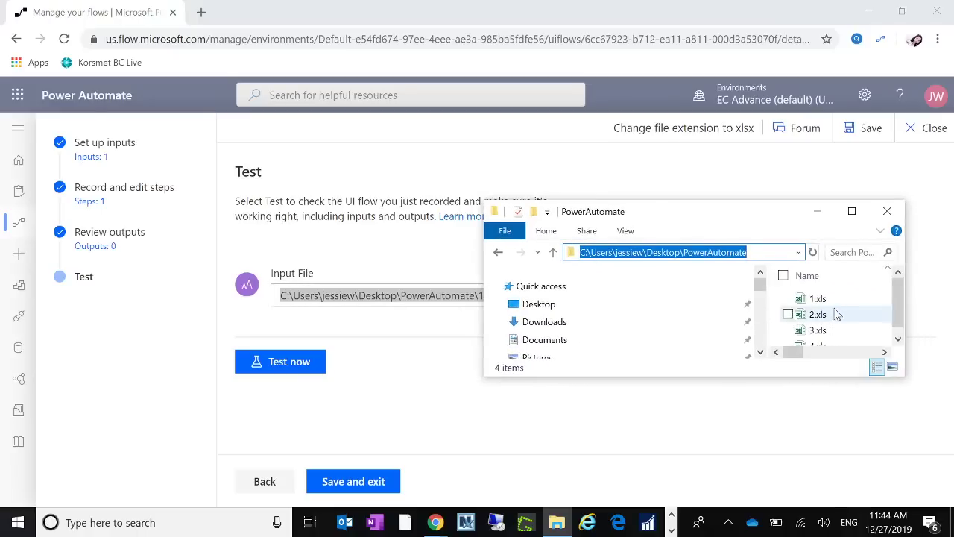
scroll(829, 322, down, 1)
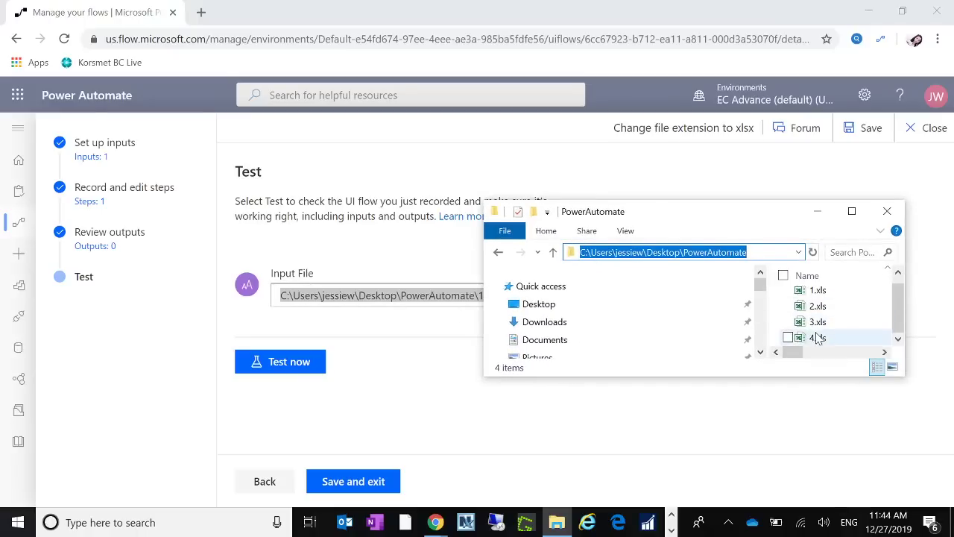
click(817, 211)
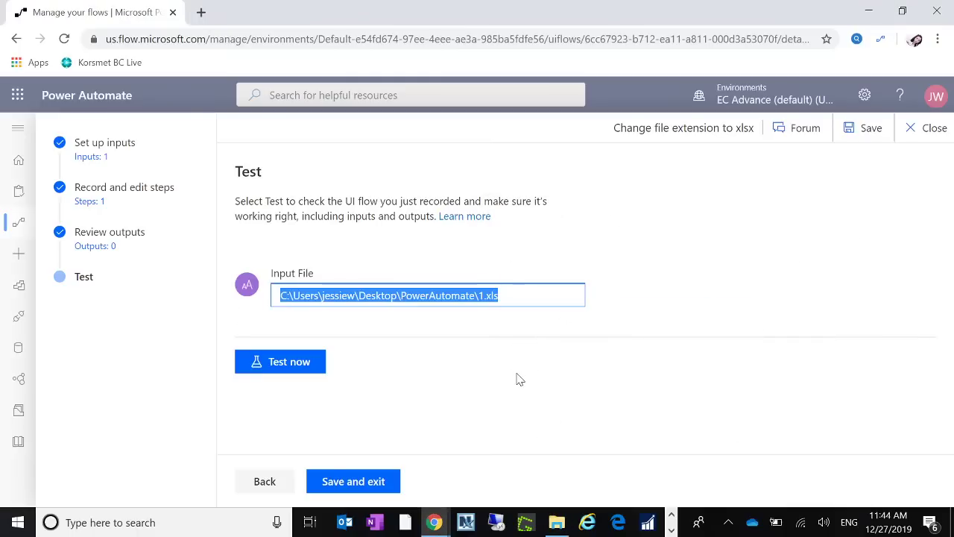
- Run the UI flow test with 1.xls as input, and force the unresponsive Excel to close
click(296, 366)
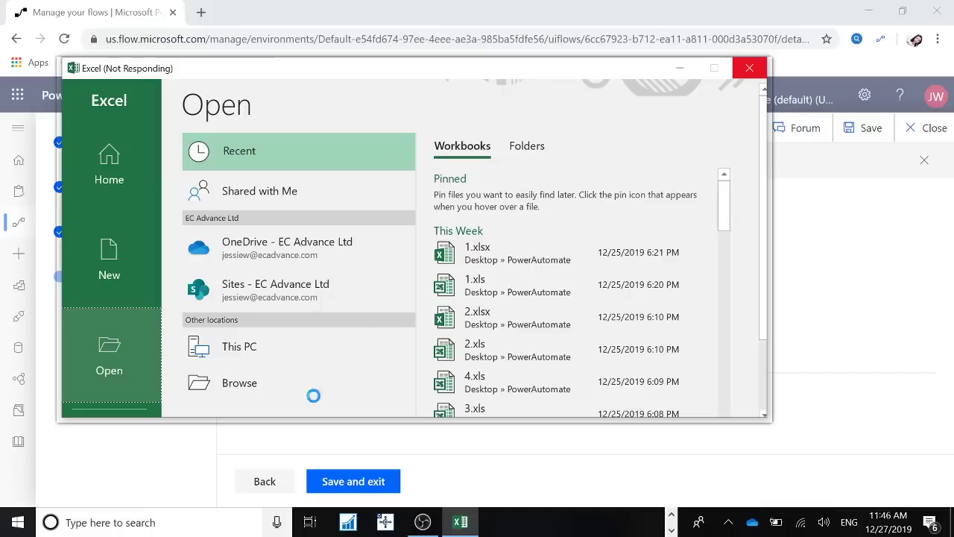
click(751, 69)
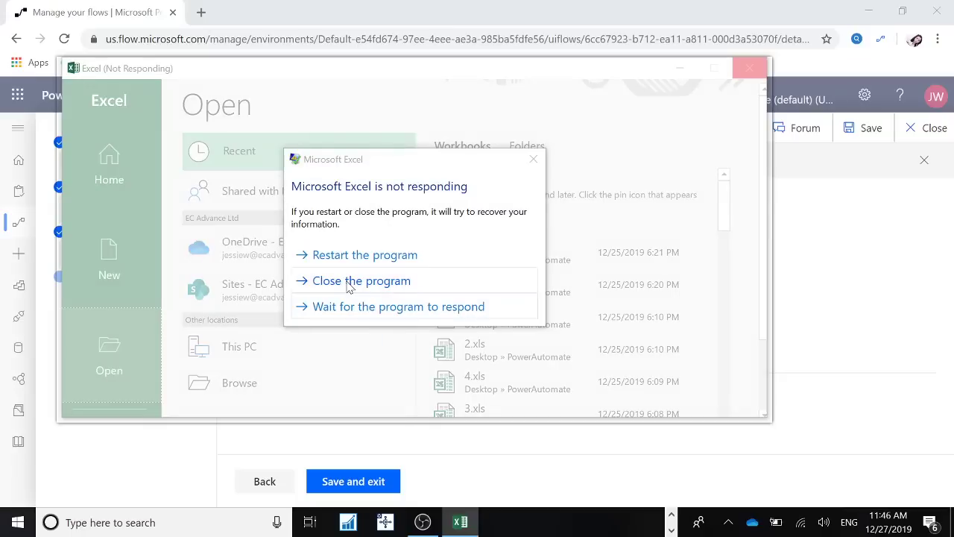
click(349, 281)
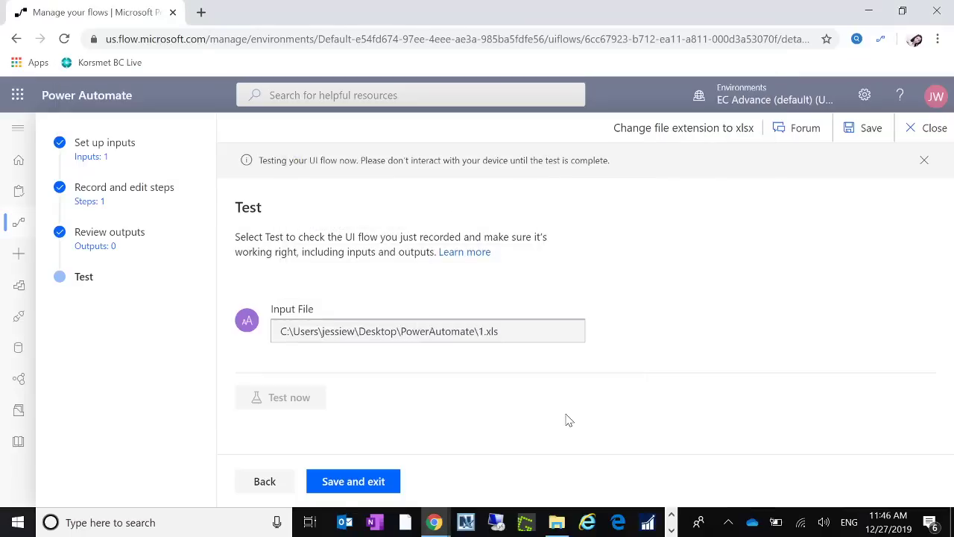
key(alt+Tab)
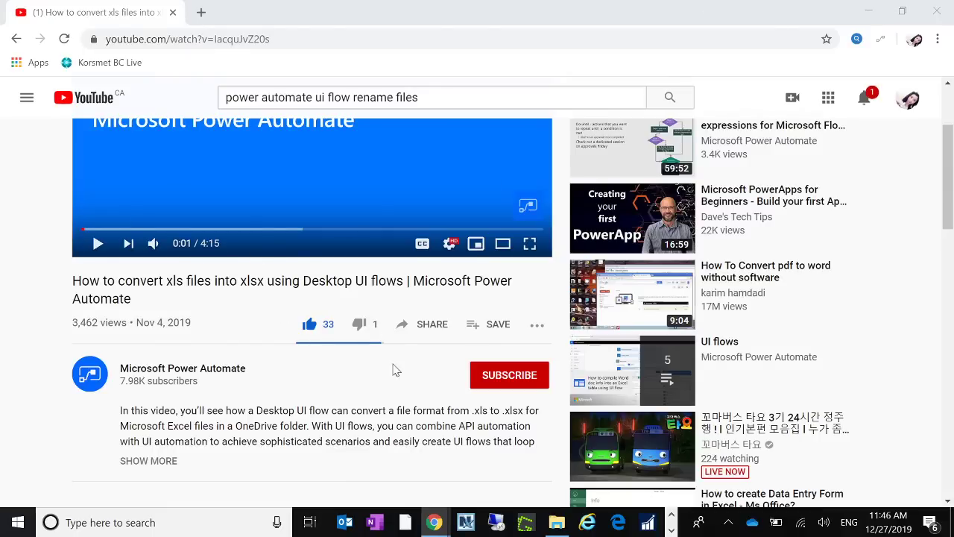
click(867, 12)
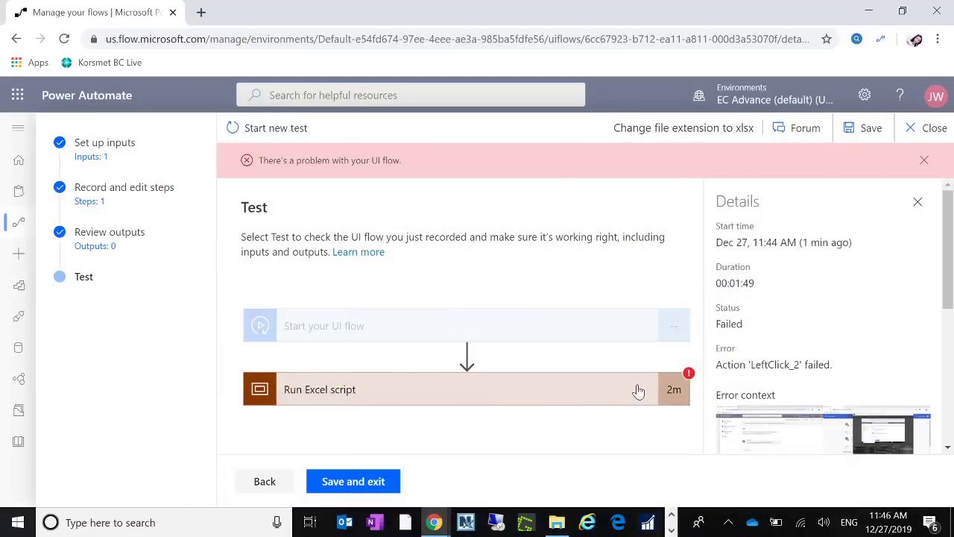
- Expand the Run Excel script step in the test results and examine the status of its recorded actions
click(680, 394)
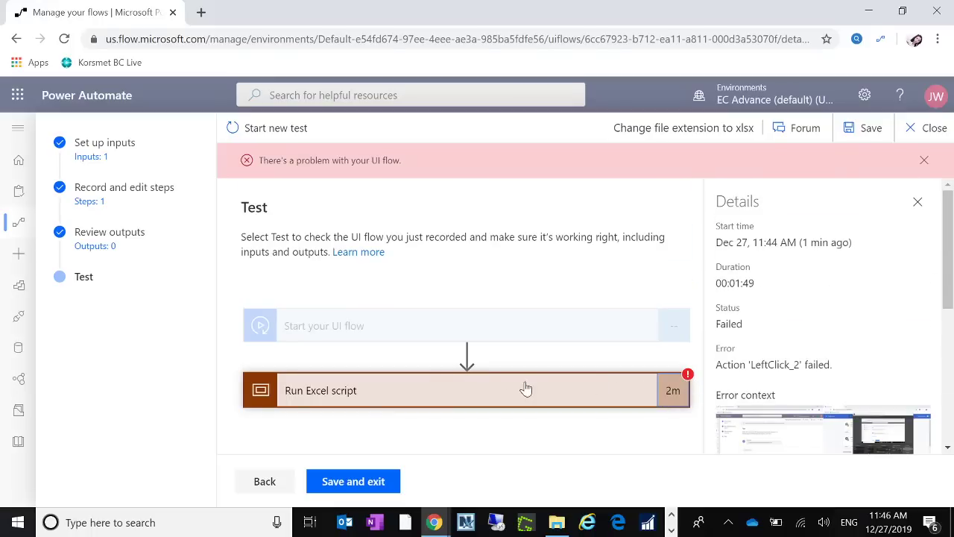
click(559, 390)
scroll(561, 389, down, 4)
scroll(561, 390, up, 4)
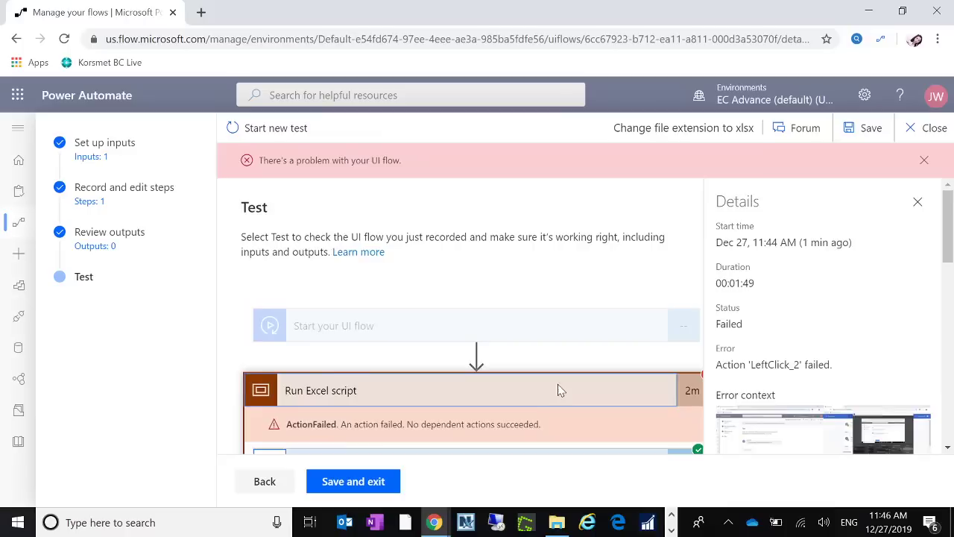
scroll(575, 399, down, 3)
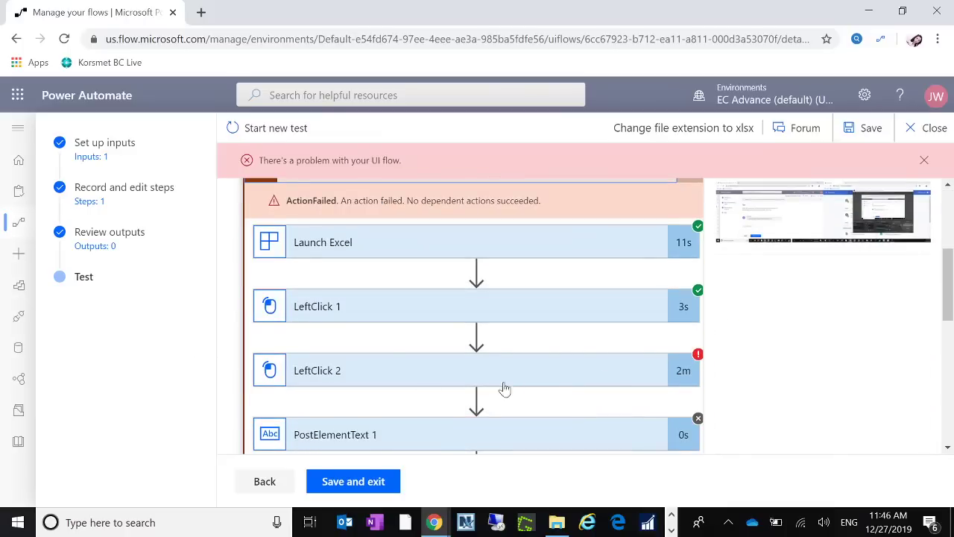
scroll(526, 377, up, 3)
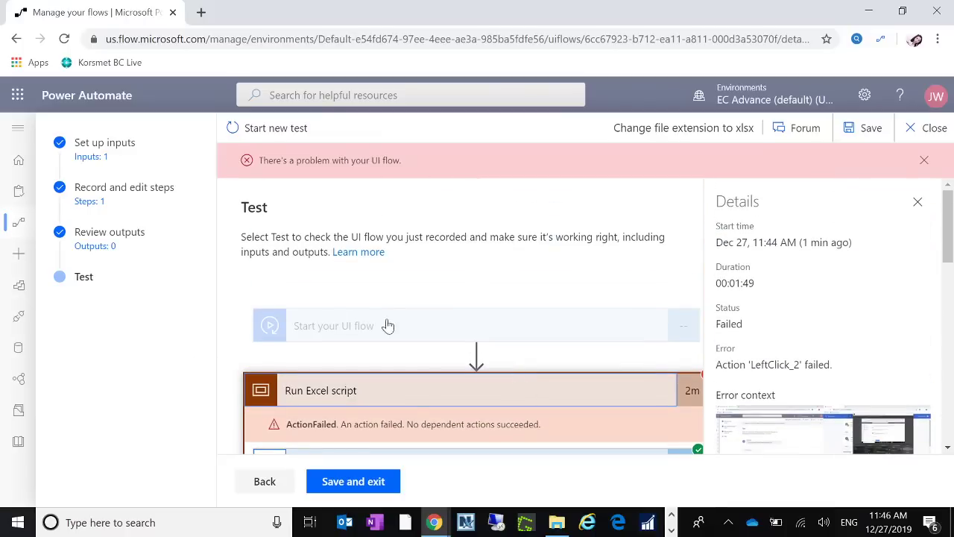
scroll(672, 313, down, 5)
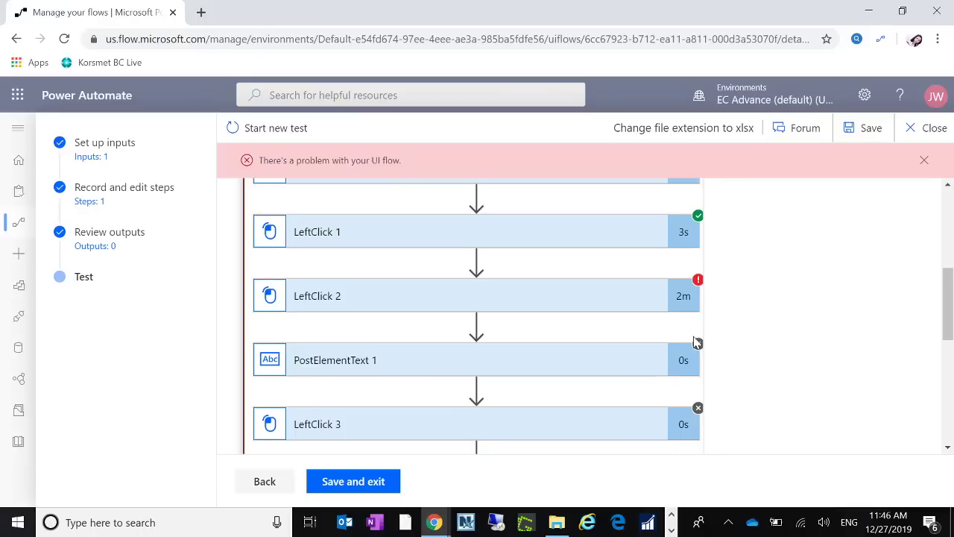
- Expand the LeftClick 2 action and examine its error and full inputs, including the wait time and selector
click(669, 299)
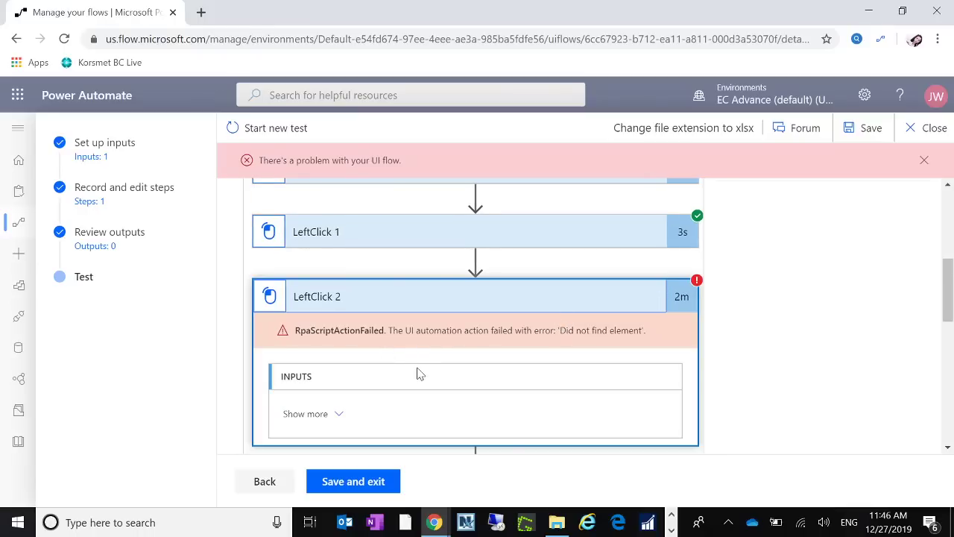
scroll(418, 373, down, 1)
scroll(417, 373, down, 1)
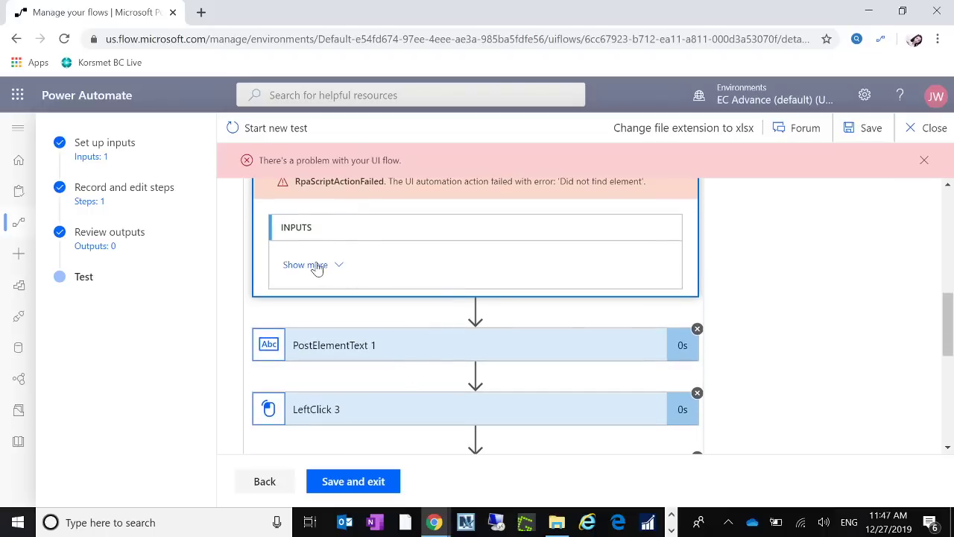
click(315, 266)
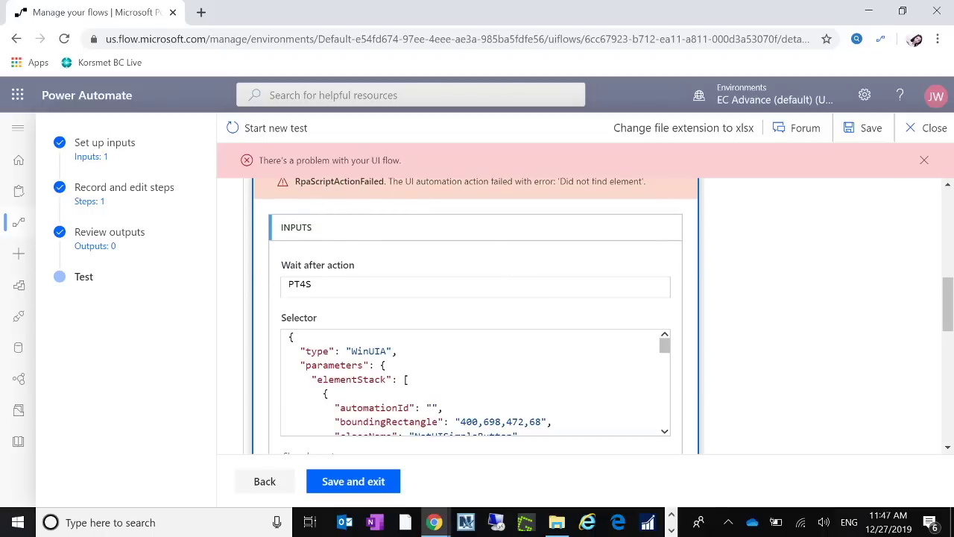
scroll(543, 335, down, 4)
scroll(543, 335, up, 4)
scroll(388, 304, up, 3)
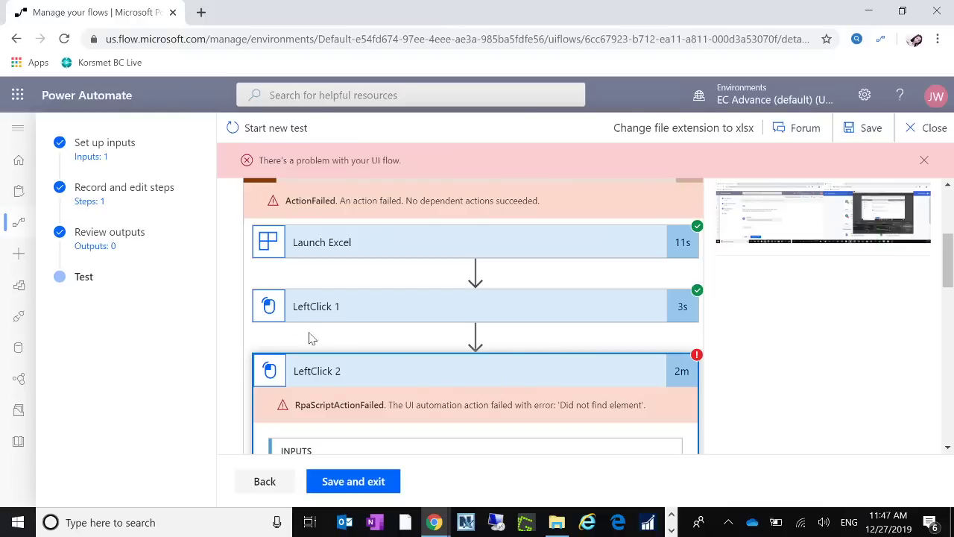
- Leave the flow test without saving and return to the UI flows list
click(928, 132)
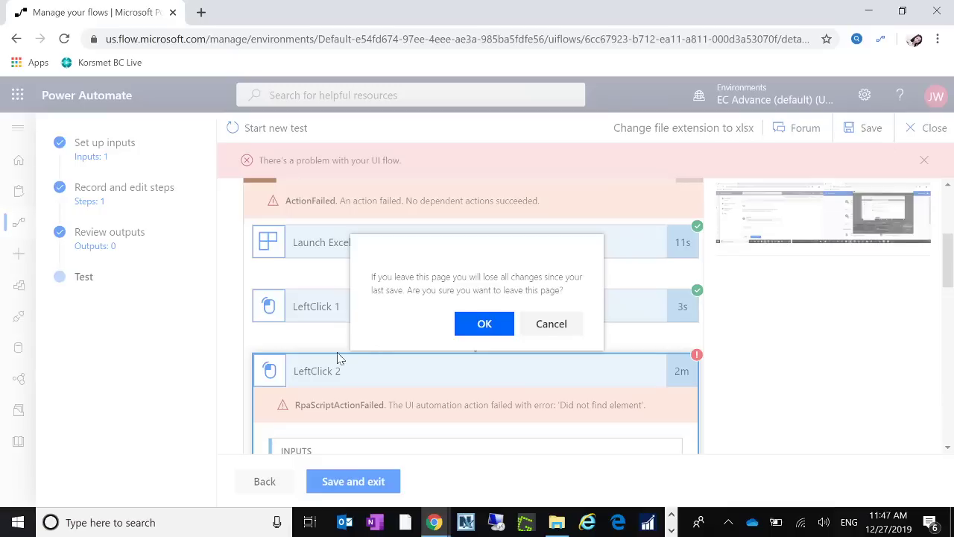
click(469, 332)
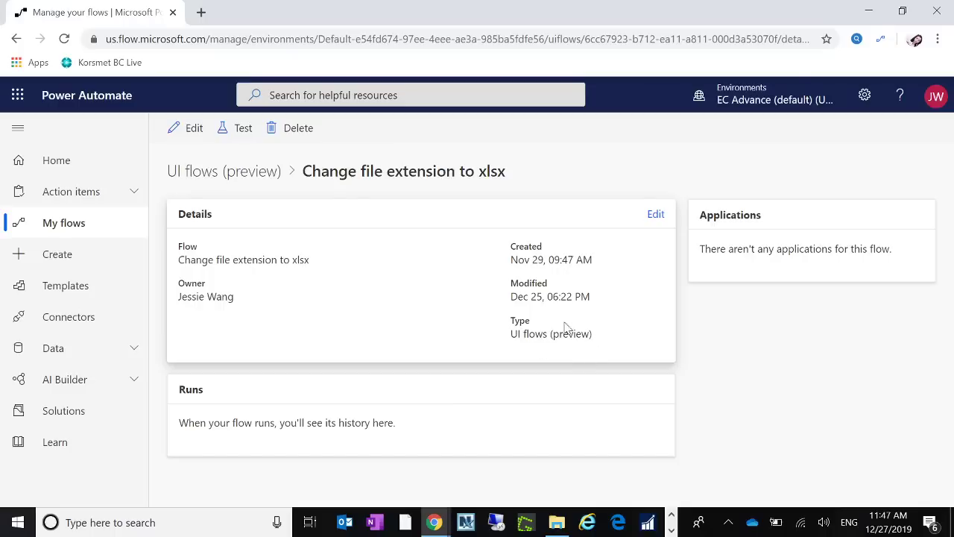
click(65, 228)
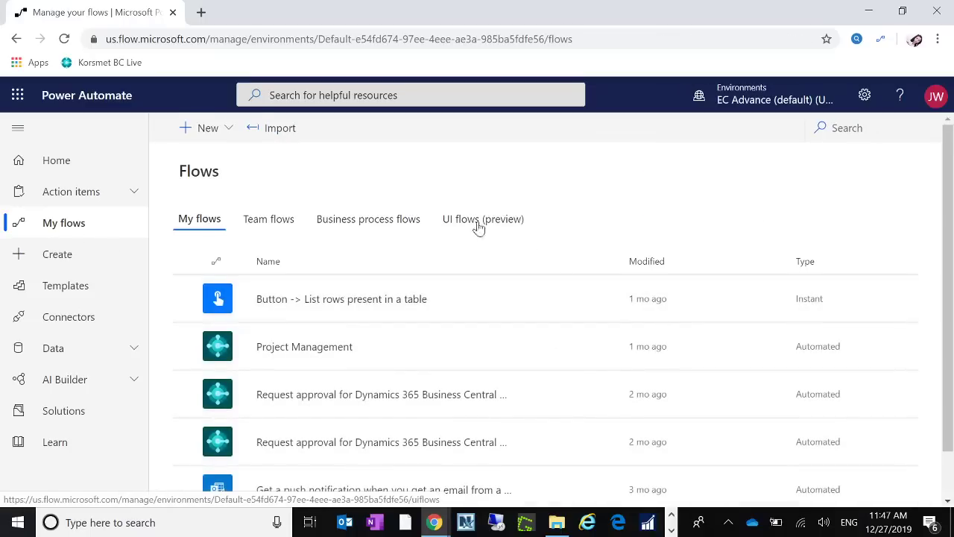
click(474, 225)
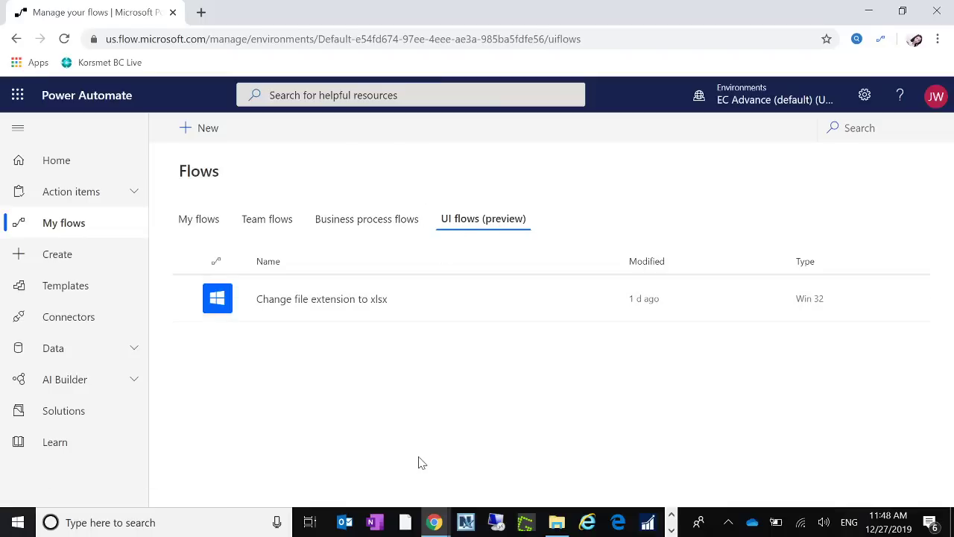
- Switch to File Explorer to check the files in the PowerAutomate folder, then return to the UI flows list
click(557, 522)
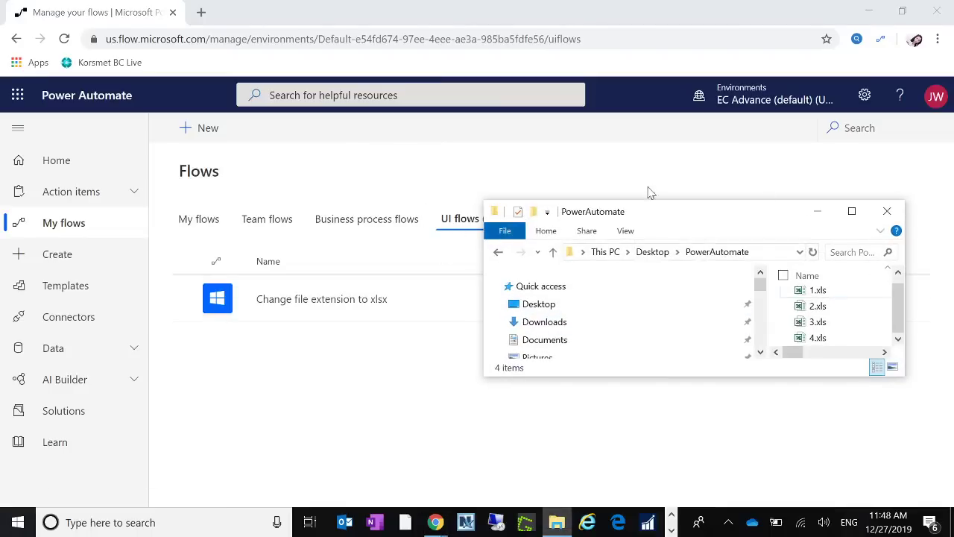
click(858, 211)
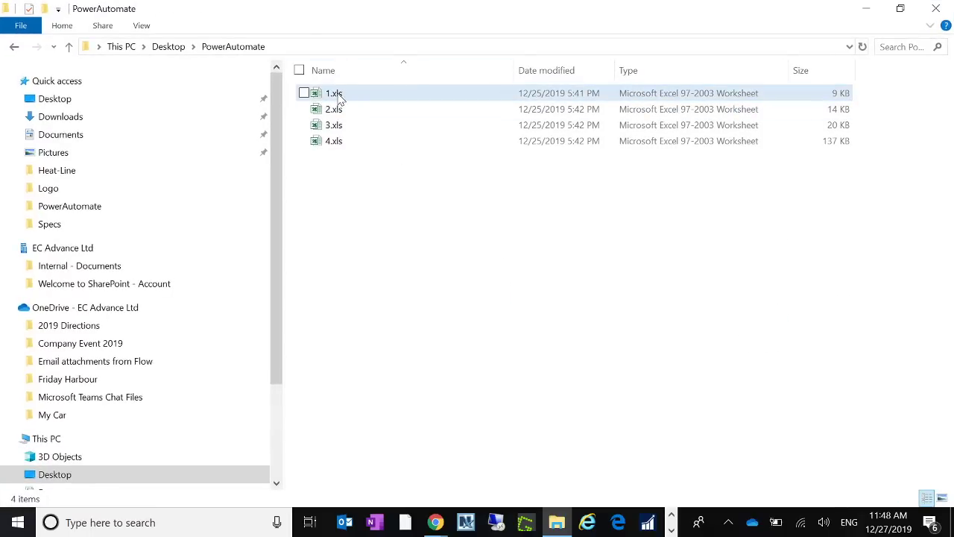
click(868, 8)
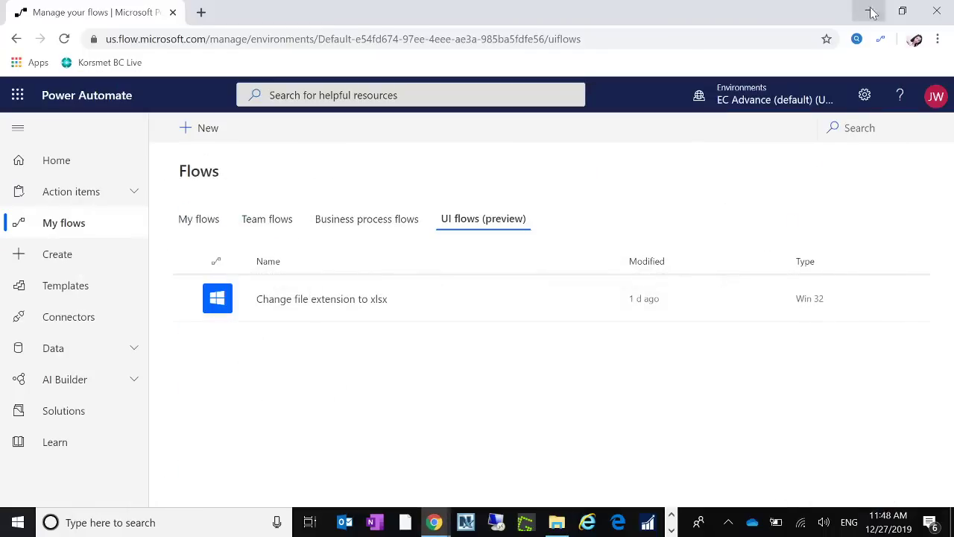
- Test the Change file extension to xlsx flow with 1.xls as input, opening that file in Excel
click(324, 301)
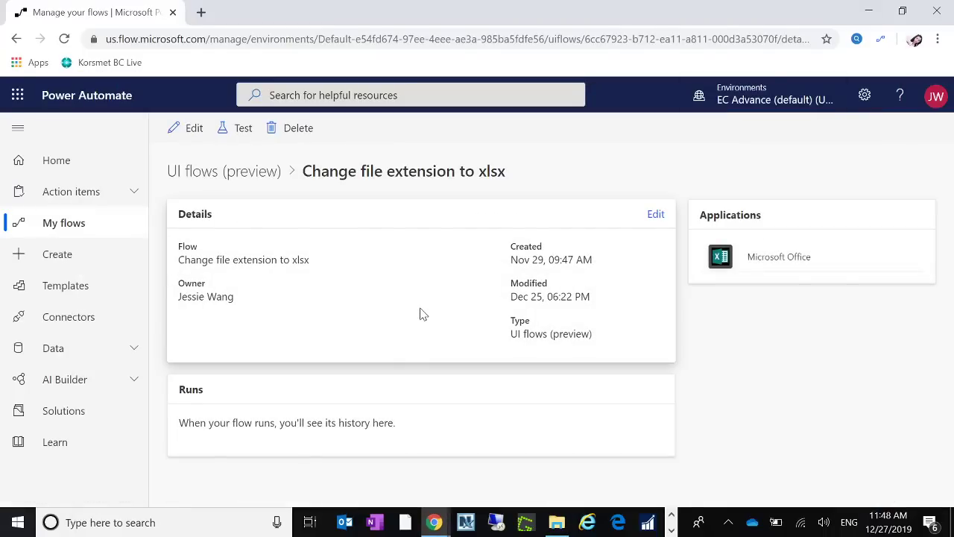
click(226, 129)
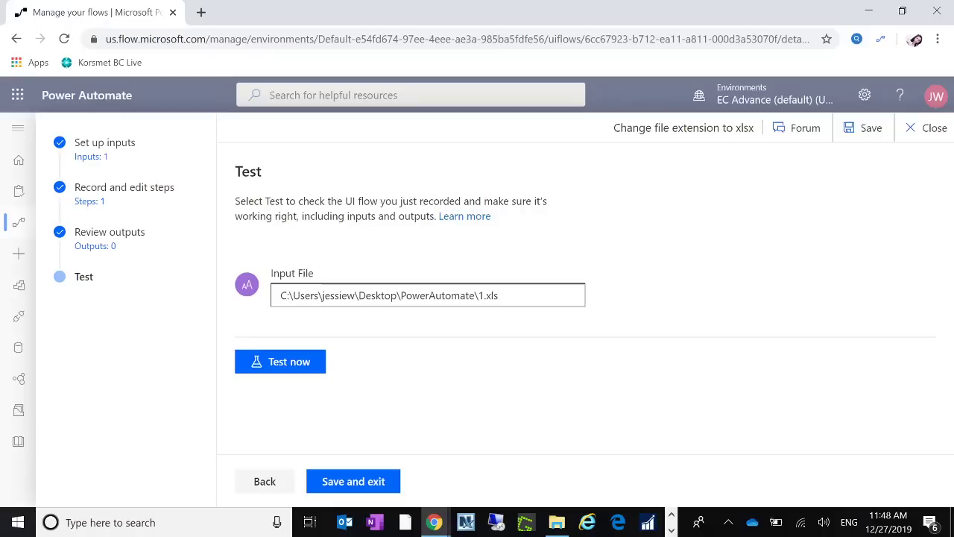
click(270, 362)
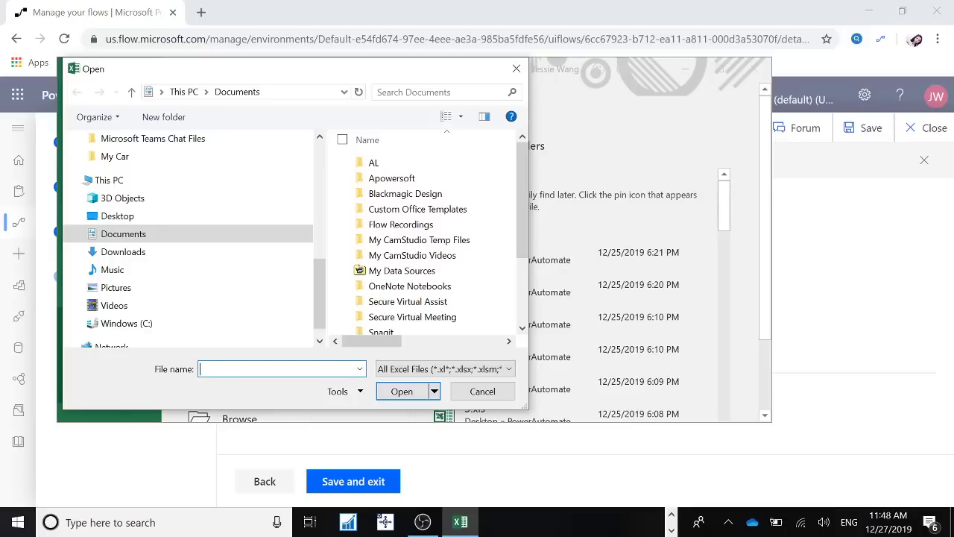
text(C:\Users\jessiew\Desktop\PowerAutomate\1.xls)
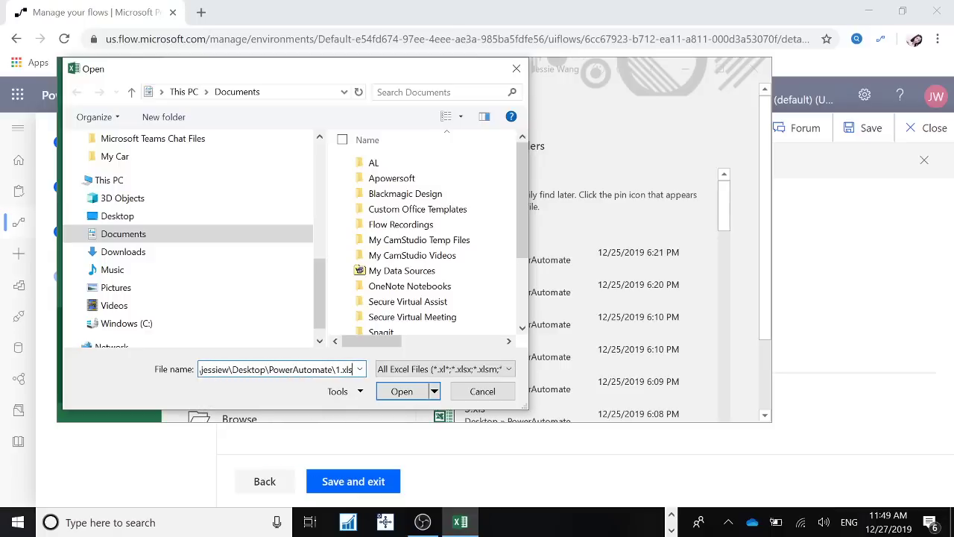
click(413, 395)
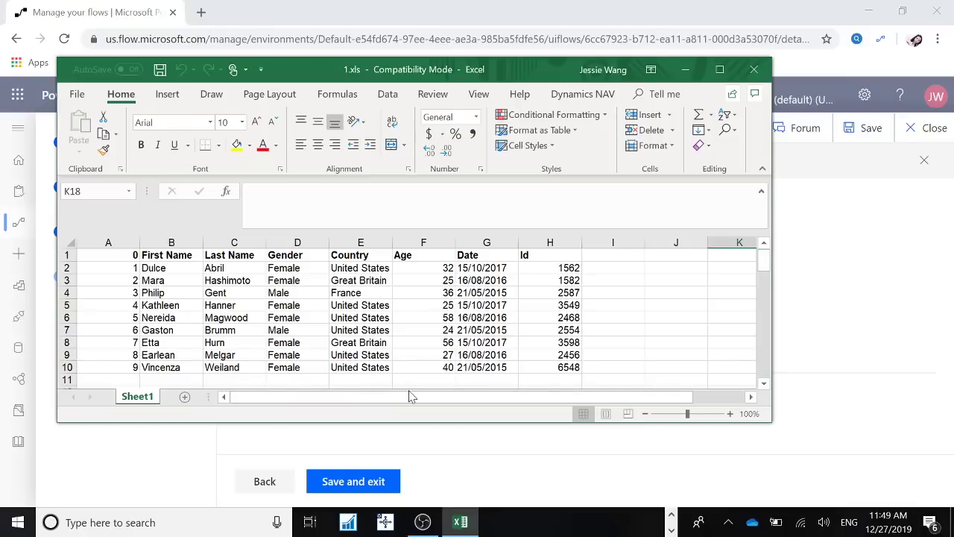
- Save the opened 1.xls as an Excel Workbook (*.xlsx) in the PowerAutomate folder
click(78, 96)
click(105, 295)
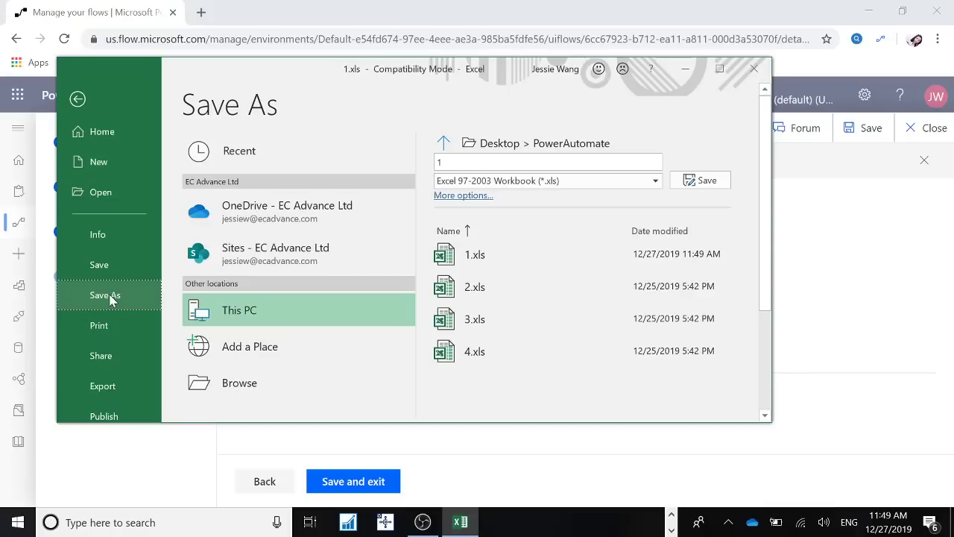
click(656, 183)
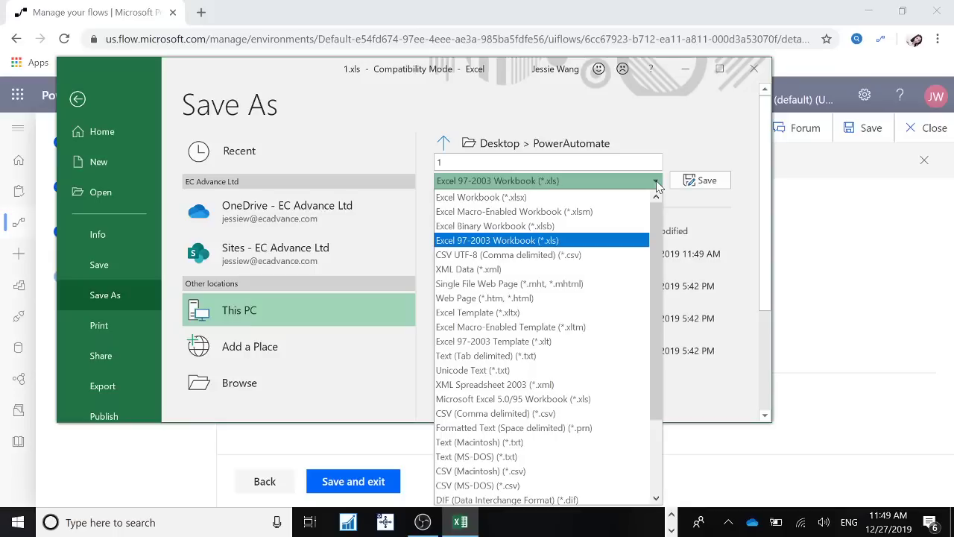
click(544, 198)
click(704, 182)
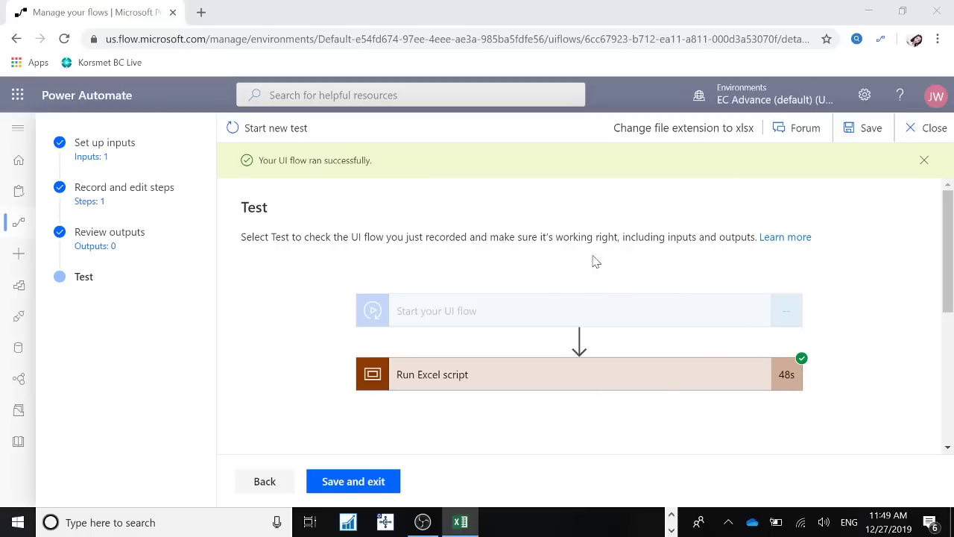
- Save and exit the flow test, and check the PowerAutomate folder in File Explorer for the converted file
click(373, 483)
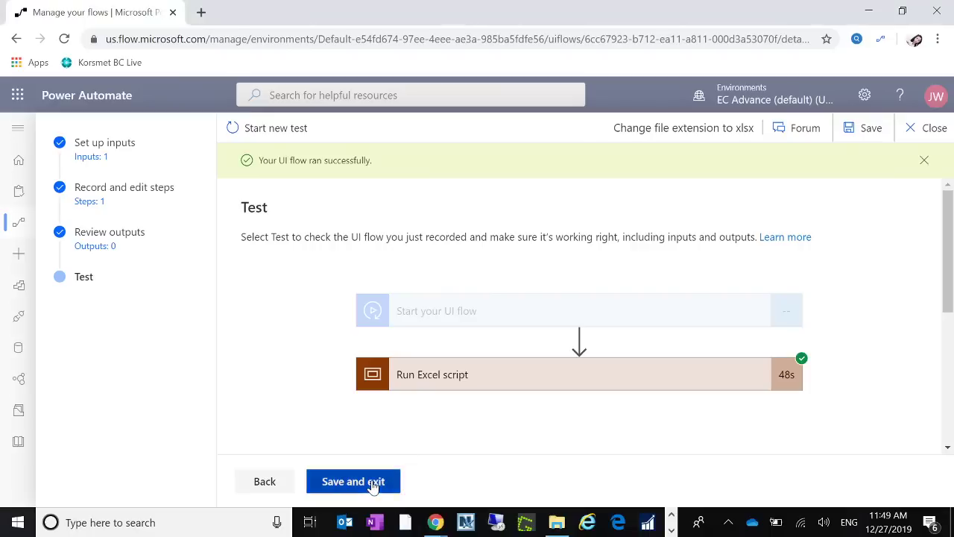
click(555, 527)
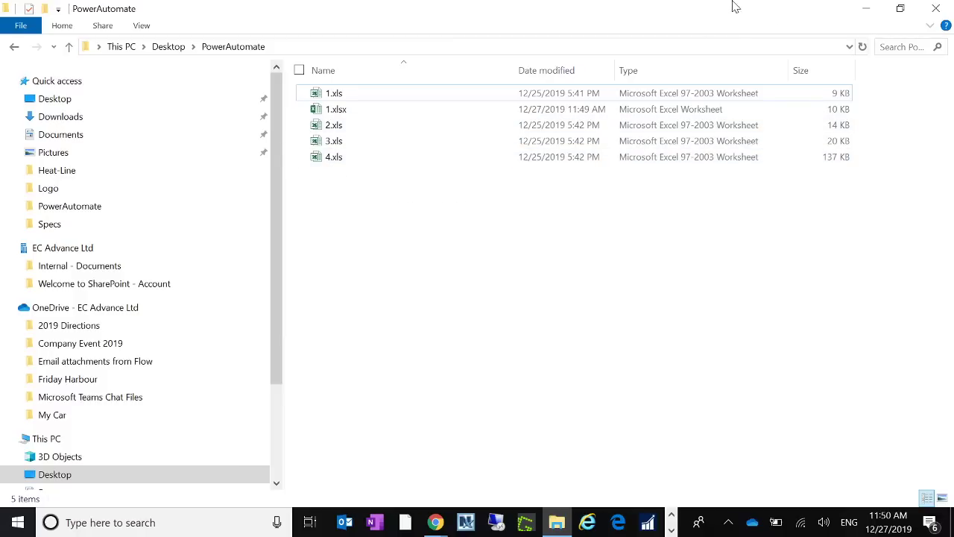
click(869, 9)
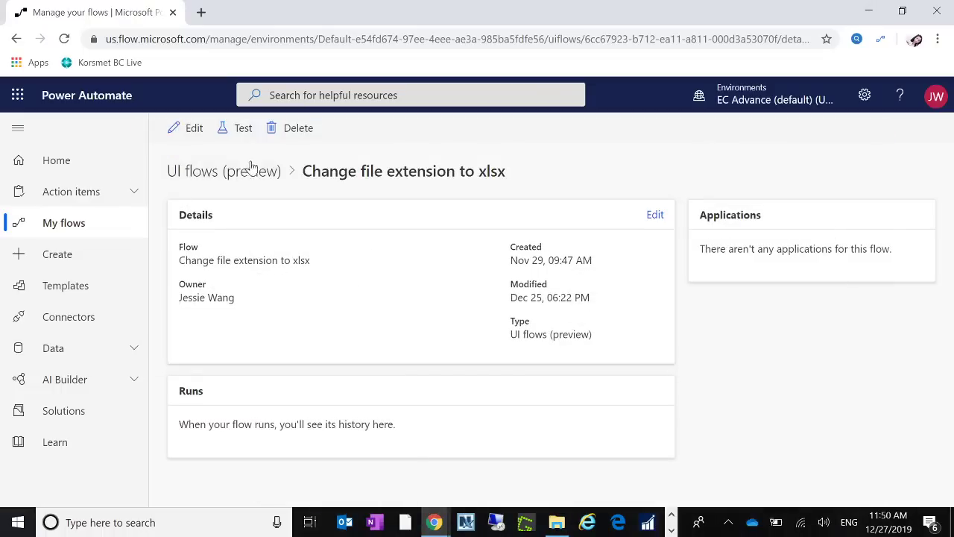
- Open the flow's test page, change the input file to 4.xls, and run the test
click(241, 130)
click(480, 296)
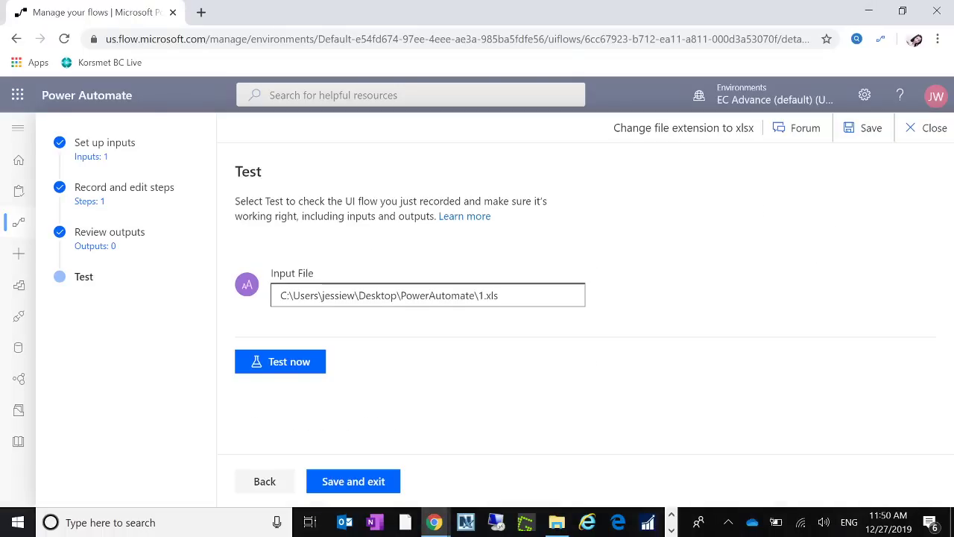
key(BackSpace)
text(4)
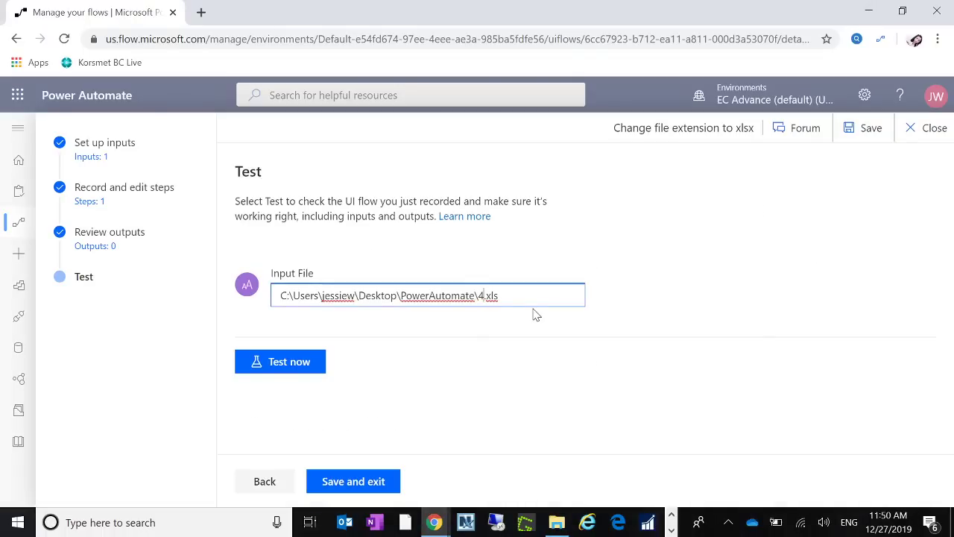
click(315, 370)
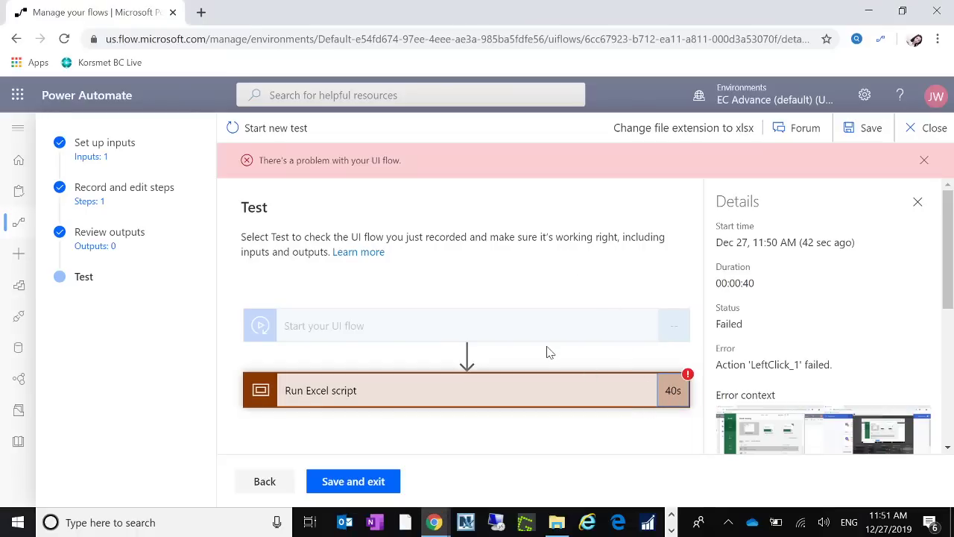
- Examine the LeftClick 1 action's error and inputs under Run Excel script, then save and exit the test
scroll(630, 365, down, 2)
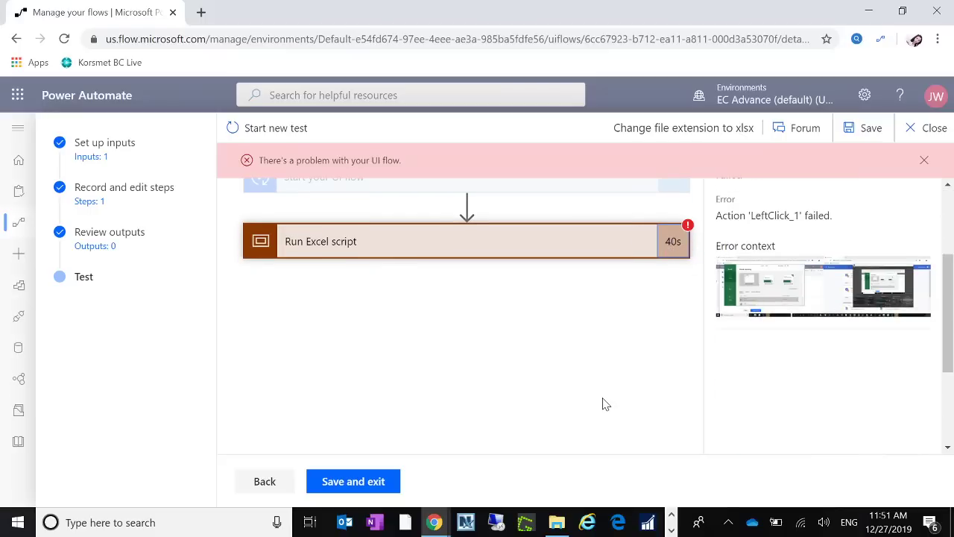
click(615, 241)
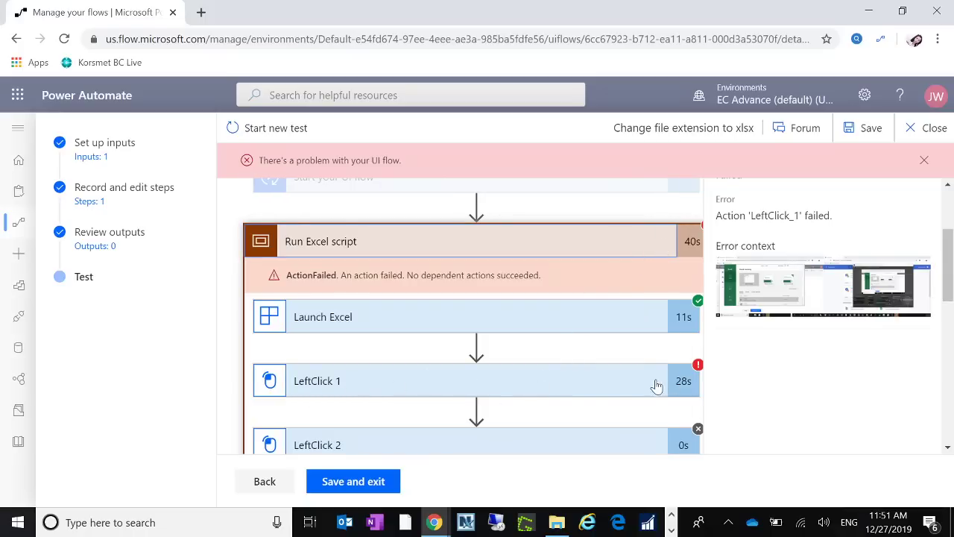
click(532, 391)
click(565, 388)
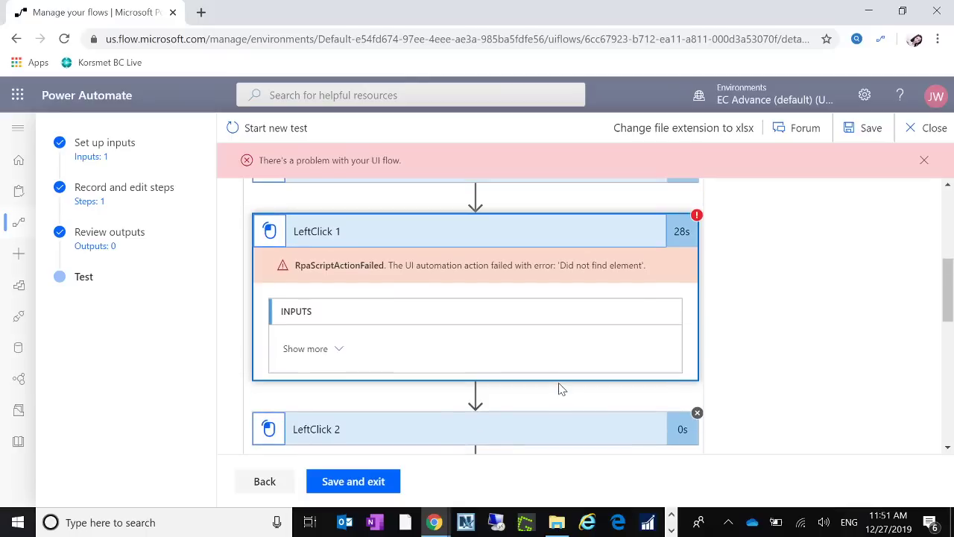
click(328, 349)
scroll(569, 357, down, 5)
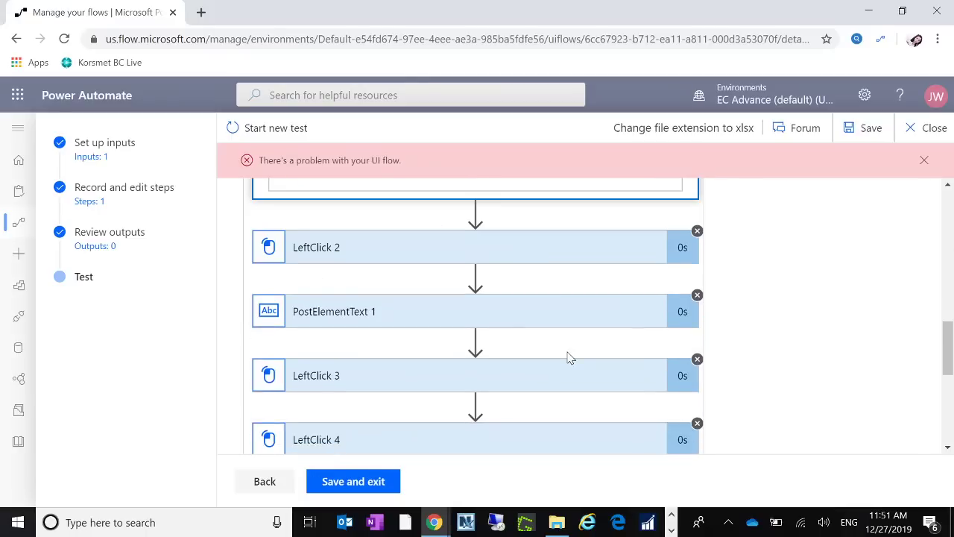
scroll(569, 358, up, 10)
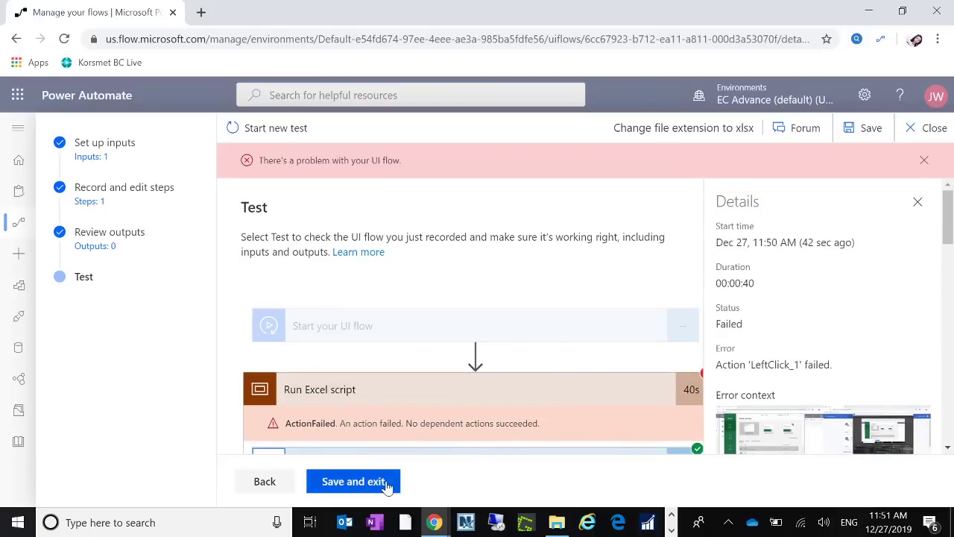
click(354, 482)
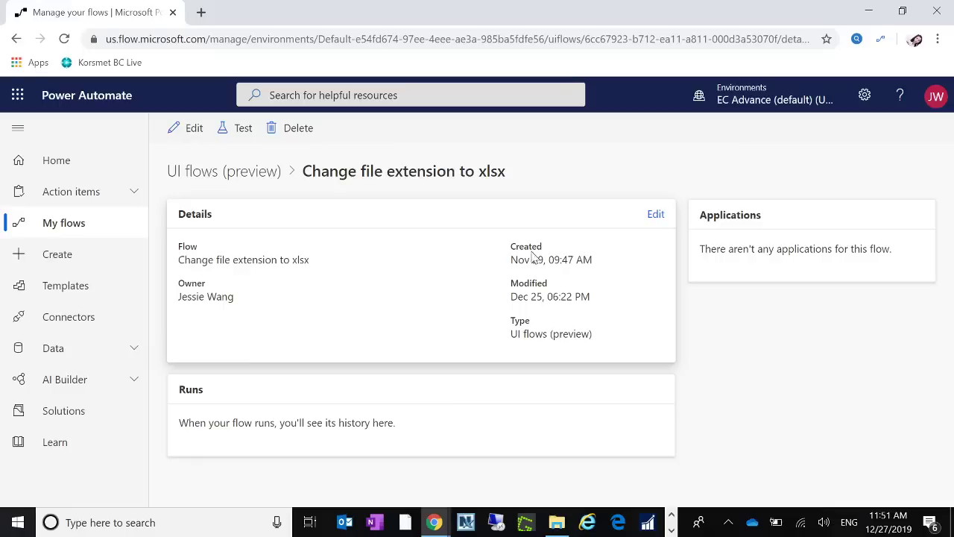
- Rerun the UI flow test with 4.xls as the input file
click(244, 130)
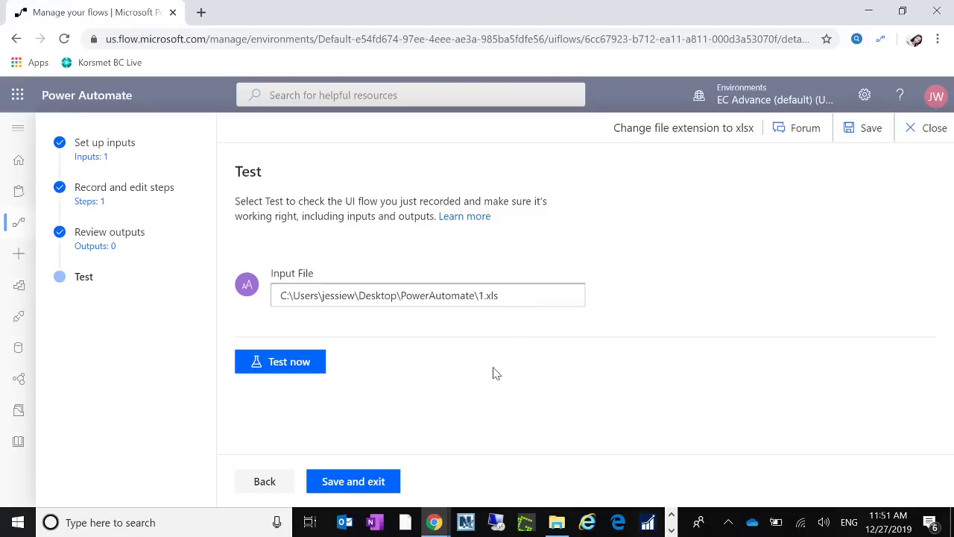
click(487, 301)
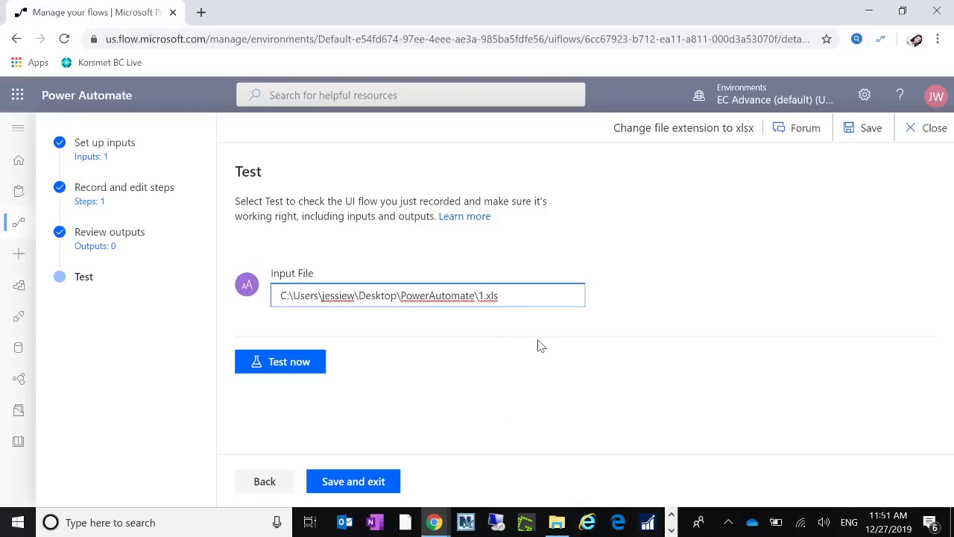
key(BackSpace)
text(4)
click(293, 371)
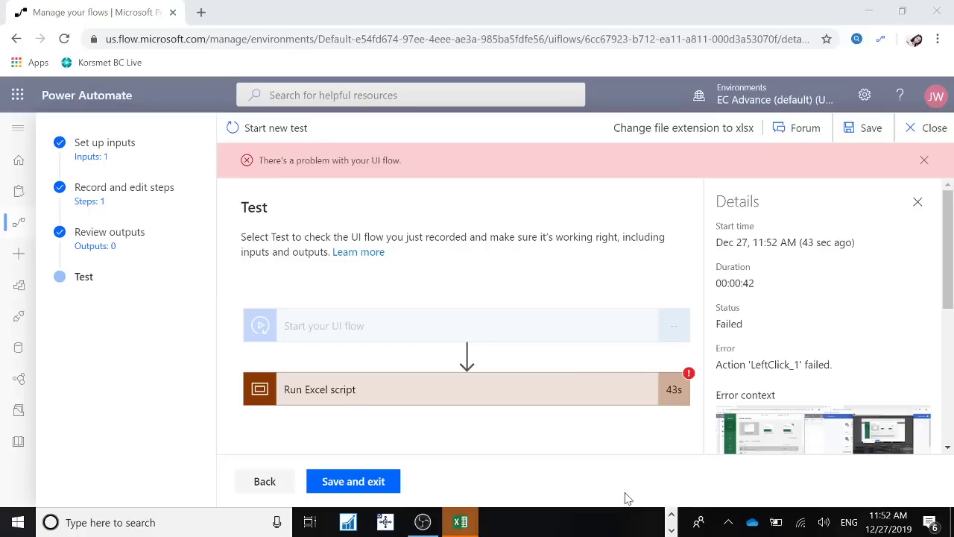
- Switch to File Explorer and try to permanently delete 1.xlsx from the PowerAutomate folder
click(672, 516)
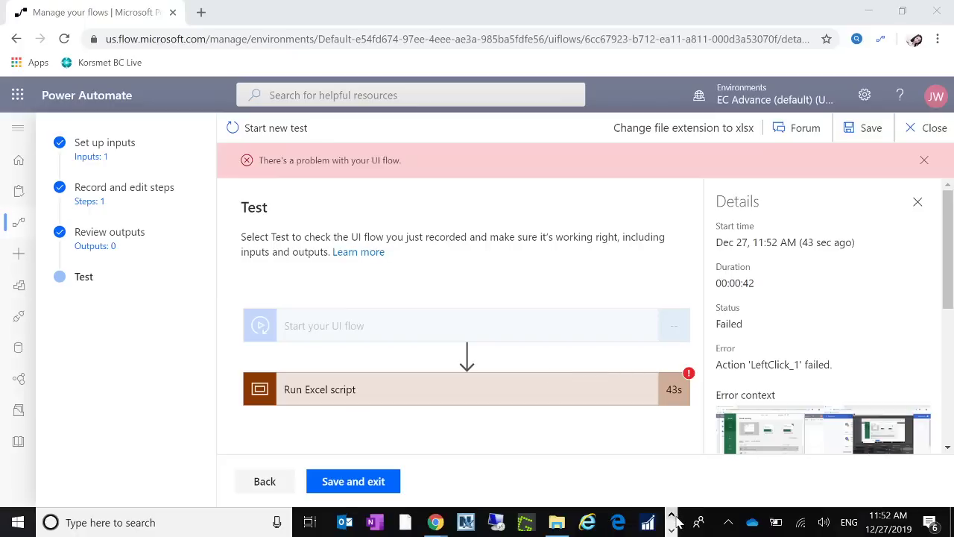
click(557, 522)
click(355, 110)
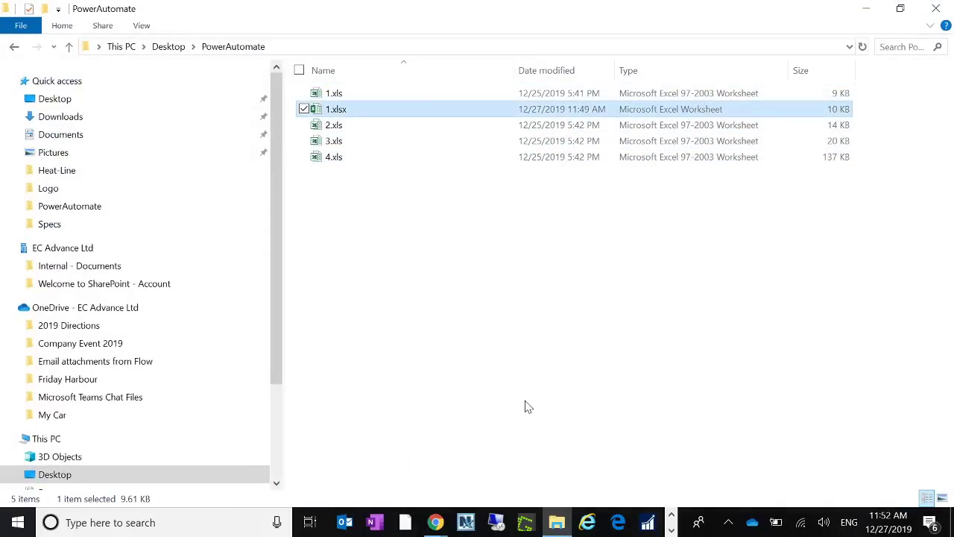
key(shift+Delete)
key(Return)
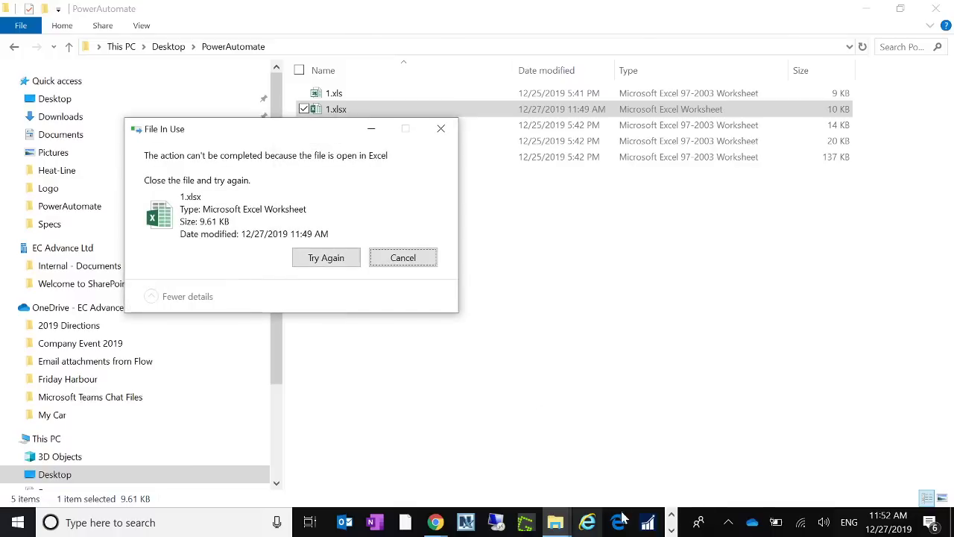
- Close the 1.xlsx workbook in Excel and cancel the pending file deletion
click(671, 529)
mouse_move(460, 522)
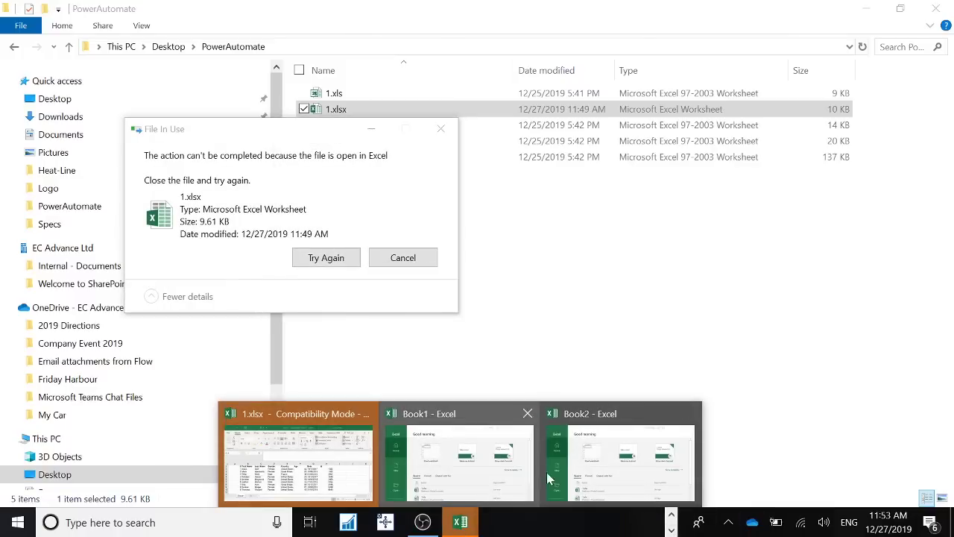
click(332, 478)
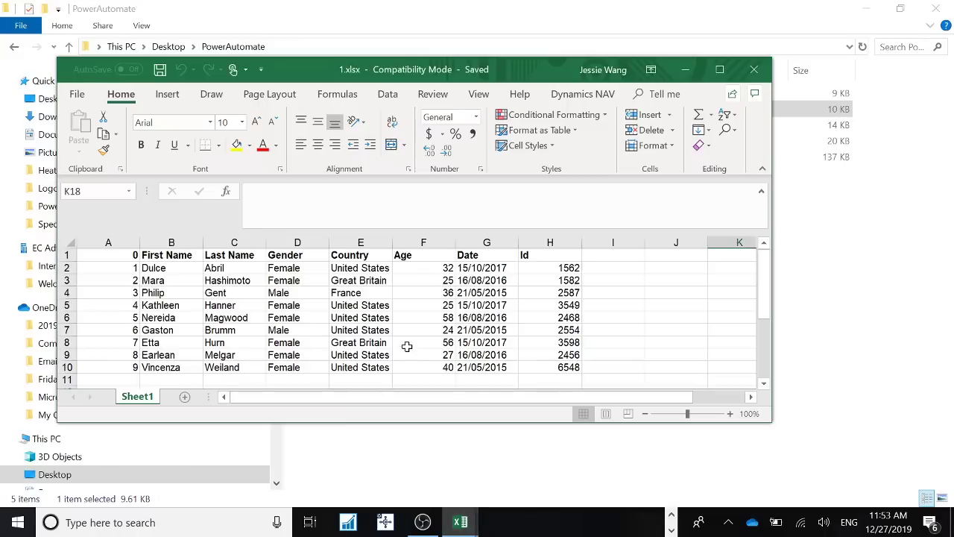
click(753, 69)
click(400, 261)
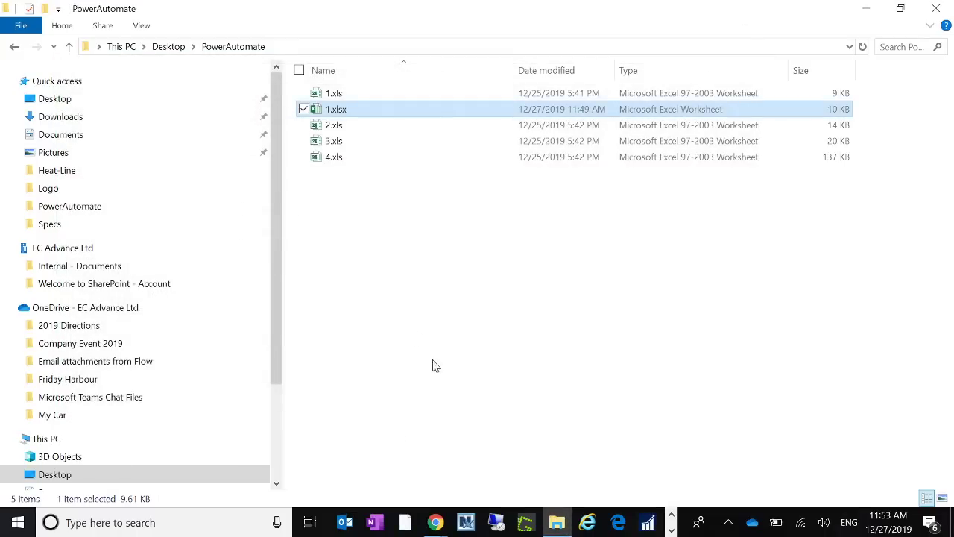
- Deselect 1.xlsx and close the leftover Book2 Excel window
click(470, 344)
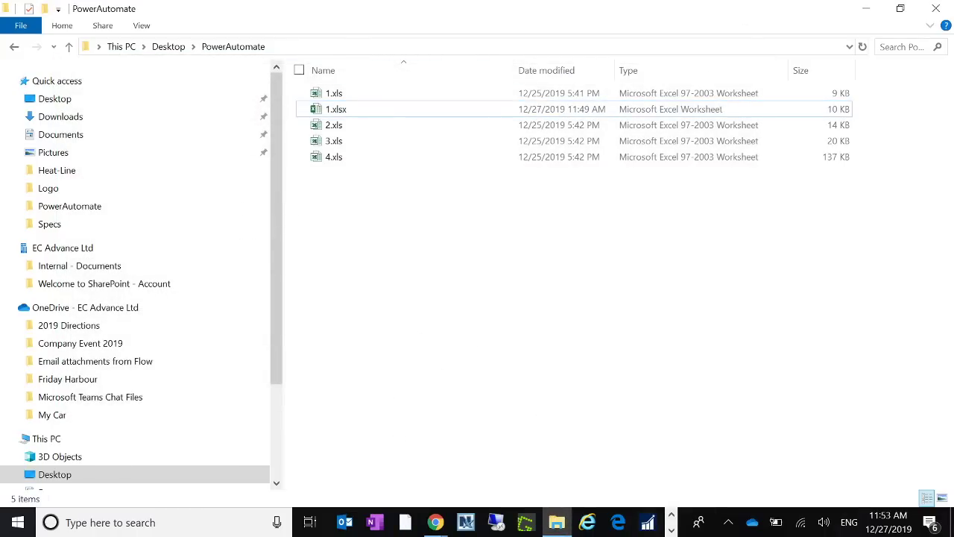
click(672, 530)
mouse_move(517, 522)
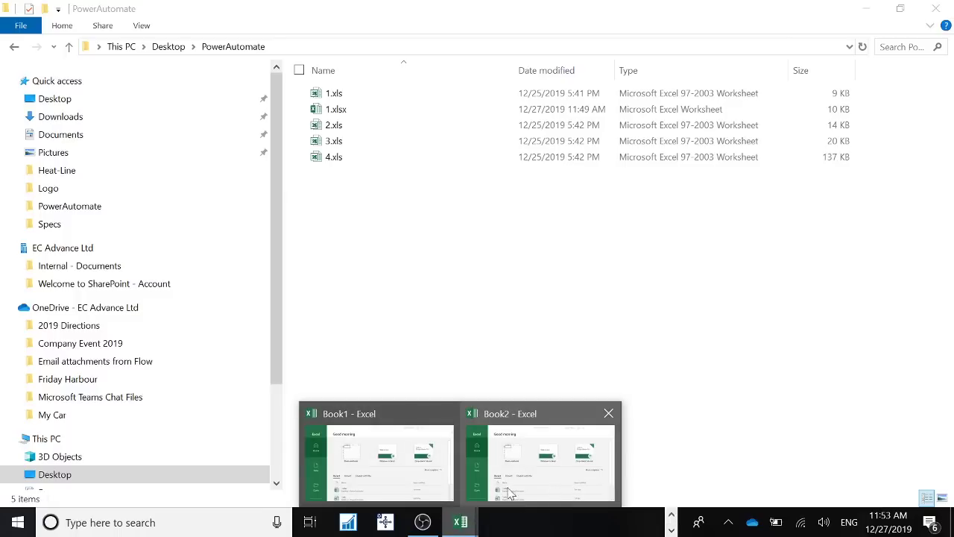
click(512, 494)
click(771, 85)
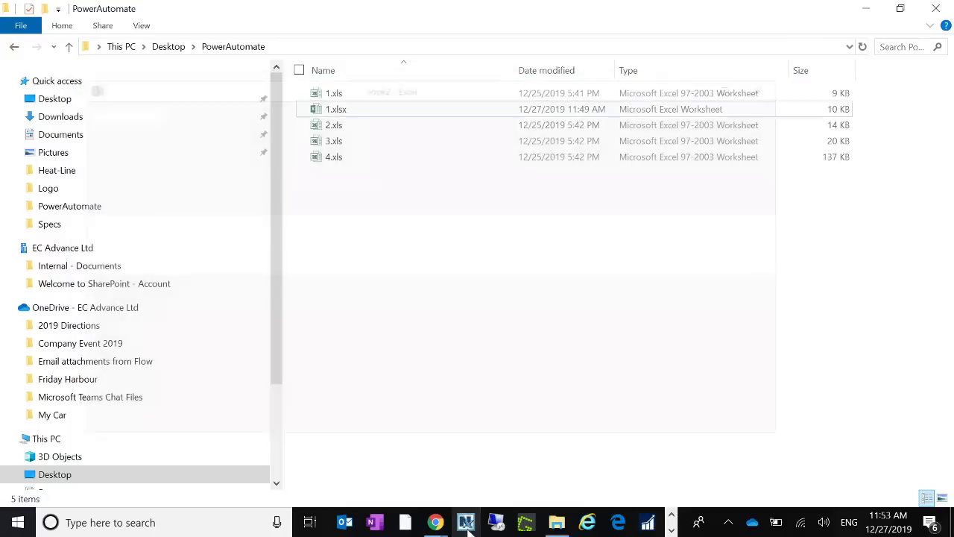
- Check for leftover Excel windows and minimize the PowerAutomate folder window to return to the flow test
click(466, 522)
click(679, 88)
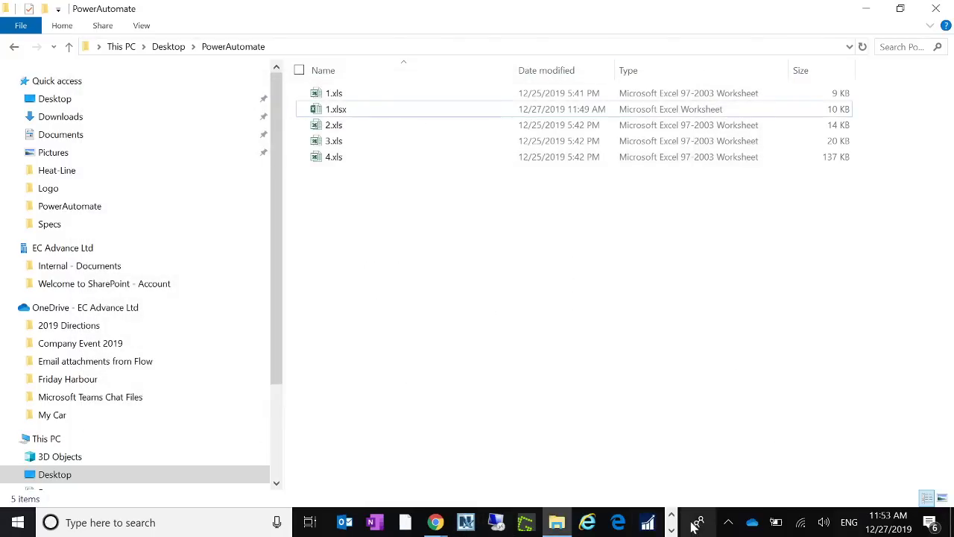
click(672, 530)
click(460, 522)
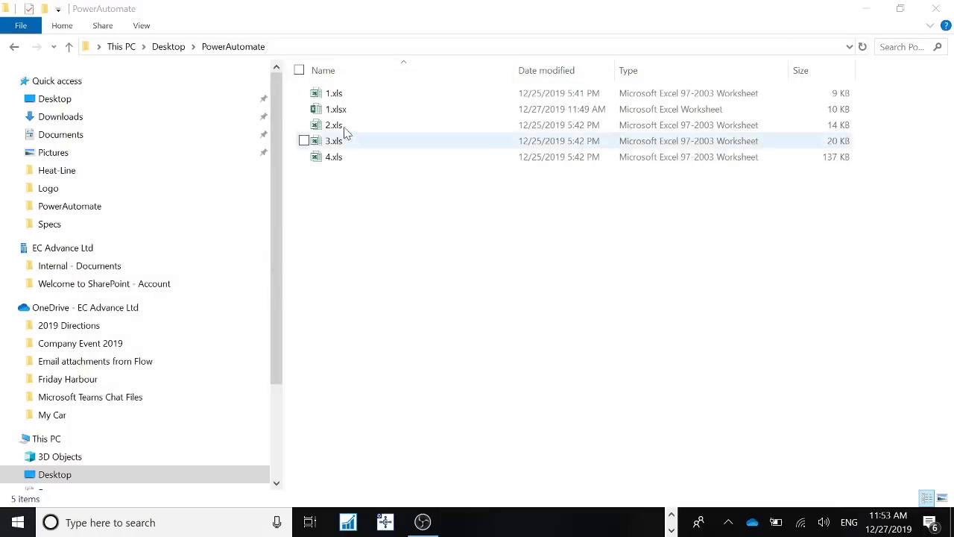
click(862, 15)
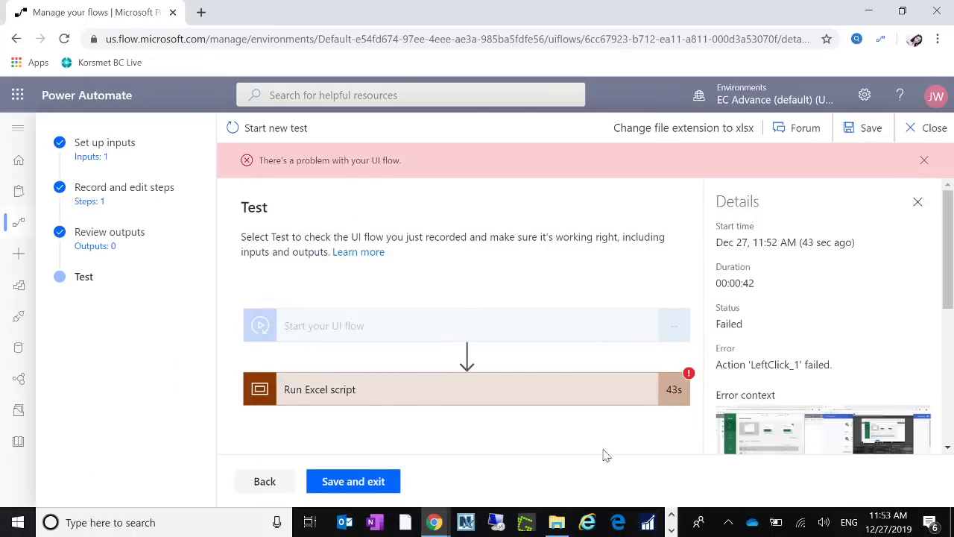
- Save and exit the failed test, and start a new flow test with 4.xls as the input file
click(349, 482)
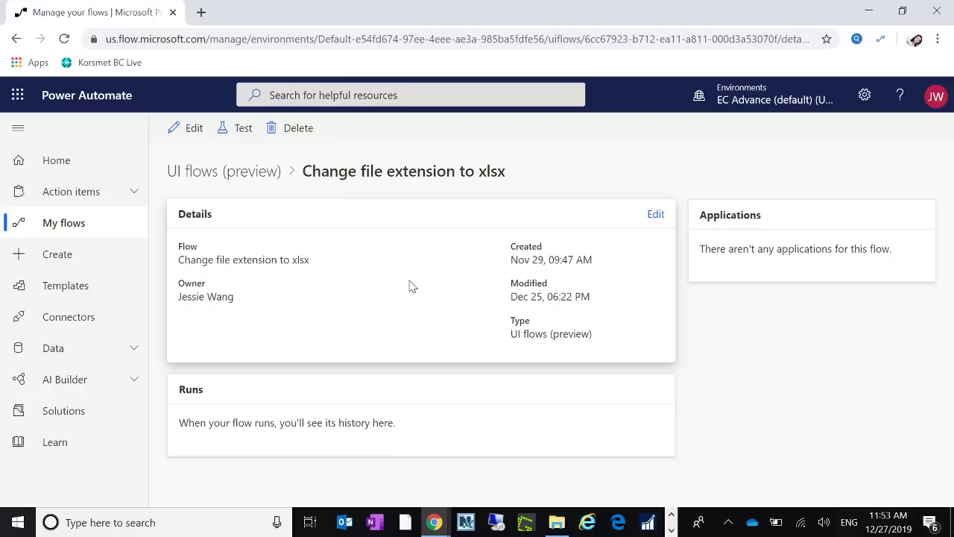
click(236, 130)
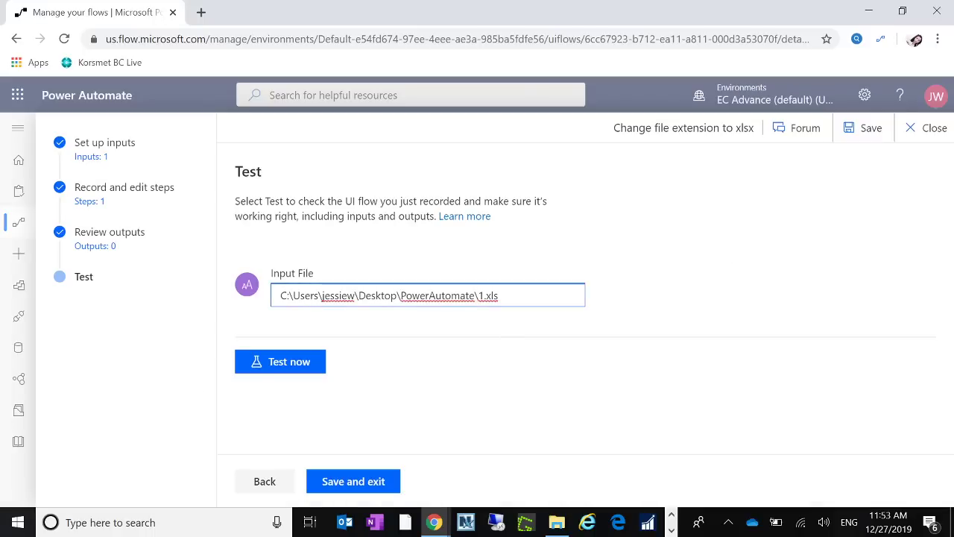
key(BackSpace)
text(4)
click(297, 369)
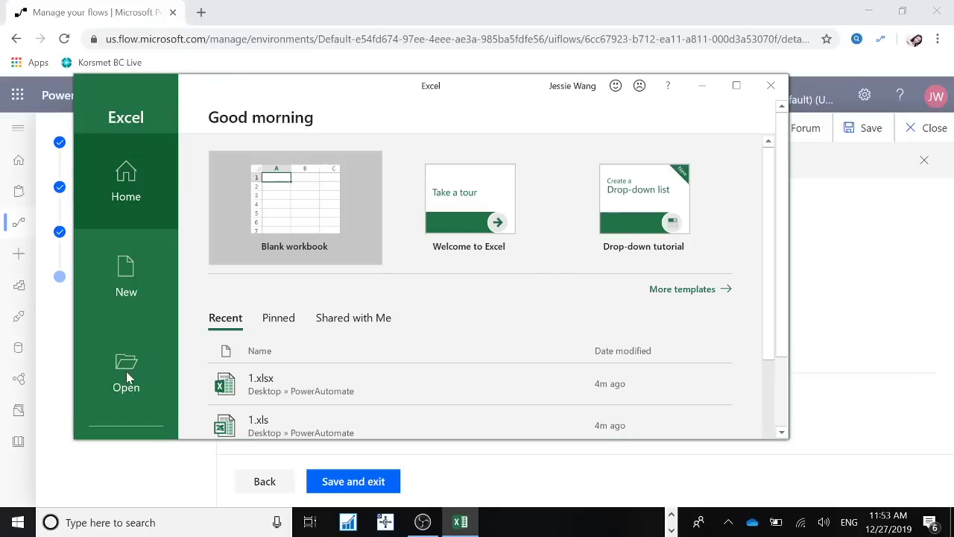
- Browse for 4.xls in the Desktop PowerAutomate folder by its full path and open it in Excel
click(126, 371)
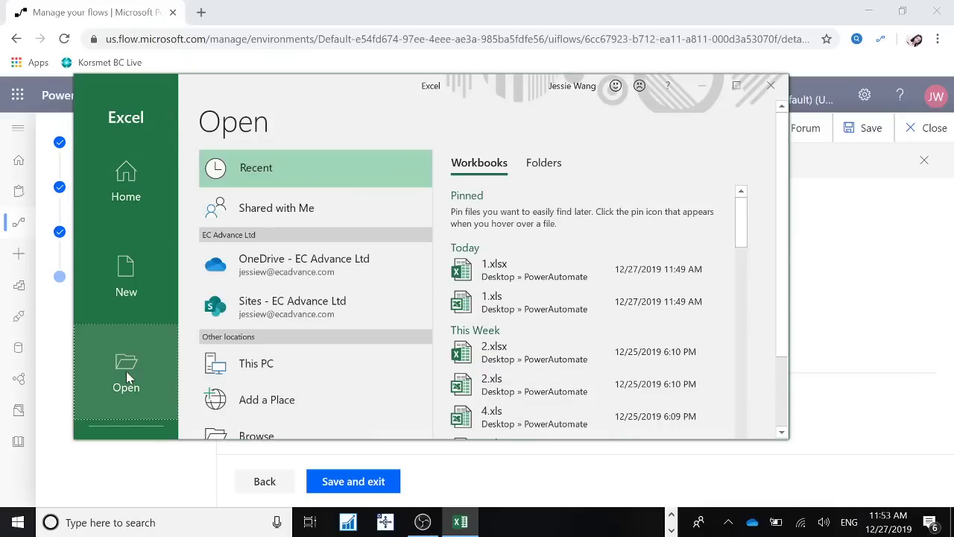
click(316, 439)
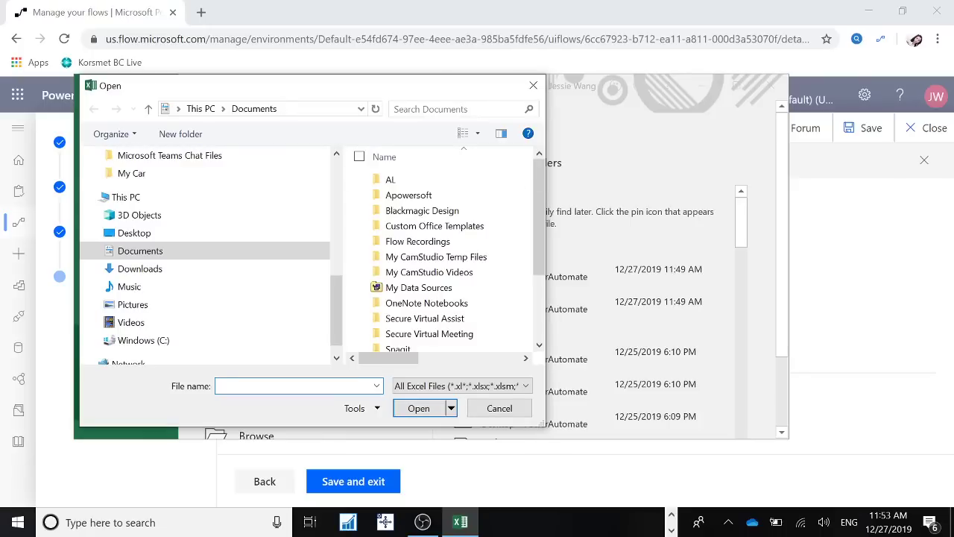
text(C:\Users\jessiew\Desktop\PowerAutomate\4.xls)
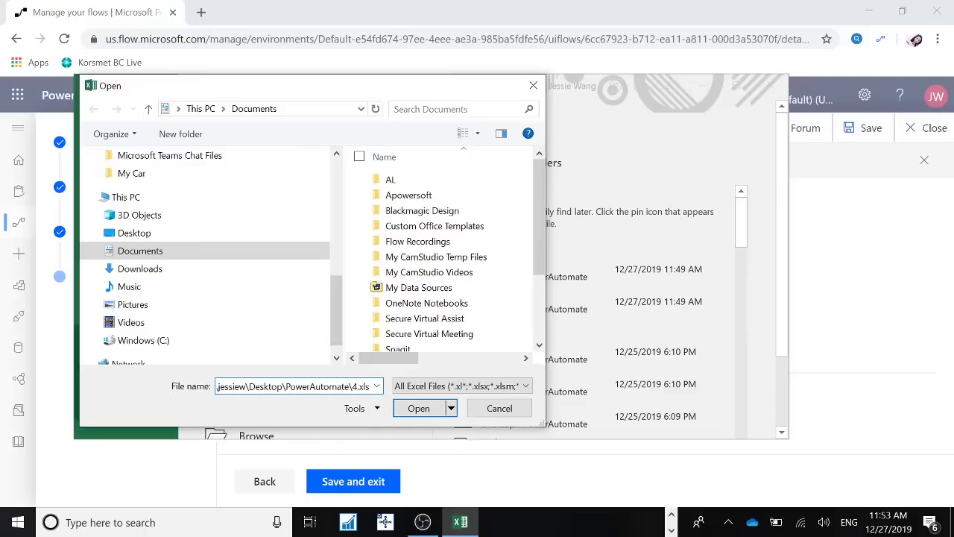
click(422, 408)
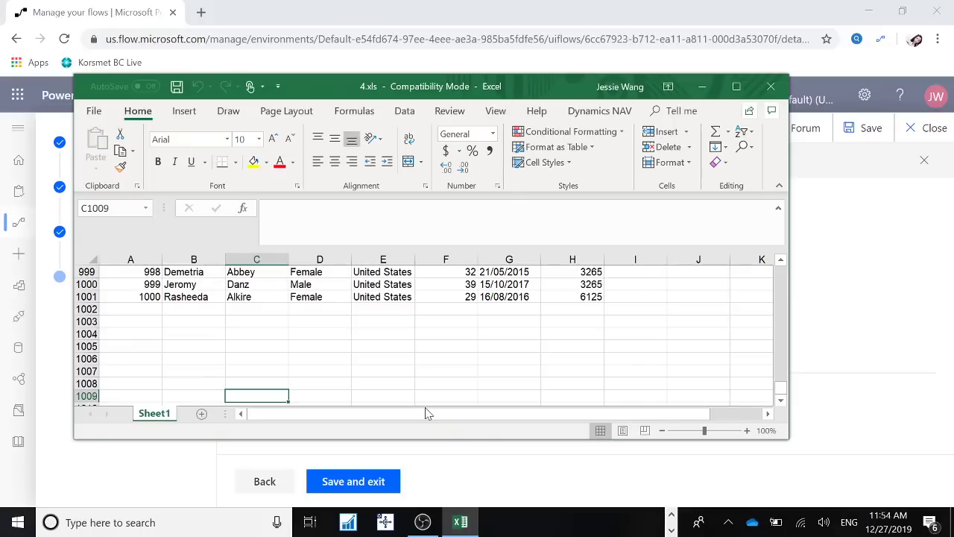
- Save a copy of the 4.xls workbook in the PowerAutomate folder as an Excel Workbook (*.xlsx)
click(94, 112)
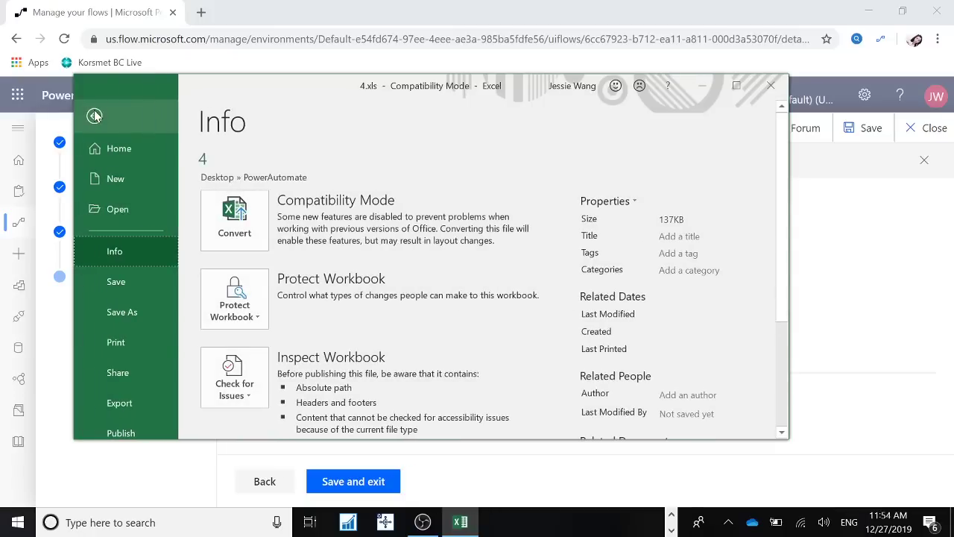
click(126, 311)
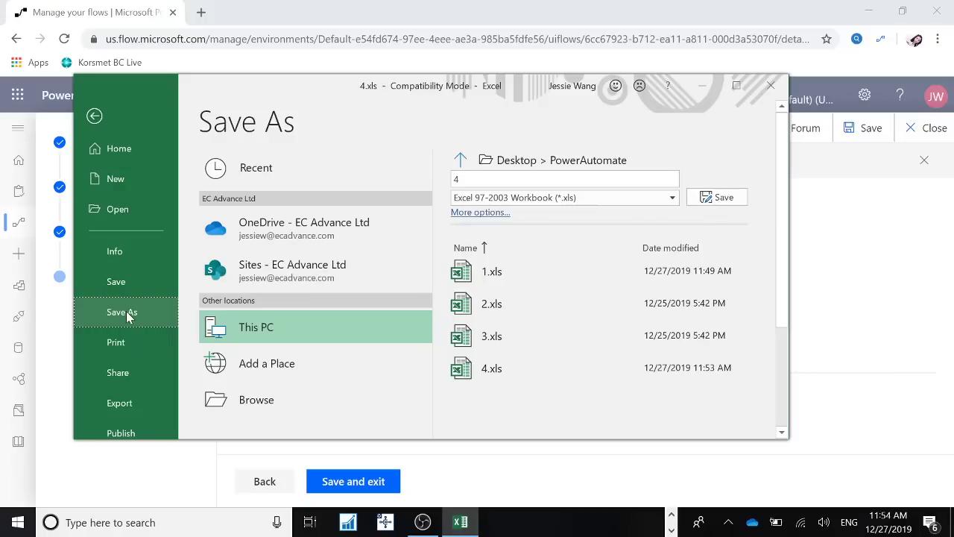
click(672, 198)
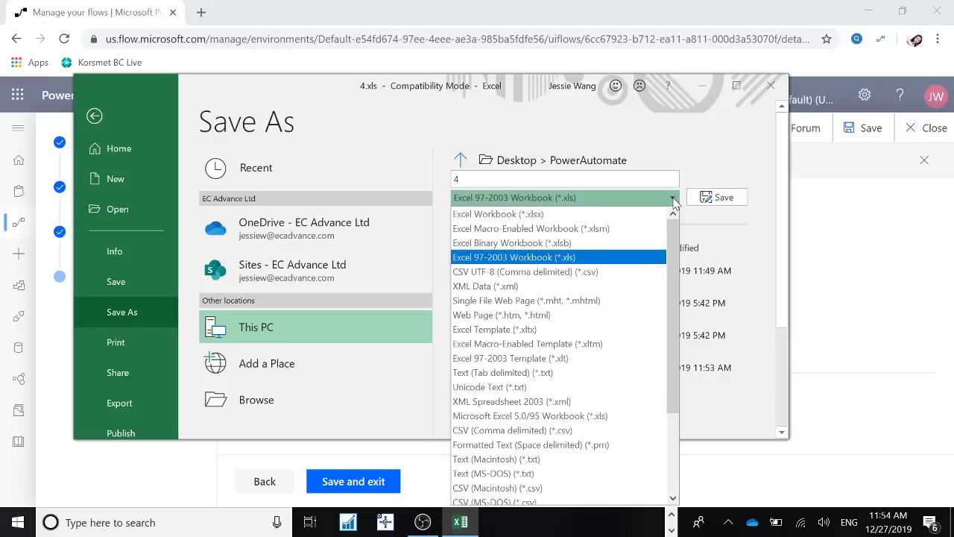
click(561, 215)
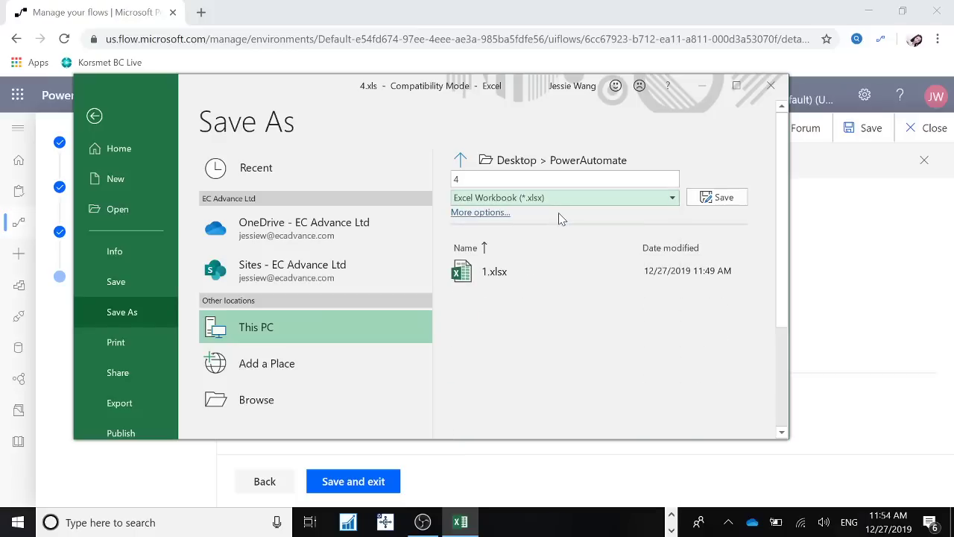
click(717, 196)
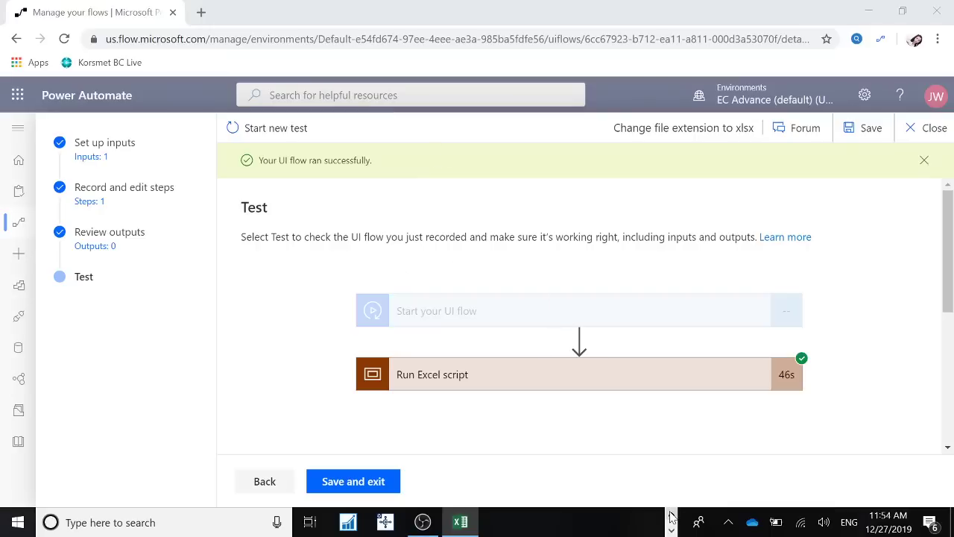
- Check the PowerAutomate folder in File Explorer for 4.xlsx, and close the workbook and the folder window
click(561, 526)
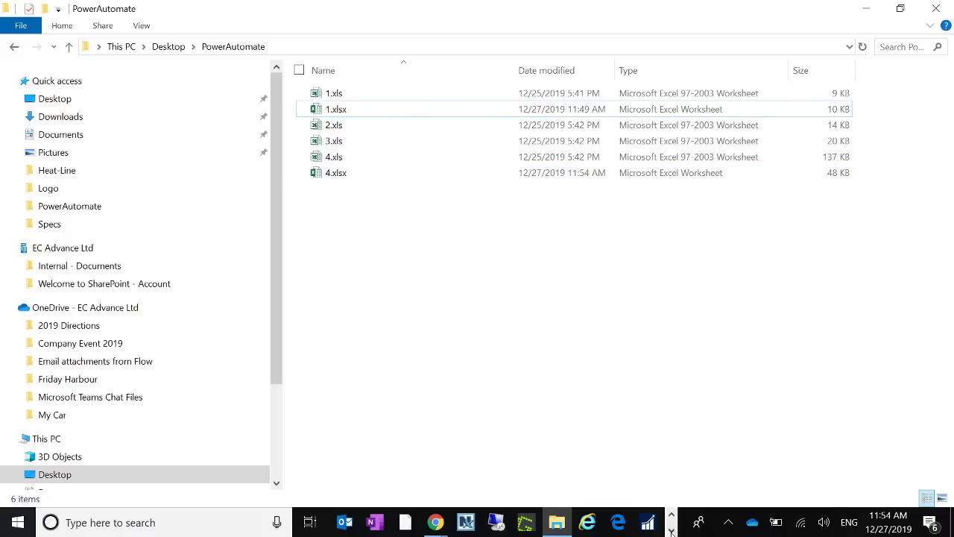
click(672, 530)
click(476, 528)
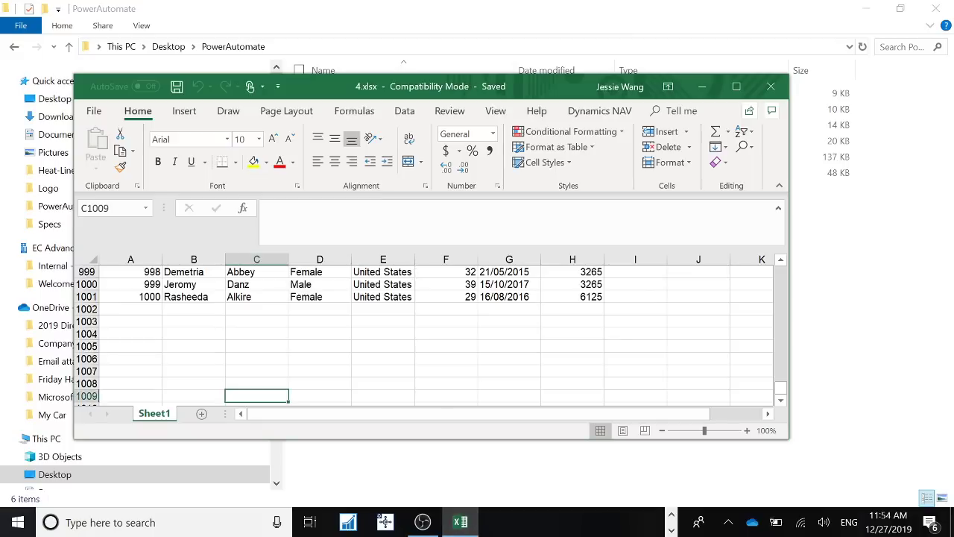
click(771, 87)
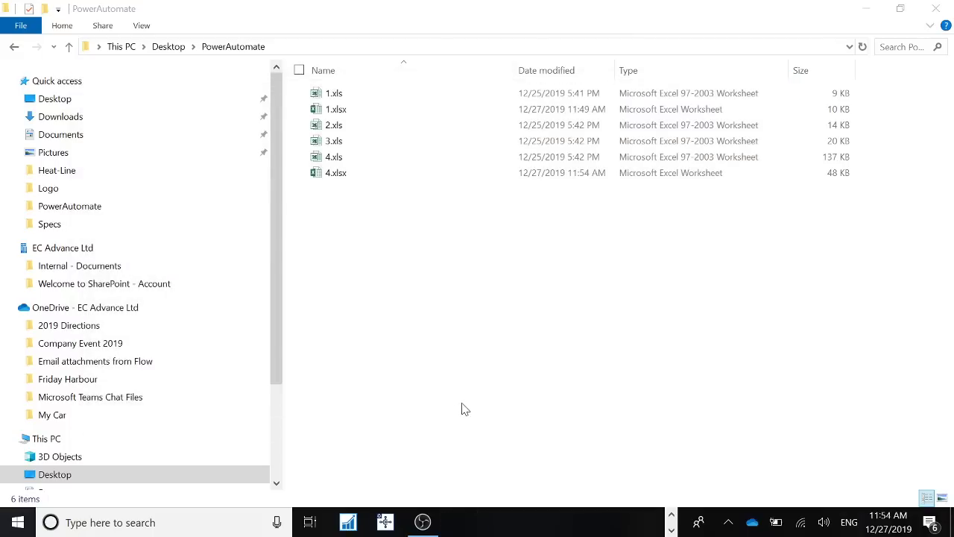
click(869, 10)
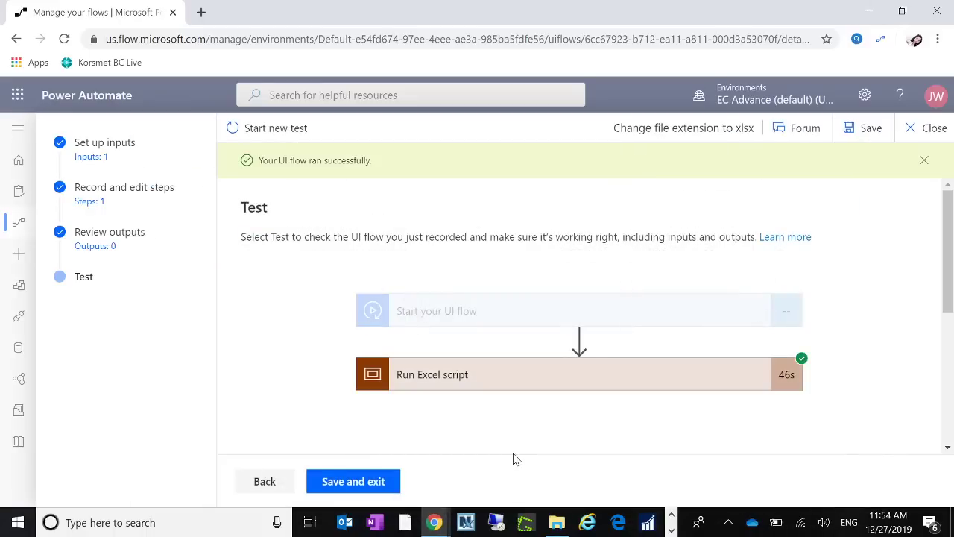
- Save and exit the test, and open the recorded actions of Run Excel script in the flow editor
click(364, 479)
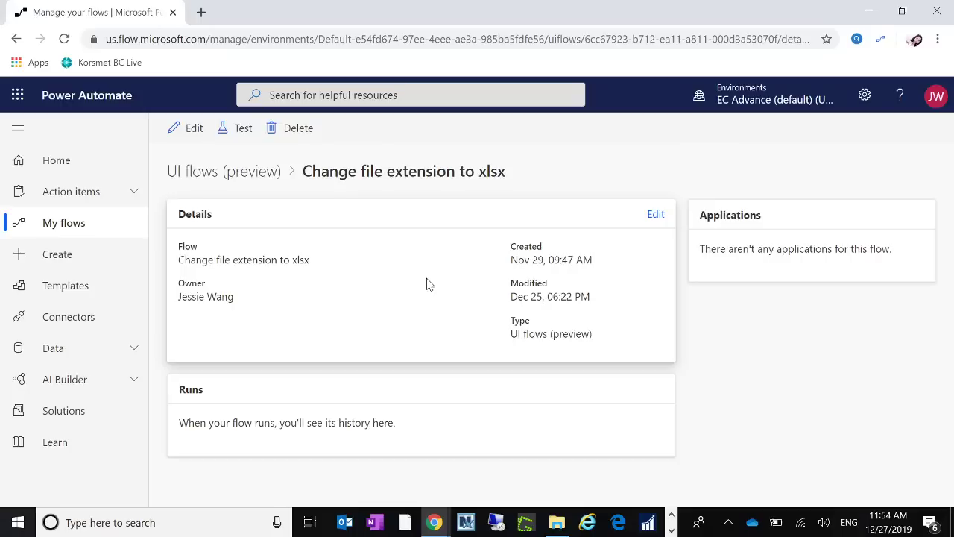
click(192, 129)
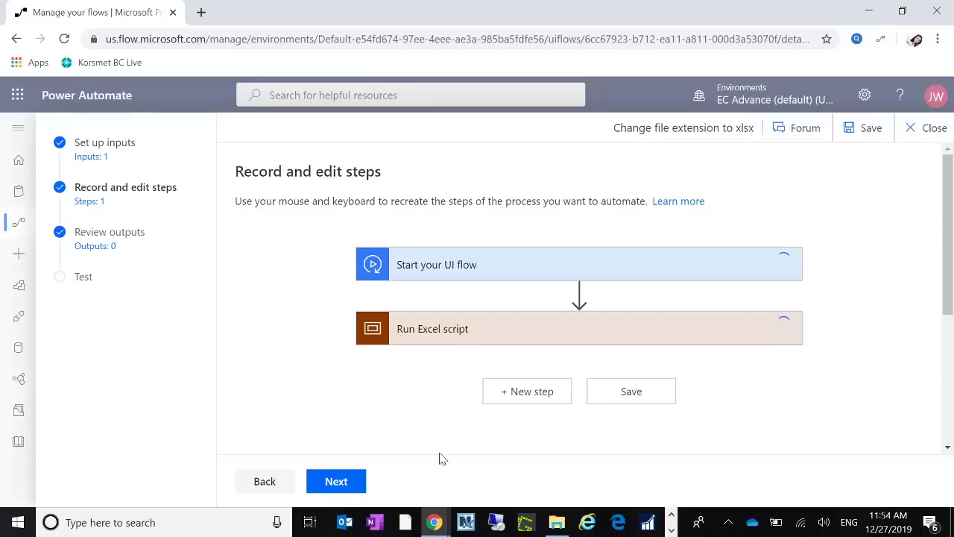
click(411, 336)
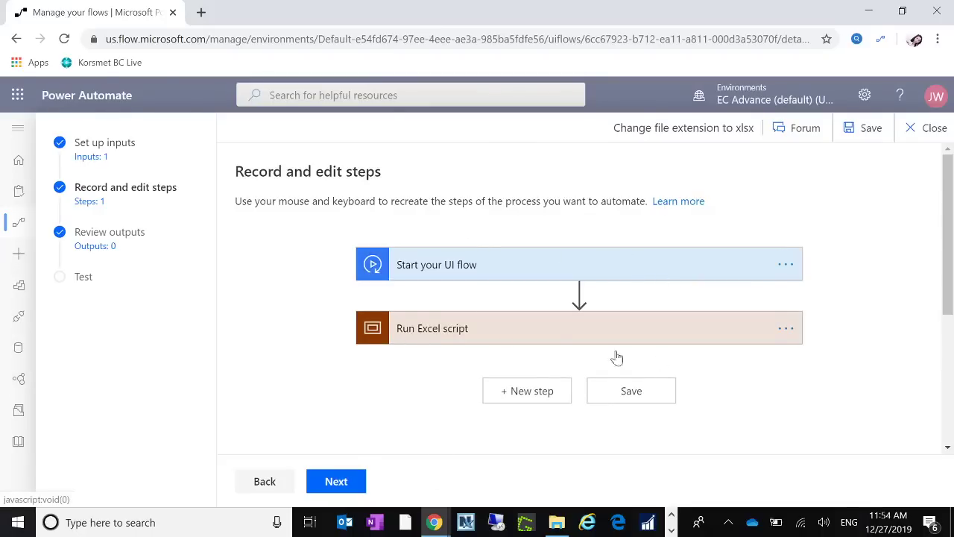
scroll(816, 309, down, 5)
scroll(830, 328, down, 3)
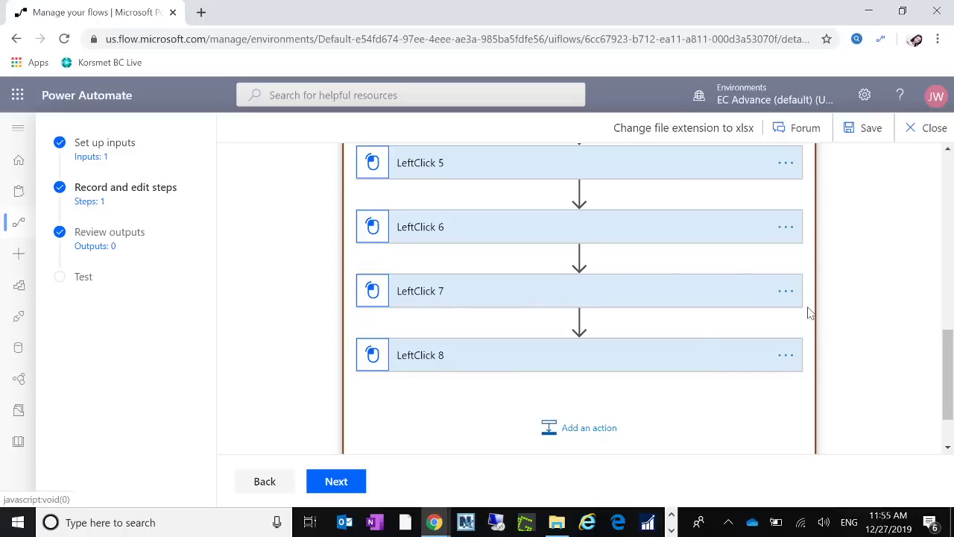
- Peek at the code of the LeftClick 8 action and close the code view
click(785, 358)
click(785, 361)
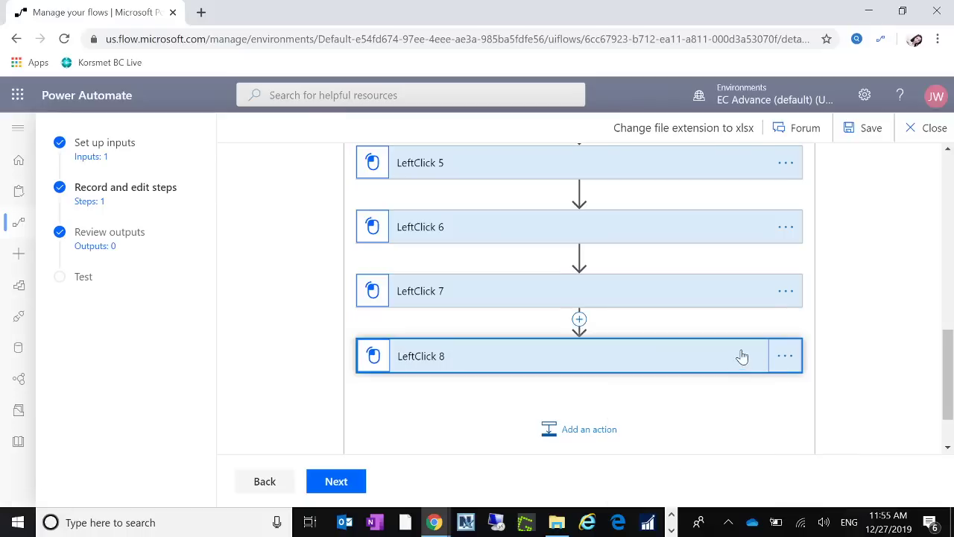
click(787, 363)
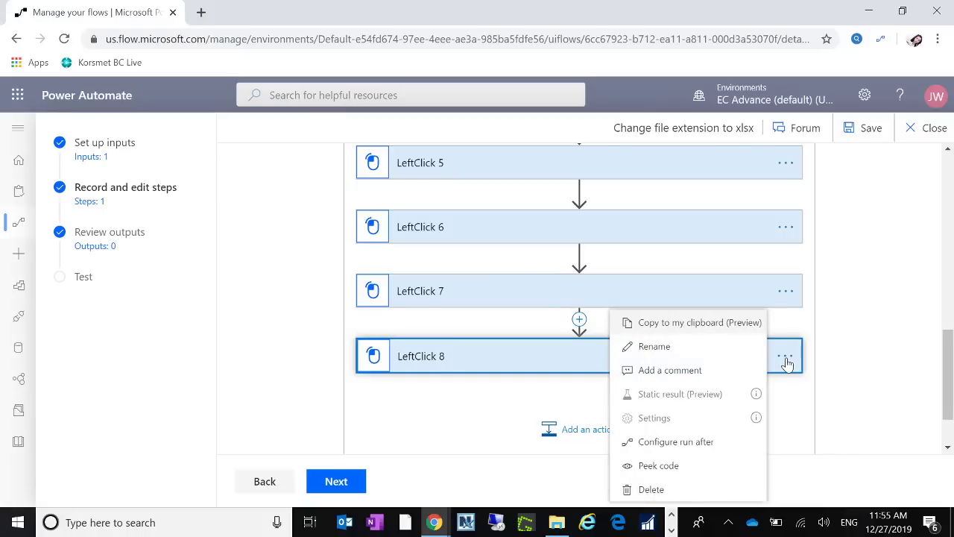
click(667, 469)
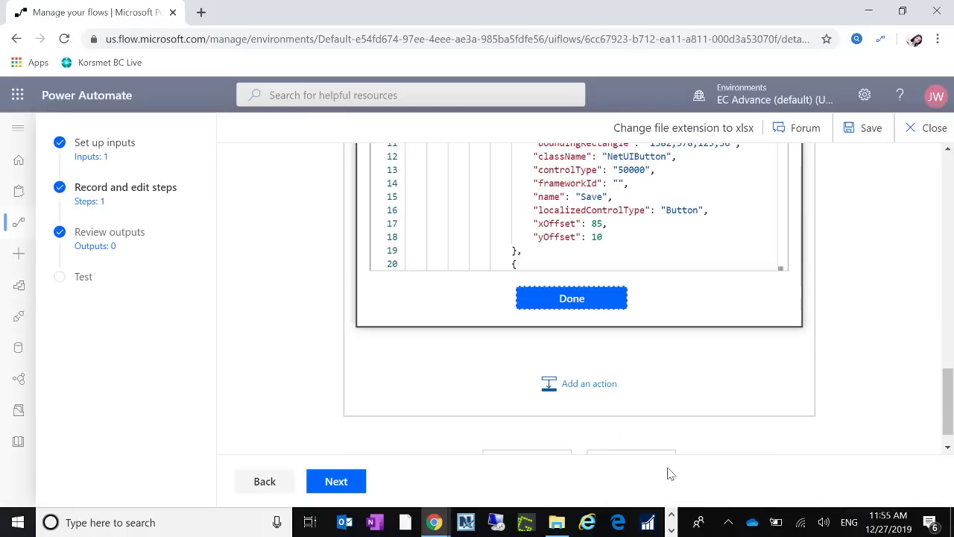
click(596, 303)
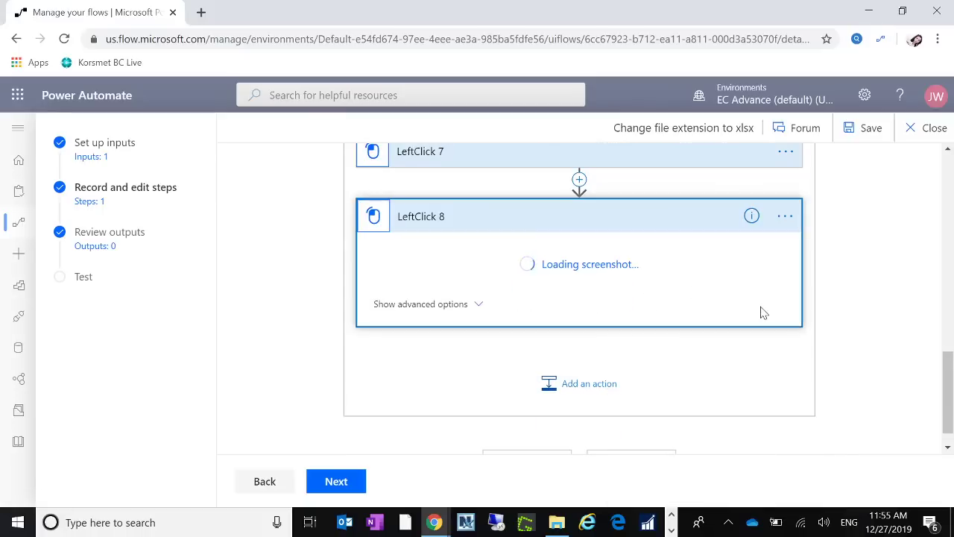
- Examine the LeftClick 8 action's screenshot and its place at the end of the recorded click actions
scroll(758, 317, up, 3)
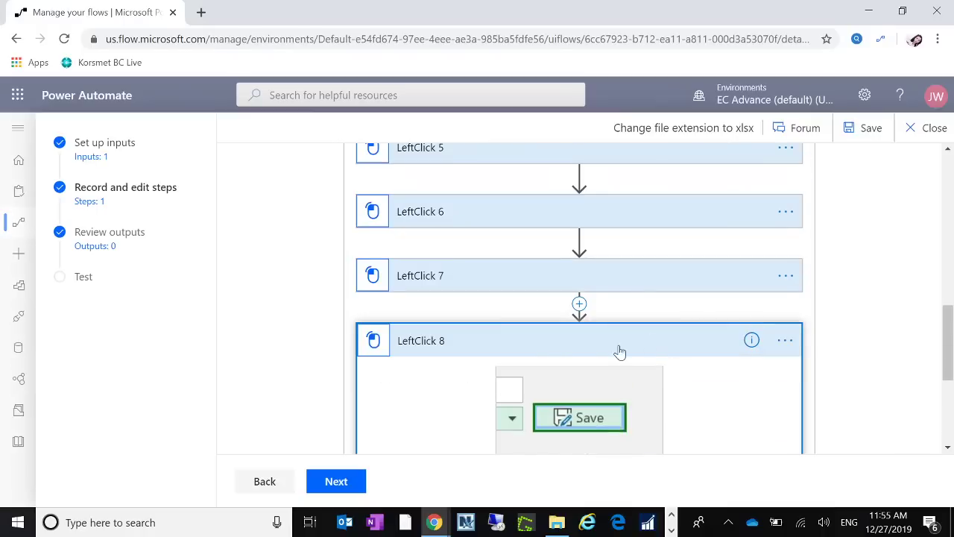
scroll(590, 345, down, 3)
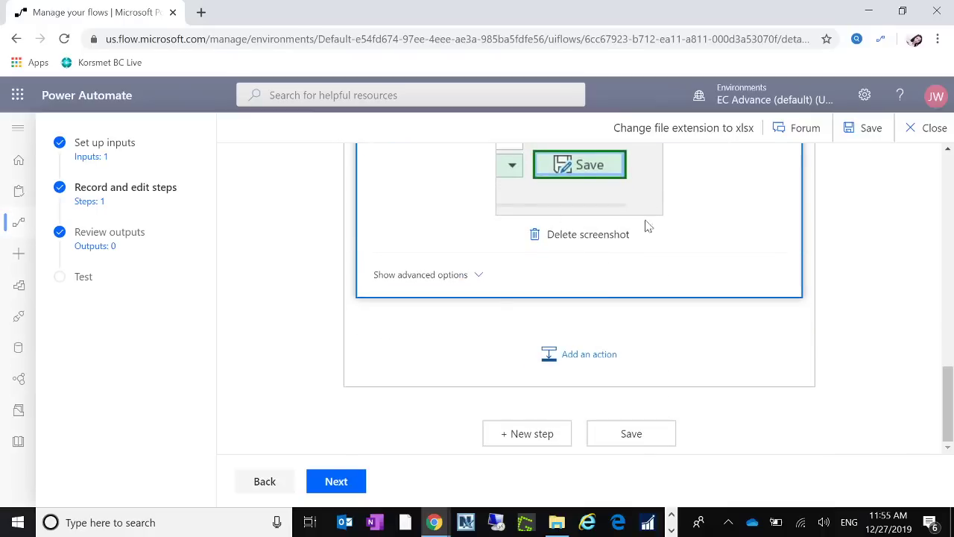
scroll(646, 313, up, 3)
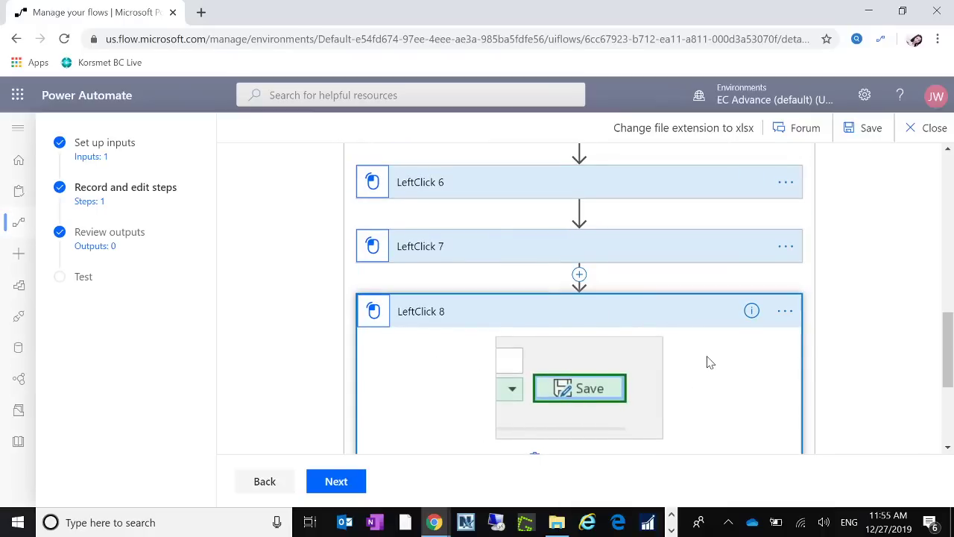
scroll(709, 362, down, 3)
scroll(709, 362, up, 3)
scroll(426, 347, down, 3)
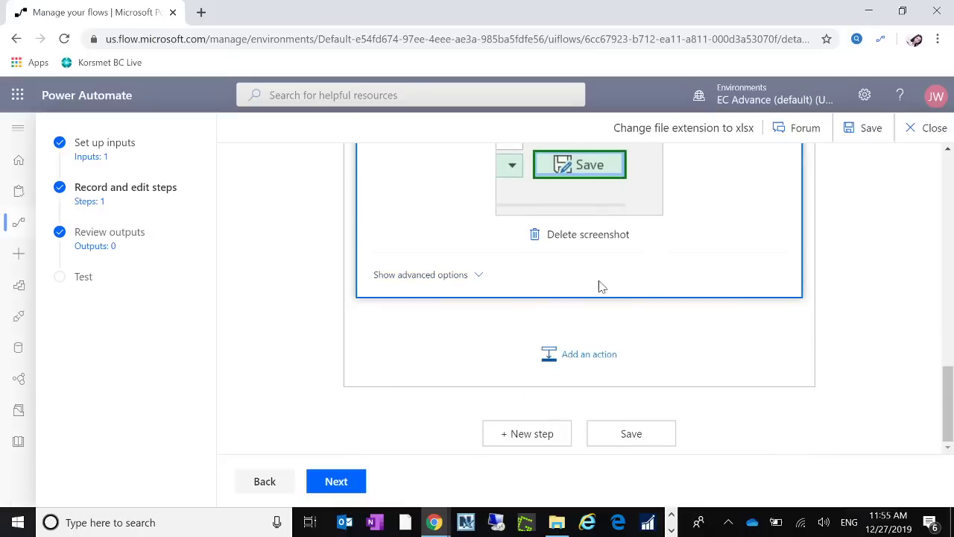
scroll(581, 304, up, 5)
scroll(581, 304, down, 4)
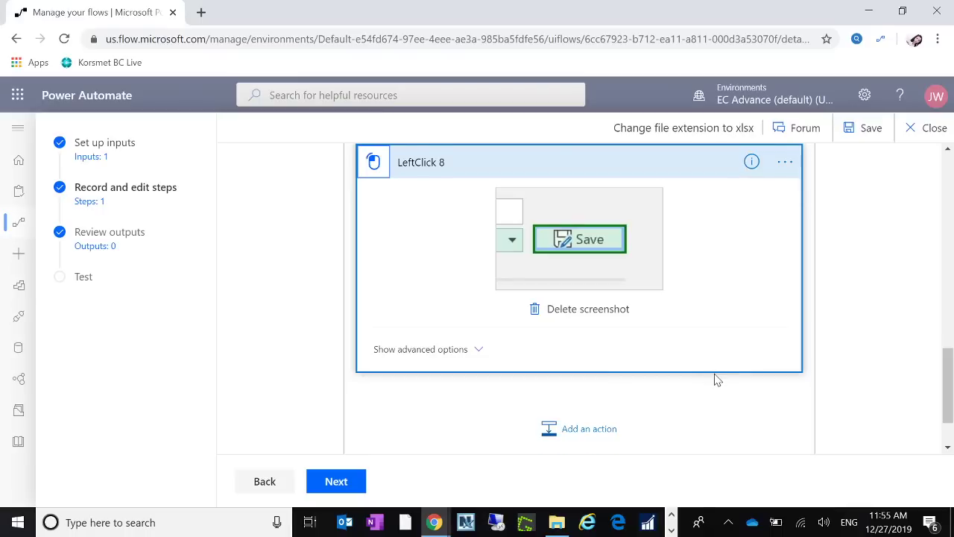
scroll(715, 379, up, 5)
scroll(714, 379, up, 5)
scroll(715, 378, down, 12)
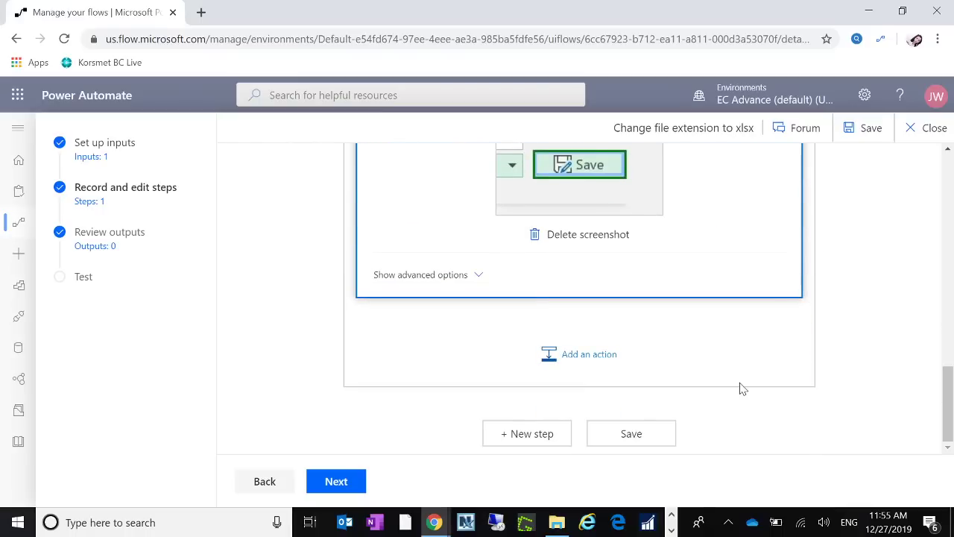
scroll(741, 386, up, 2)
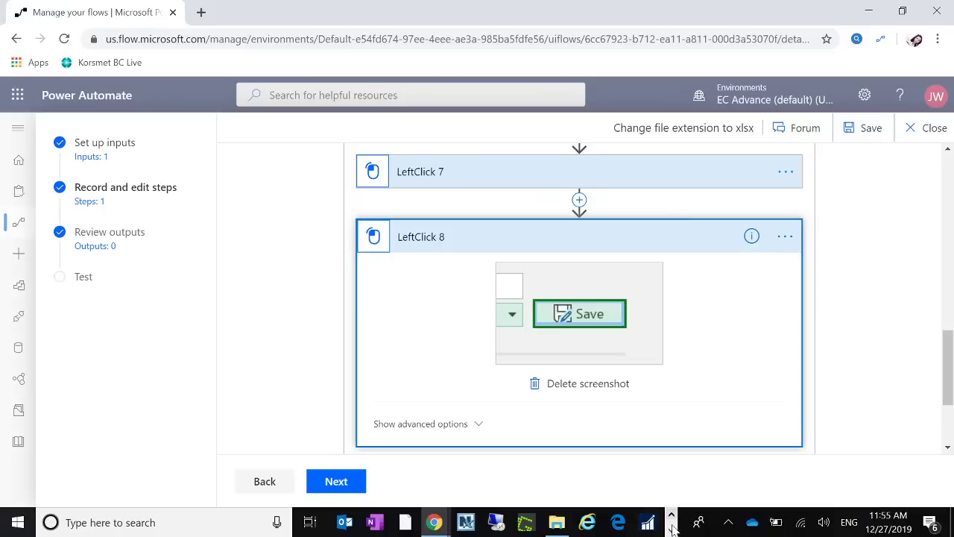
click(671, 530)
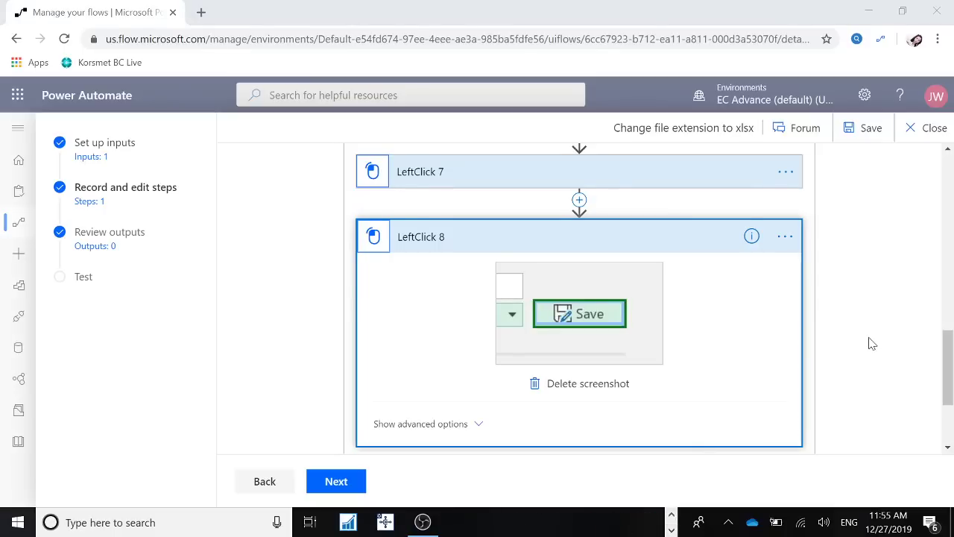
- Review the recorded actions of Run Excel script from Launch Excel through LeftClick 8
scroll(875, 349, up, 10)
scroll(876, 349, up, 2)
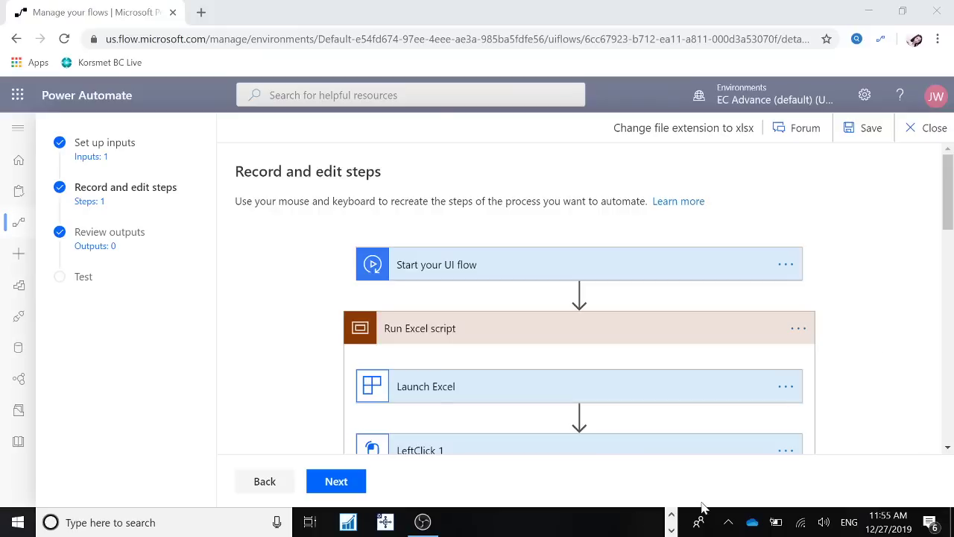
click(671, 515)
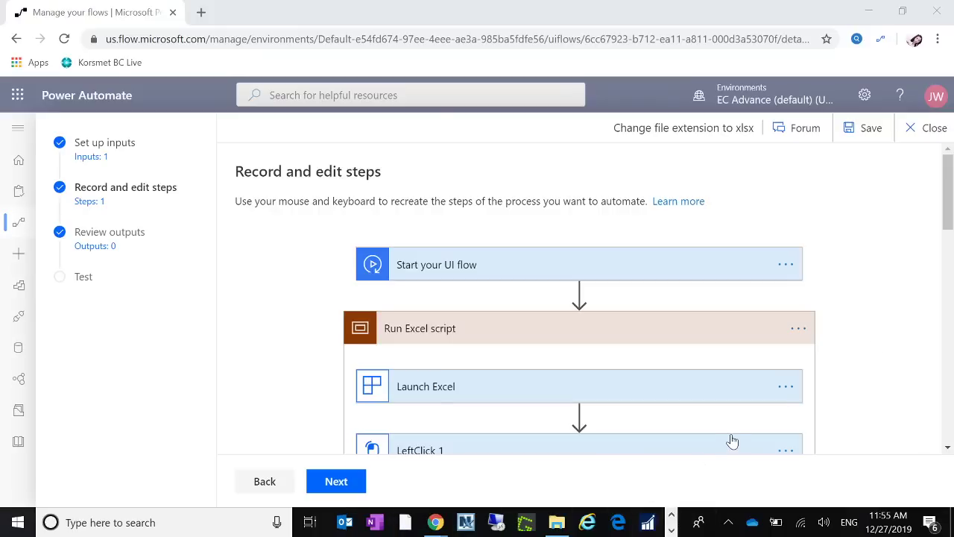
scroll(774, 335, down, 10)
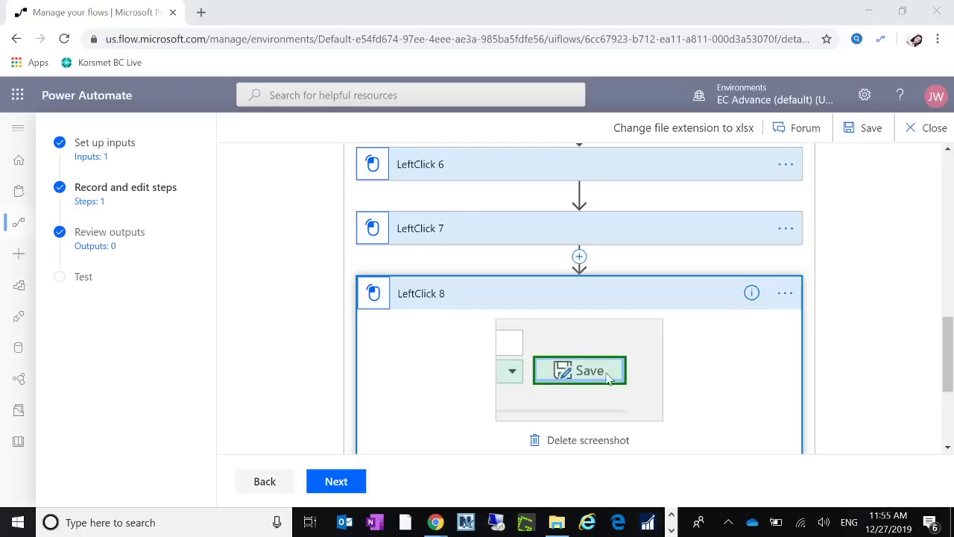
scroll(613, 359, up, 10)
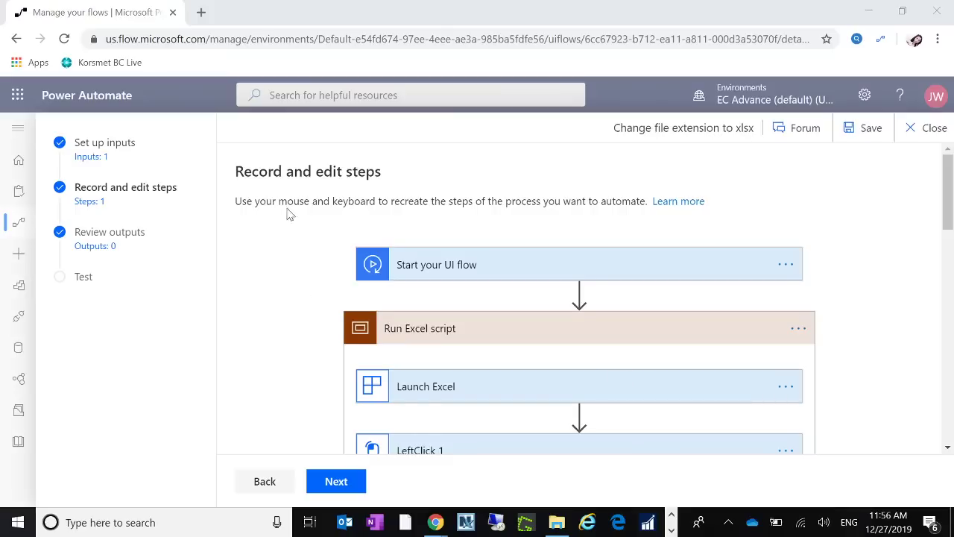
- Advance past Review outputs to the flow's Test page, and check the files in the PowerAutomate folder
click(328, 489)
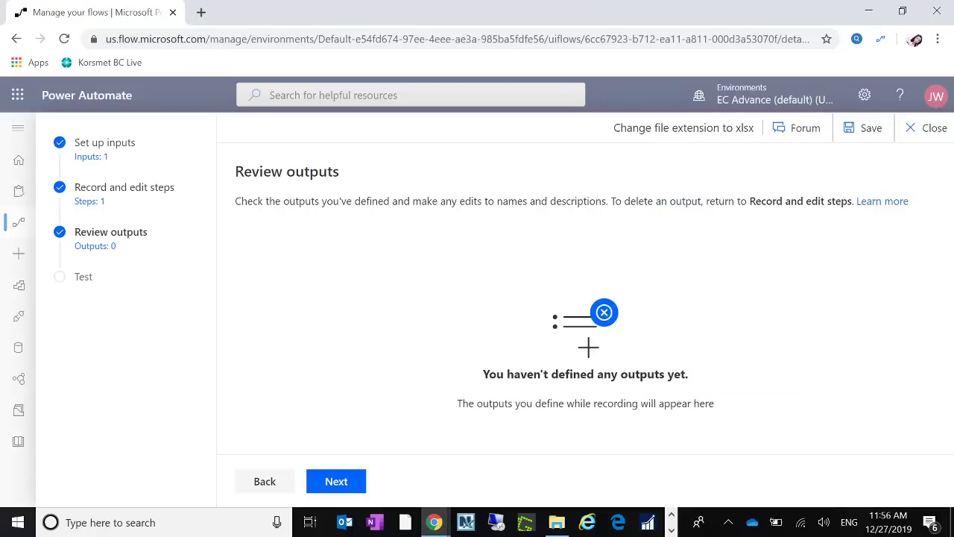
click(335, 481)
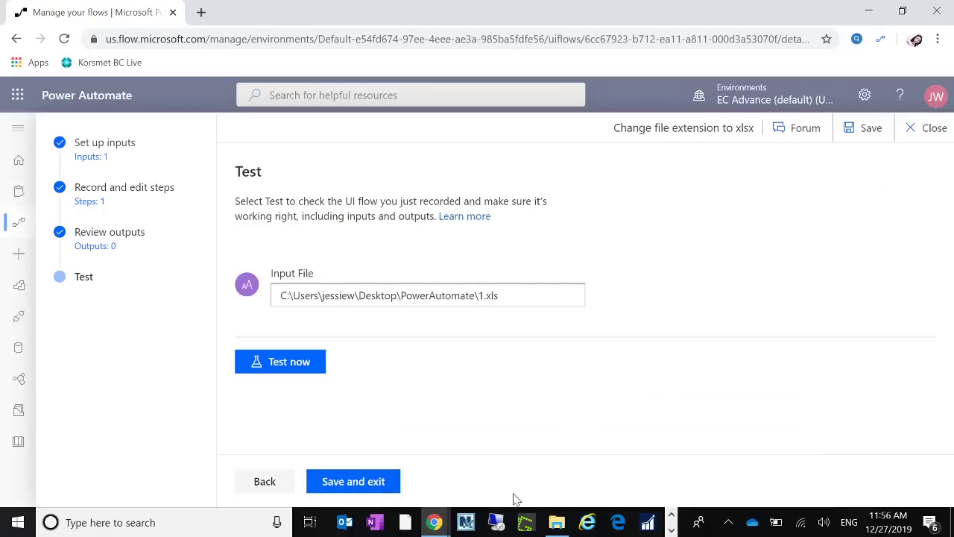
click(557, 522)
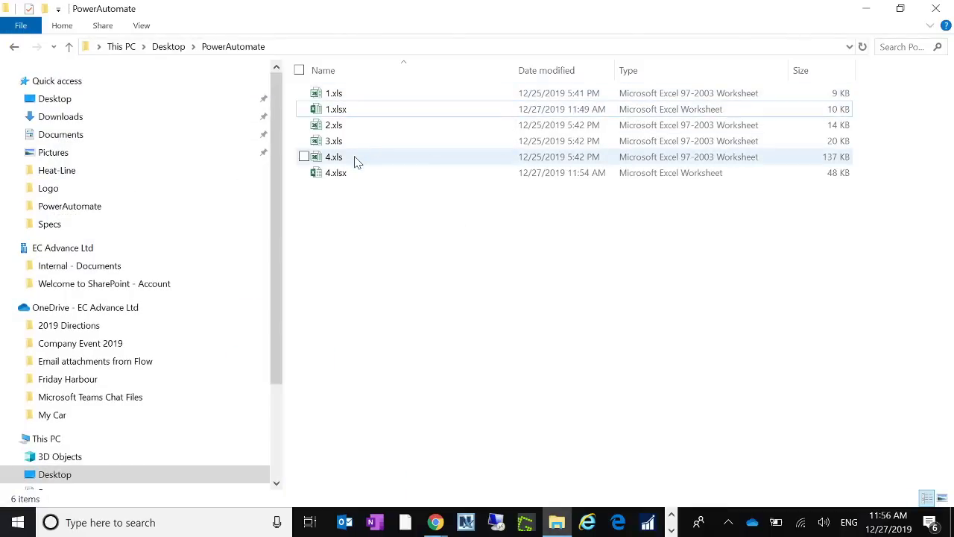
click(870, 11)
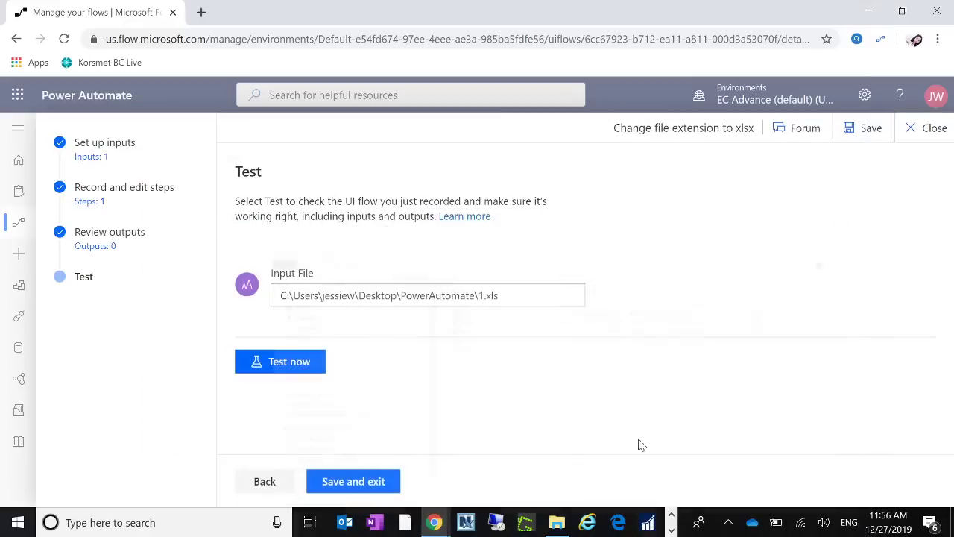
- Change the test's Input File to 2.xls in the same PowerAutomate folder and run the test
click(476, 295)
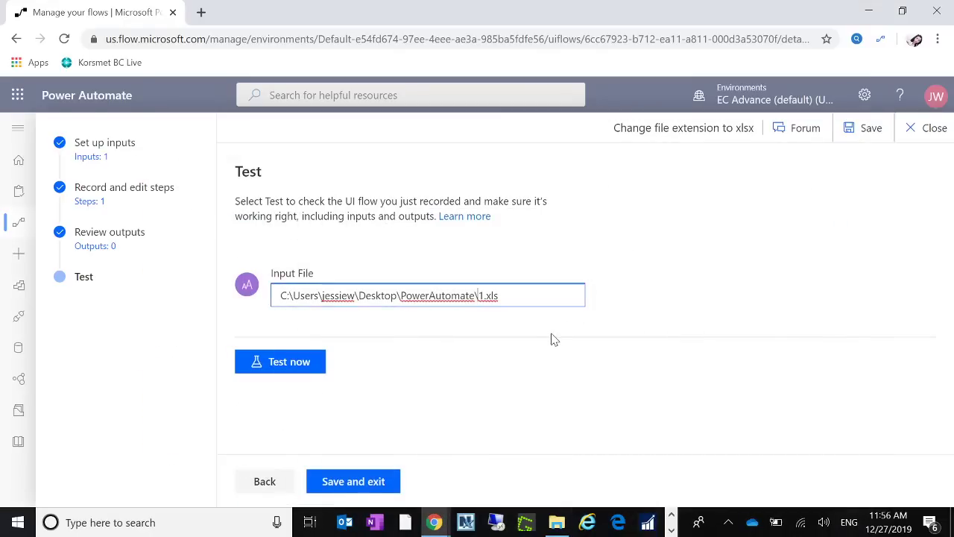
key(Delete)
text(2)
click(294, 369)
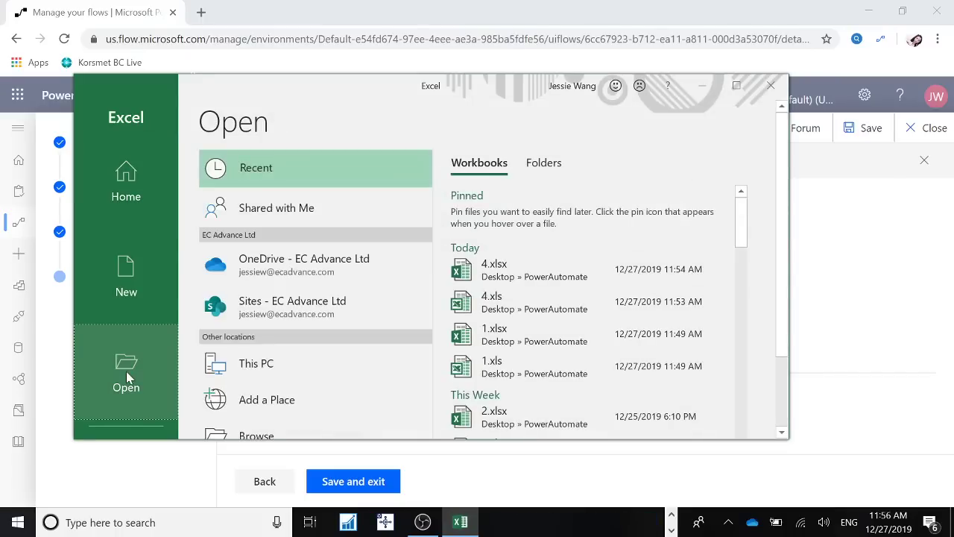
- Browse for a workbook in Excel and open 2.xls from the desktop's PowerAutomate folder by its full path
click(315, 441)
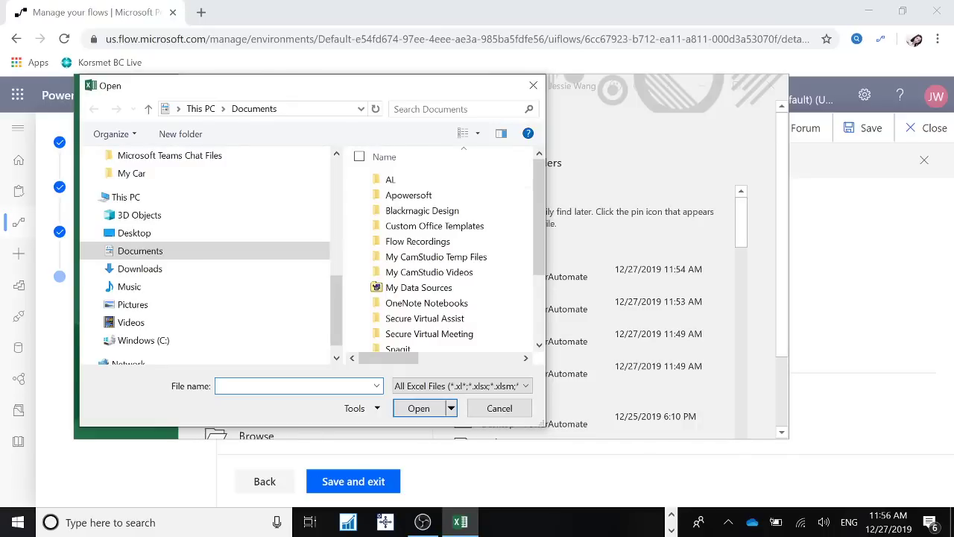
text(C:\Users\jessiew\Desktop\PowerAutomate\2)
text(.)
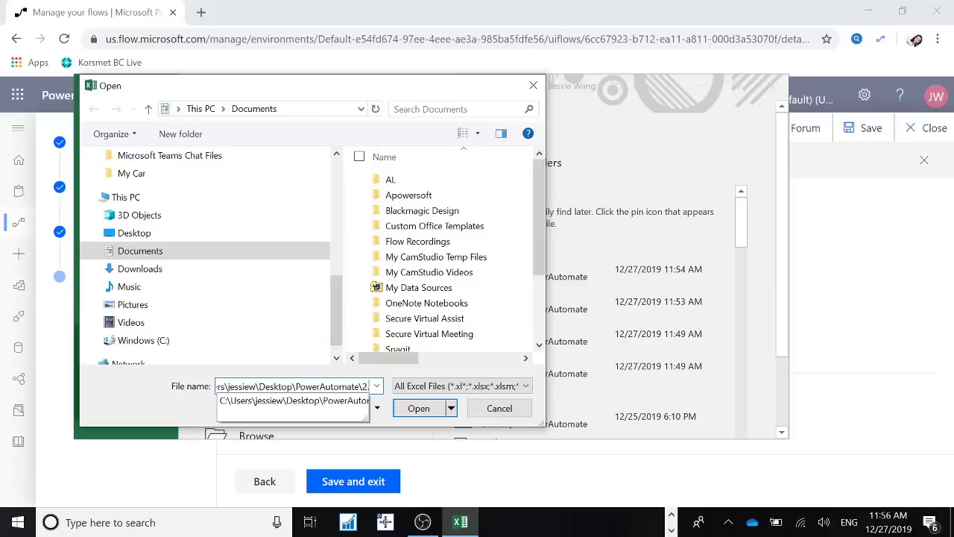
text(xls)
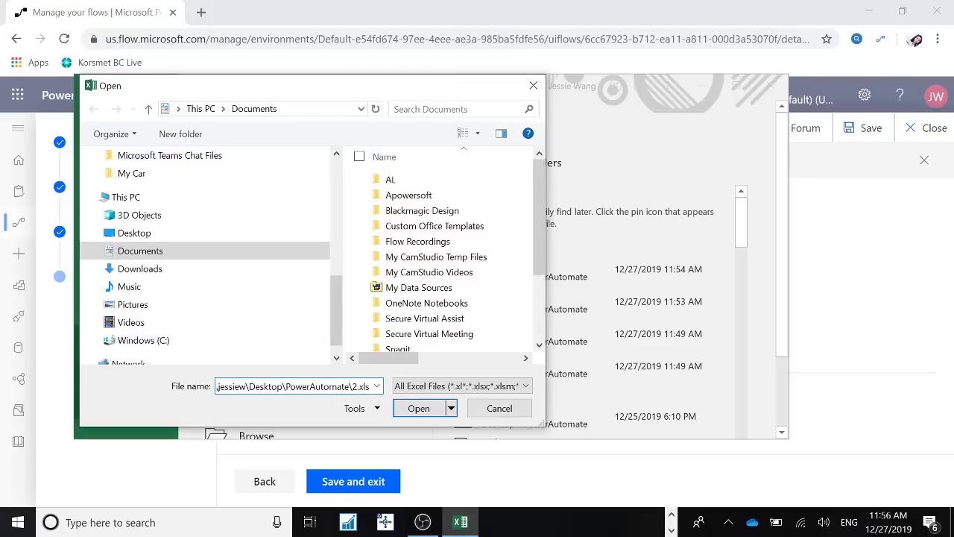
click(425, 411)
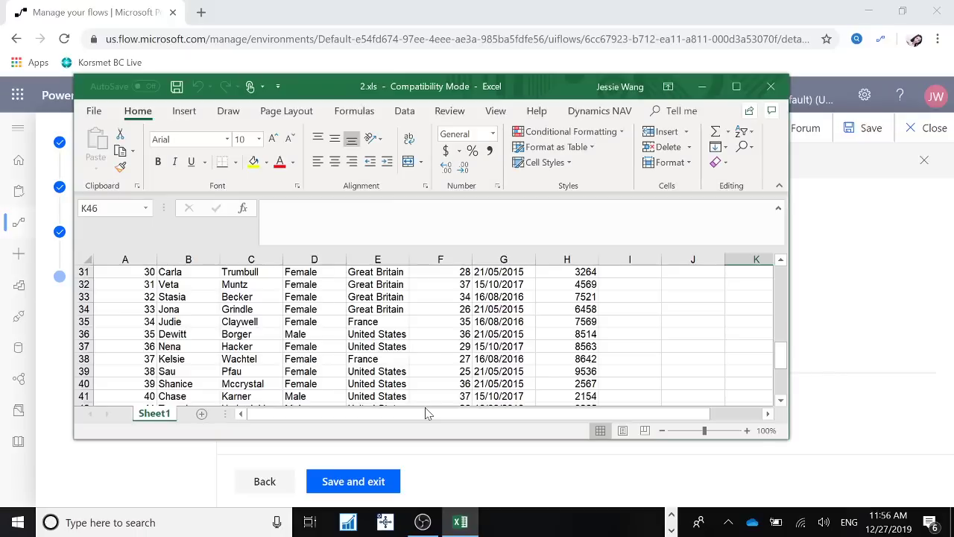
- Save a copy of 2.xls in the PowerAutomate folder in the Excel Workbook (*.xlsx) format
click(94, 112)
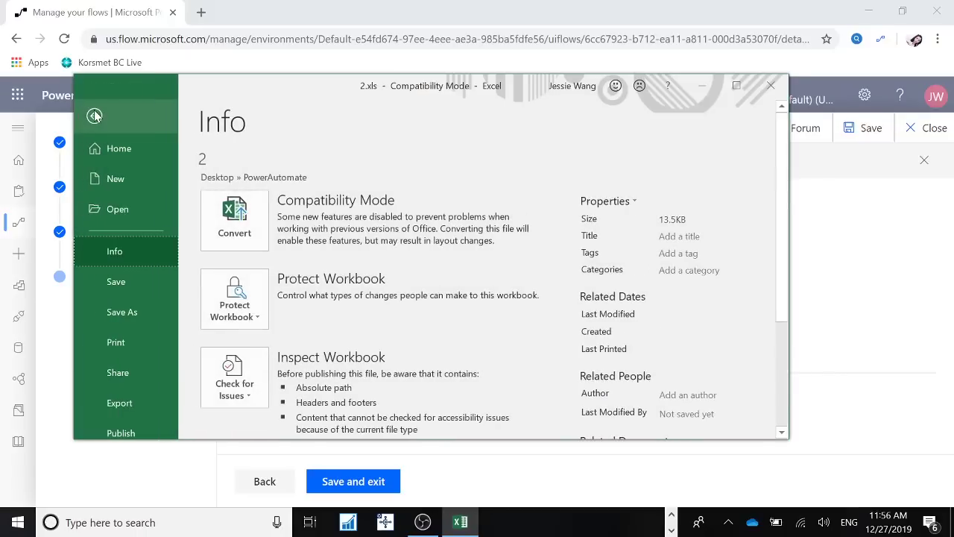
click(126, 310)
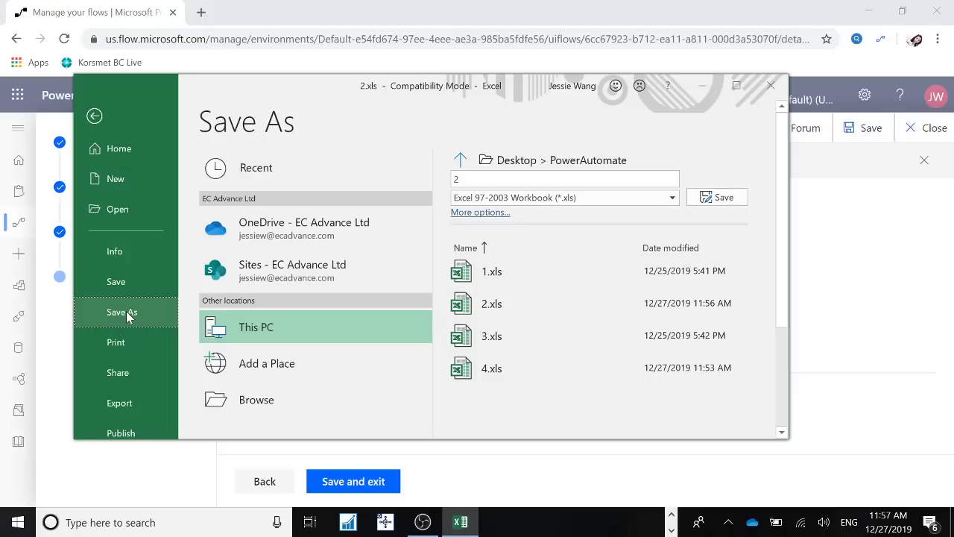
click(673, 197)
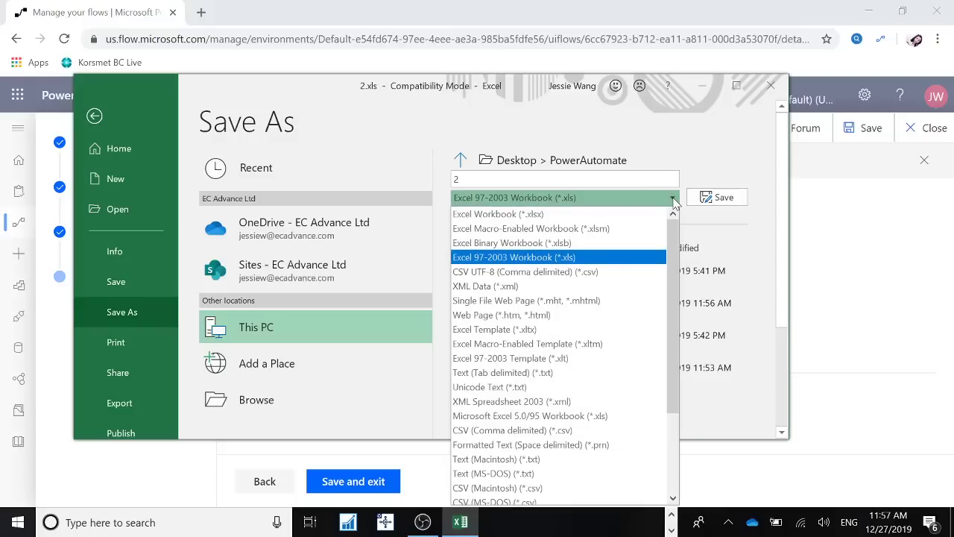
click(562, 216)
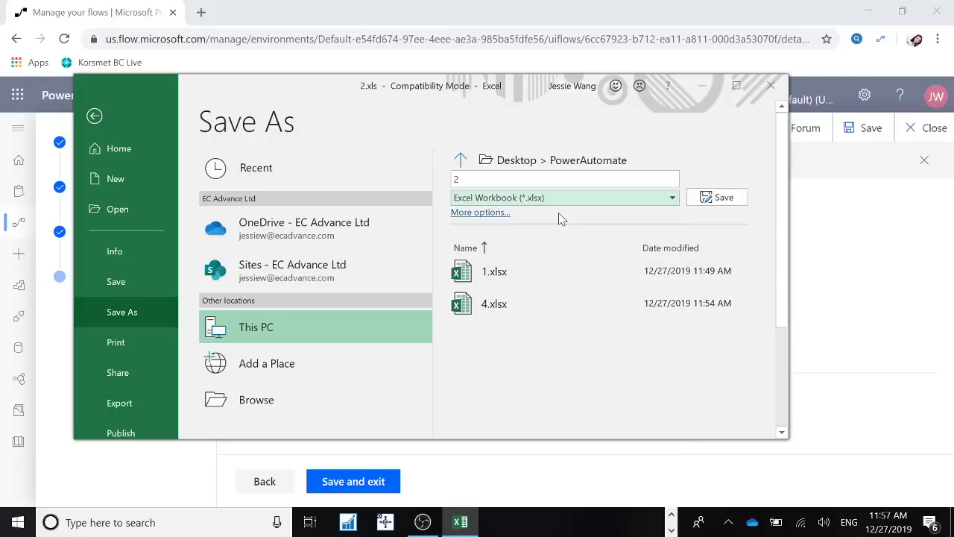
click(717, 198)
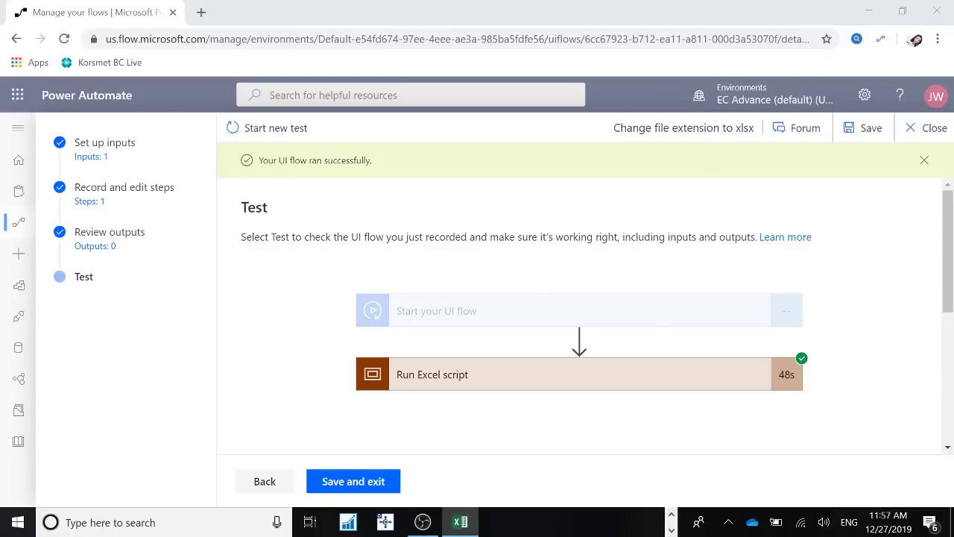
- Check the PowerAutomate folder in File Explorer for 2.xlsx, and go back from the test to Record and edit steps
click(557, 522)
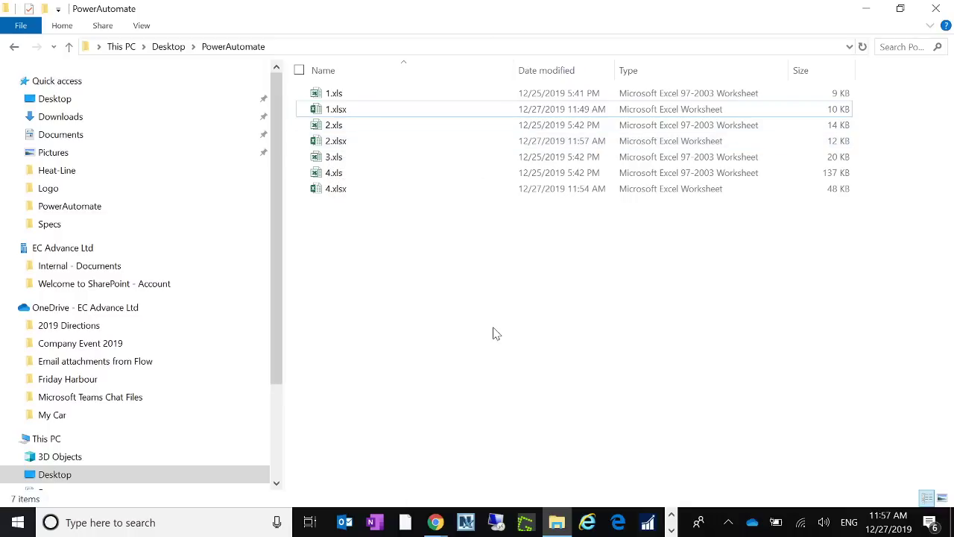
click(868, 10)
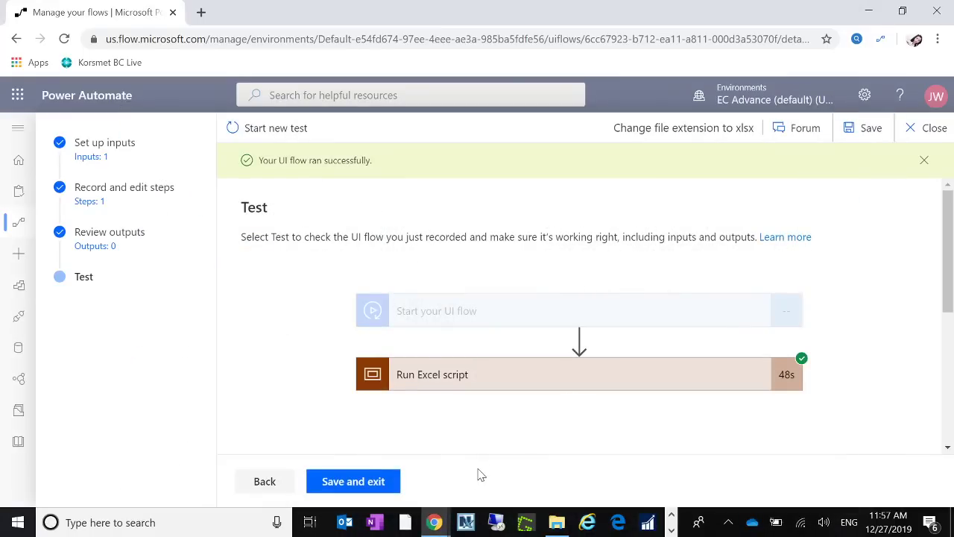
click(275, 482)
click(291, 490)
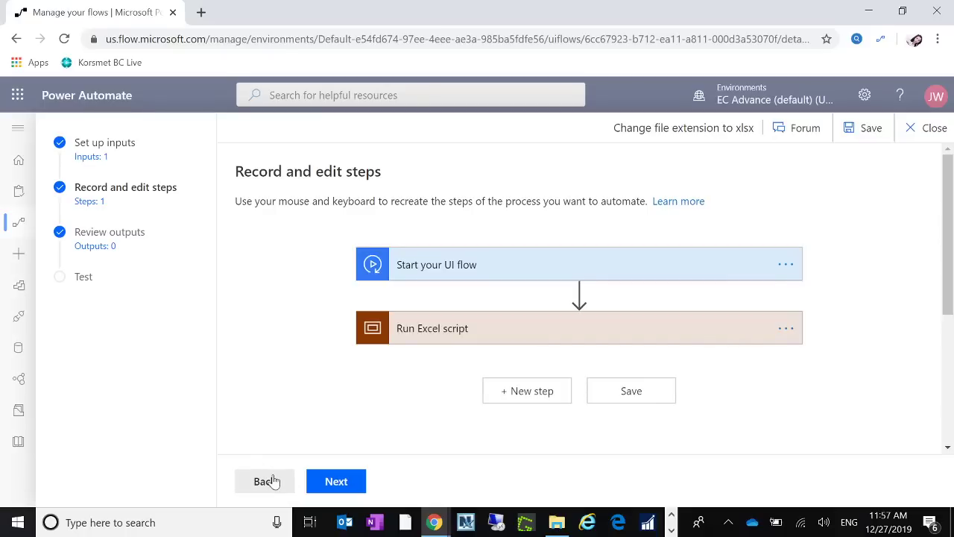
- Expand Run Excel script and look through its recorded actions again
click(792, 337)
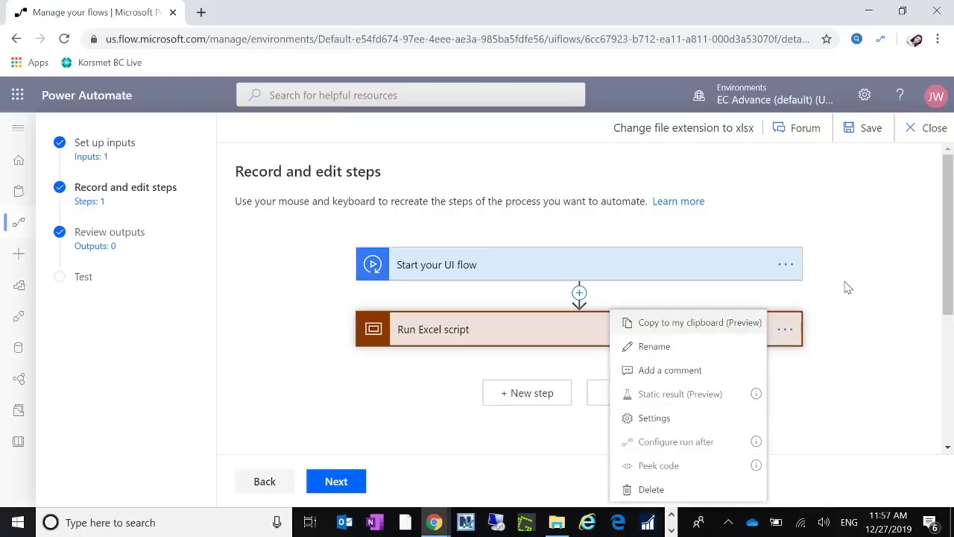
click(486, 333)
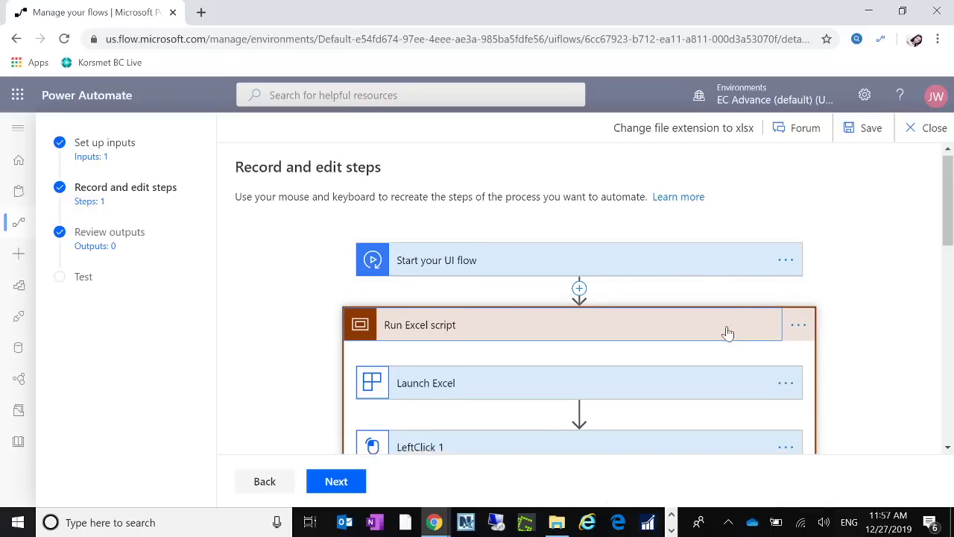
scroll(724, 332, down, 5)
scroll(736, 403, down, 4)
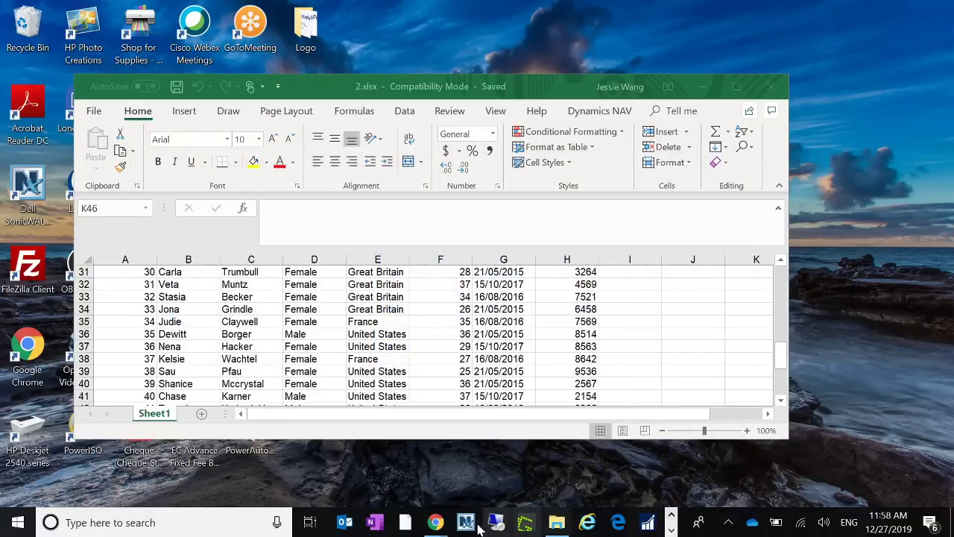
- Switch to the YouTube page on converting xls files into xlsx using Desktop UI flows and read the video's description
mouse_move(434, 526)
click(599, 455)
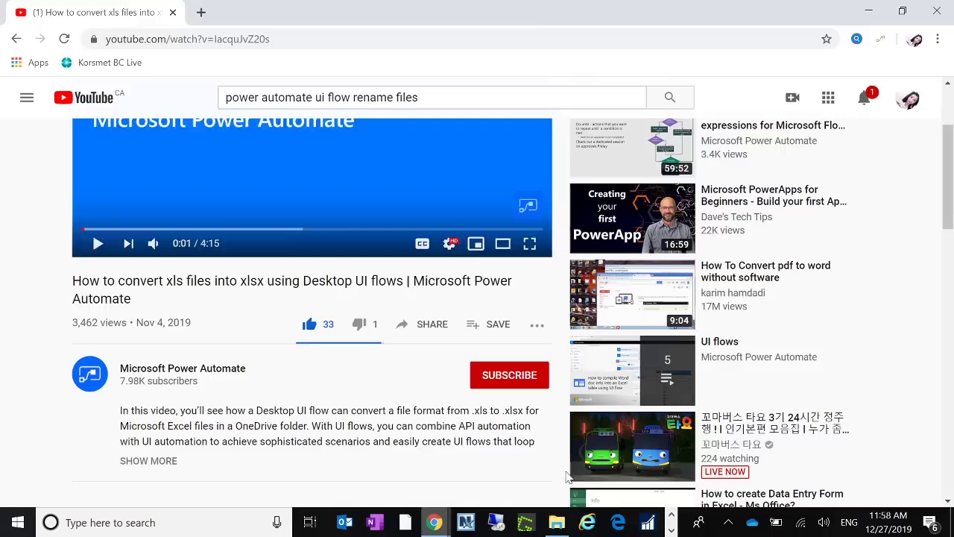
scroll(397, 326, up, 2)
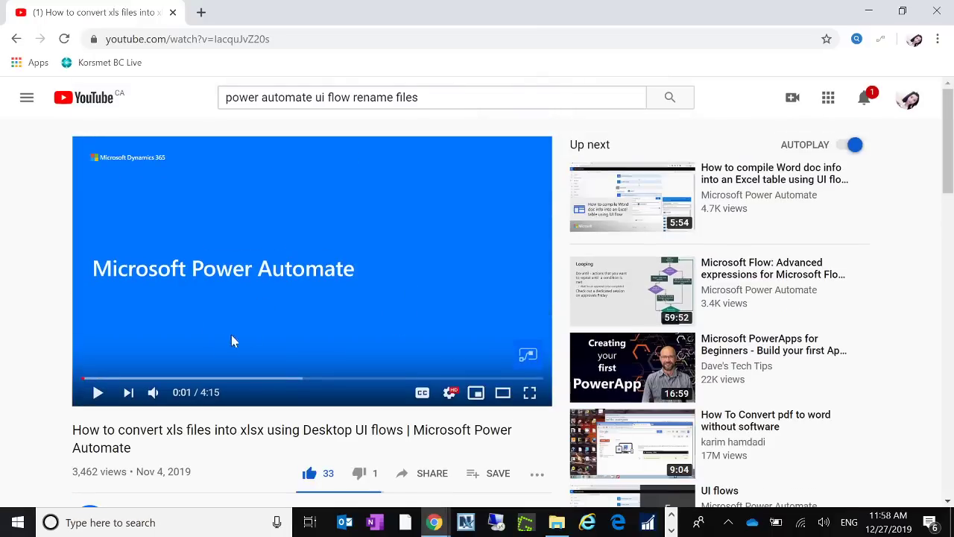
scroll(317, 320, down, 3)
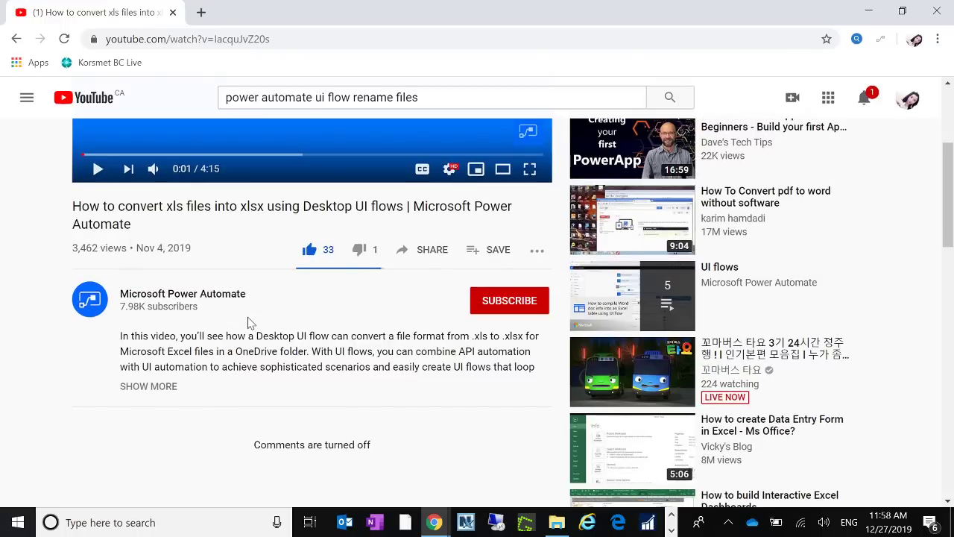
scroll(250, 325, up, 3)
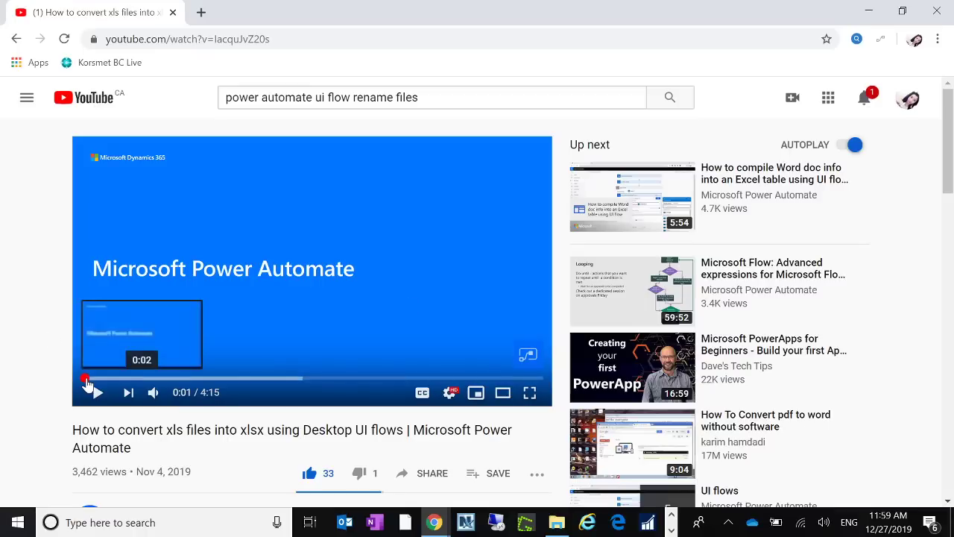
- Skip through the paused video to view its Convert XLS files to XLSX using UI flows example and the flow's steps
drag(85, 379, 137, 381)
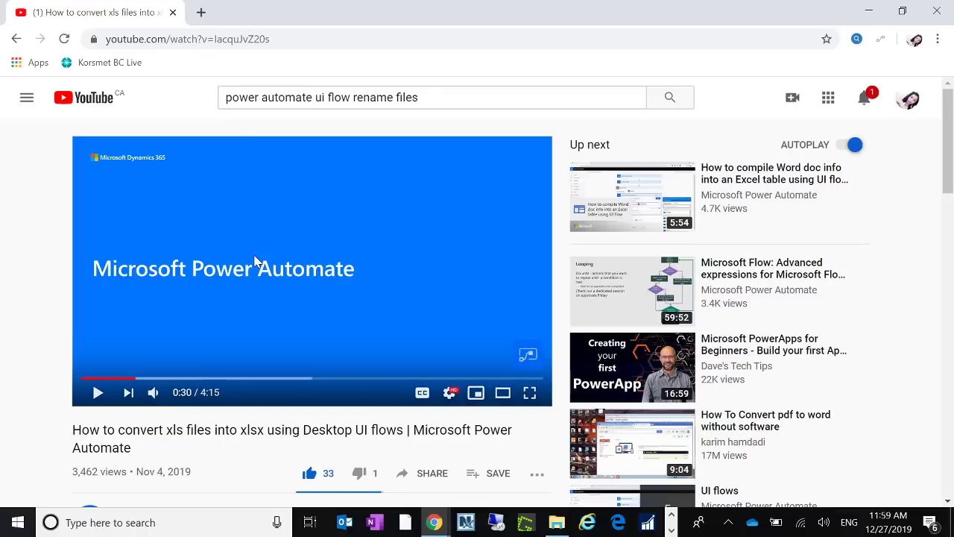
click(150, 380)
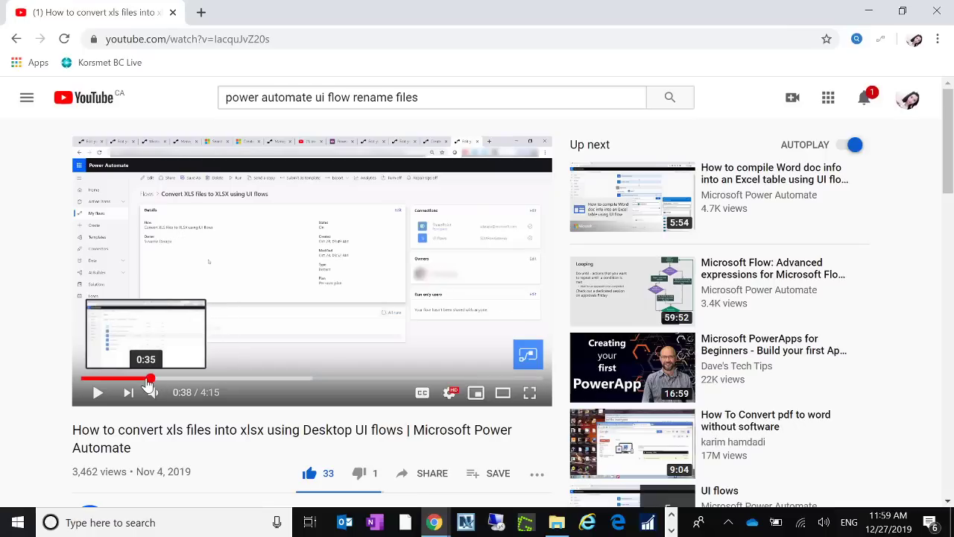
drag(151, 381, 160, 380)
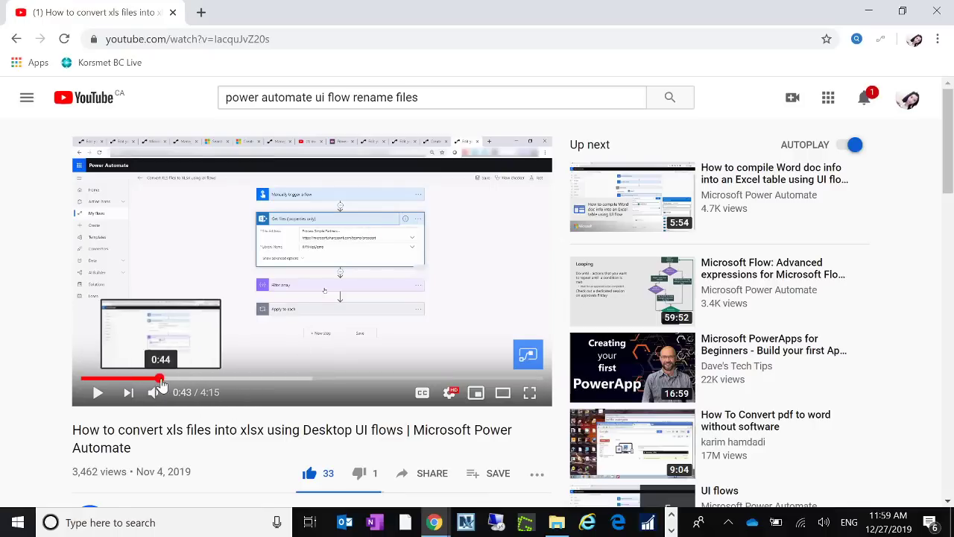
drag(160, 379, 407, 379)
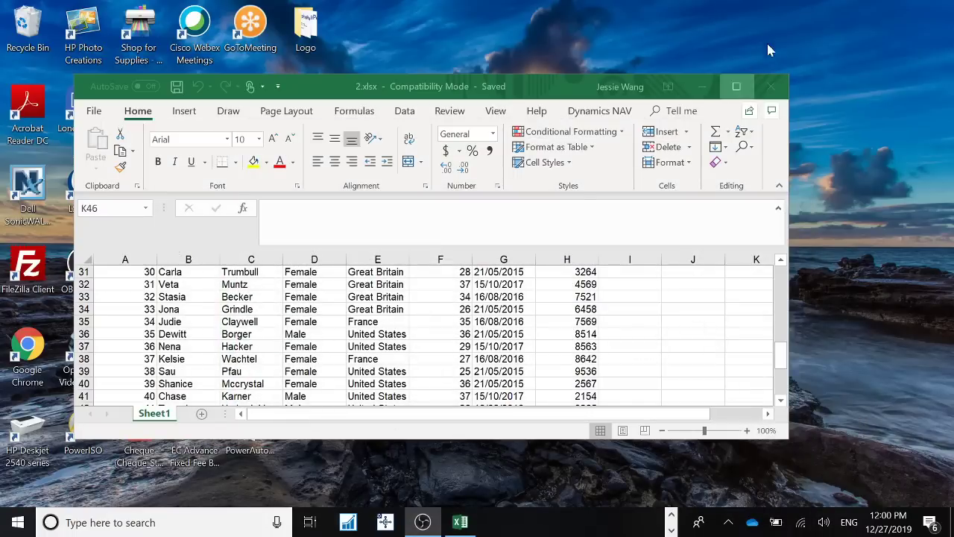
- Minimize the 2.xlsx workbook and check the Microsoft Flow (Preview) extension on Chrome's Extensions page
click(703, 87)
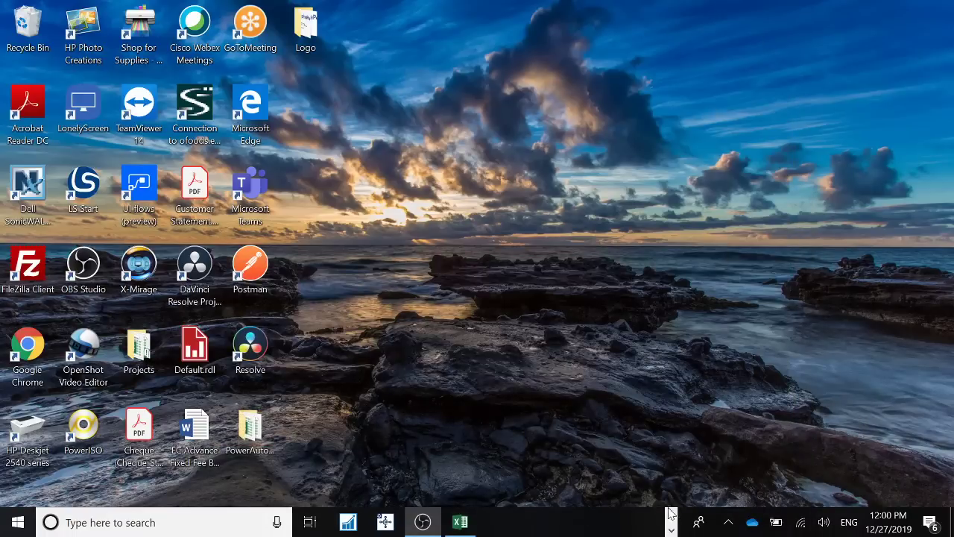
click(668, 514)
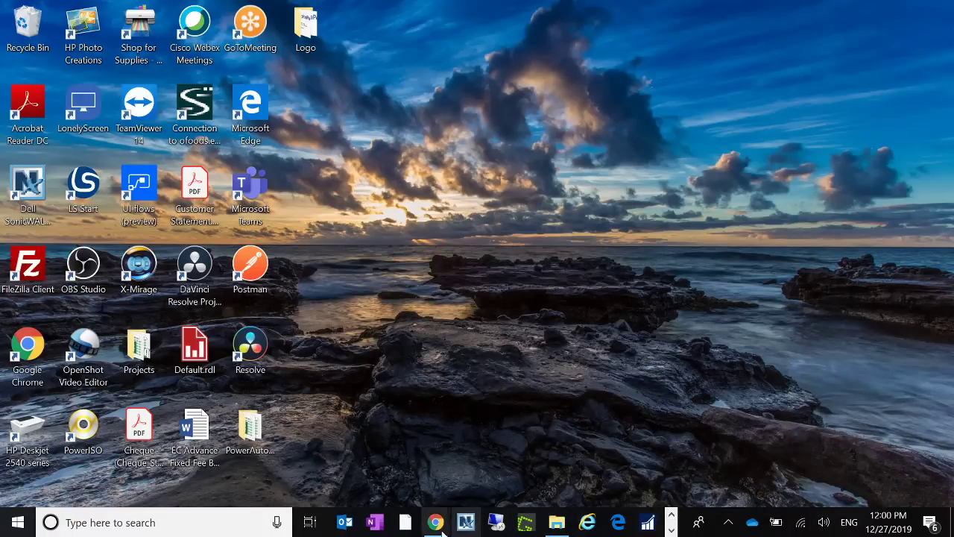
mouse_move(443, 533)
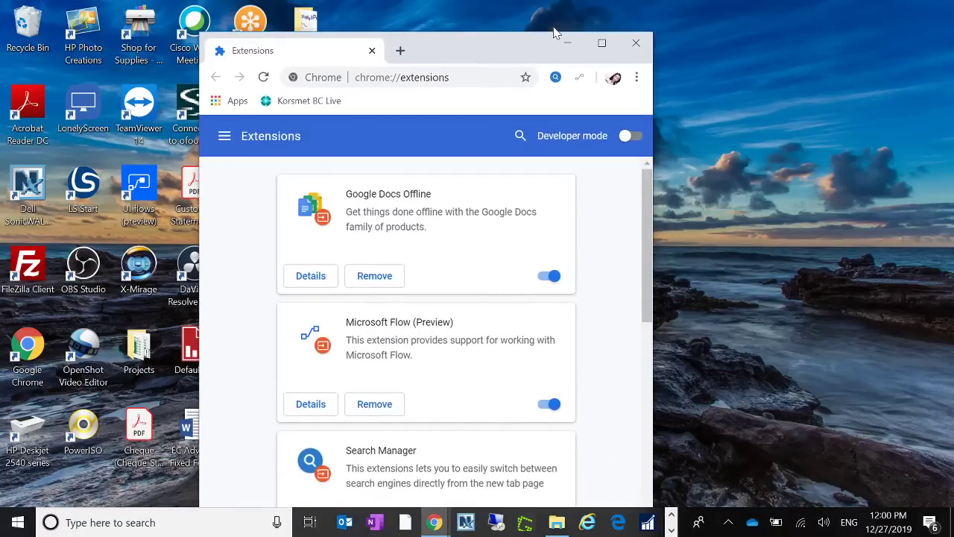
click(602, 45)
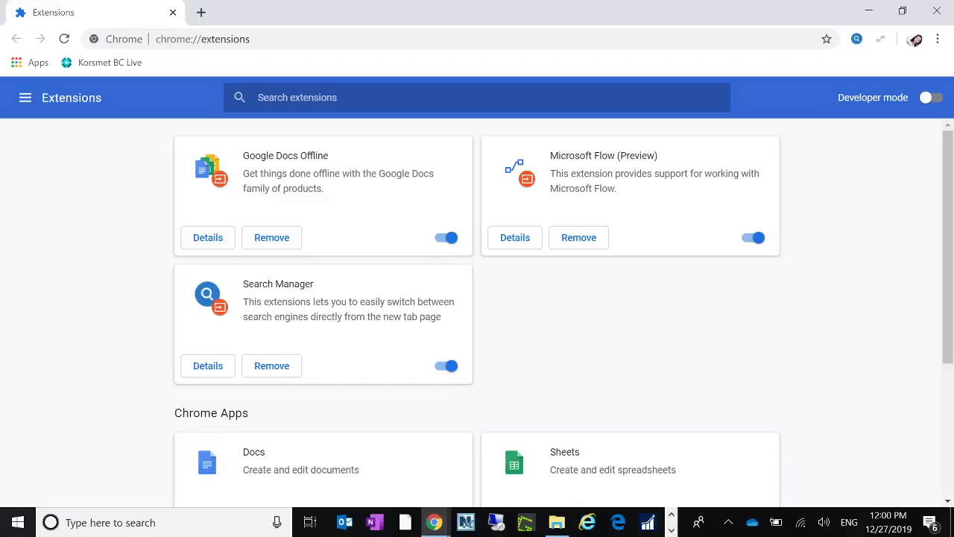
click(869, 10)
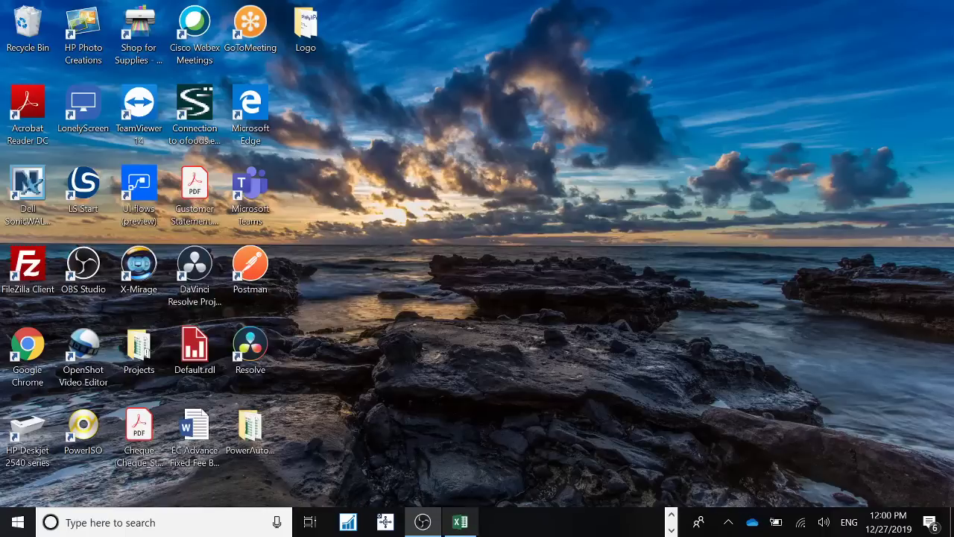
- Return to the Change file extension to xlsx flow in Power Automate, go back to Set up inputs, and close the flow editor
click(675, 519)
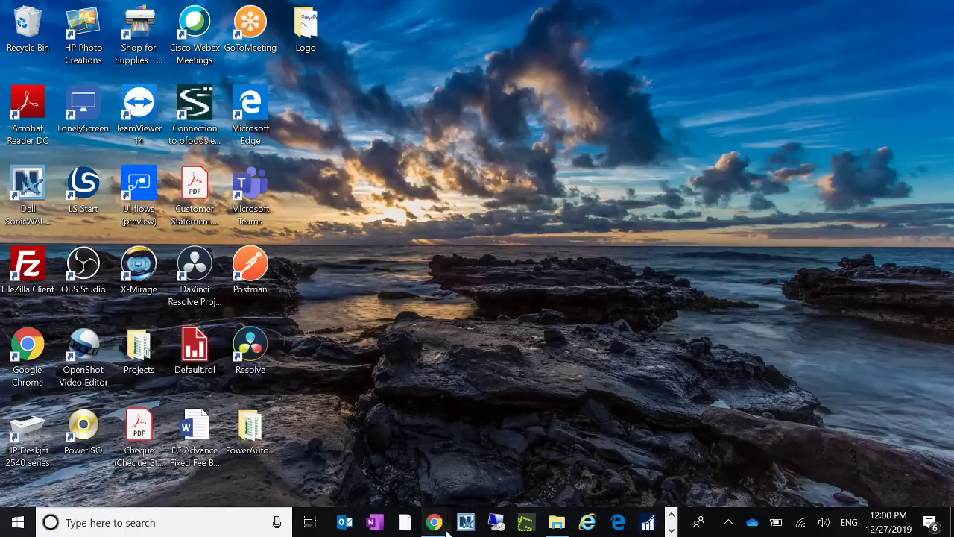
mouse_move(435, 522)
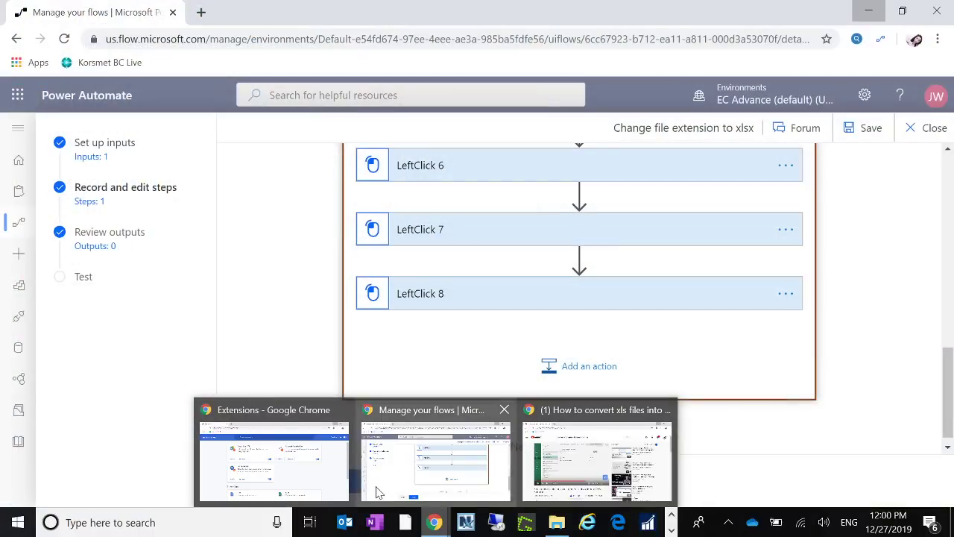
click(384, 470)
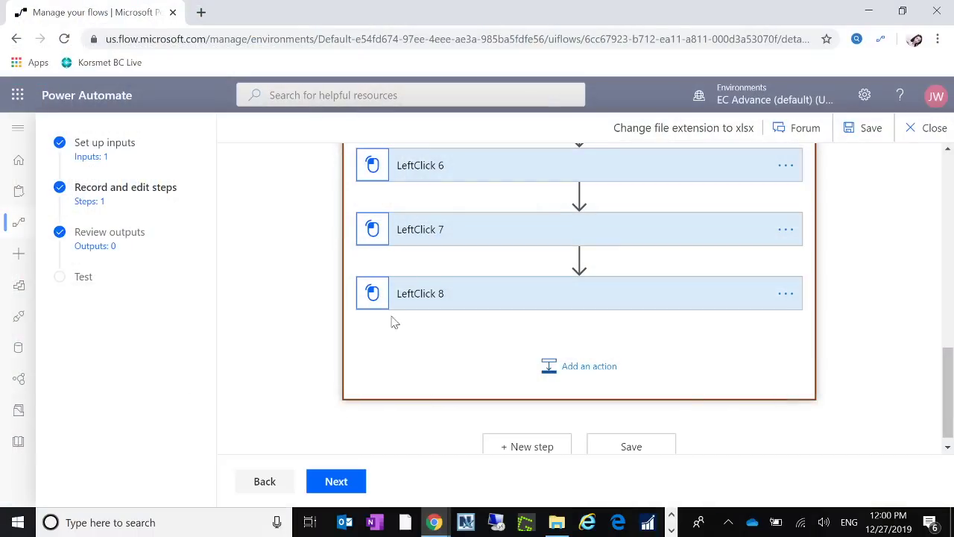
scroll(532, 305, up, 10)
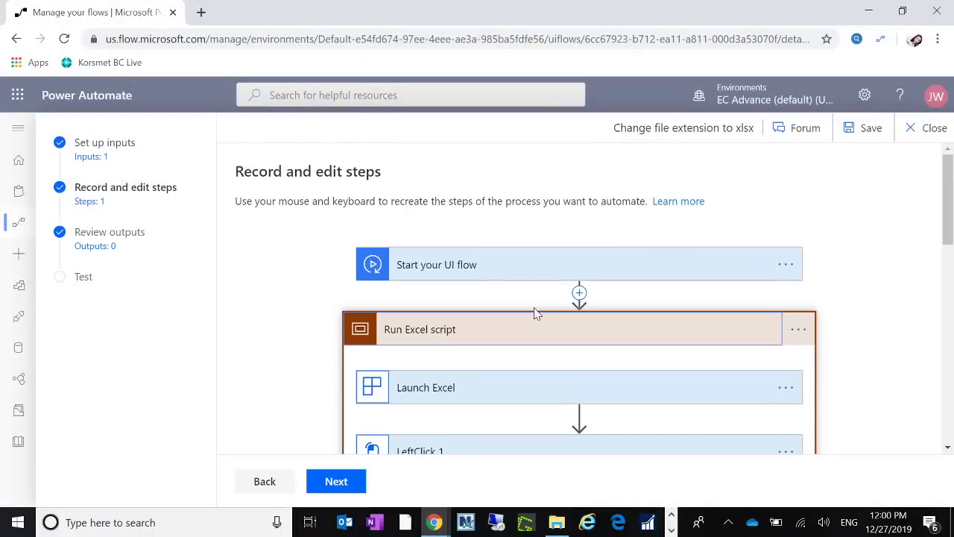
click(269, 482)
click(269, 483)
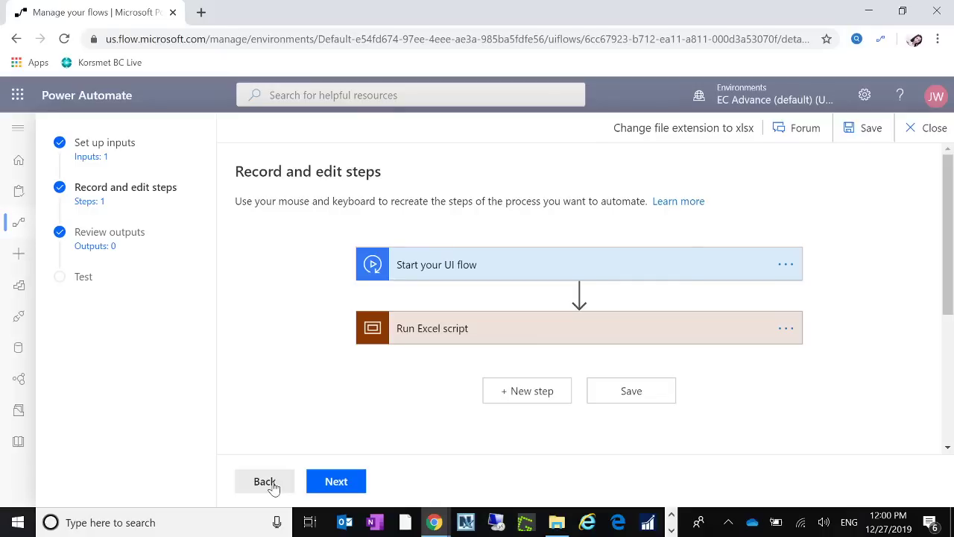
click(270, 483)
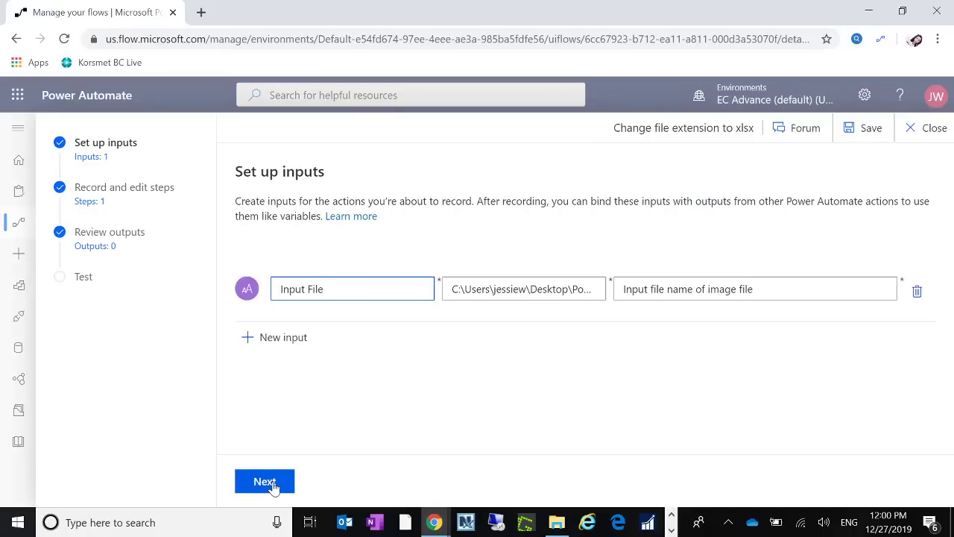
click(16, 222)
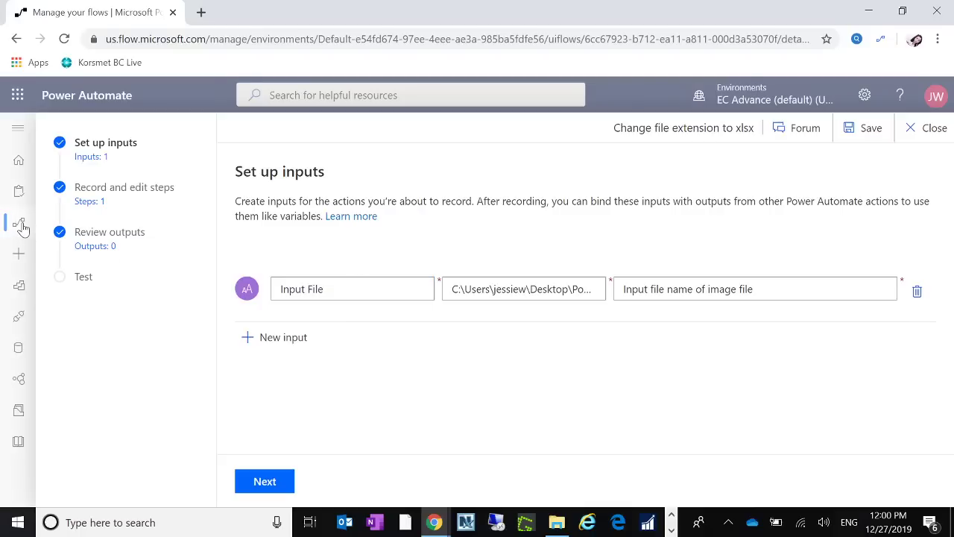
click(911, 127)
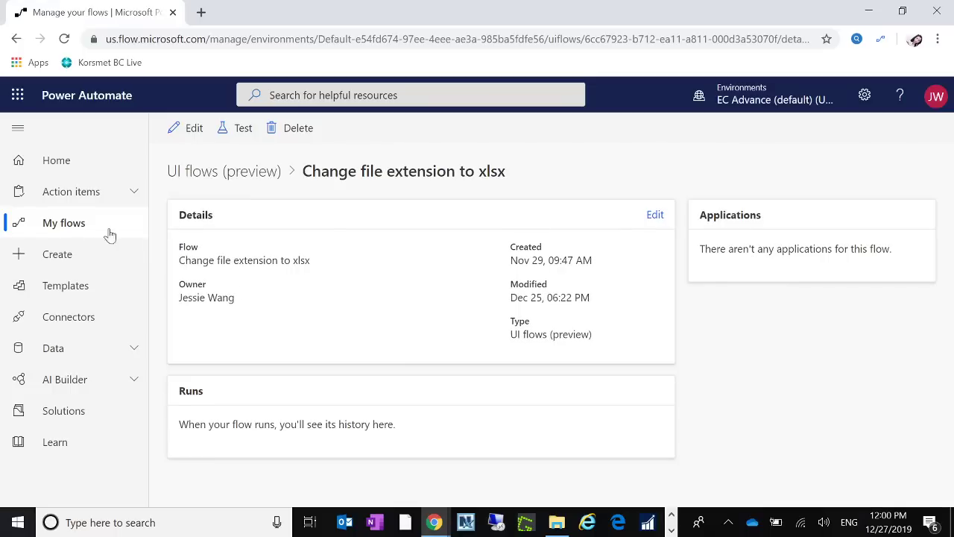
- Start creating a new Desktop app UI flow from the UI flows (preview) list
click(79, 227)
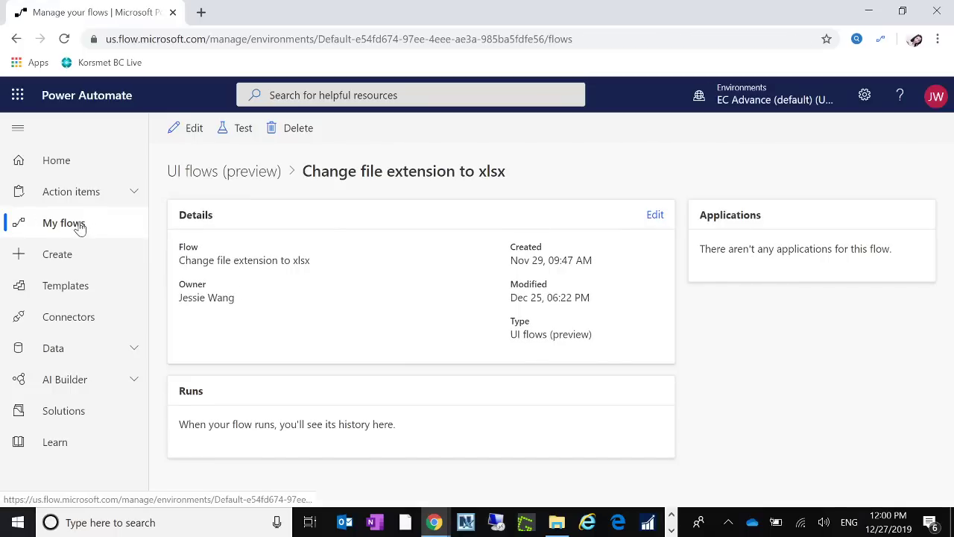
click(455, 222)
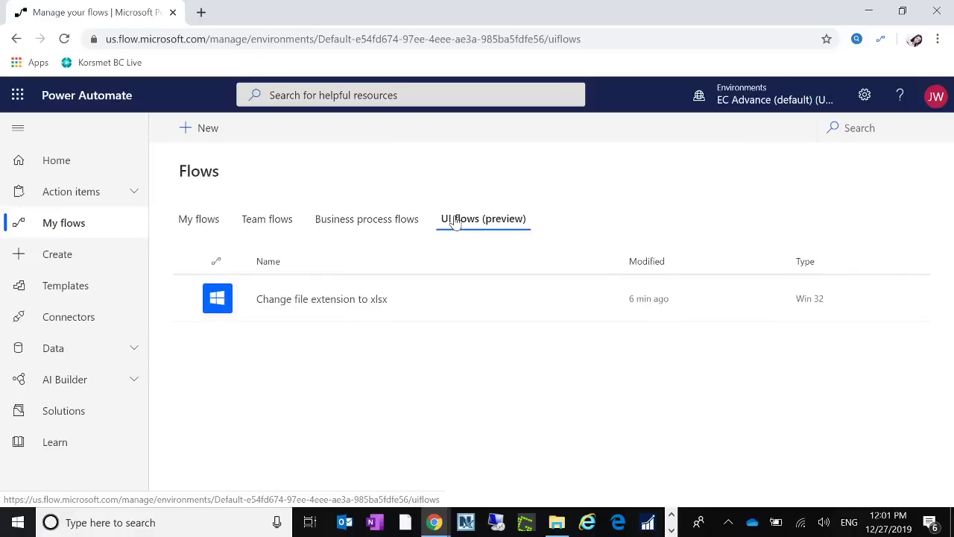
click(205, 131)
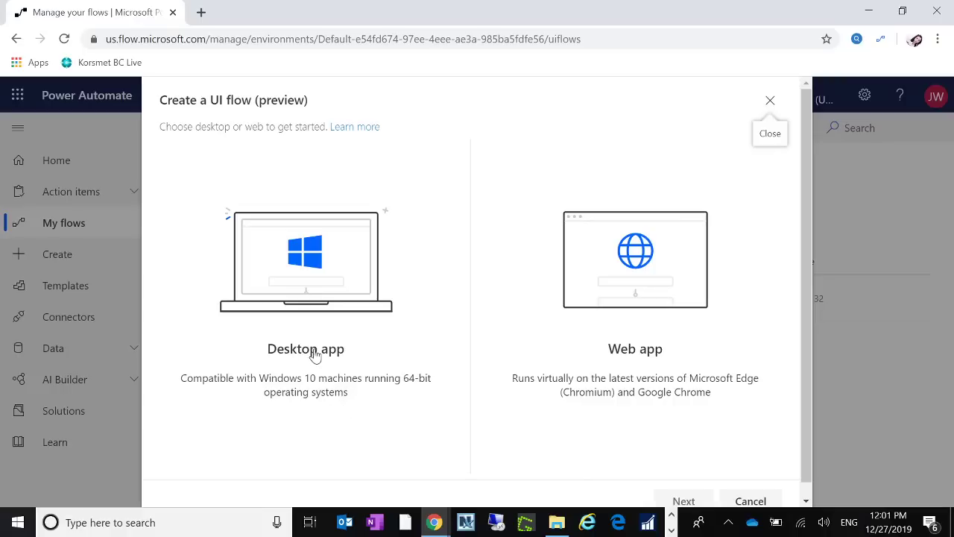
click(333, 290)
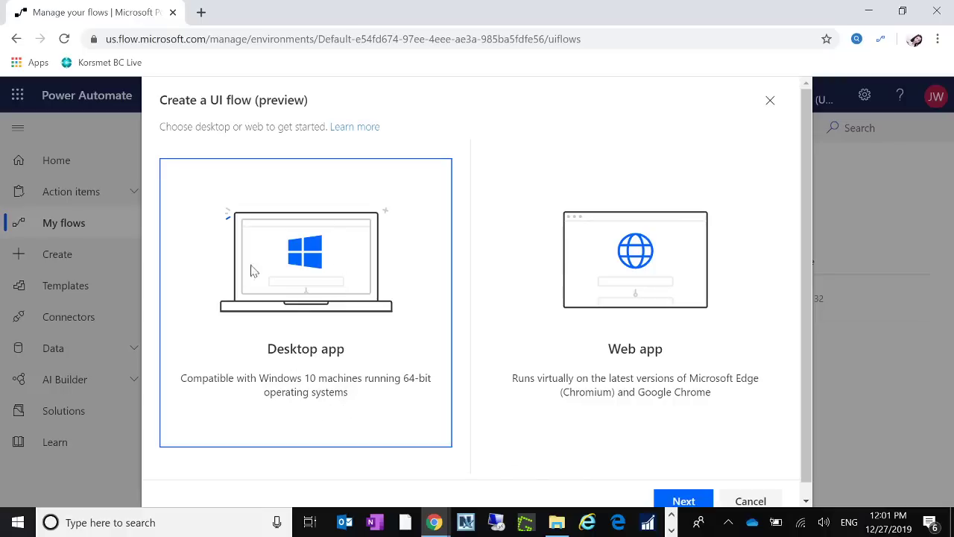
click(698, 501)
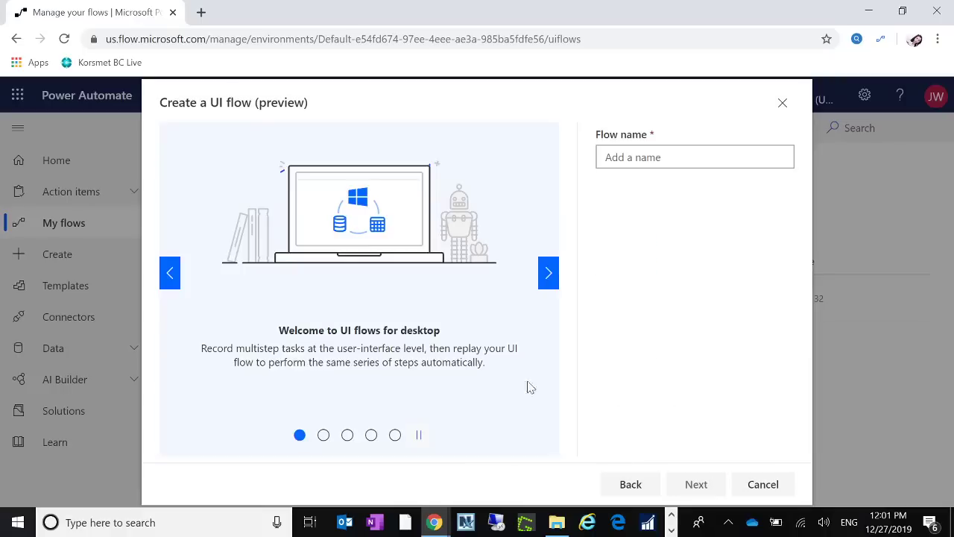
click(637, 157)
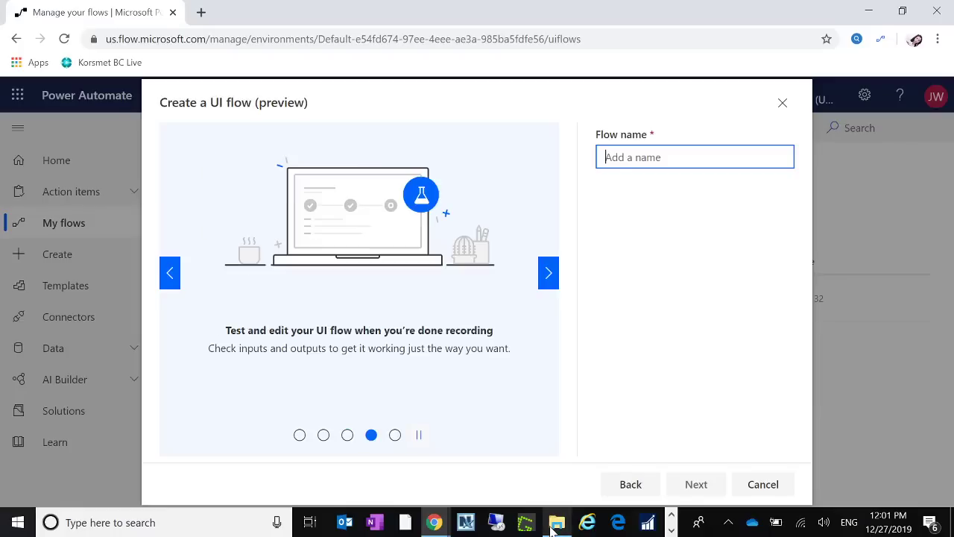
- Switch to File Explorer, open the Logo folder on the Desktop, and show its png files in the details layout
mouse_move(557, 522)
click(543, 430)
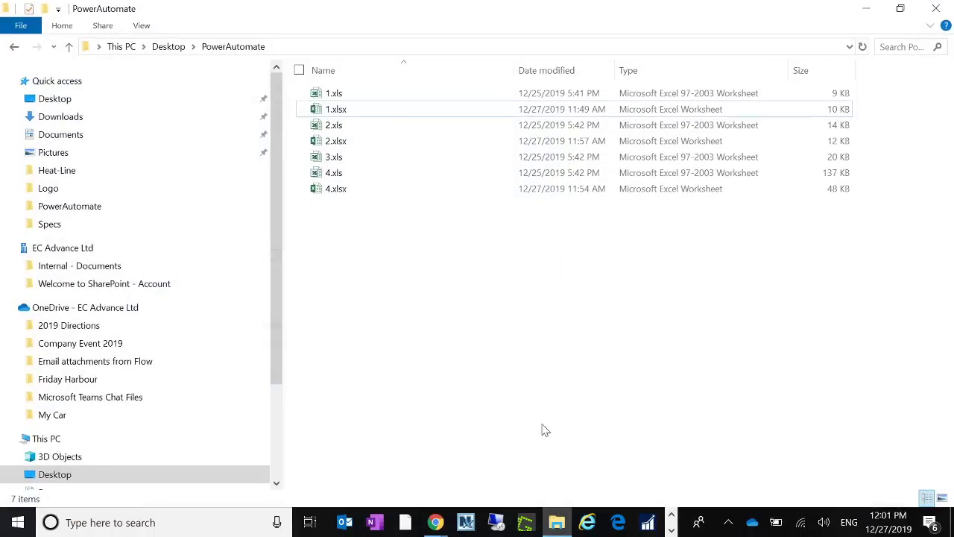
click(158, 47)
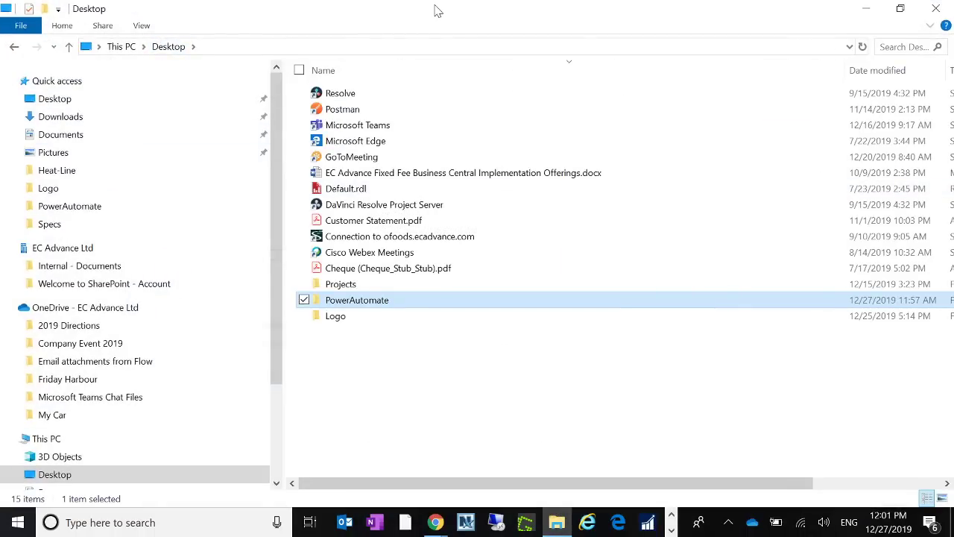
double_click(396, 307)
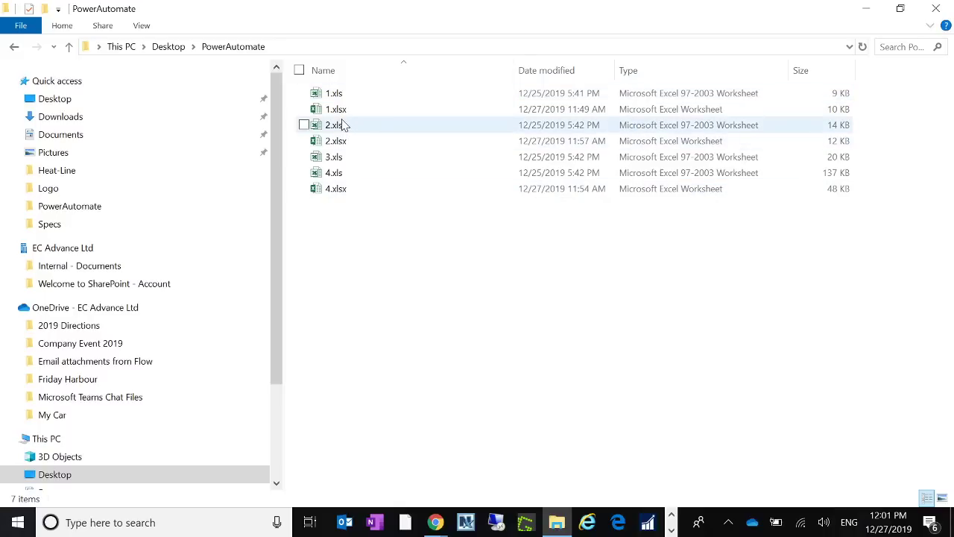
click(179, 47)
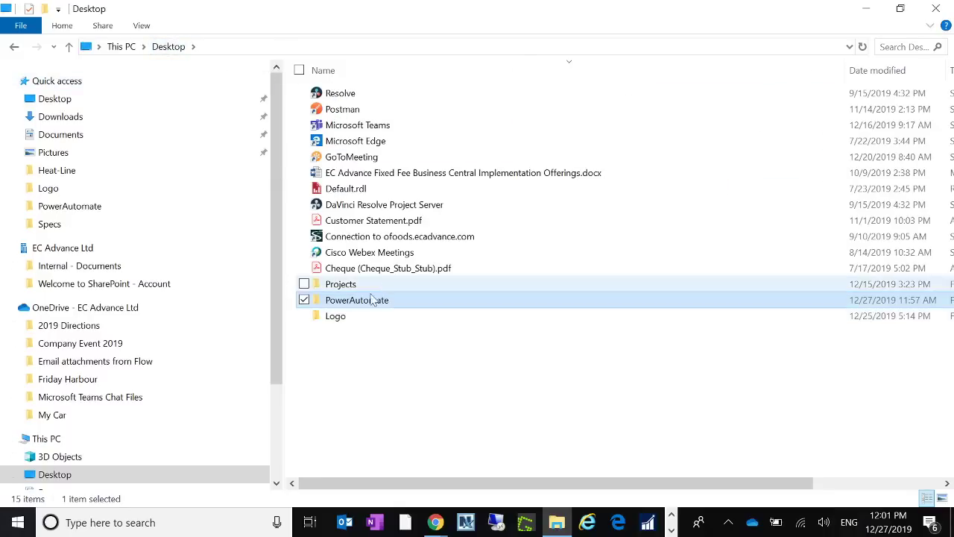
click(360, 318)
double_click(360, 318)
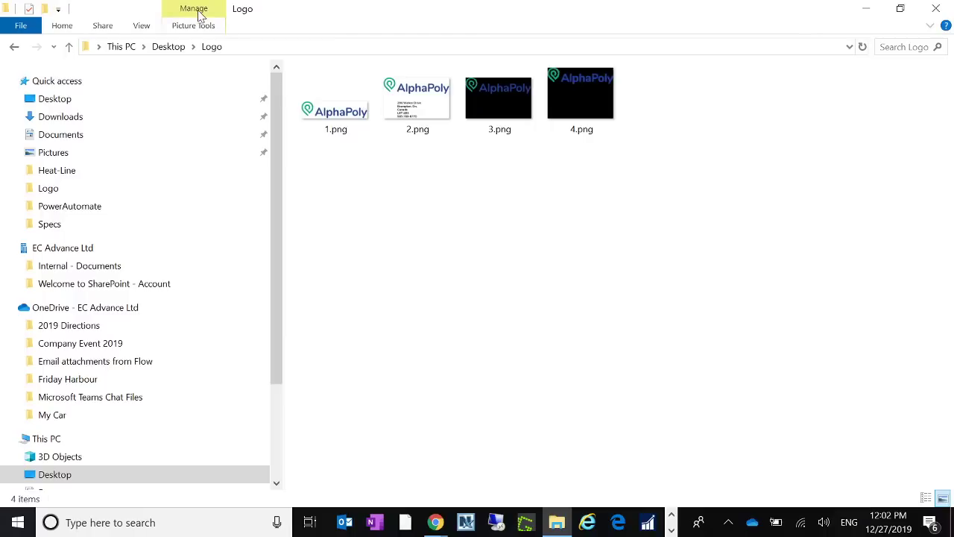
click(141, 27)
click(288, 64)
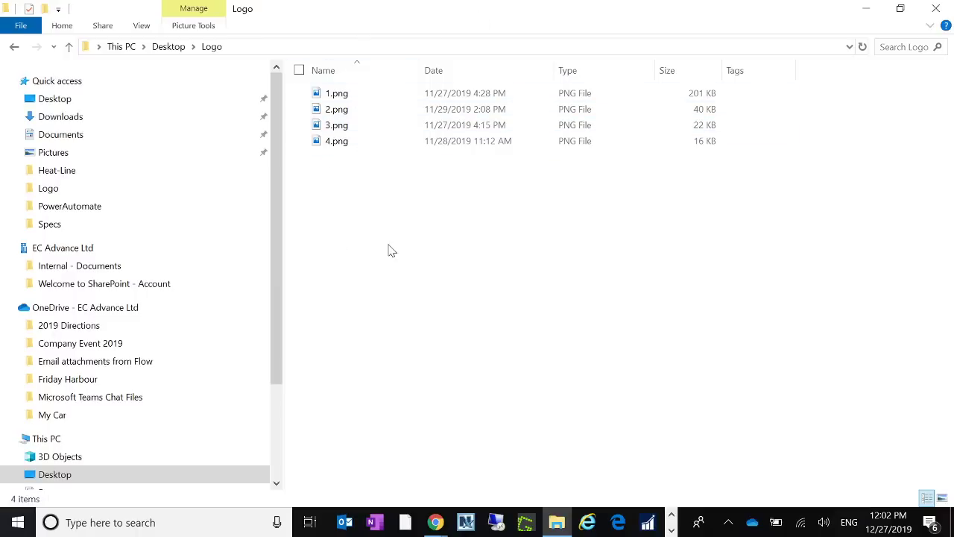
click(865, 10)
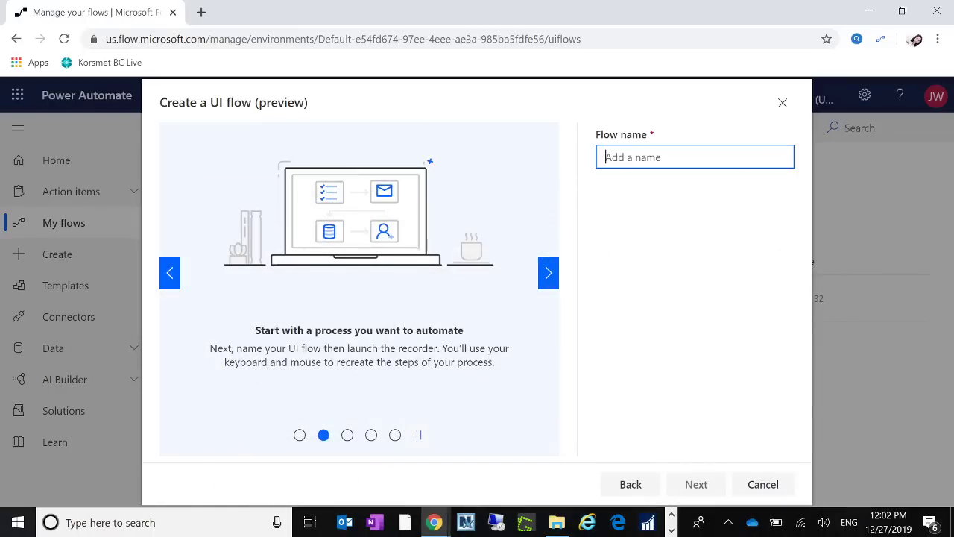
- Name the new UI flow "Convert png files to jpg format" and continue to its input setup
text(Convert)
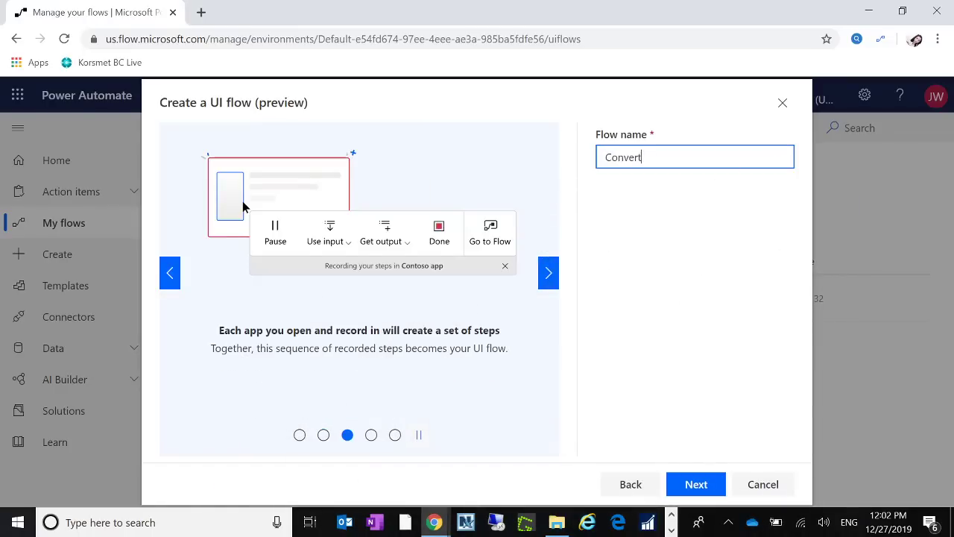
text( pgg to jpg)
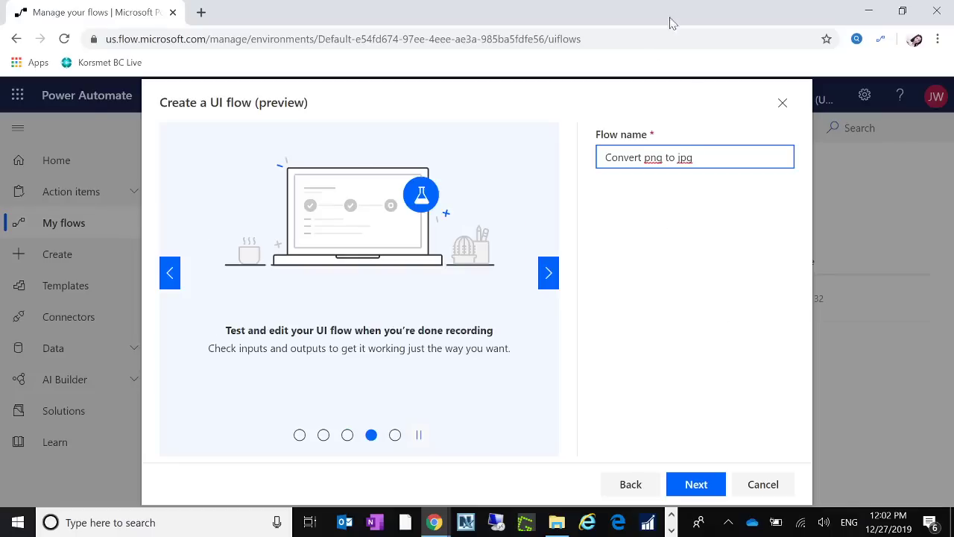
text(files )
text( format)
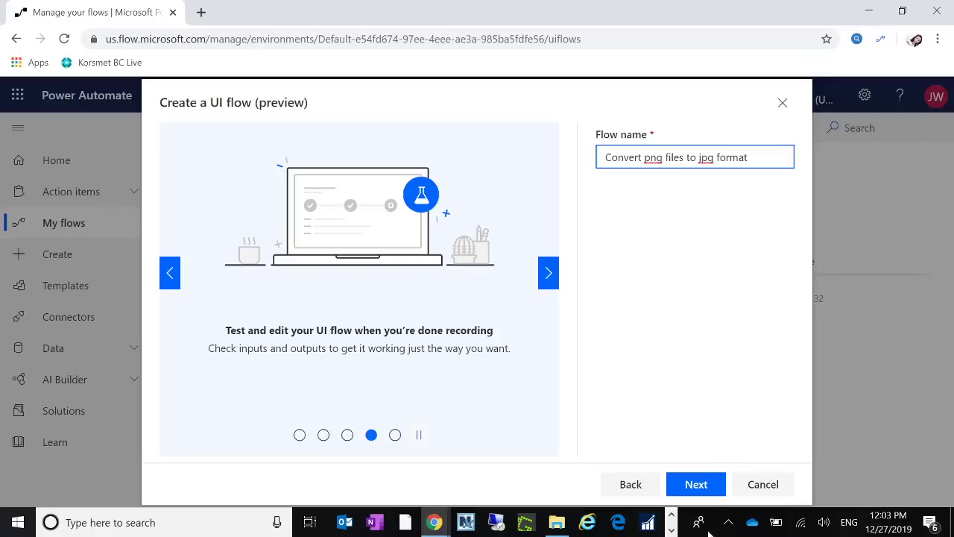
click(697, 484)
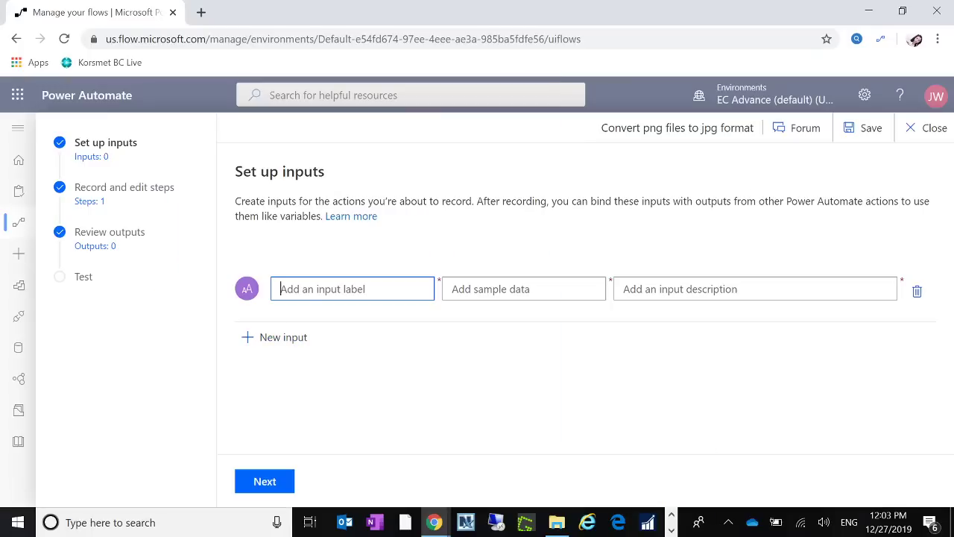
- Label the new text input "Input File" and enter the Desktop\Logo\ folder path, copied from File Explorer, as its sample data
text(Input File)
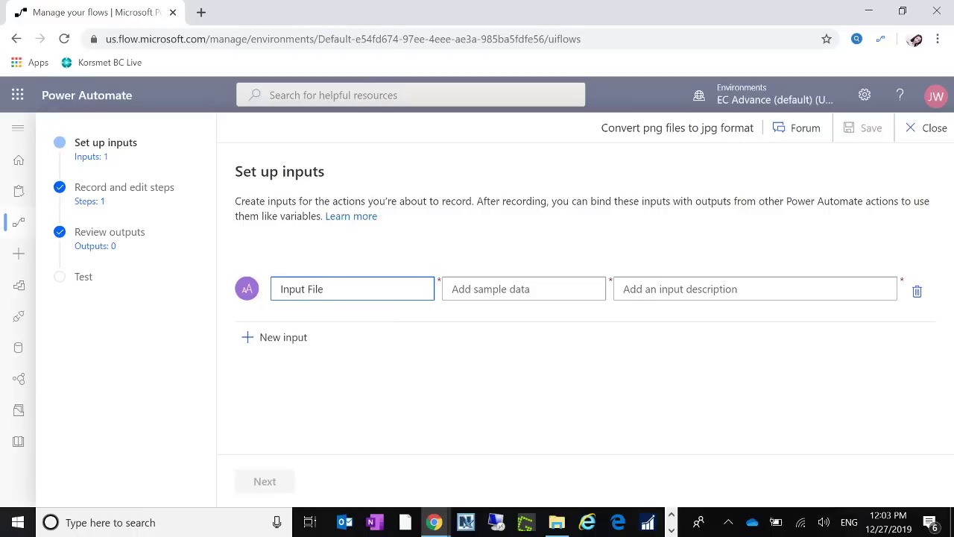
key(Tab)
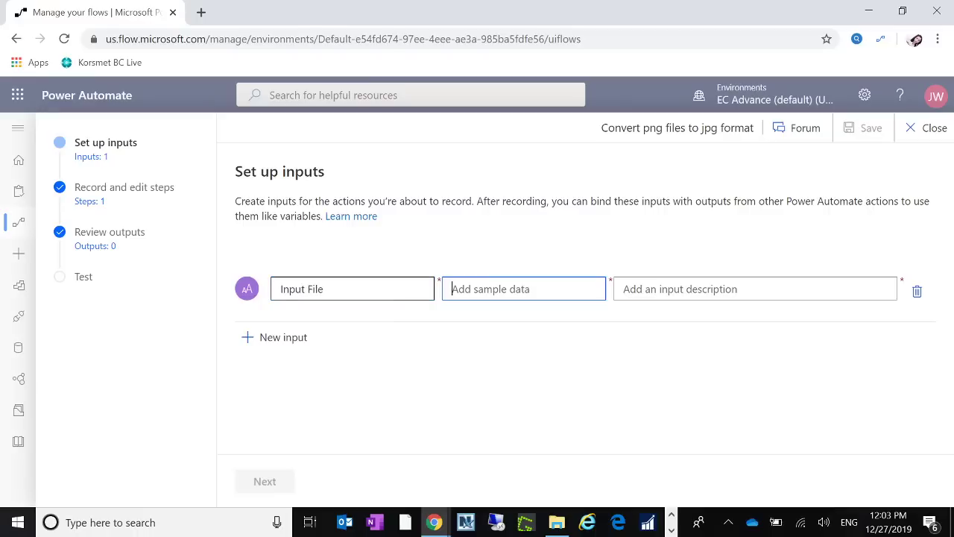
click(557, 522)
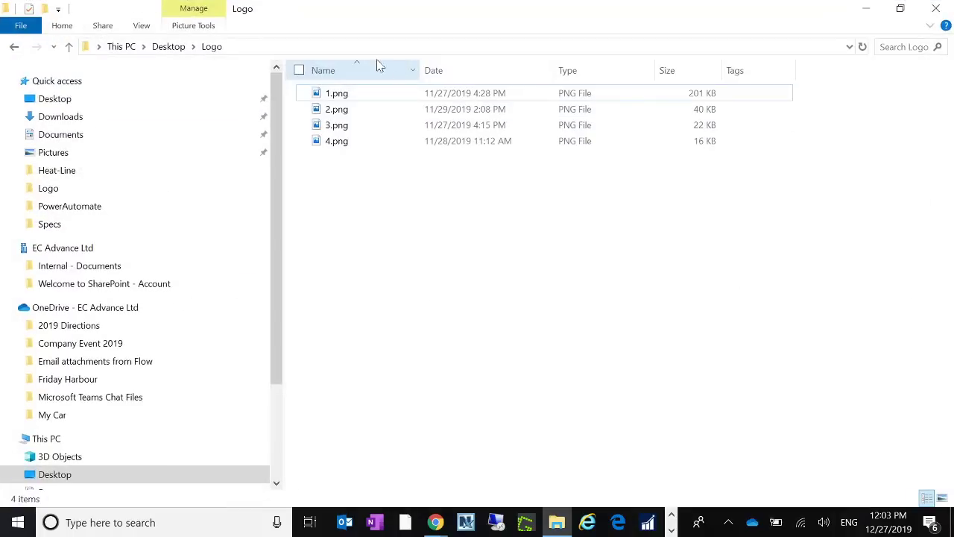
click(337, 45)
key(ctrl+c)
click(870, 6)
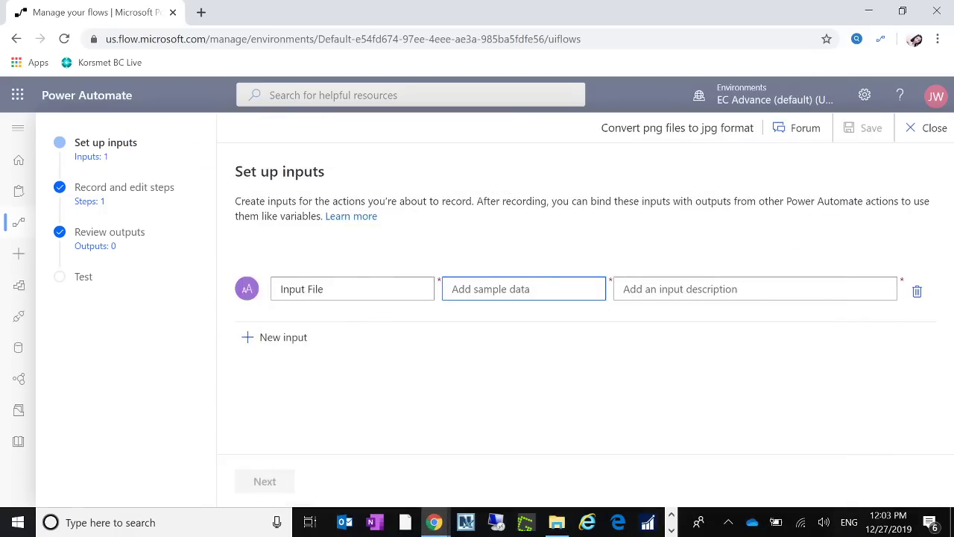
key(ctrl+v)
text(\)
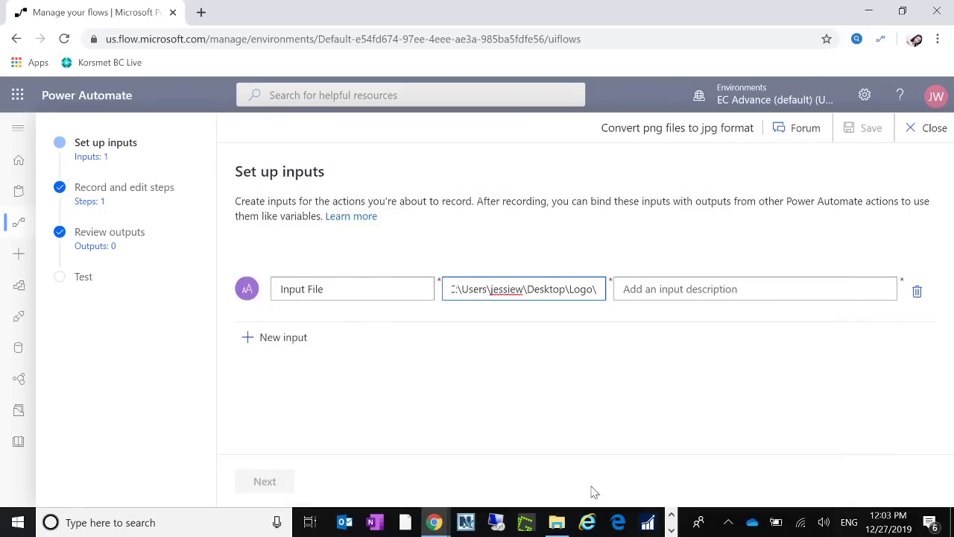
- Copy the full file name 1.png from the Logo folder and append it to the Input File sample path
click(557, 522)
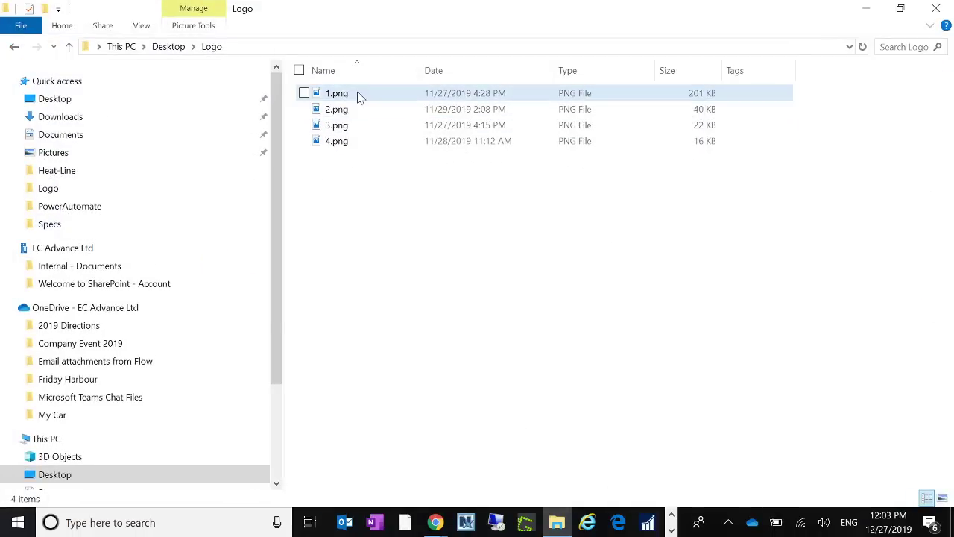
right_click(358, 94)
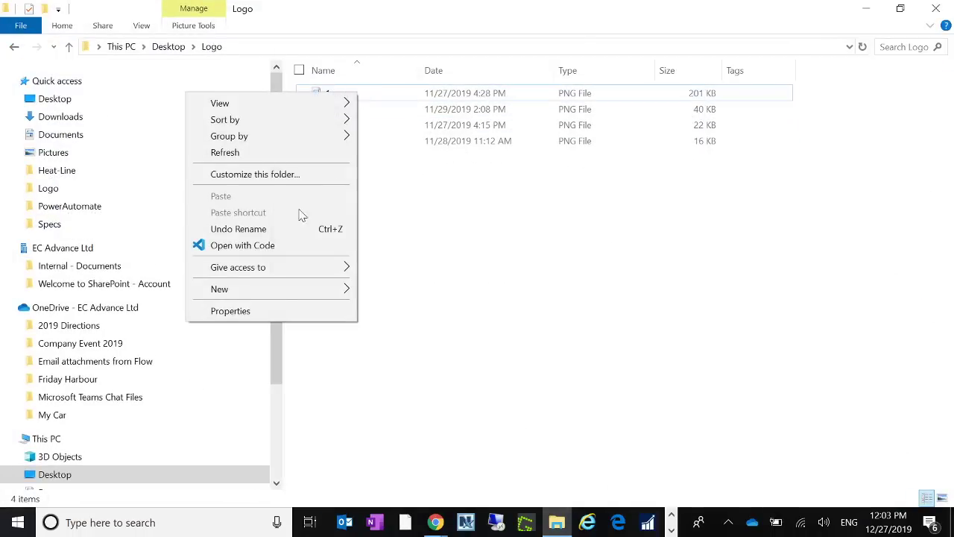
click(514, 242)
click(336, 94)
right_click(337, 97)
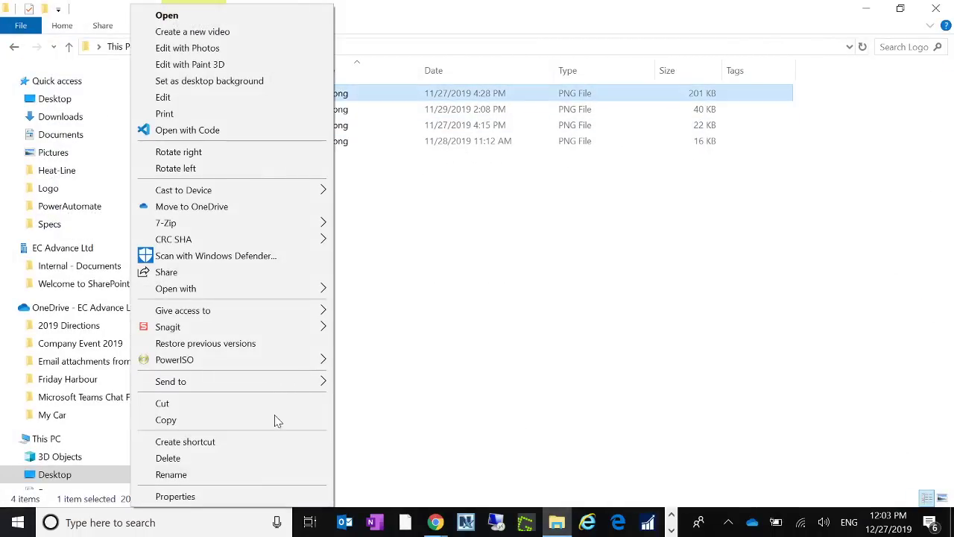
click(240, 474)
key(shift+Right)
key(shift+Right)
key(shift+Right)
key(shift+Right)
key(ctrl+c)
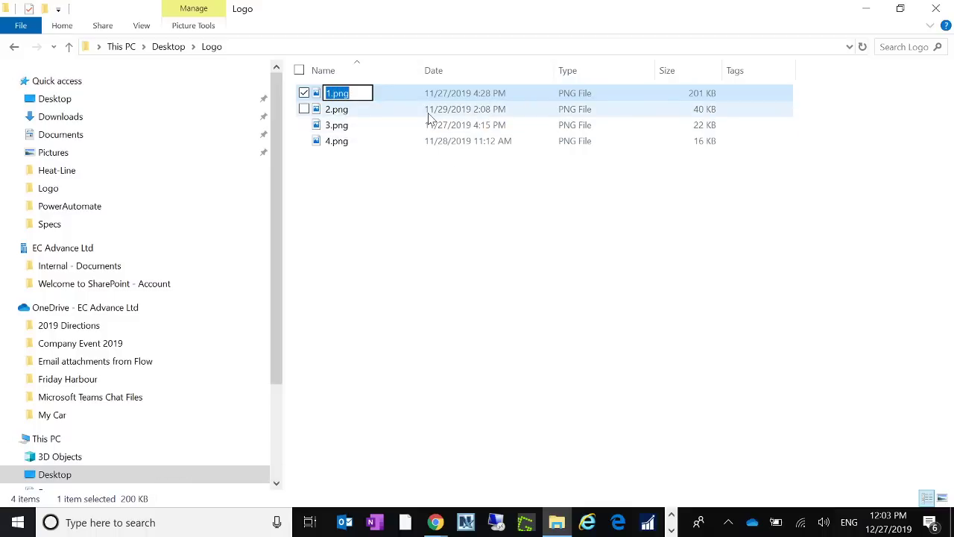
click(864, 8)
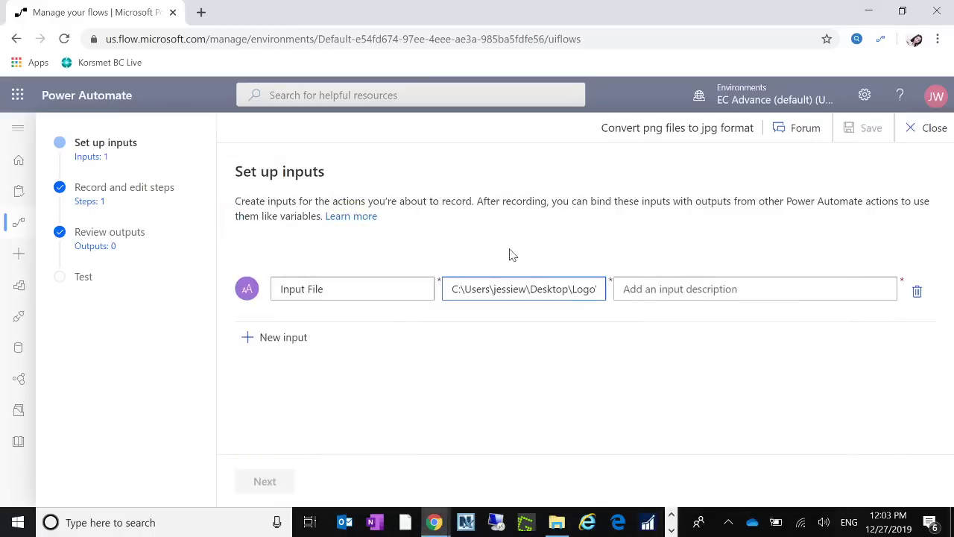
text(\)
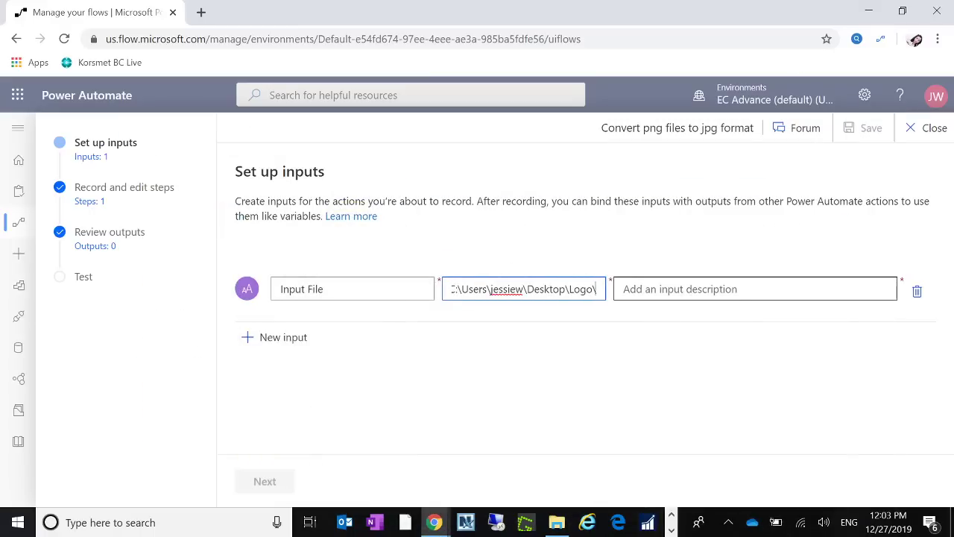
key(ctrl+v)
- Describe the Input File input as PNG files and continue to Record and edit steps
click(680, 290)
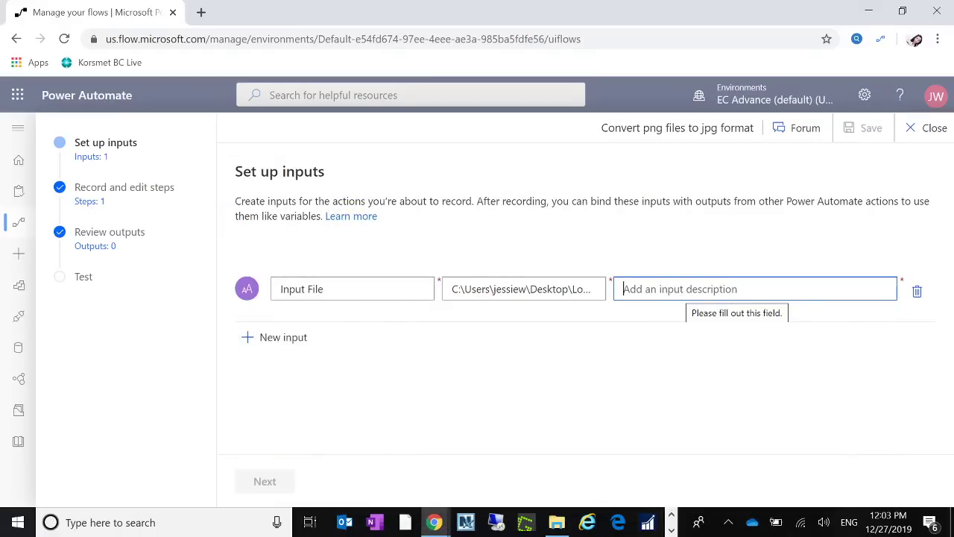
text(JPG)
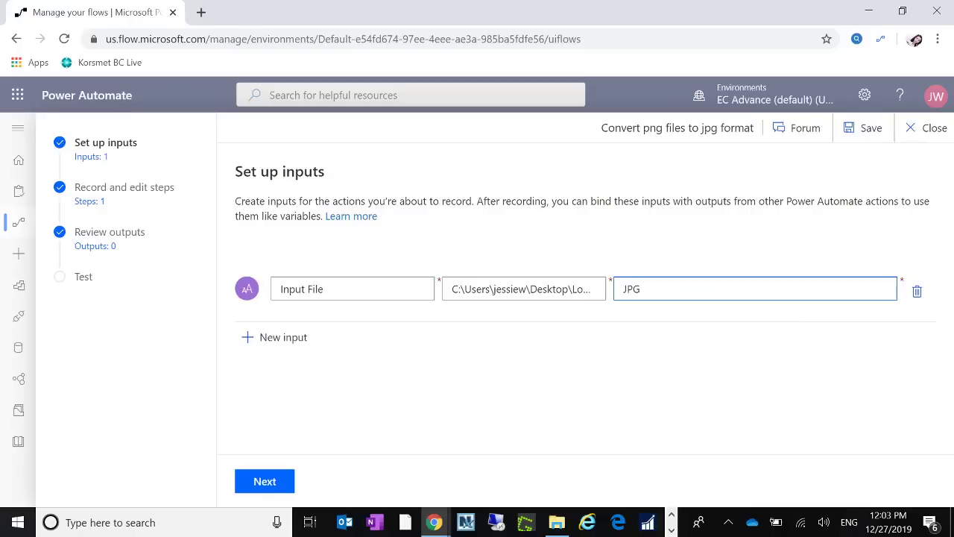
key(BackSpace)
key(BackSpace)
text(P)
key(BackSpace)
text(PGN)
key(BackSpace)
key(BackSpace)
text(NG Fule)
key(BackSpace)
key(BackSpace)
key(BackSpace)
text(es)
click(290, 483)
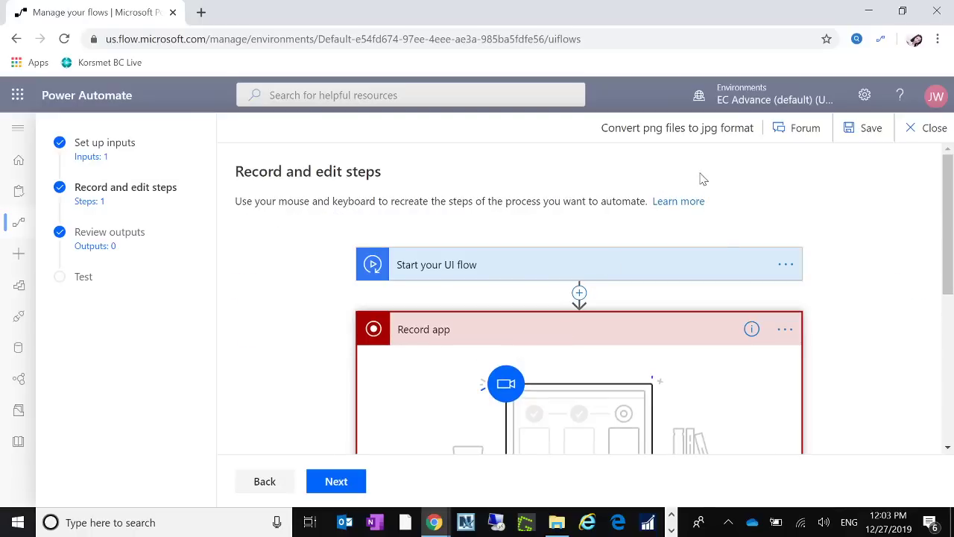
- Review the Record steps instructions and check the Microsoft Flow (Preview) extension in Chrome's Extensions window, returning to the flow
scroll(739, 324, down, 5)
scroll(735, 322, up, 5)
scroll(459, 344, down, 4)
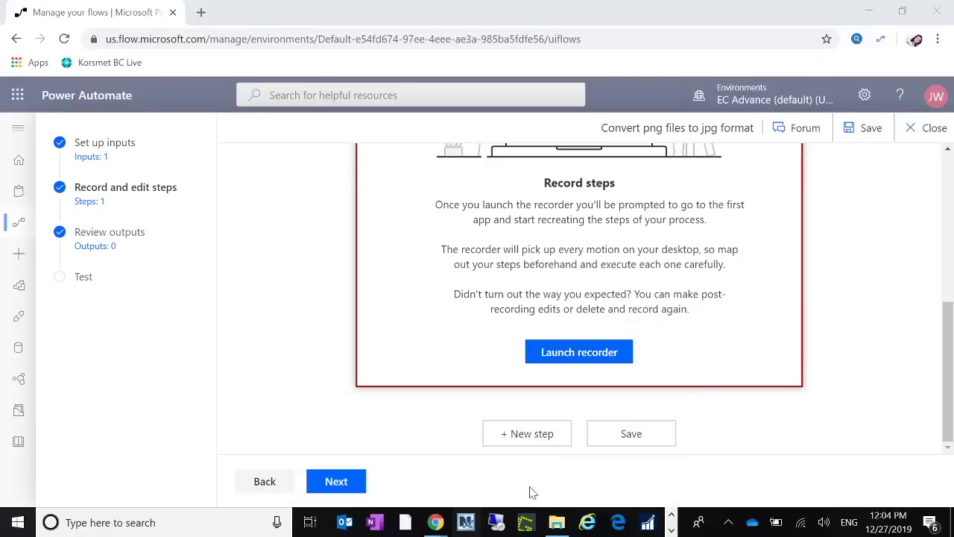
mouse_move(436, 527)
click(272, 455)
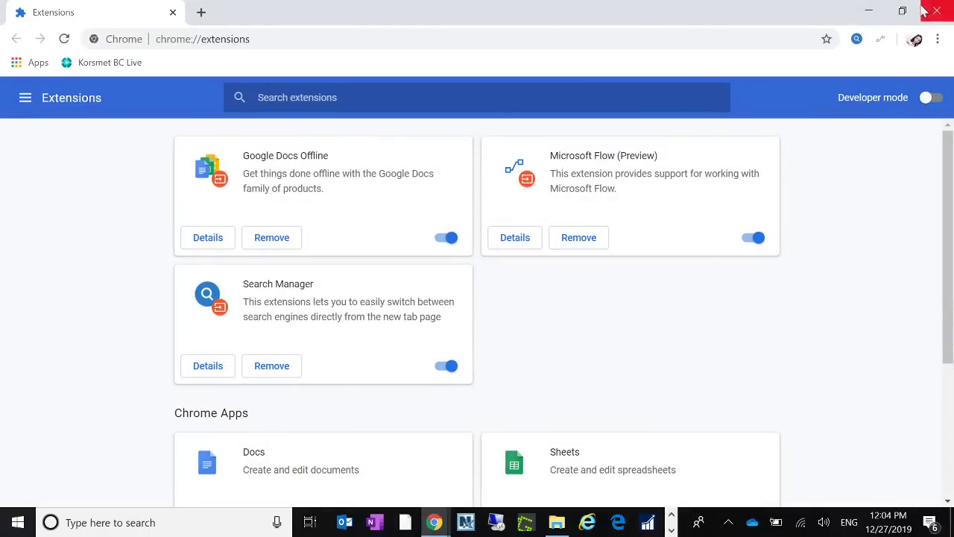
click(872, 10)
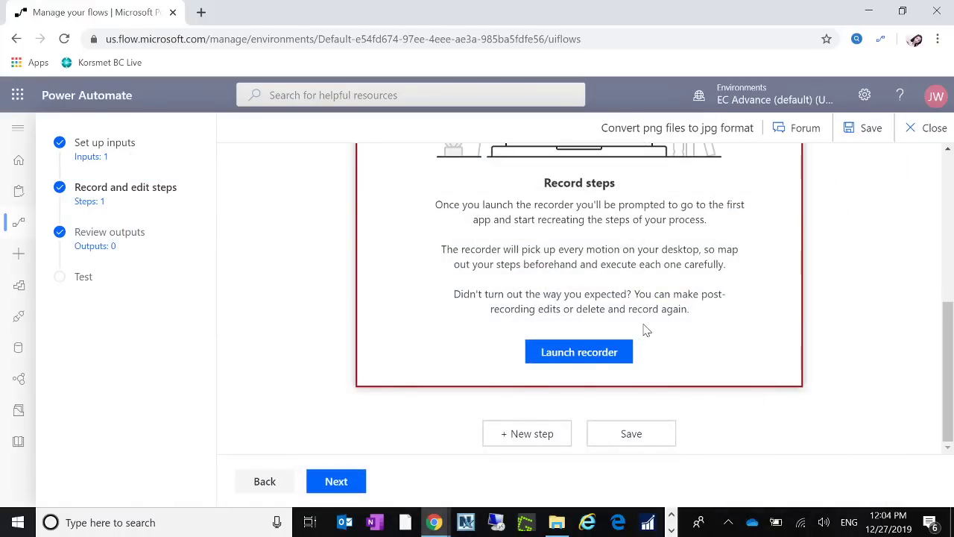
scroll(646, 329, up, 3)
scroll(646, 329, down, 3)
- Launch the recorder, start recording, and open Paint from the Windows search
click(594, 354)
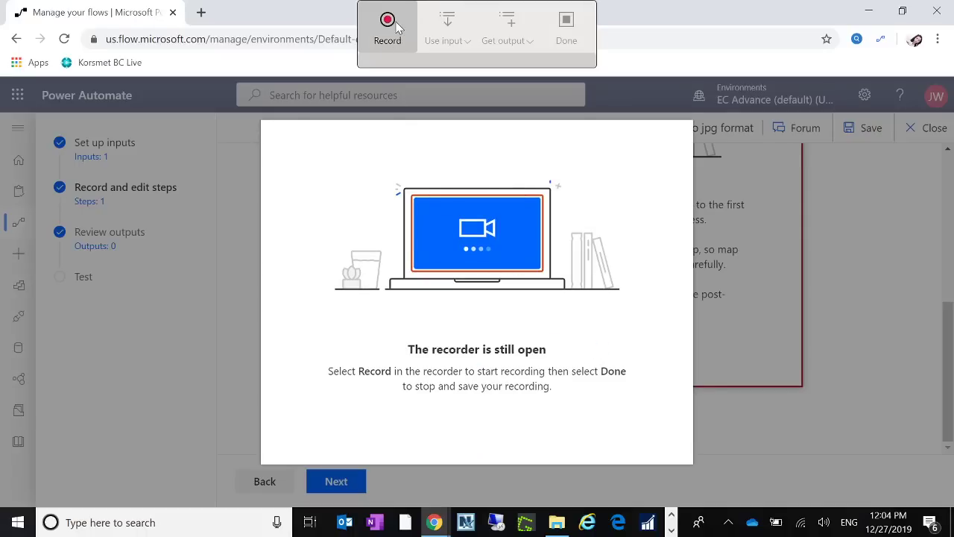
click(398, 28)
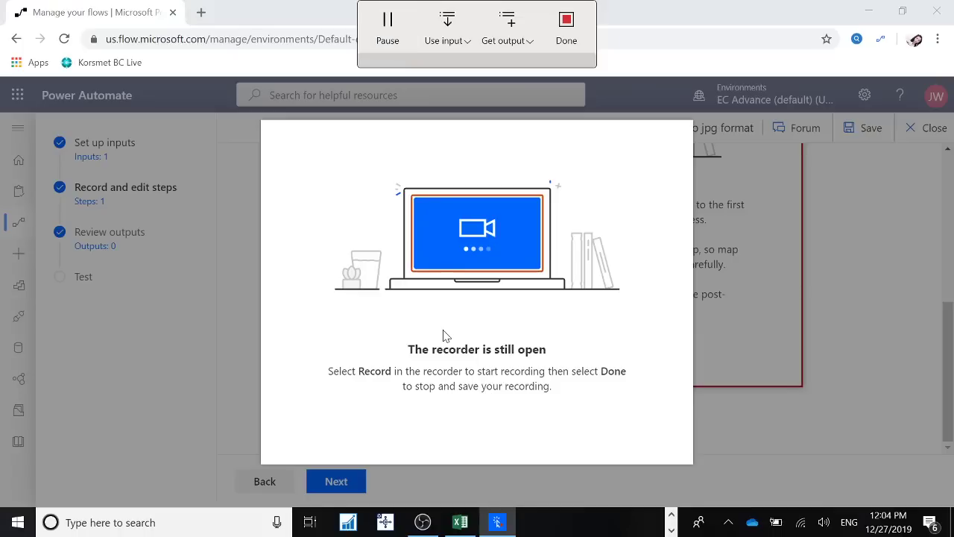
click(222, 525)
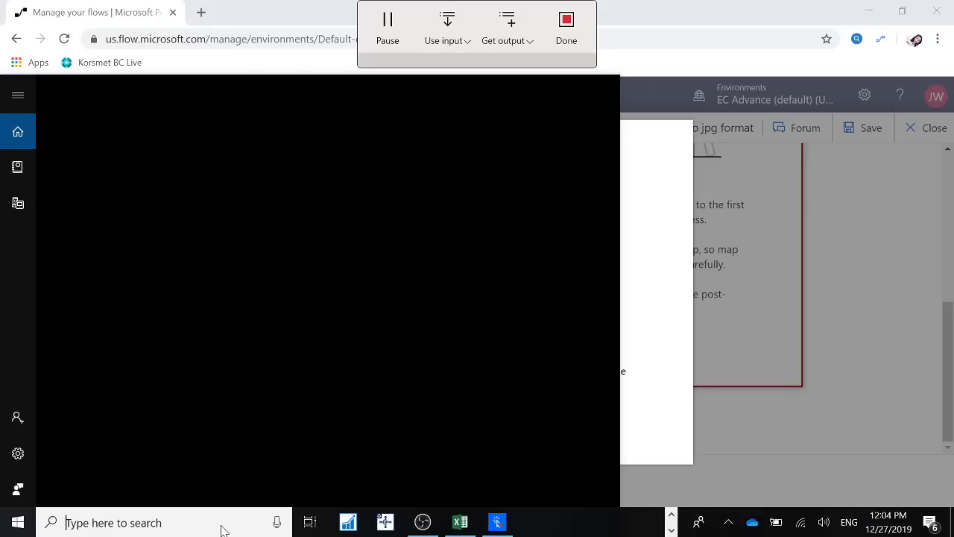
text(paint)
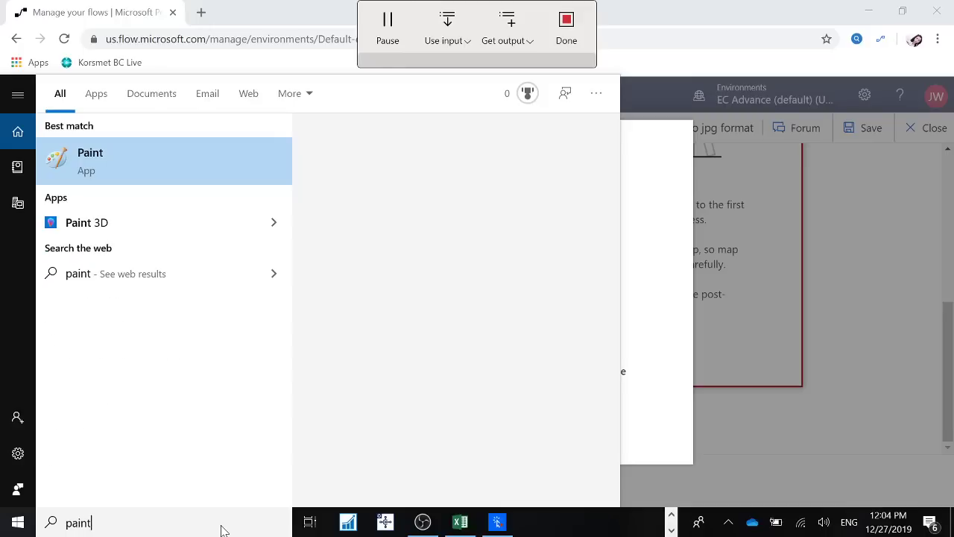
click(182, 154)
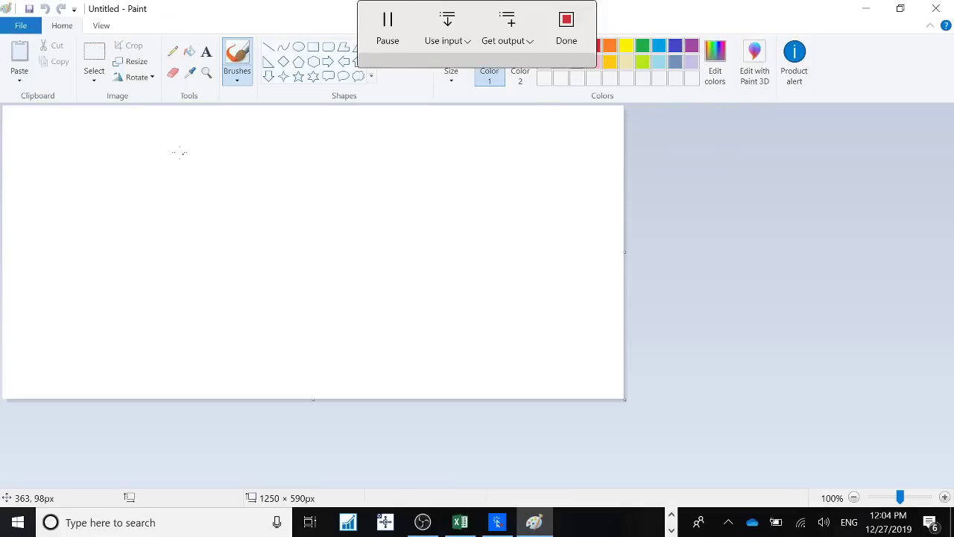
- Bring up Paint's Open dialog and browse to the Logo folder on the Desktop
click(20, 25)
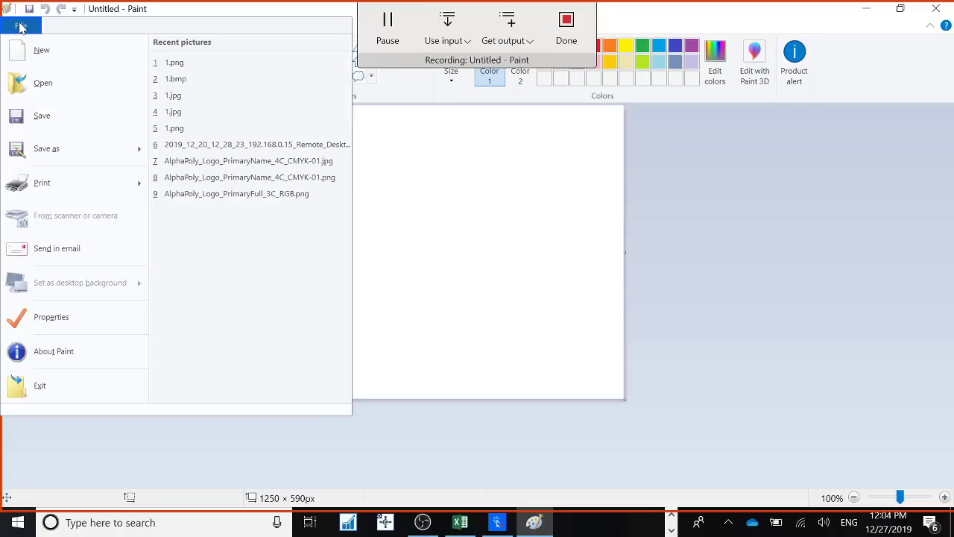
click(65, 95)
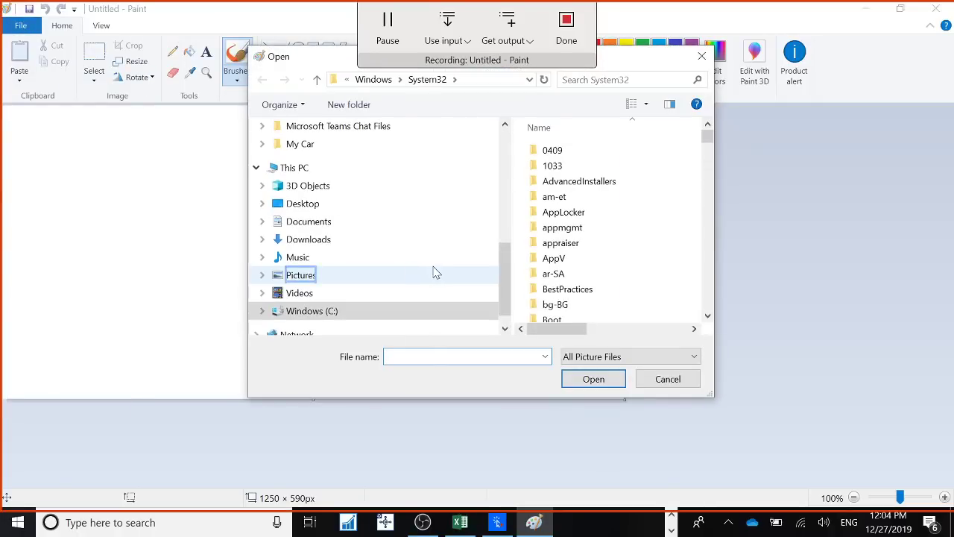
click(355, 204)
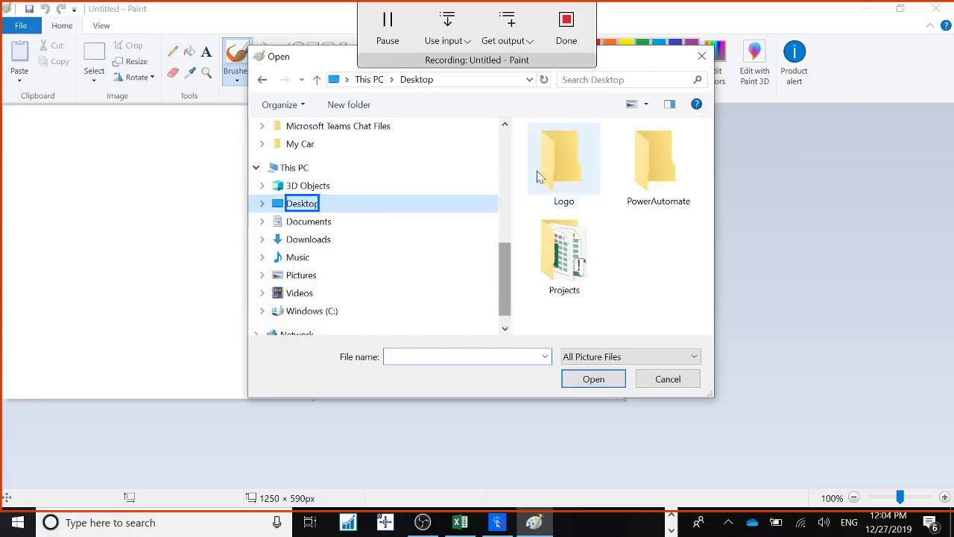
double_click(585, 185)
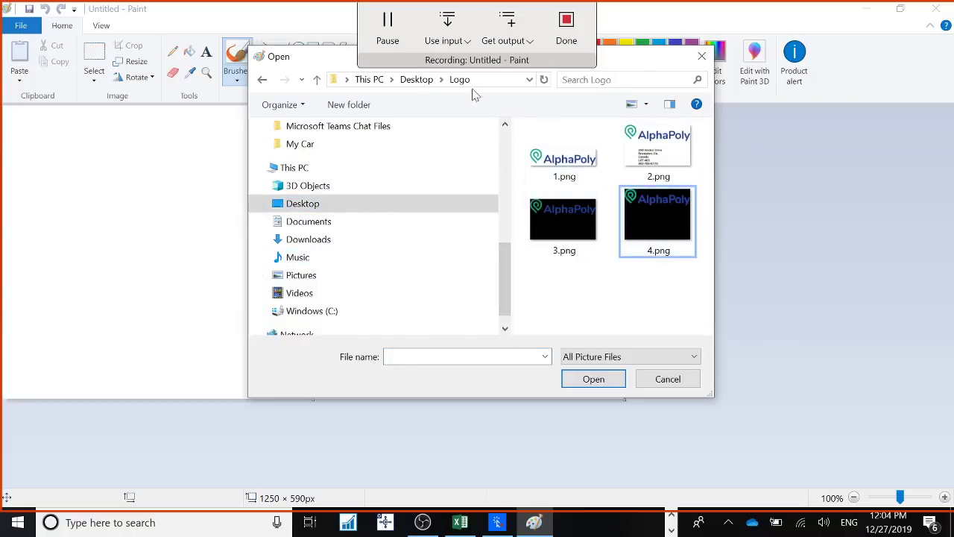
- Use the recorder's Input File input as the file name in the Open dialog and open the picture
click(471, 38)
click(474, 132)
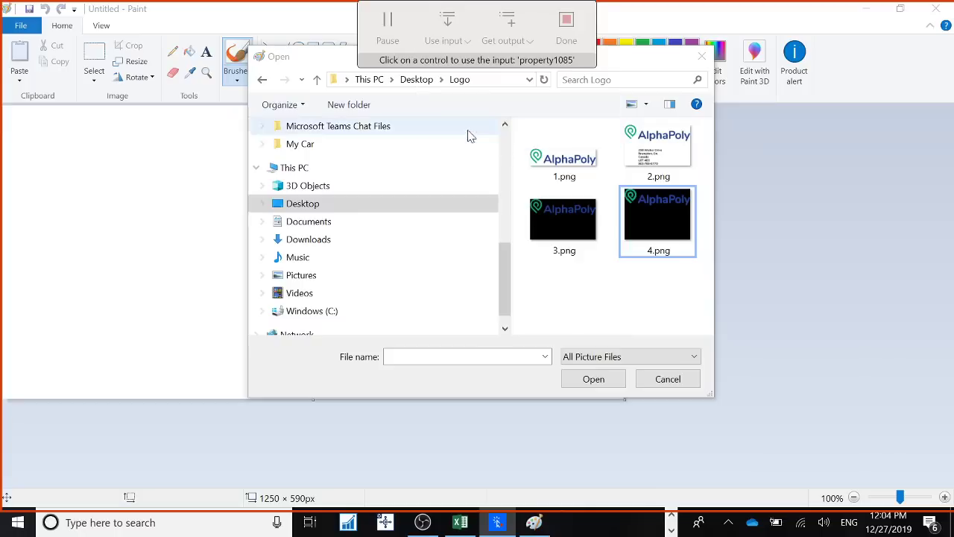
click(454, 360)
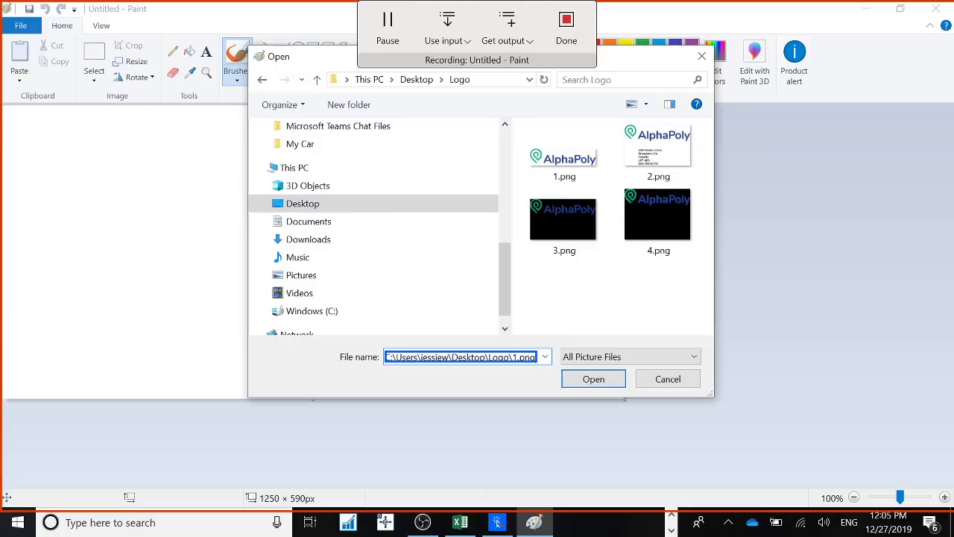
click(604, 386)
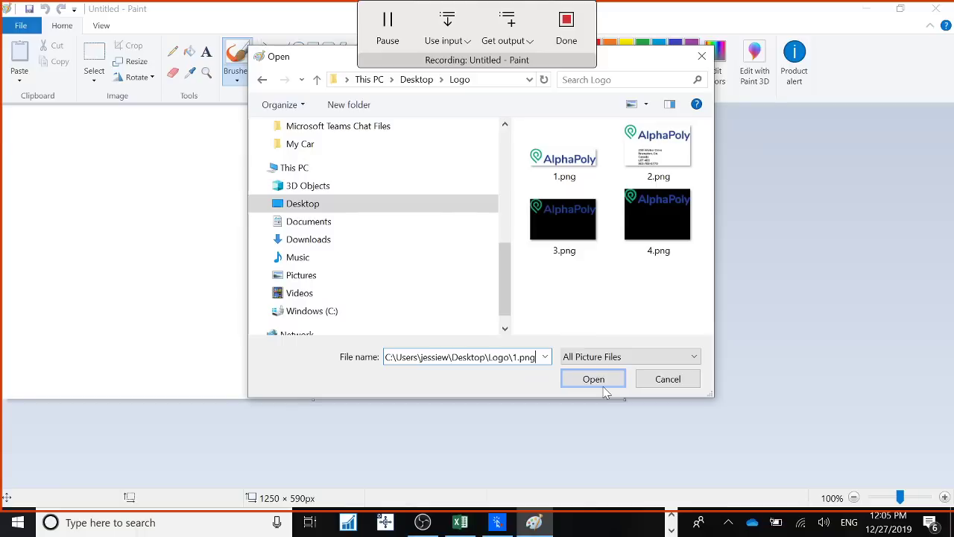
click(594, 379)
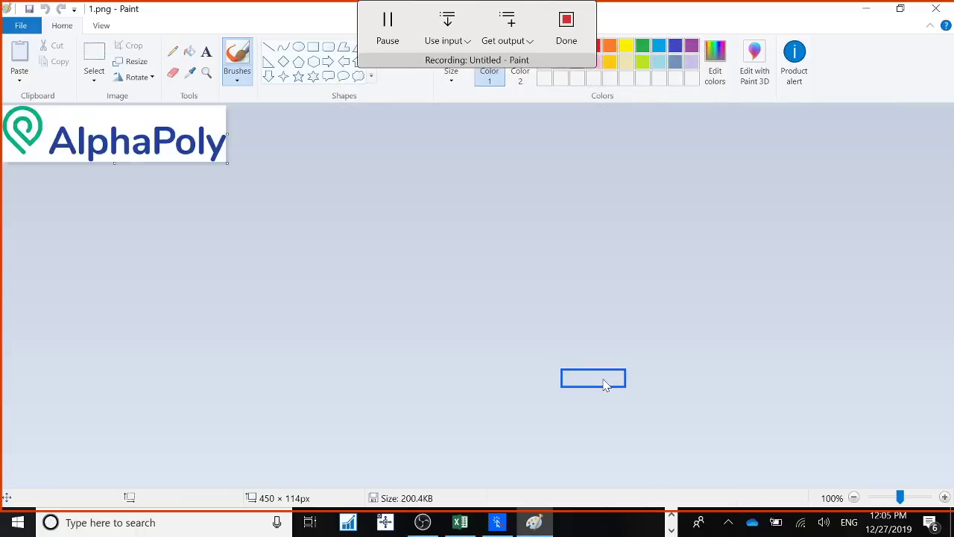
- Save the picture as the JPEG file 1.jpg in the Logo folder and close Paint
click(18, 28)
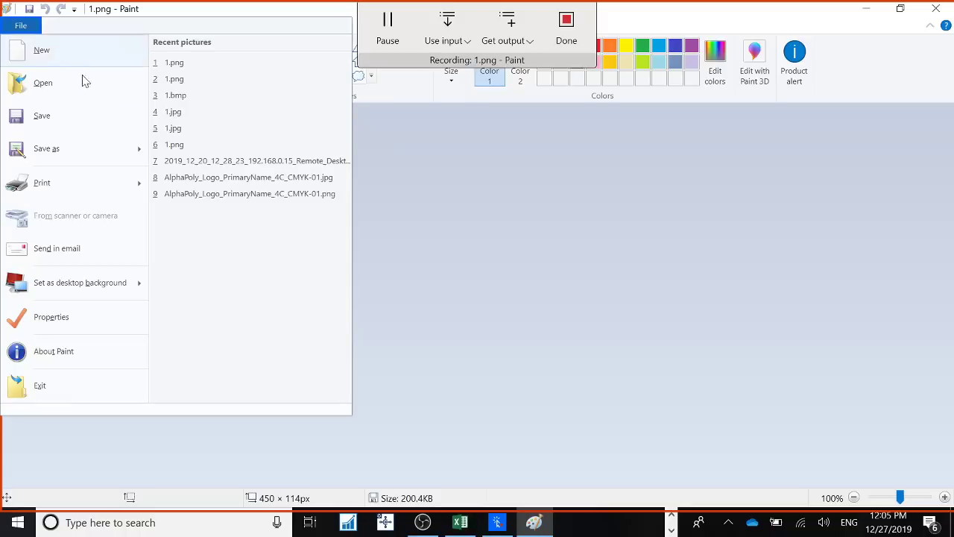
mouse_move(135, 149)
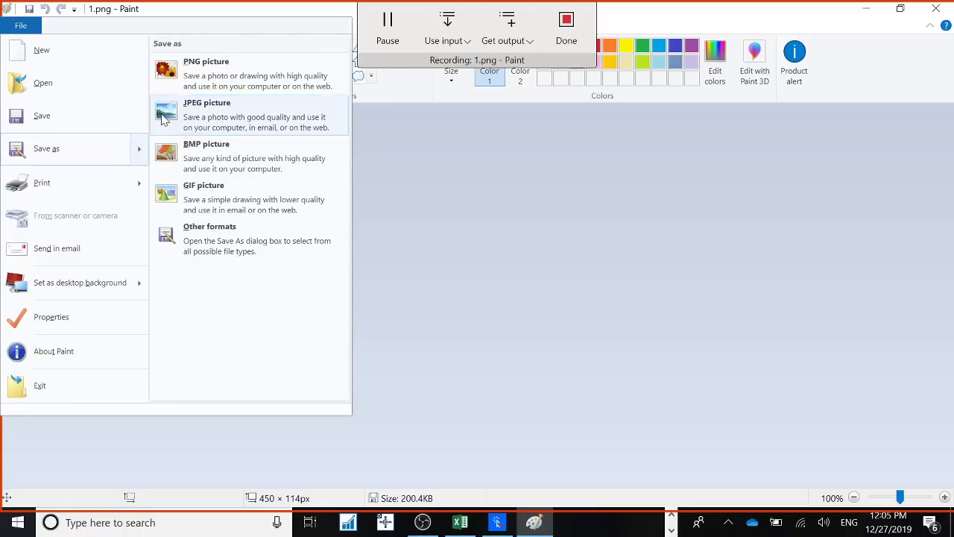
click(160, 123)
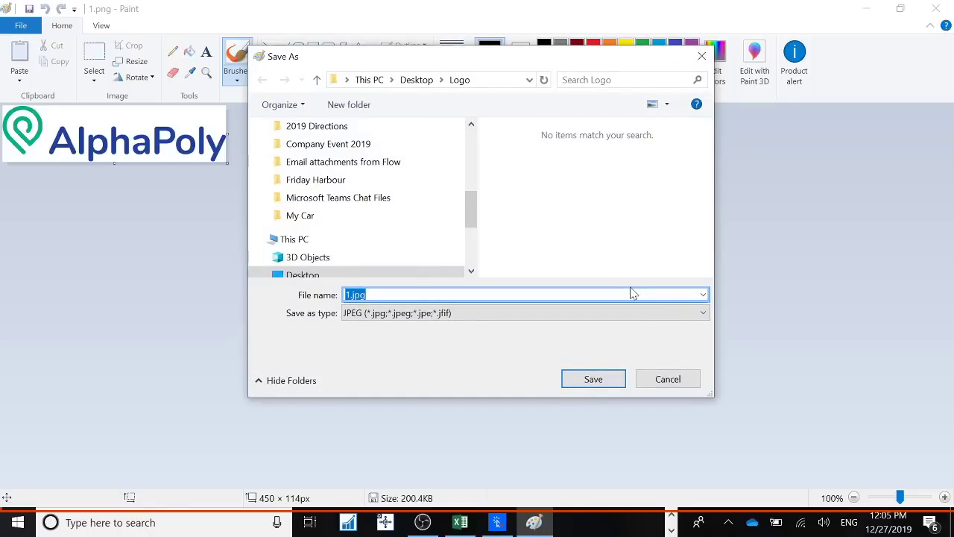
click(587, 382)
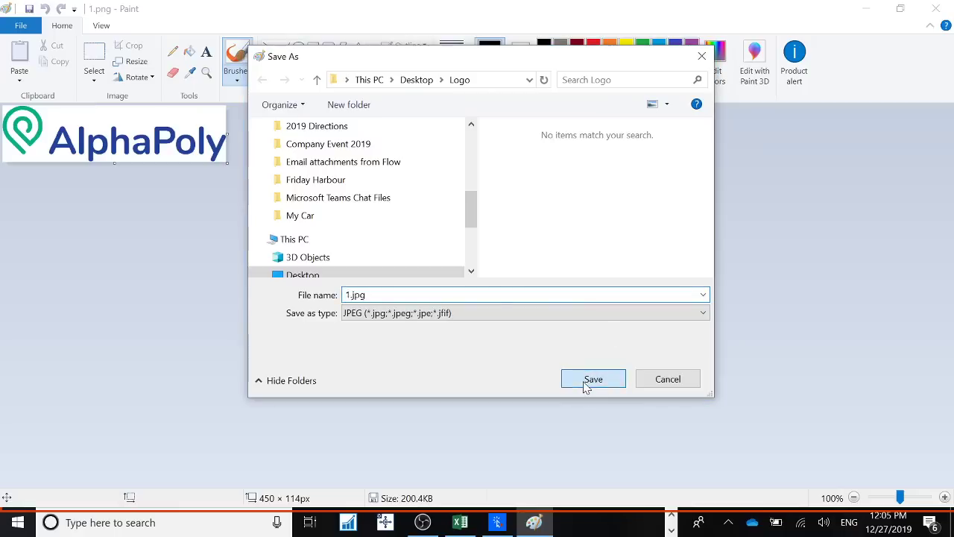
click(935, 17)
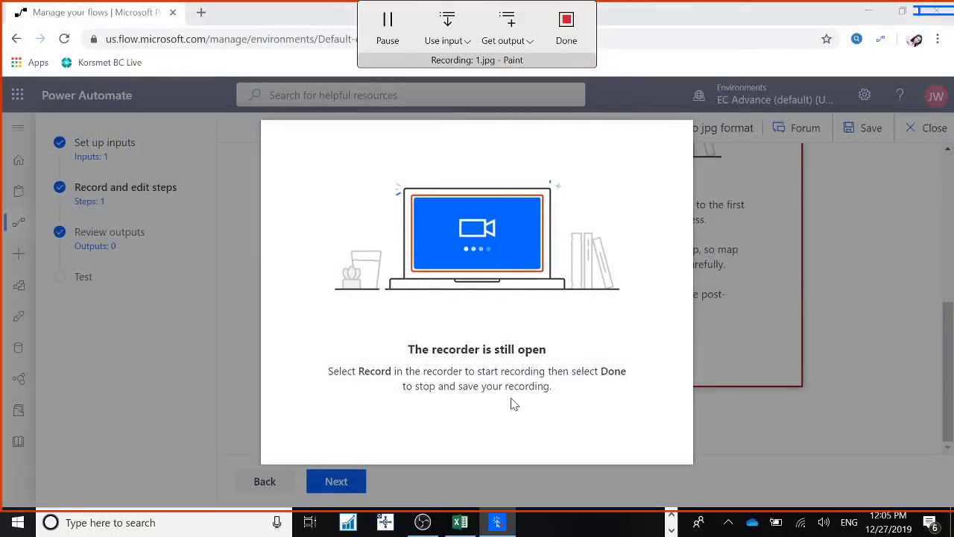
- Finish the recording and expand the recorded Run Untitled - Paint script step in the flow
click(575, 31)
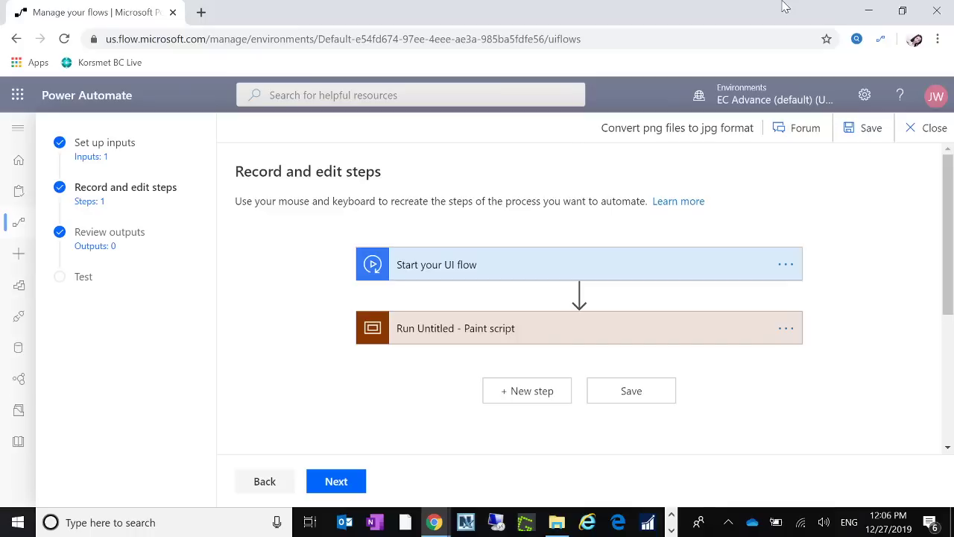
click(497, 328)
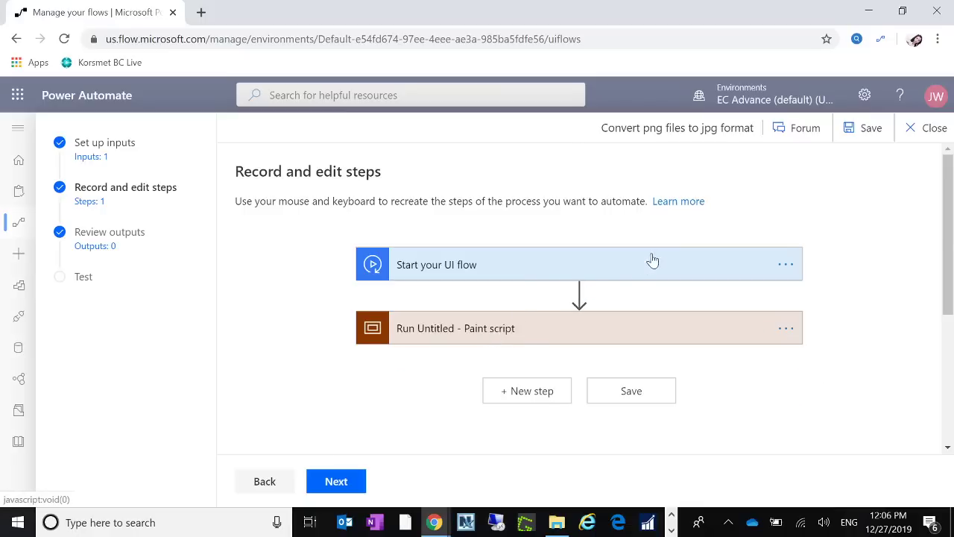
- Review the recorded actions inside the Run Untitled - Paint script, from the Paint launch down to LeftClick 11
scroll(693, 306, down, 7)
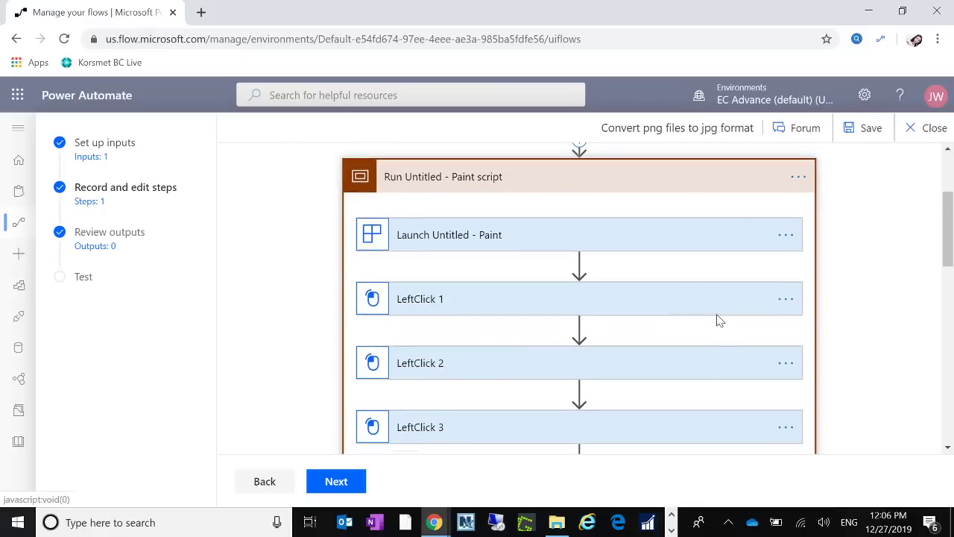
scroll(718, 332, down, 4)
scroll(719, 334, down, 2)
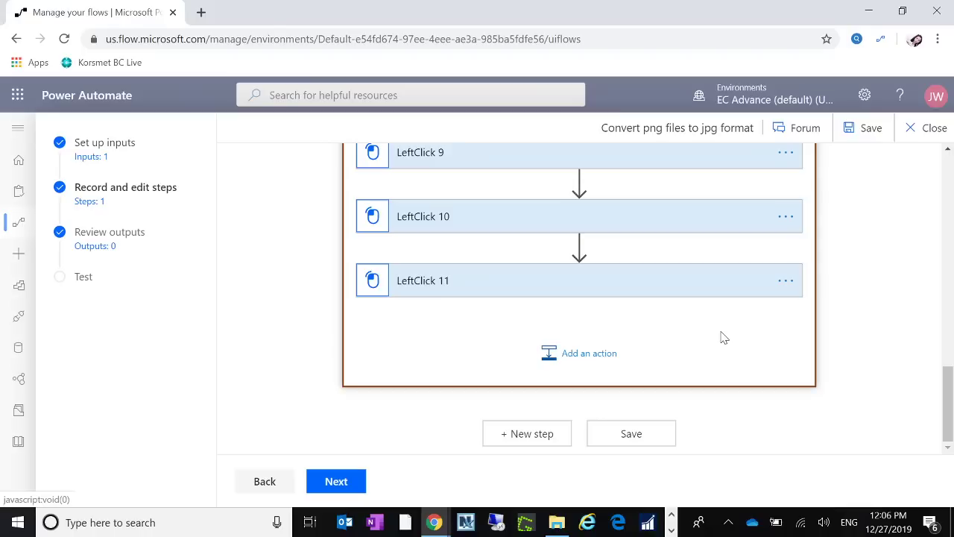
scroll(723, 343, up, 8)
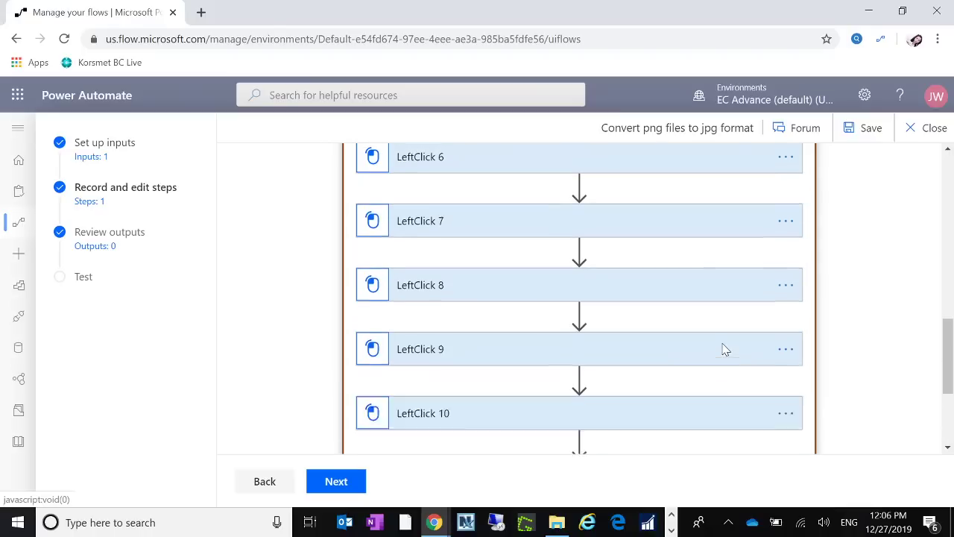
scroll(725, 349, up, 3)
scroll(727, 358, down, 10)
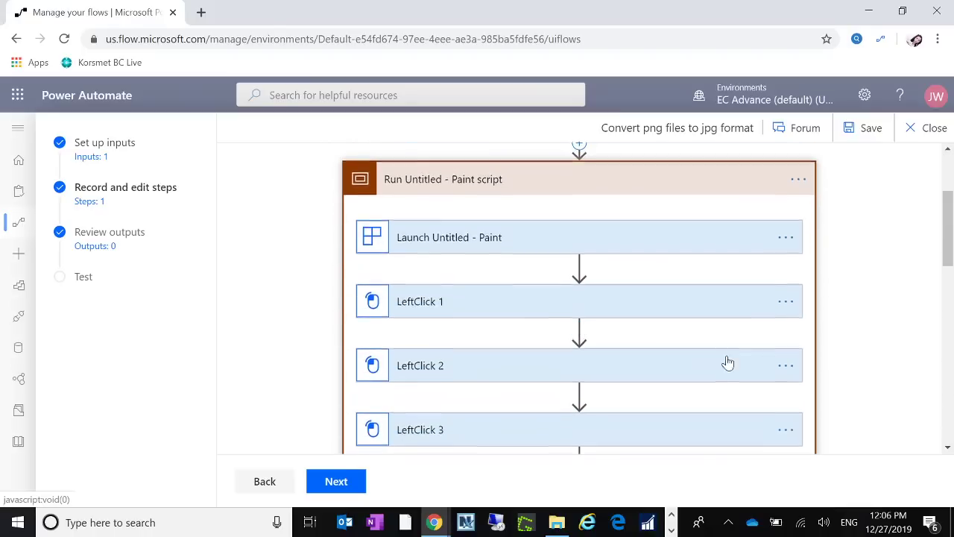
scroll(730, 372, down, 1)
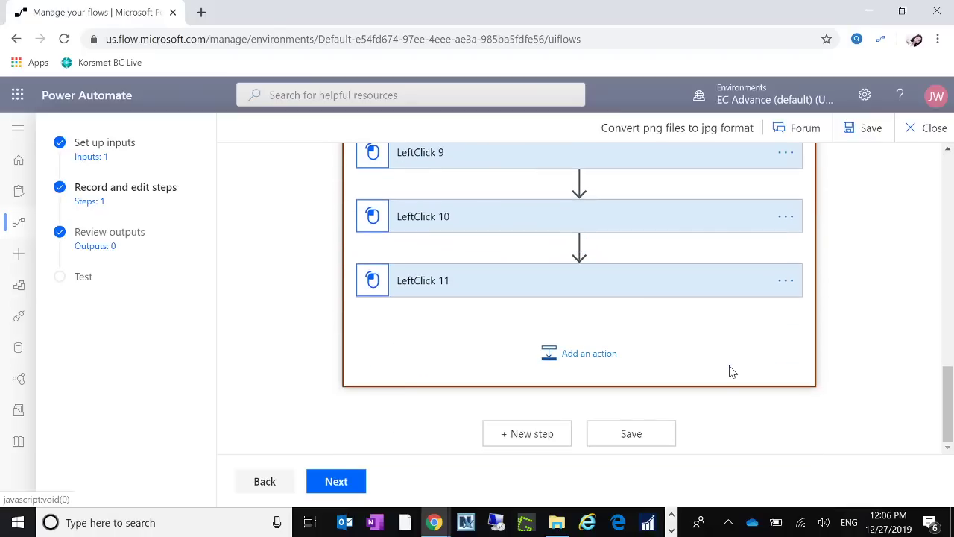
- Inspect the code and the recorded screenshot of the LeftClick 10 action
click(787, 218)
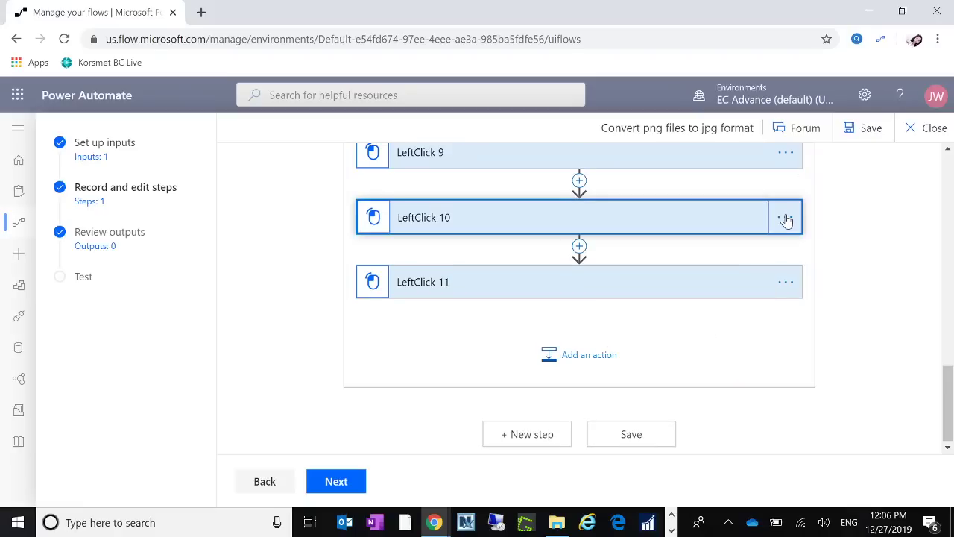
click(787, 218)
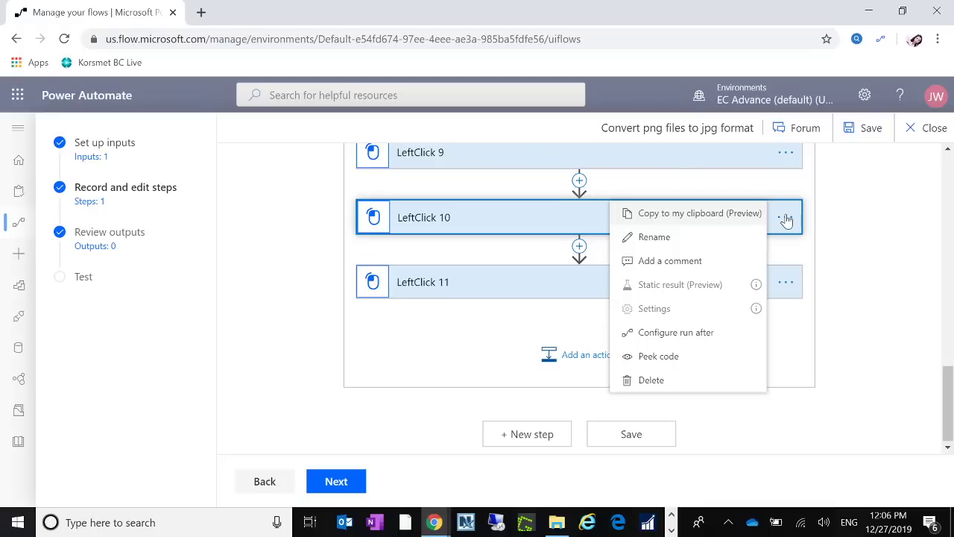
click(685, 356)
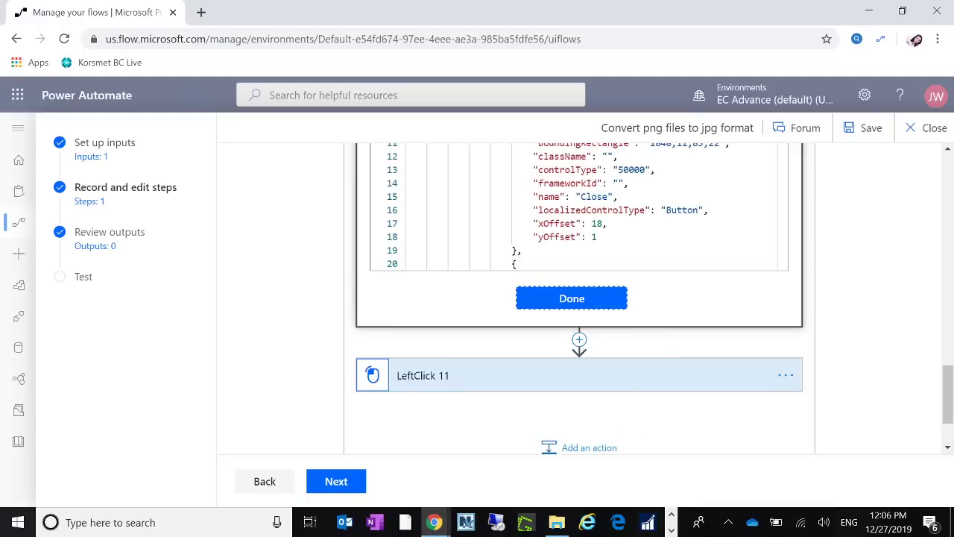
scroll(741, 275, up, 4)
scroll(571, 283, down, 5)
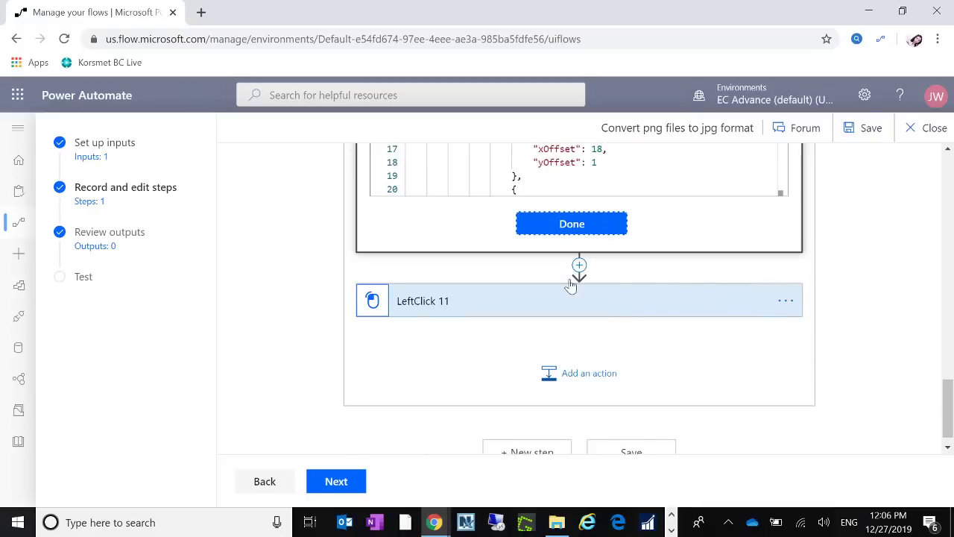
click(593, 225)
scroll(690, 270, up, 4)
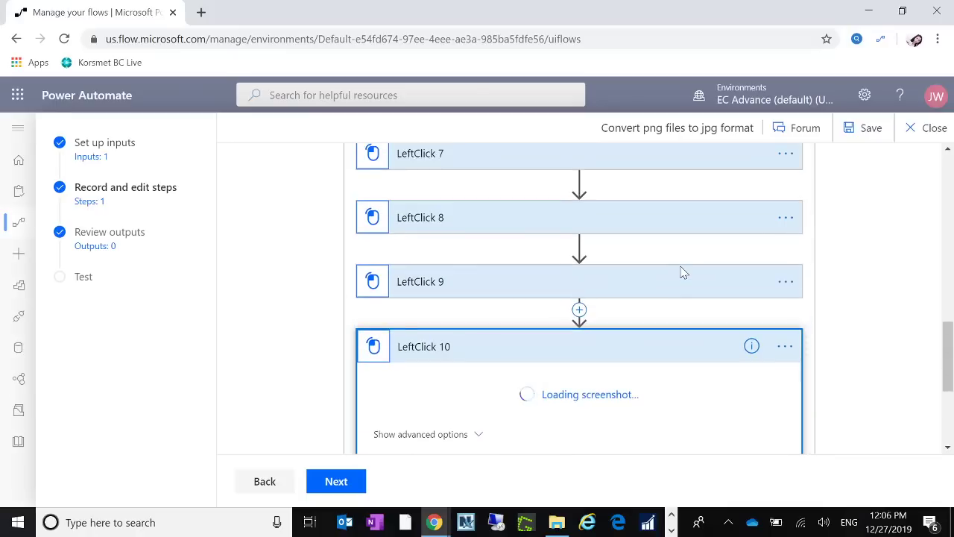
scroll(681, 276, down, 2)
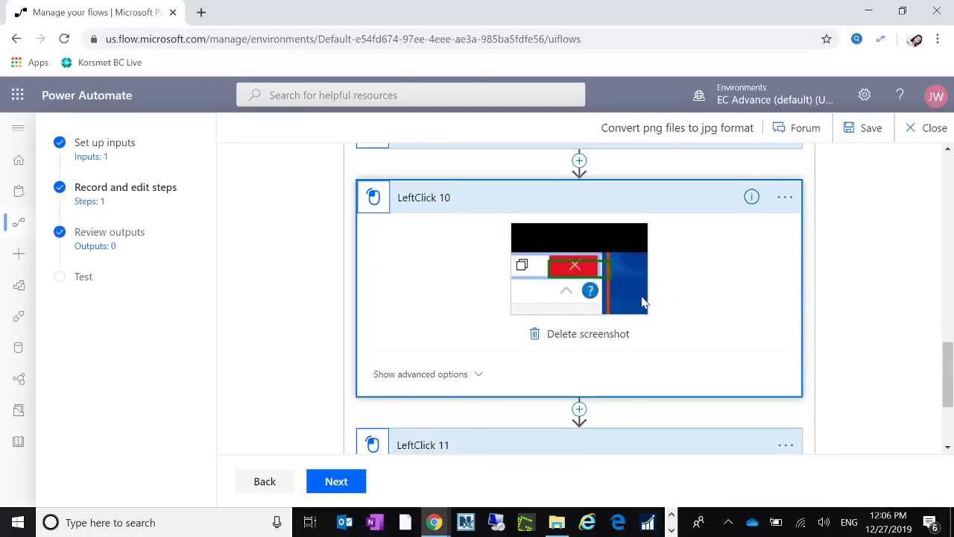
scroll(785, 375, down, 1)
- Inspect the LeftClick 11 action's code and compare its recorded screenshot with that of LeftClick 10
click(785, 375)
click(788, 377)
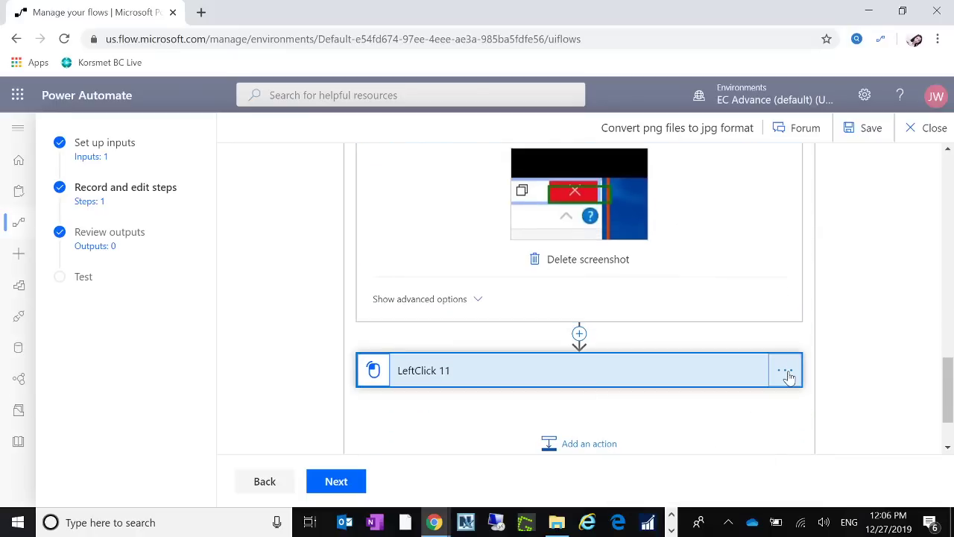
click(788, 377)
click(682, 465)
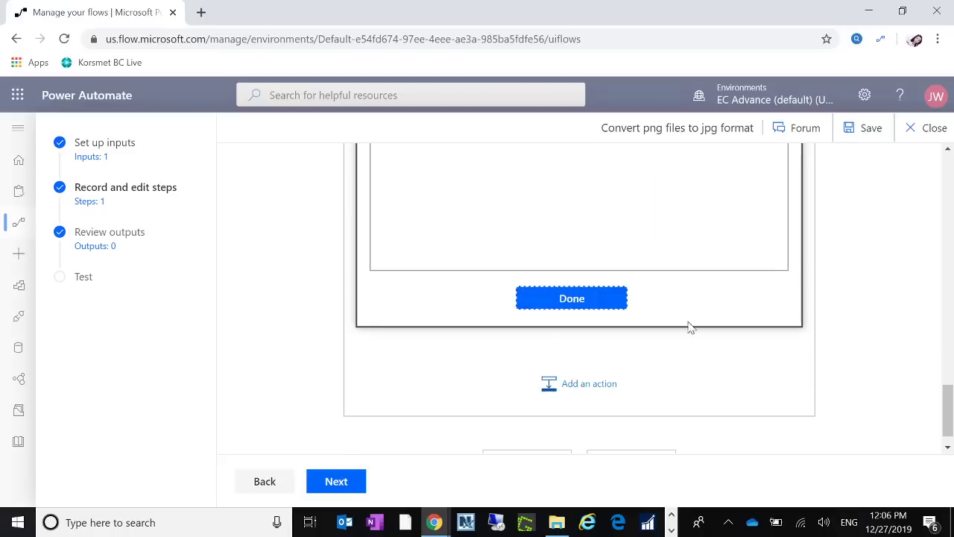
click(595, 301)
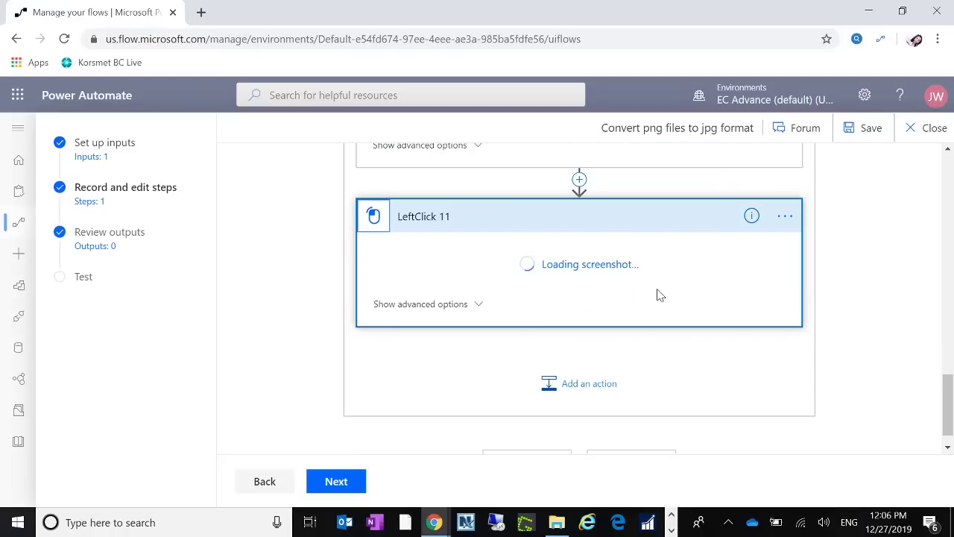
scroll(659, 295, up, 4)
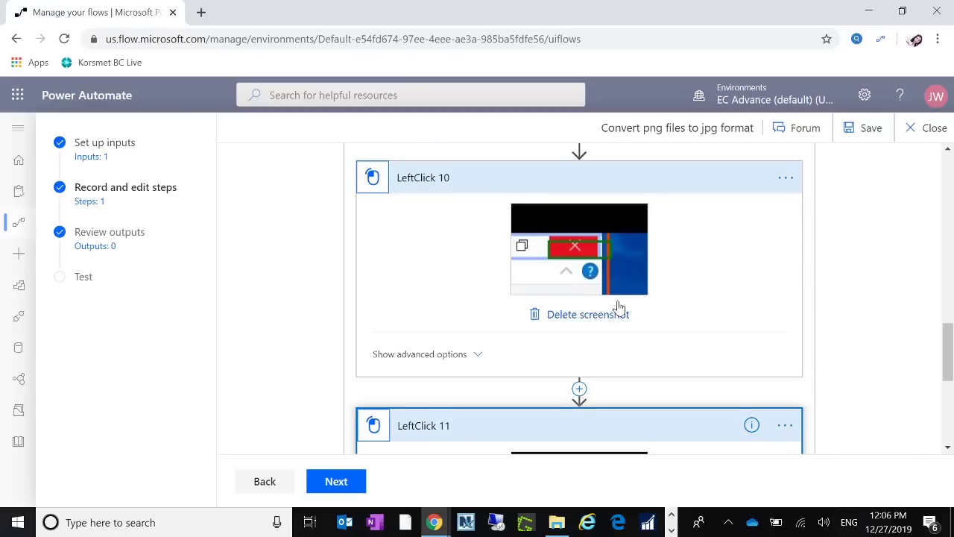
scroll(618, 313, down, 2)
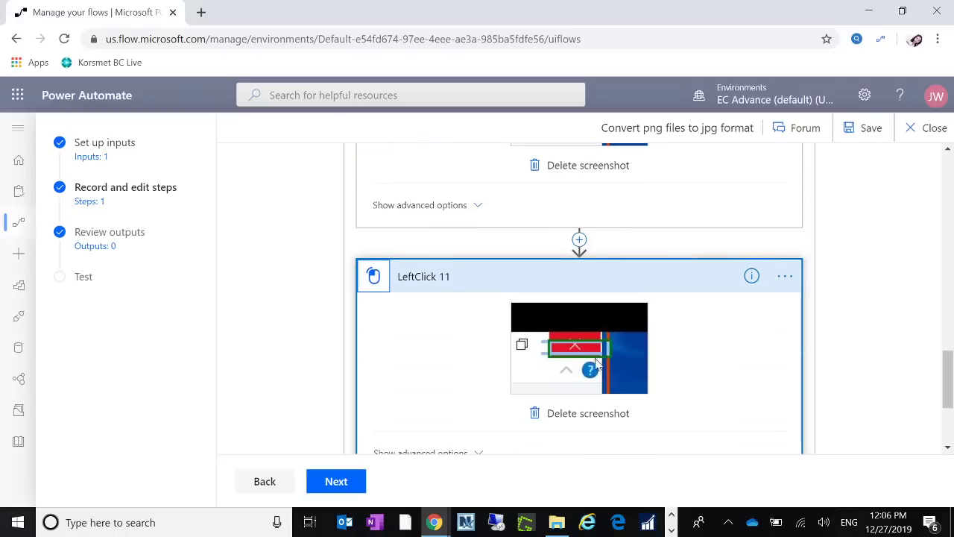
- Delete the LeftClick 11 action from the Paint script
click(785, 277)
click(660, 446)
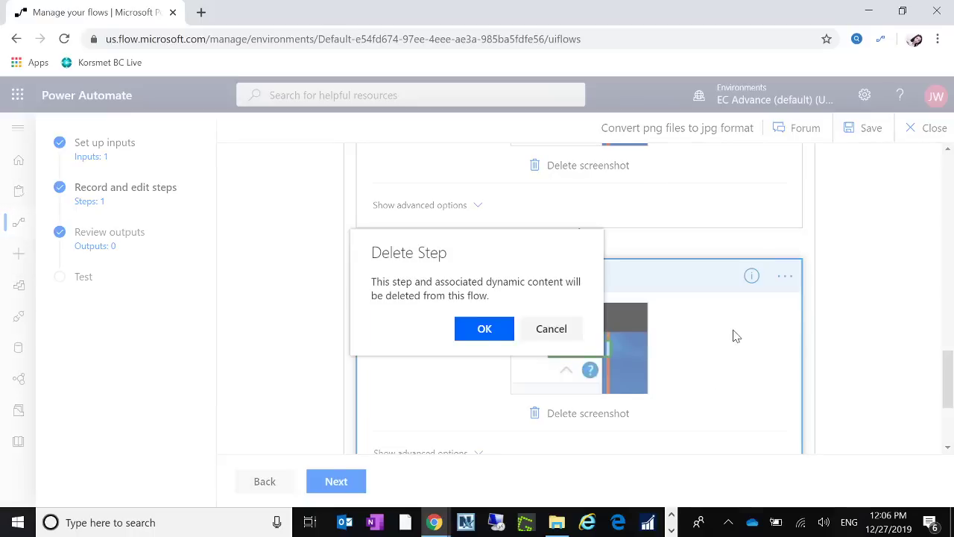
click(485, 333)
- Inspect the LeftClick 9 action's code and screenshot, and look over the remaining actions in the Paint script
scroll(811, 319, up, 3)
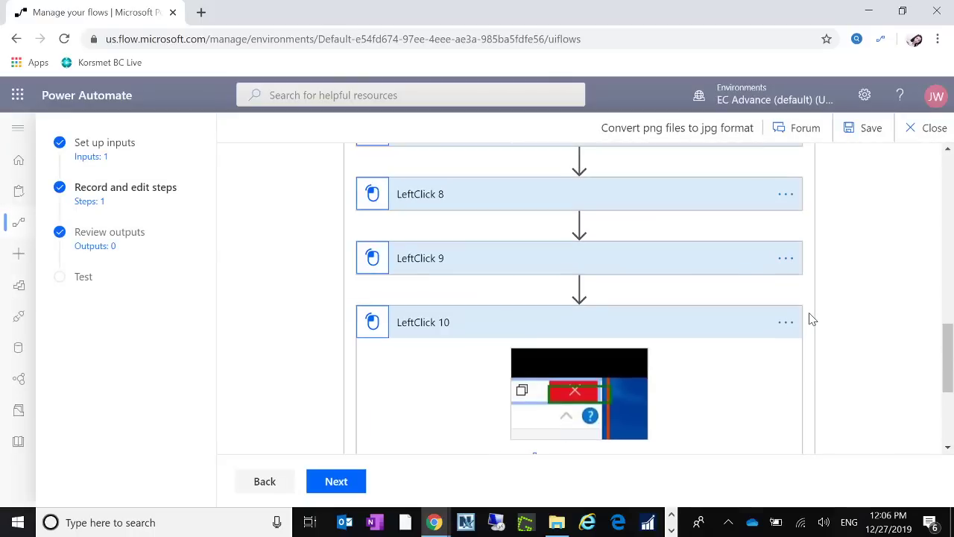
click(785, 258)
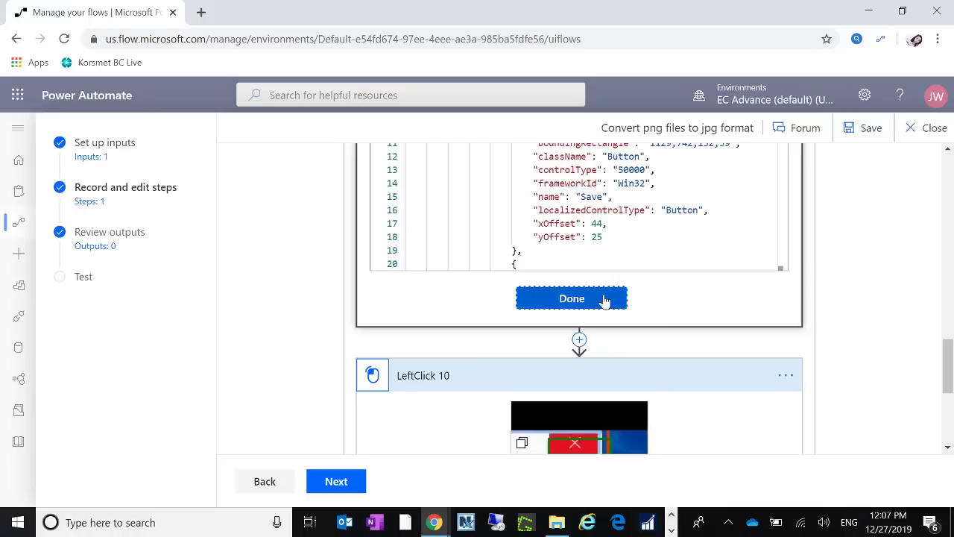
click(609, 298)
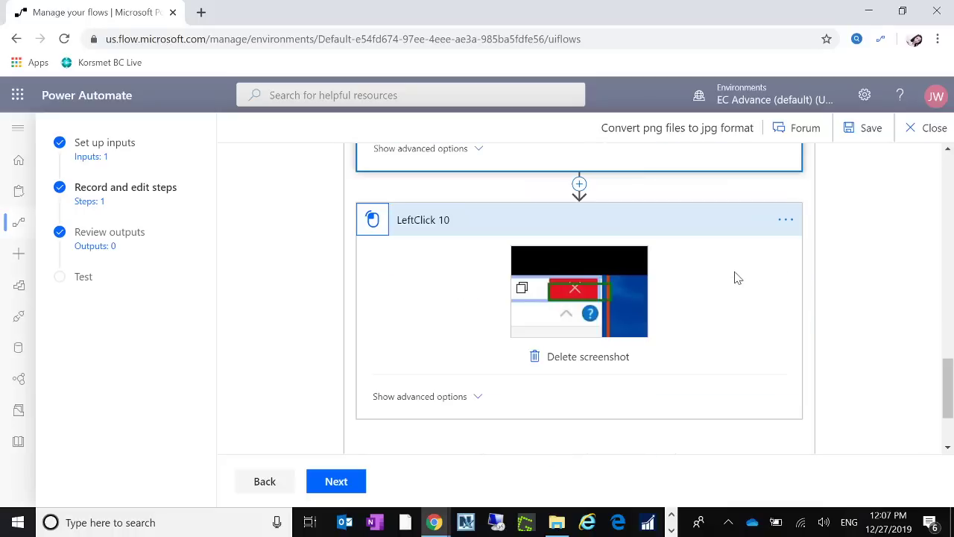
scroll(739, 283, up, 5)
scroll(746, 294, down, 2)
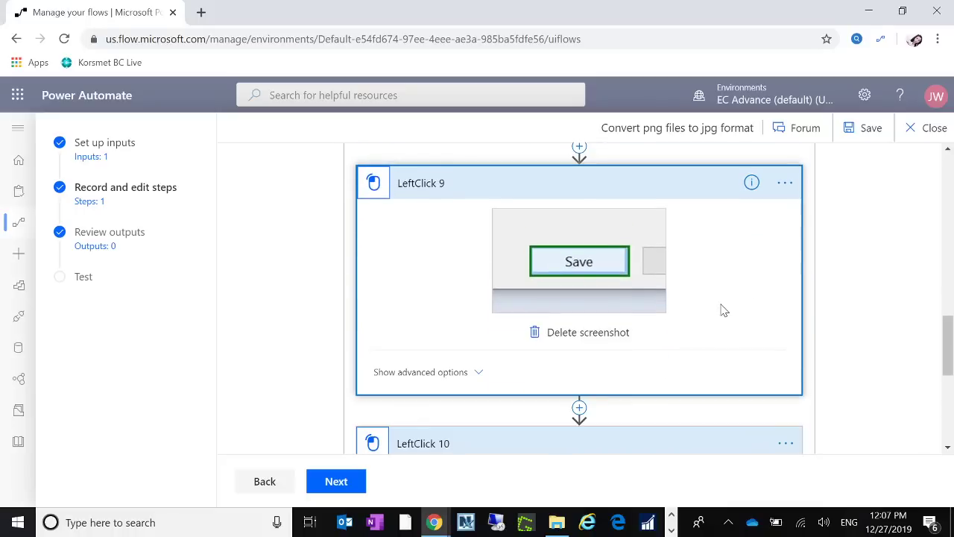
scroll(634, 266, down, 3)
scroll(634, 266, up, 12)
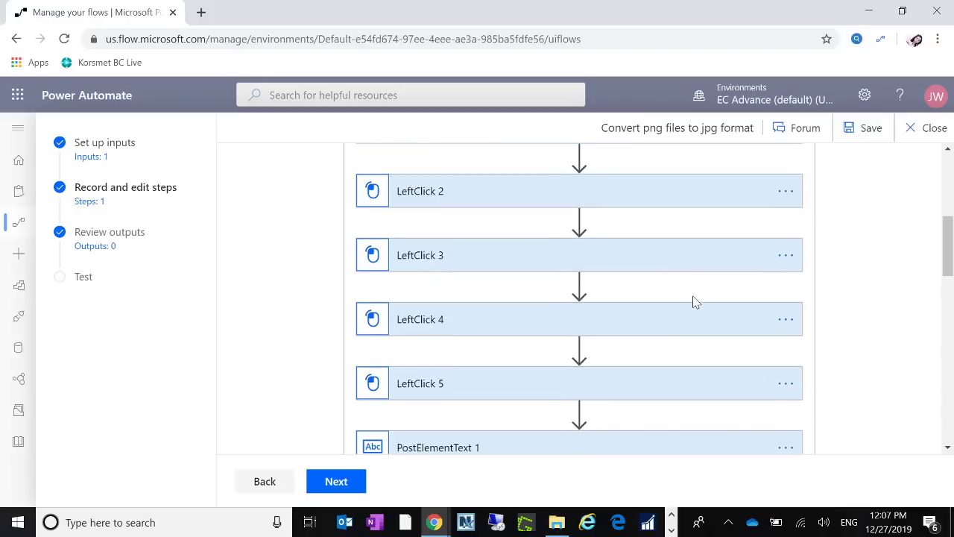
scroll(695, 306, down, 2)
scroll(699, 315, up, 6)
scroll(699, 314, down, 5)
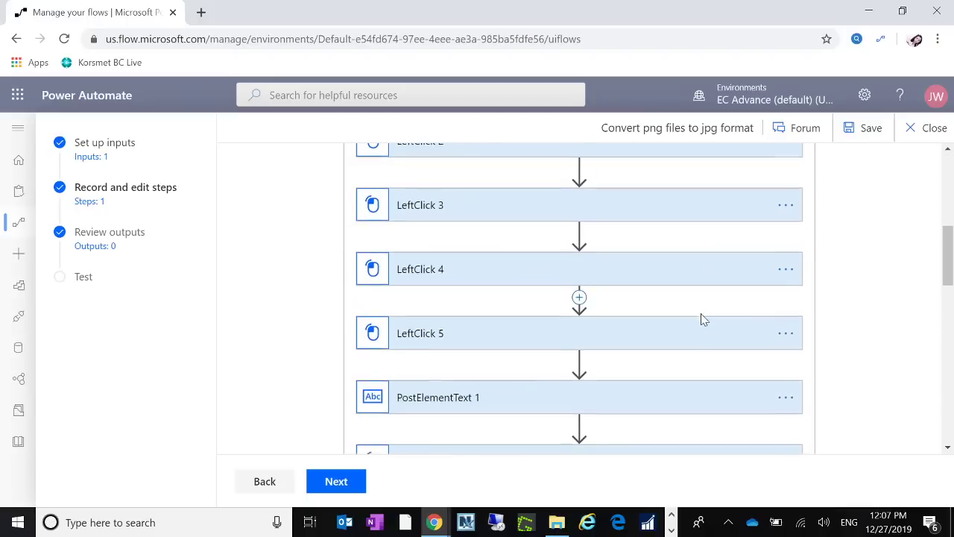
scroll(701, 319, down, 10)
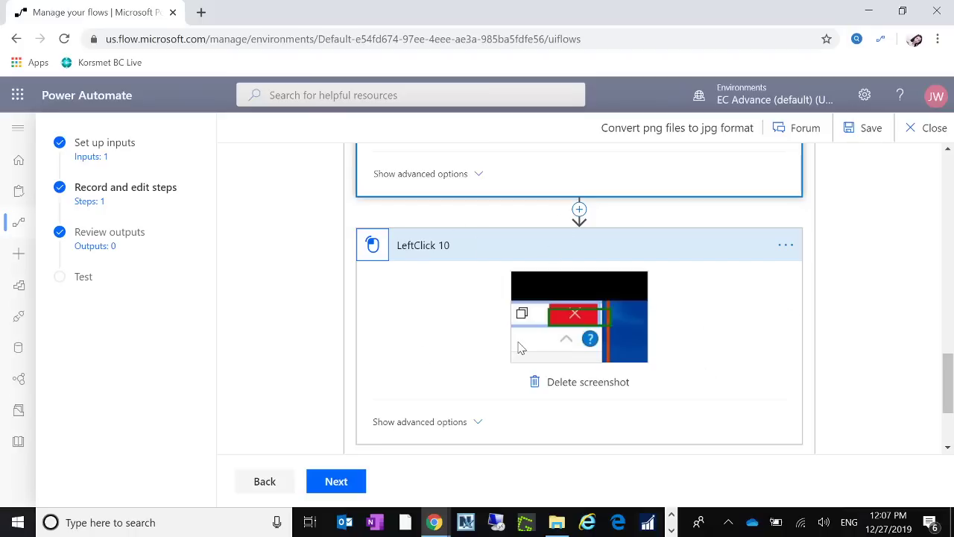
- Proceed past the output review to the Test stage of the UI flow
click(340, 483)
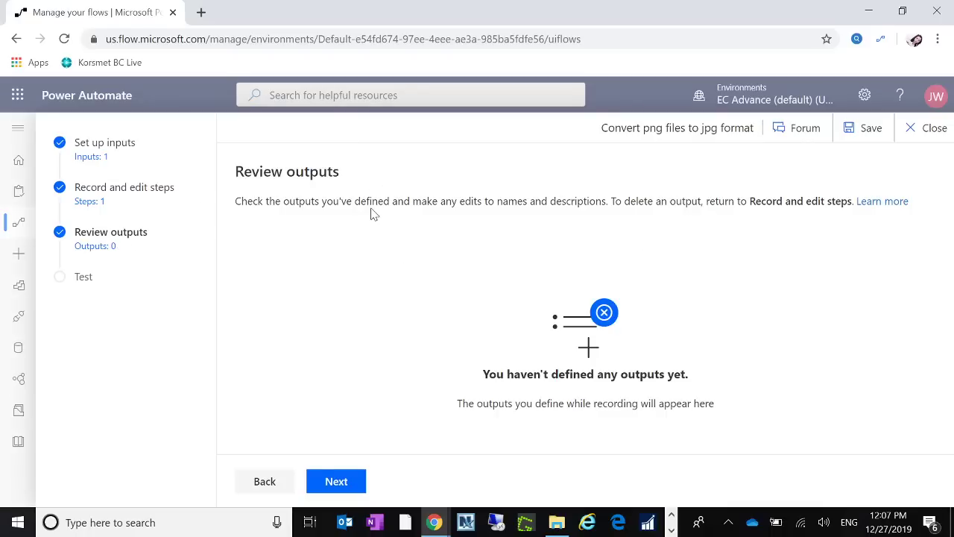
click(361, 484)
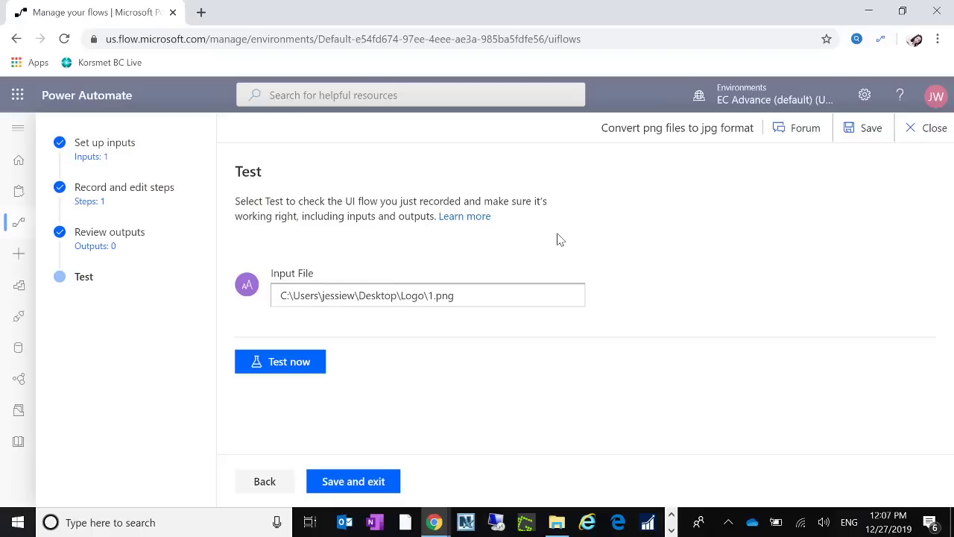
- Switch to File Explorer and select 1.jpg in the Logo folder
click(557, 522)
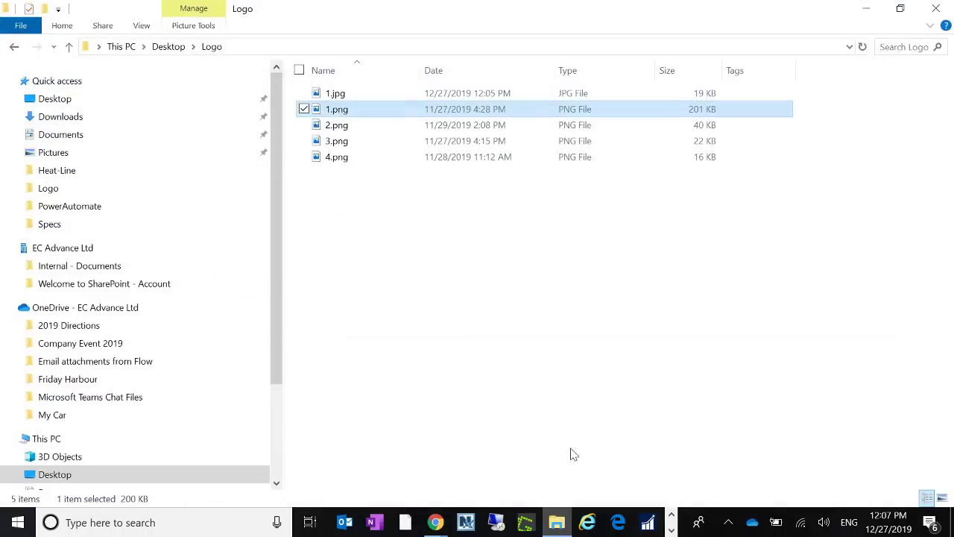
click(377, 217)
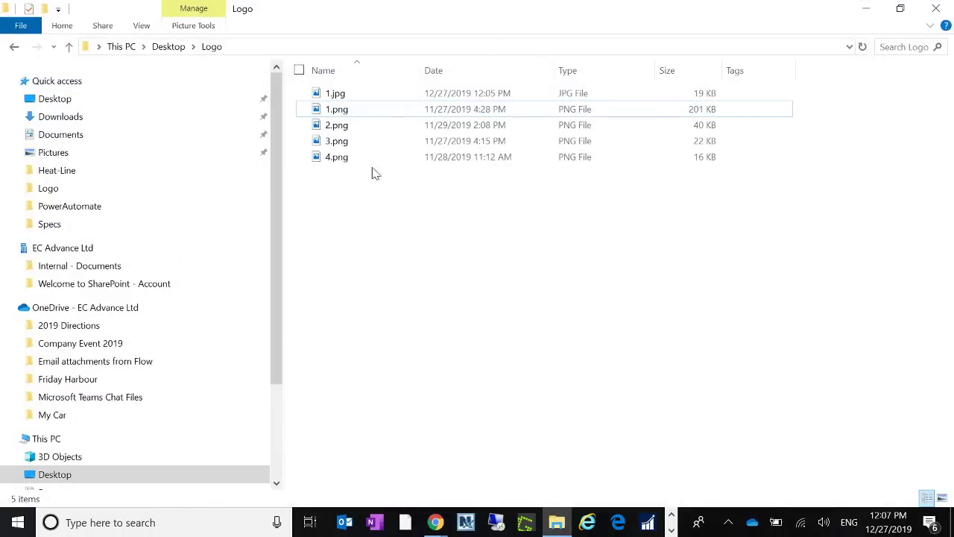
click(356, 99)
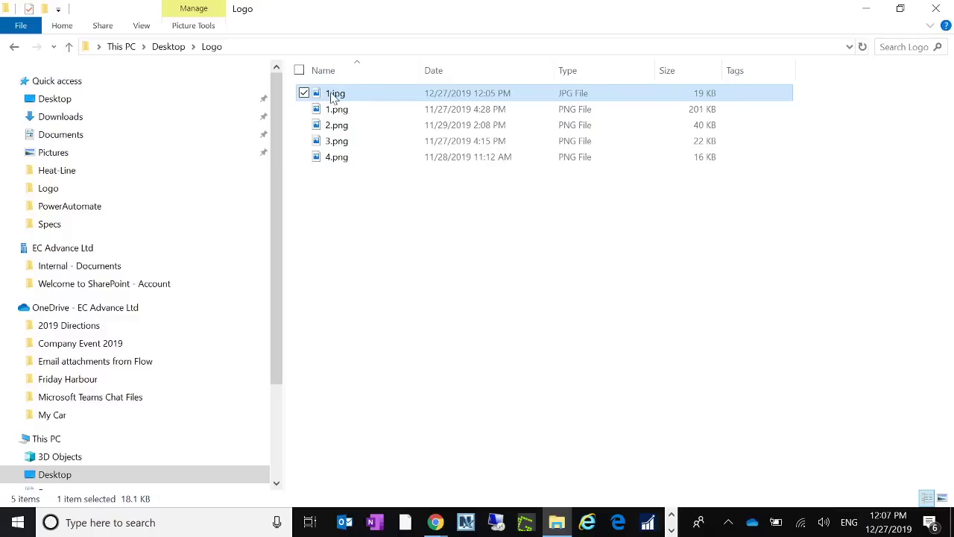
click(334, 97)
key(BackSpace)
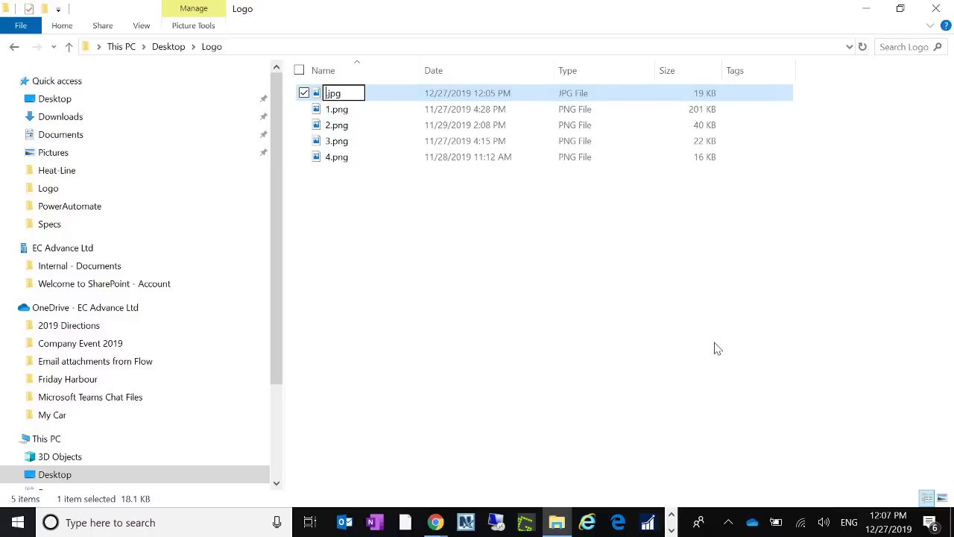
key(Escape)
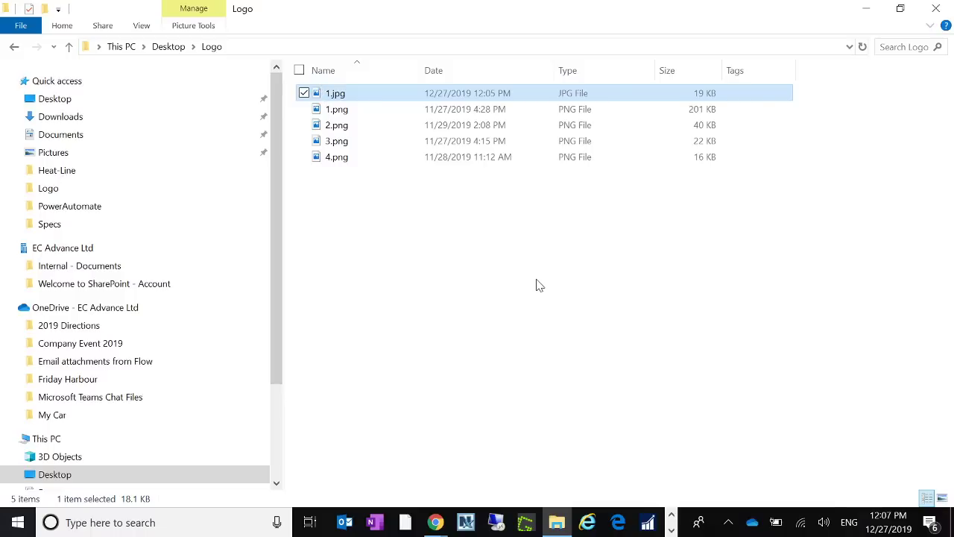
- Permanently delete the selected 1.jpg from the Logo folder
key(shift+Delete)
key(Return)
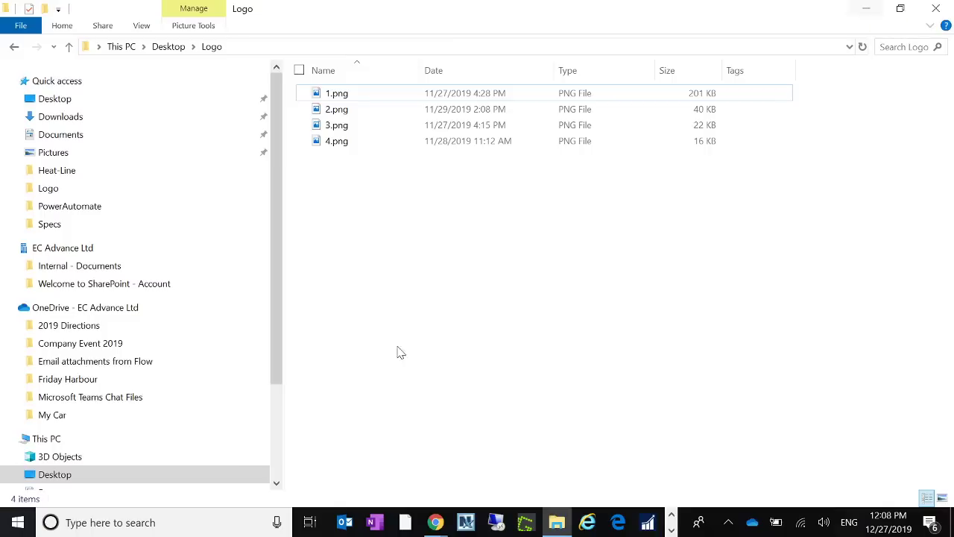
- Return to the UI flow's Test stage and run the test with 1.png from the Logo folder as the Input File
click(874, 11)
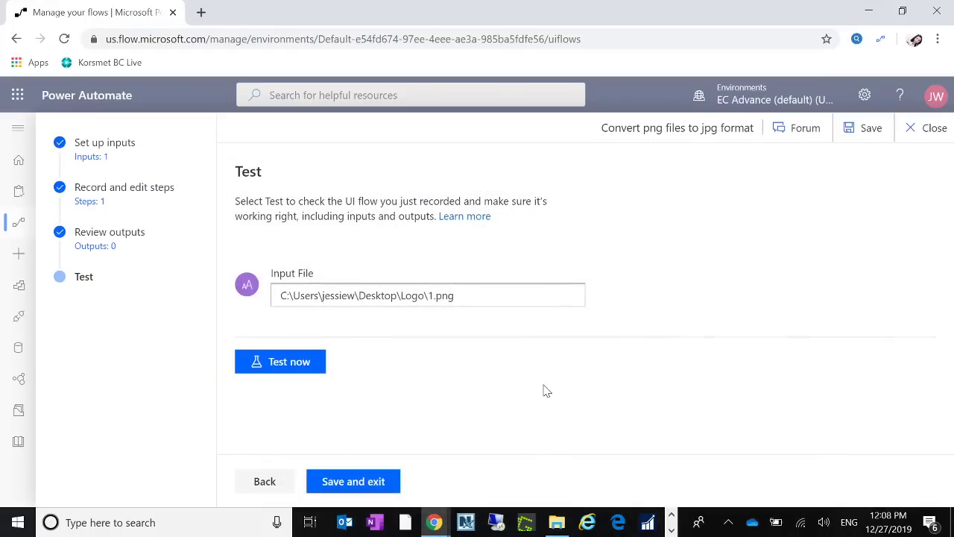
click(306, 352)
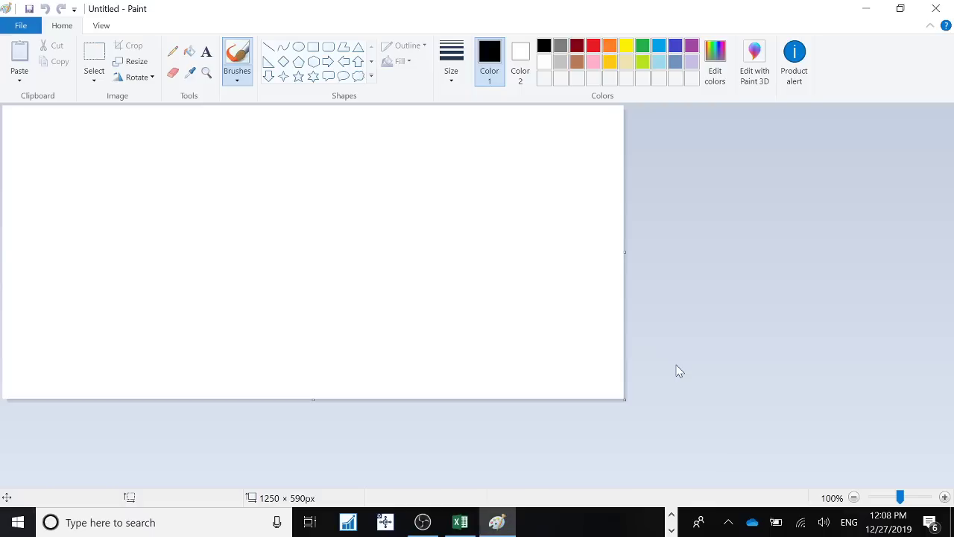
- Open 1.png from the Logo folder in Paint, with the file type filter set to GIF (*.gif)
click(21, 26)
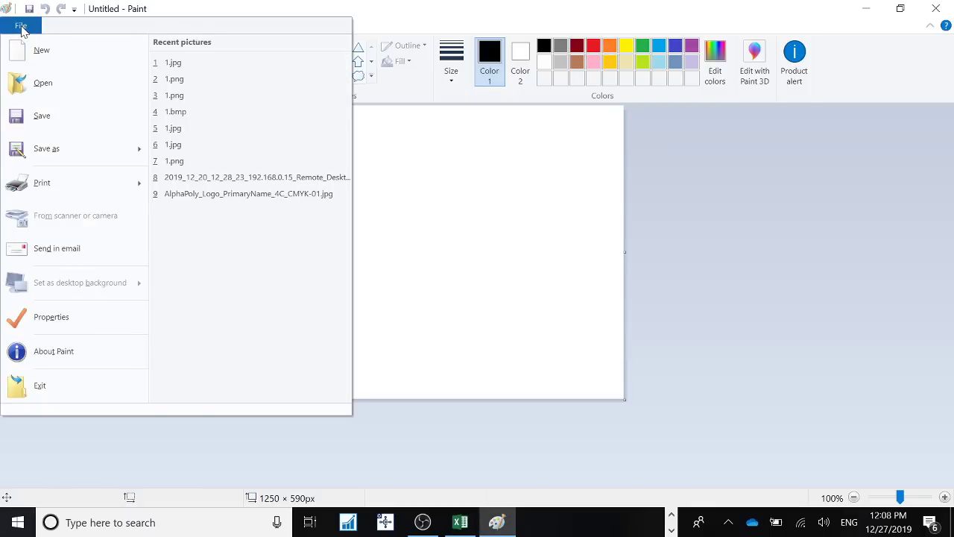
click(77, 86)
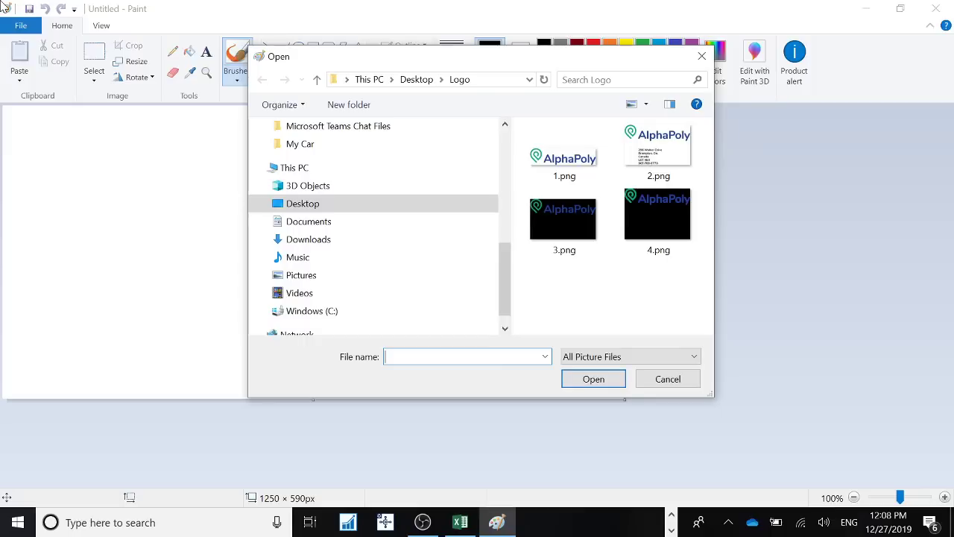
scroll(298, 194, up, 4)
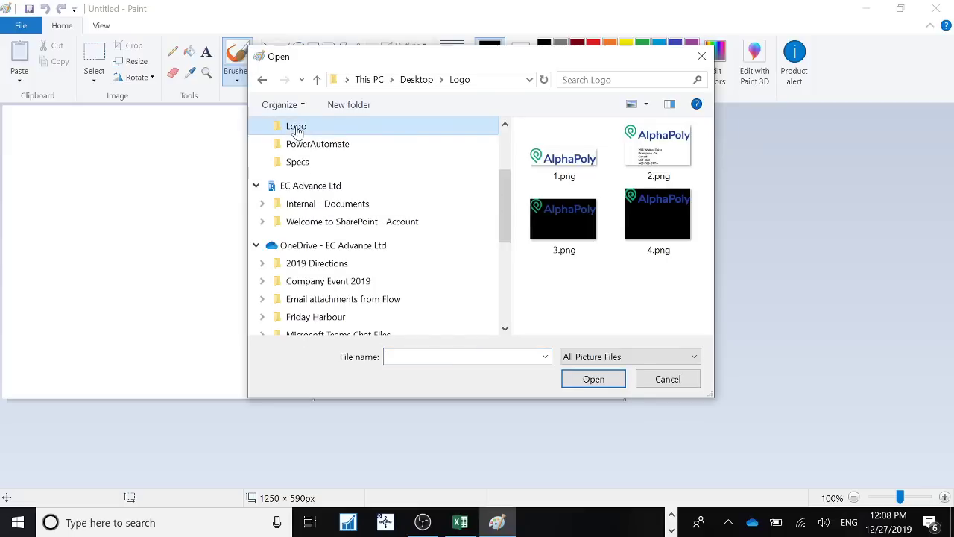
click(566, 158)
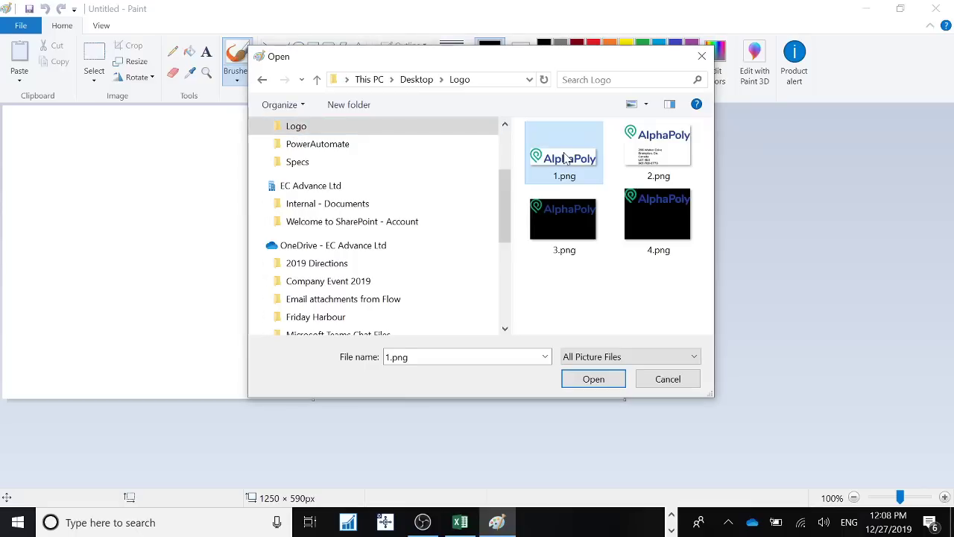
key(Down)
key(Down)
key(Down)
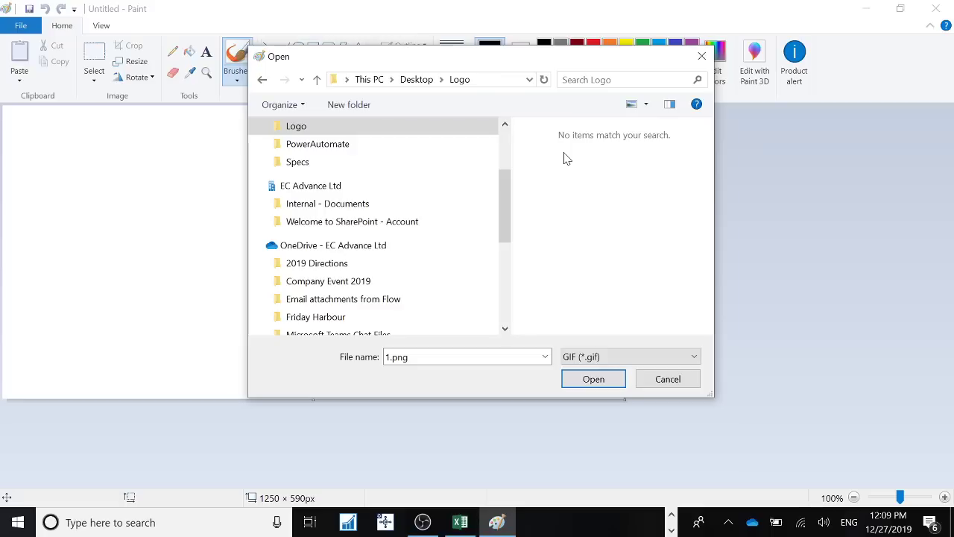
click(593, 379)
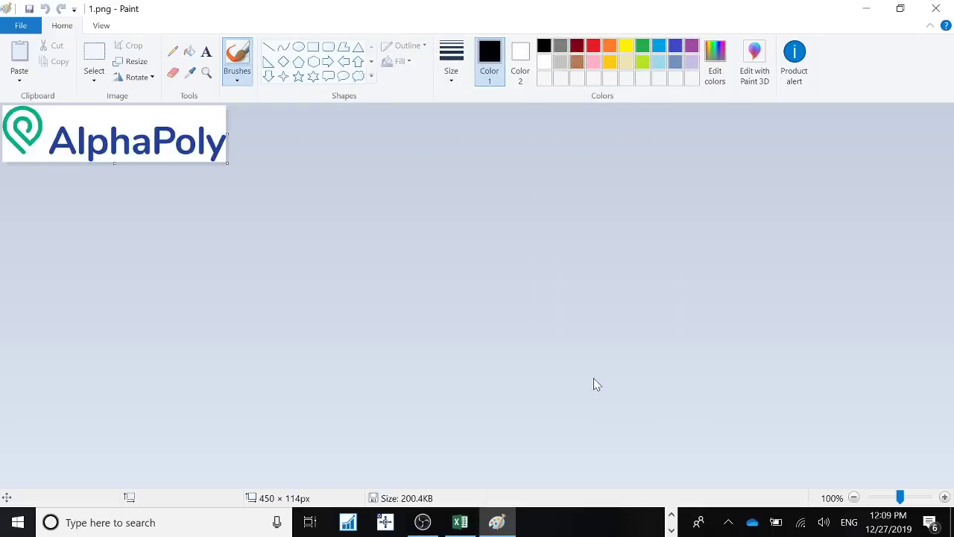
- Open and dismiss Paint's file commands, and switch back to the Power Automate test page in Chrome
click(21, 27)
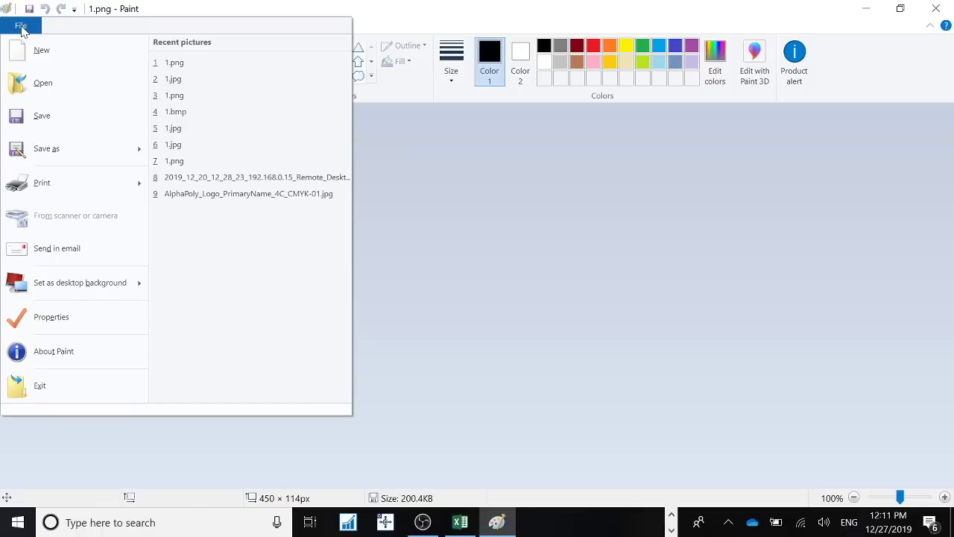
click(674, 511)
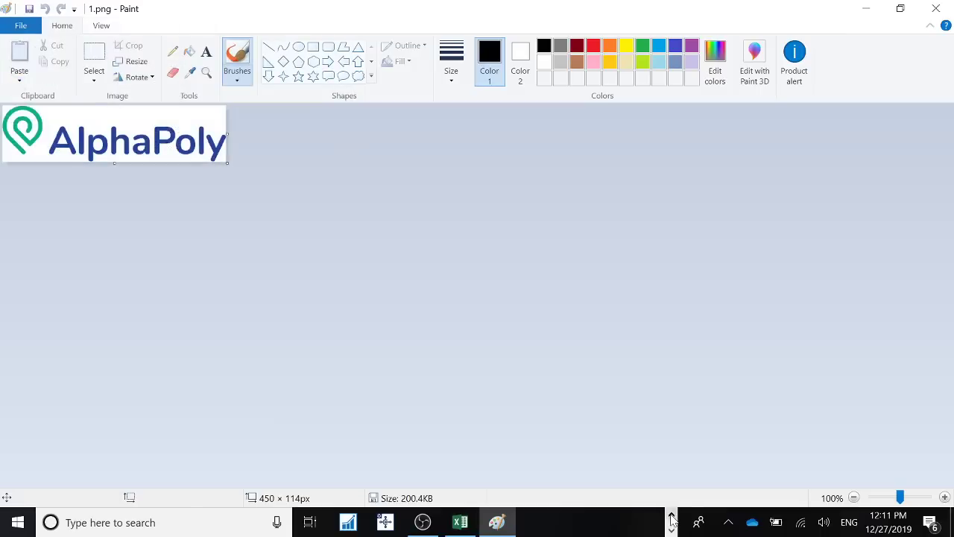
click(672, 515)
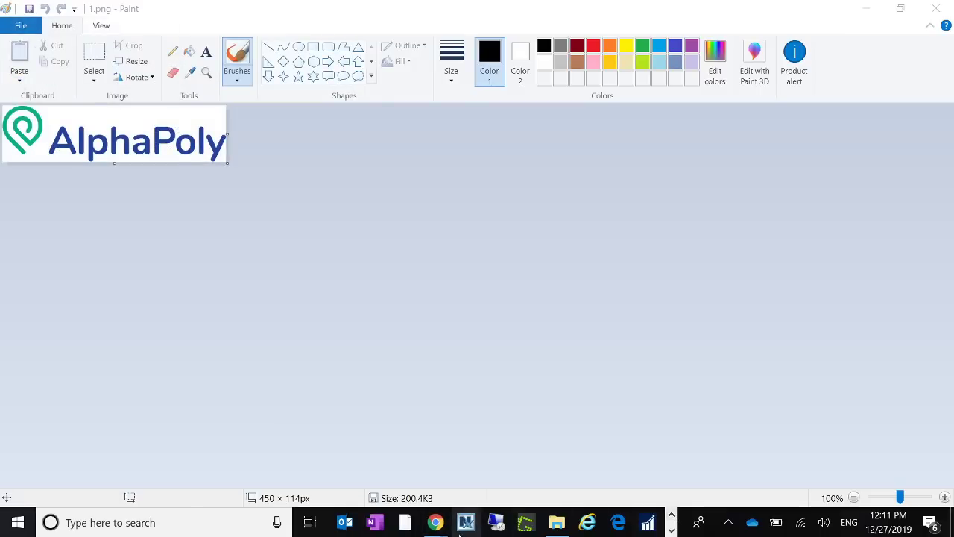
mouse_move(435, 522)
click(450, 485)
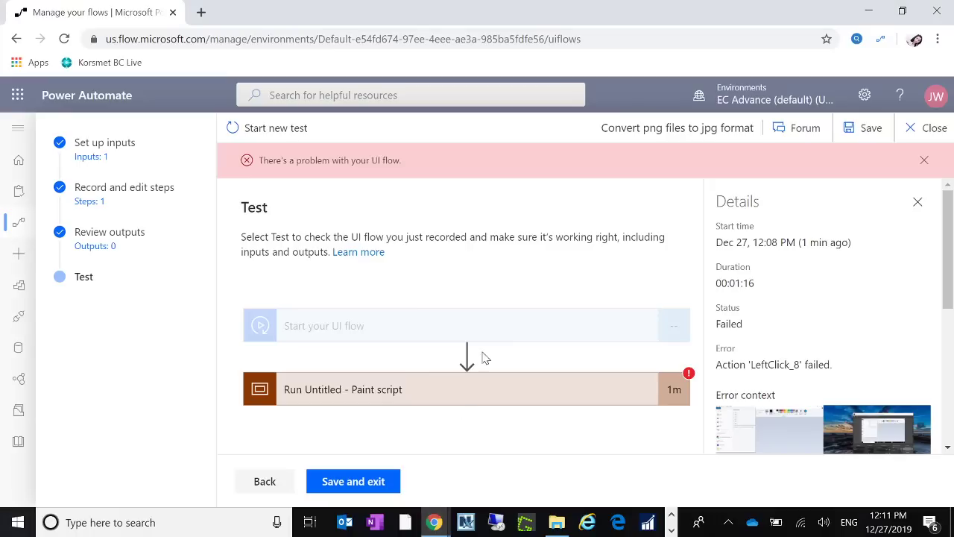
- Expand the Run Untitled - Paint script results and inspect the error and full inputs of the LeftClick 8 action
click(666, 393)
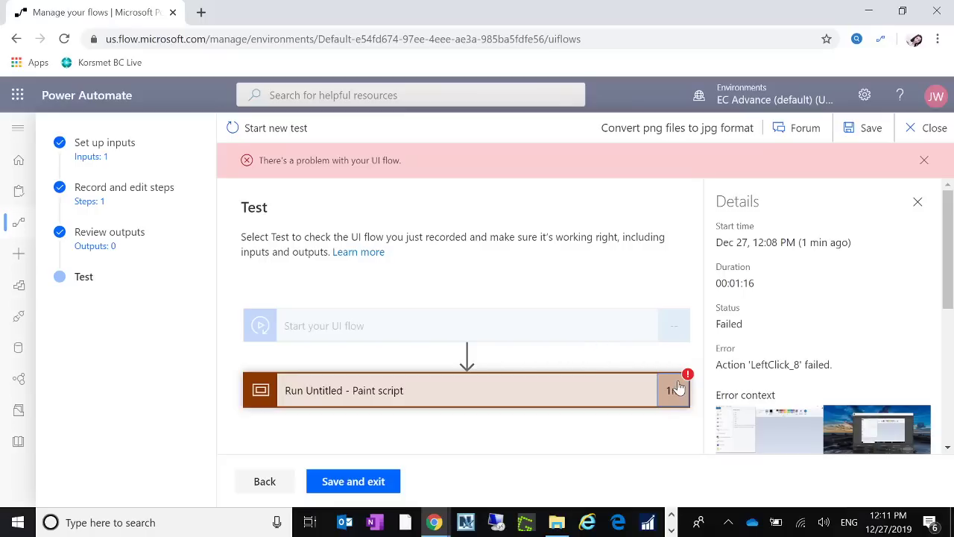
click(490, 388)
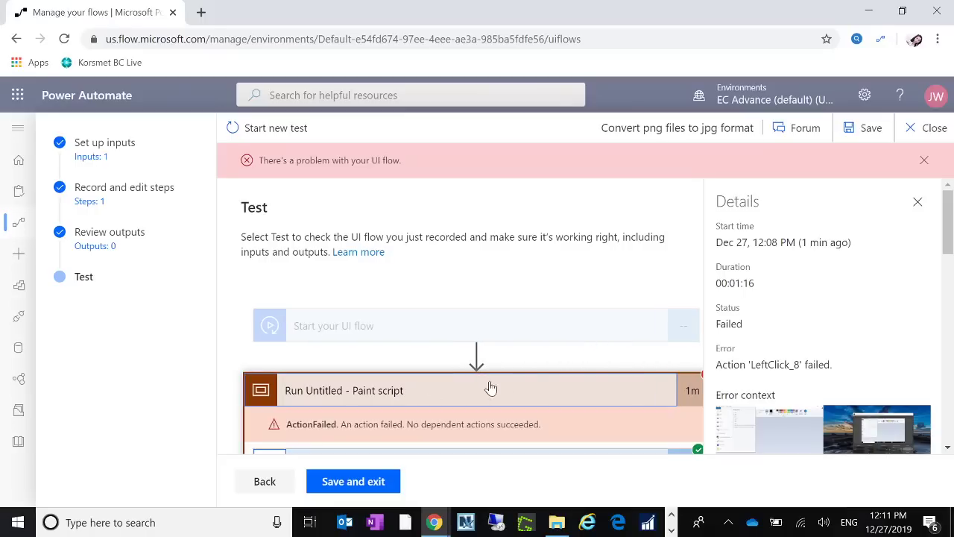
scroll(596, 388, down, 5)
scroll(616, 393, down, 7)
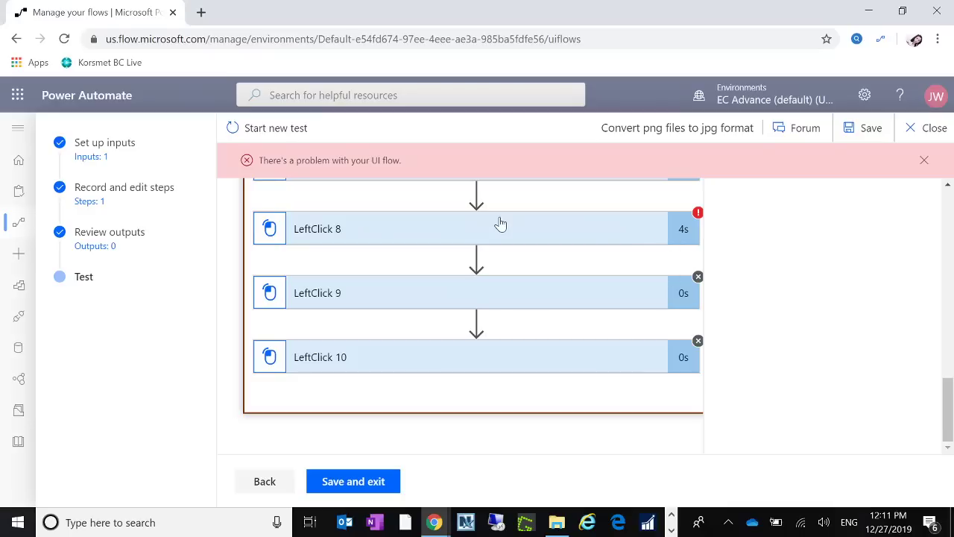
click(344, 232)
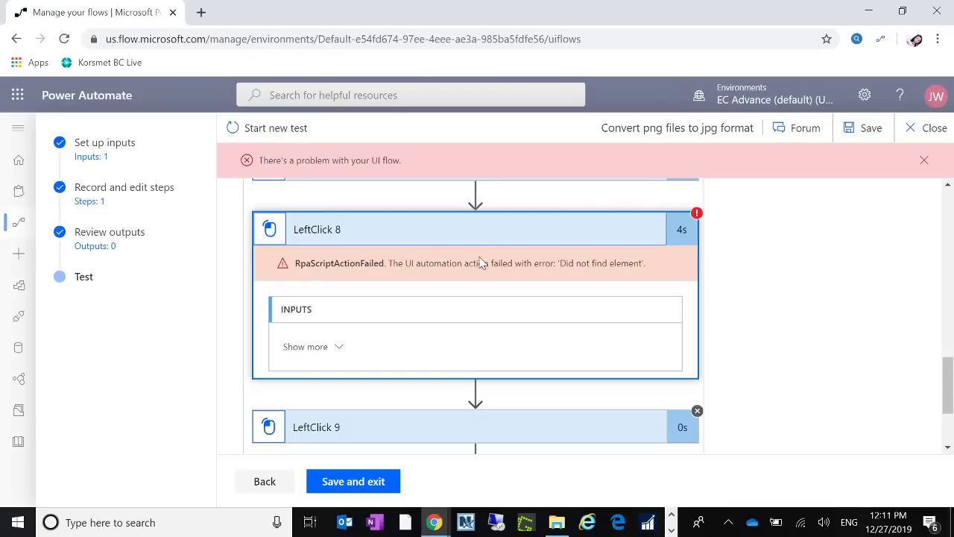
click(340, 349)
scroll(467, 374, down, 5)
scroll(468, 374, up, 5)
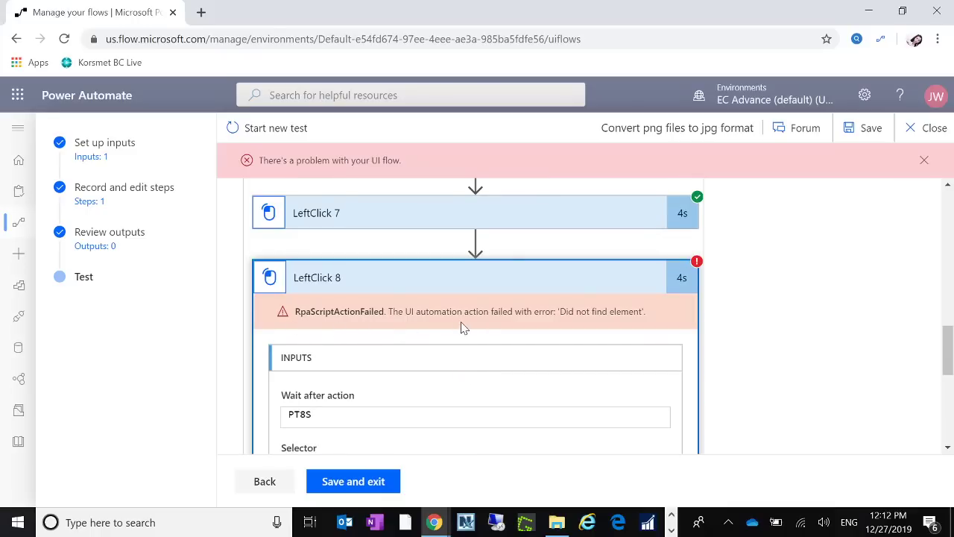
- Review the test results of the script's other actions, LeftClick 8's selector, and the run's error context
scroll(466, 333, down, 5)
scroll(473, 340, up, 15)
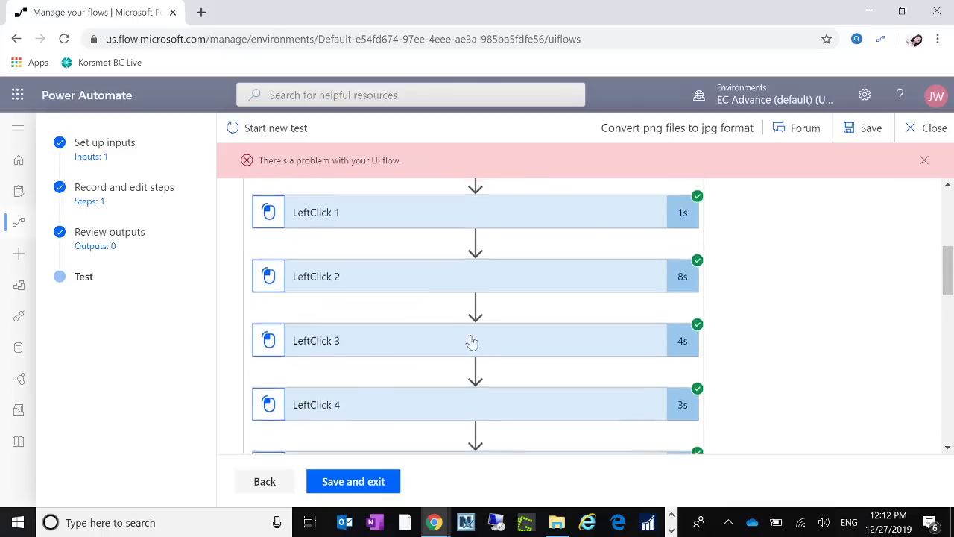
scroll(473, 341, down, 3)
scroll(476, 343, down, 15)
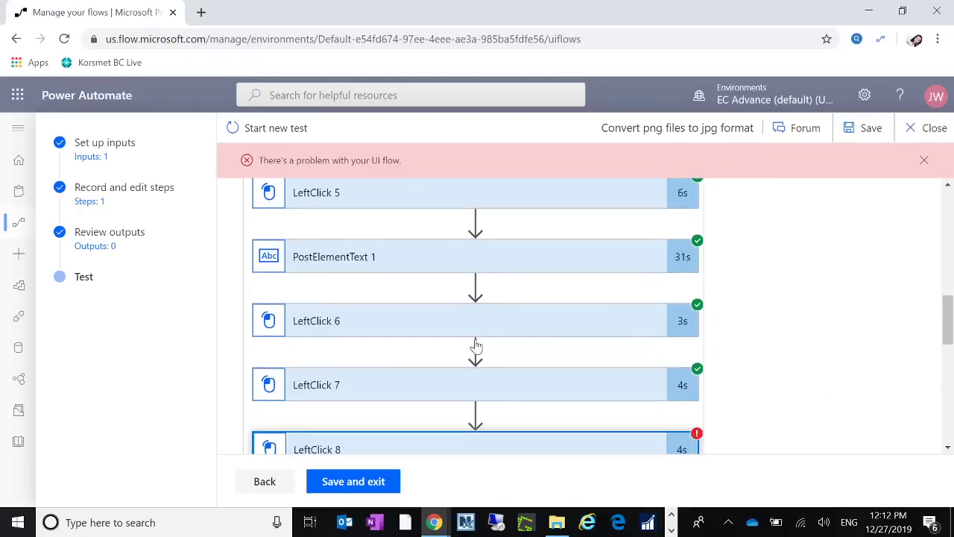
scroll(476, 381, down, 3)
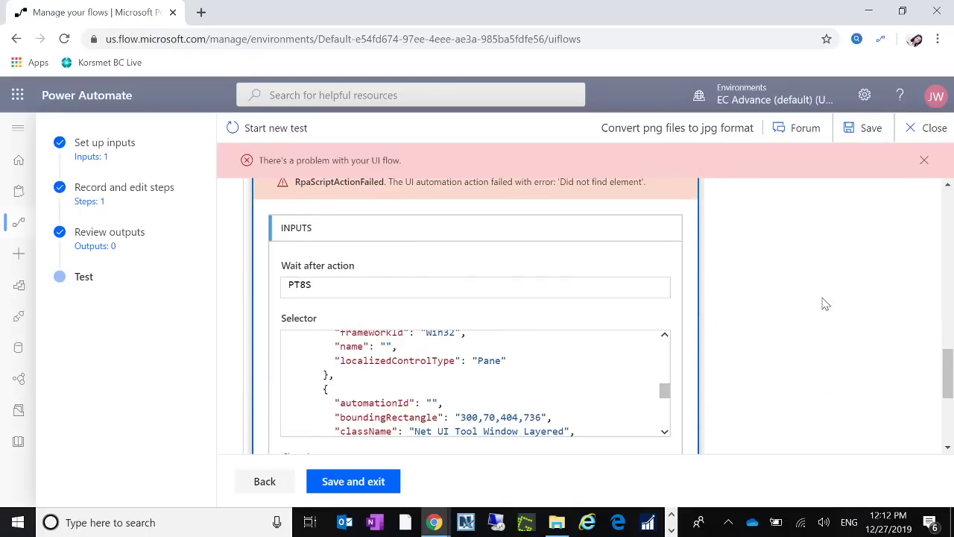
scroll(875, 340, down, 5)
scroll(877, 336, up, 15)
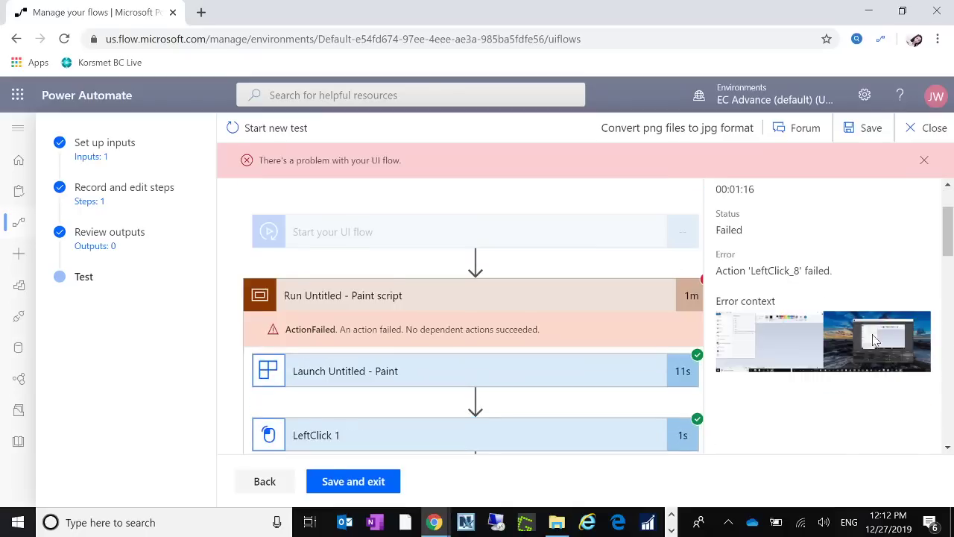
- Return to the Record and edit steps stage and expand the Run Untitled - Paint script down to LeftClick 8
click(262, 485)
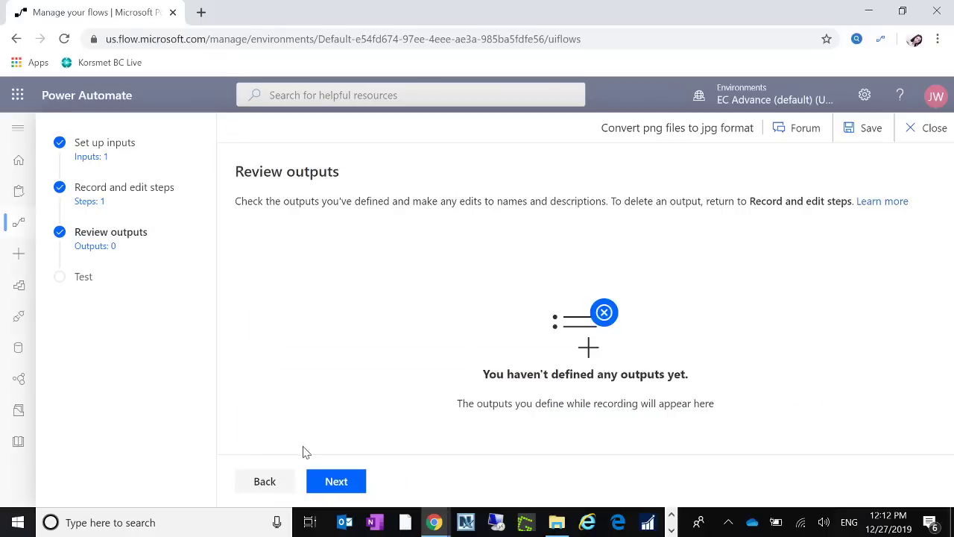
click(281, 489)
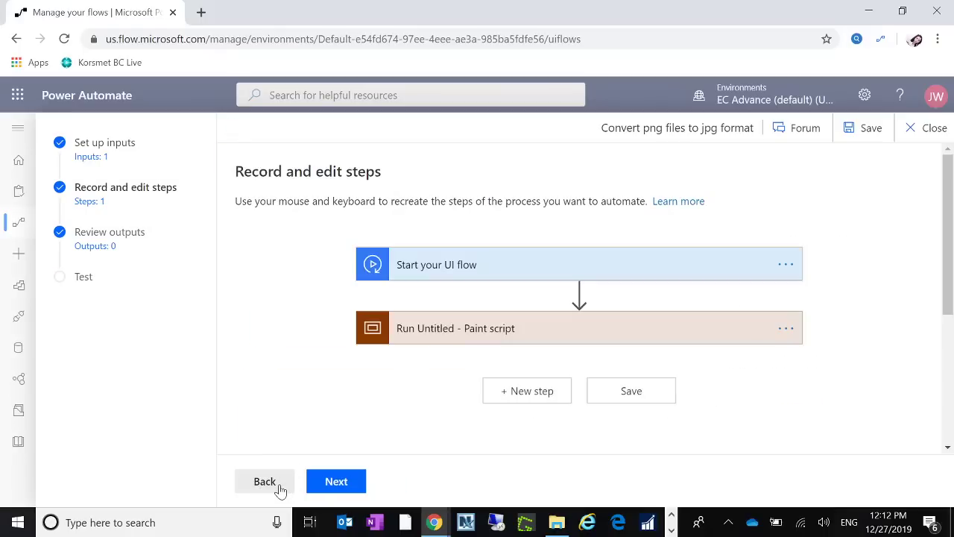
click(531, 328)
scroll(672, 310, down, 10)
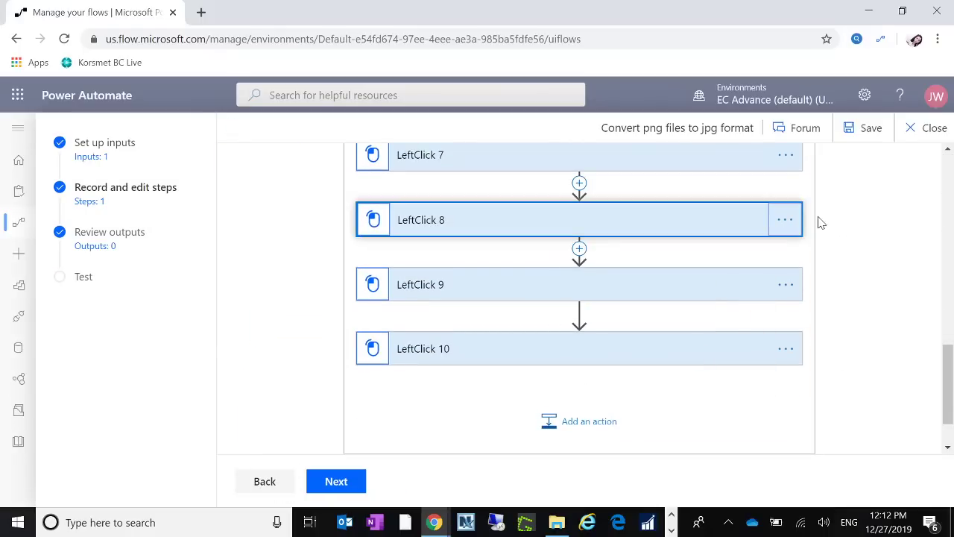
- Peek at the code of the LeftClick 8 action, close it, and examine the action's recorded screenshot
click(787, 222)
click(649, 359)
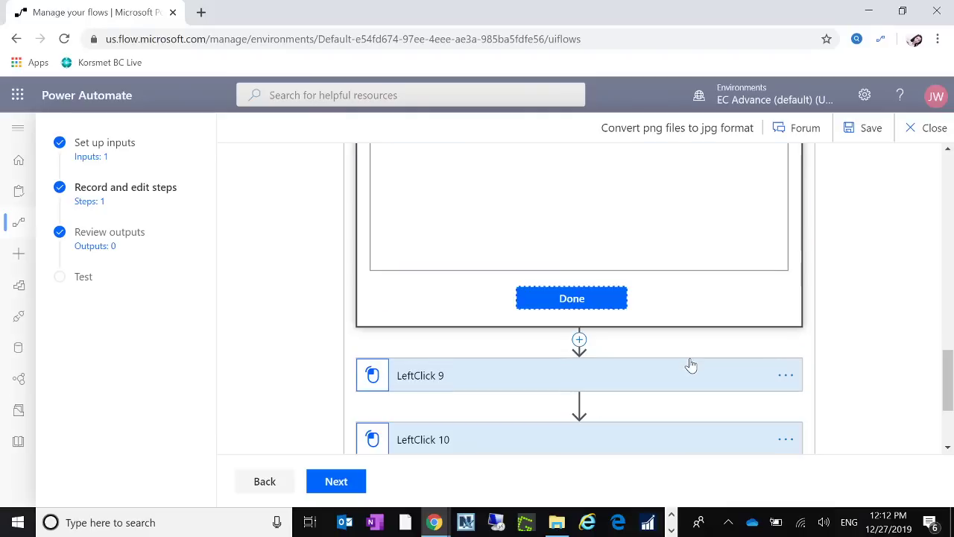
click(625, 297)
scroll(678, 290, up, 4)
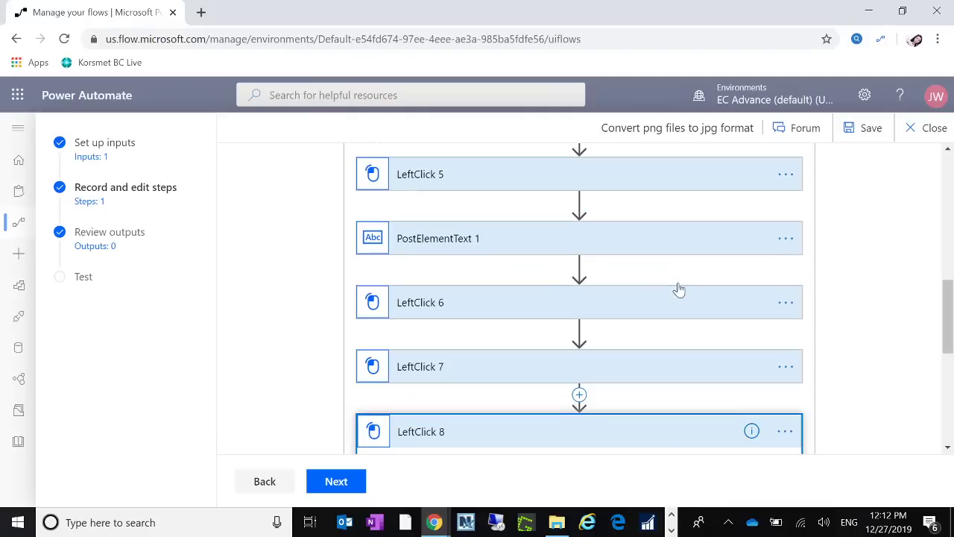
scroll(678, 293, down, 3)
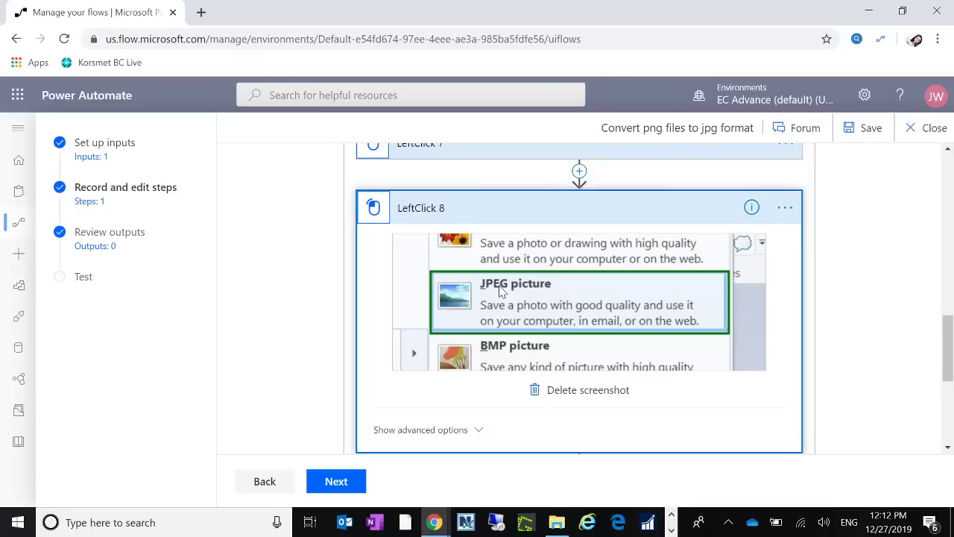
- Look over the Paint script's actions from Launch Untitled - Paint through LeftClick 10
scroll(625, 277, up, 15)
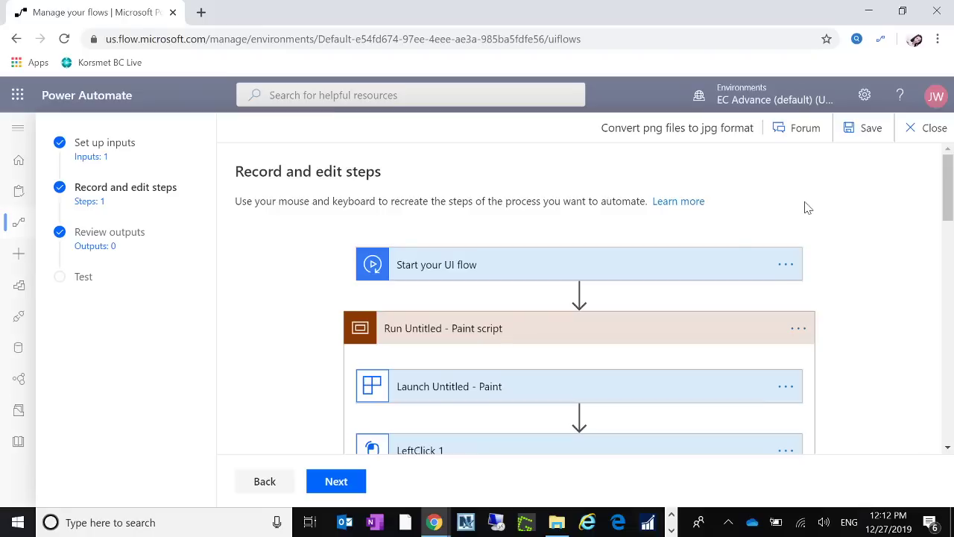
scroll(848, 369, down, 7)
scroll(848, 368, up, 7)
scroll(747, 217, down, 8)
scroll(780, 251, down, 4)
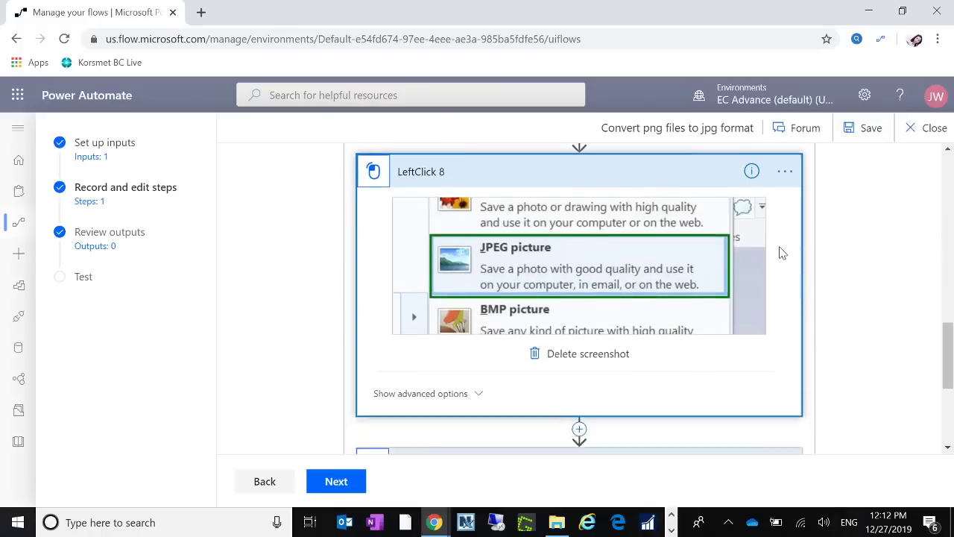
scroll(646, 290, up, 5)
scroll(601, 237, up, 10)
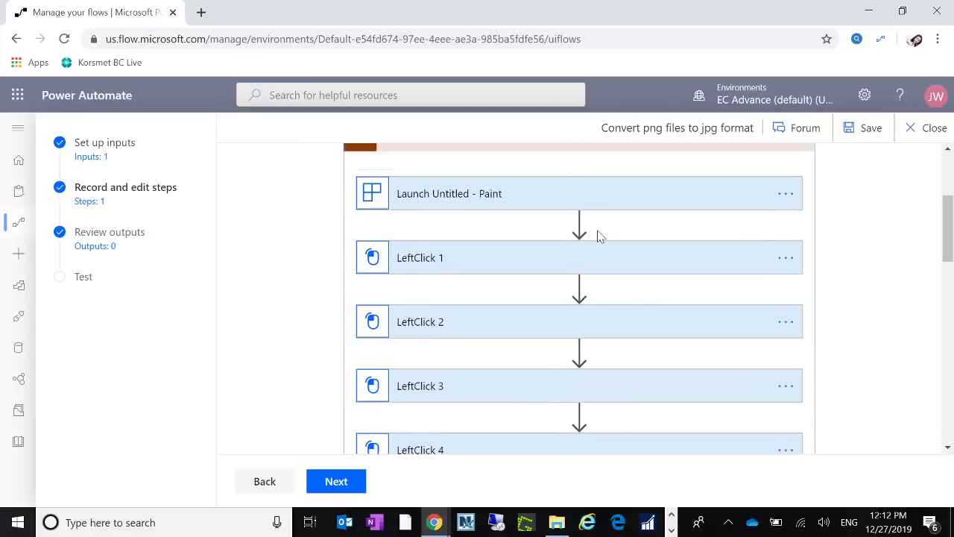
scroll(865, 320, down, 8)
scroll(858, 326, down, 5)
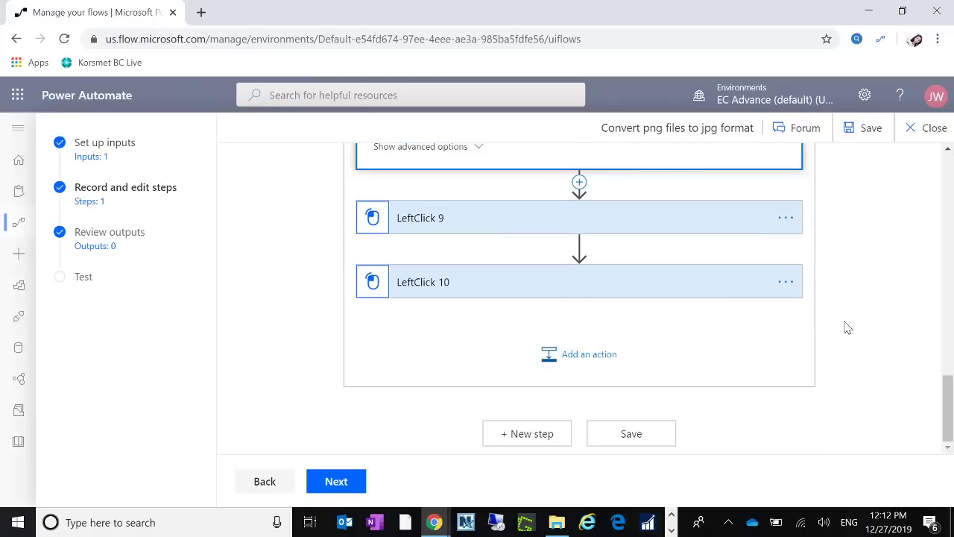
scroll(847, 326, up, 4)
scroll(839, 324, up, 8)
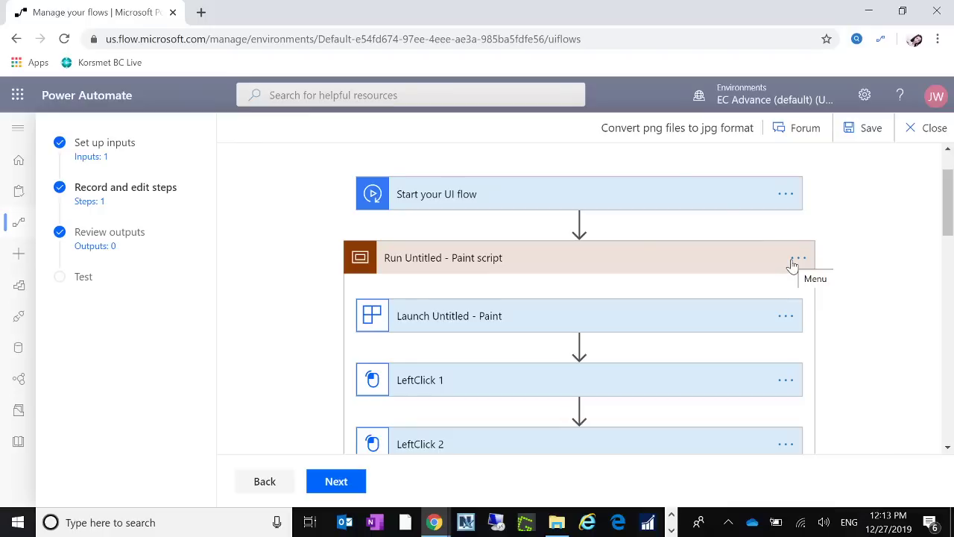
- Delete the Run Untitled - Paint script from the flow and start adding a new step after Start your UI flow
click(796, 261)
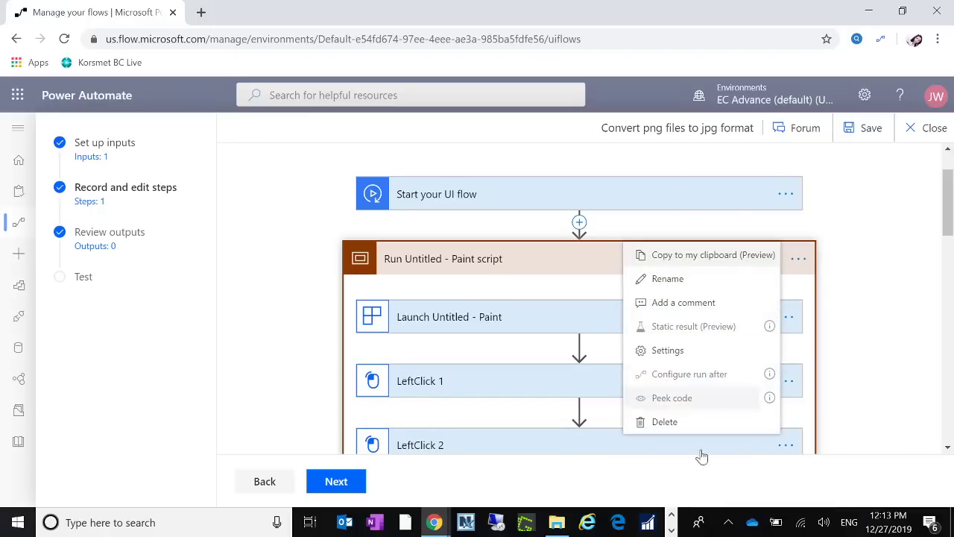
click(645, 423)
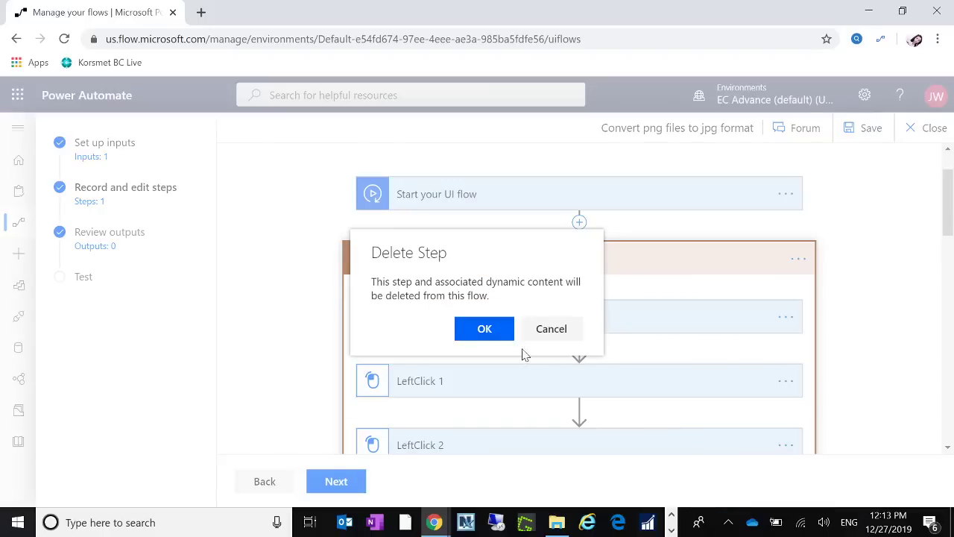
click(504, 337)
click(518, 269)
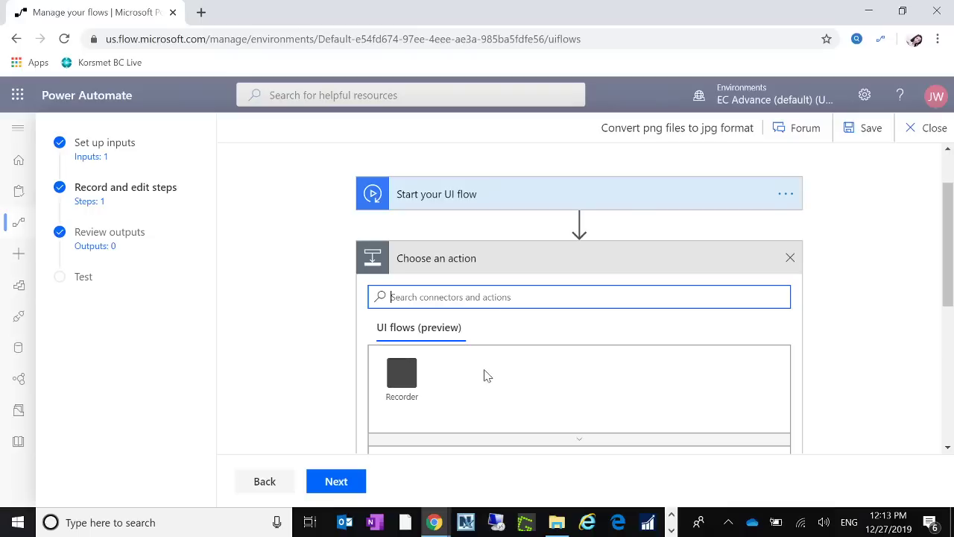
- Add the Recorder connector's Record app action below Start your UI flow and review its recording instructions
click(409, 396)
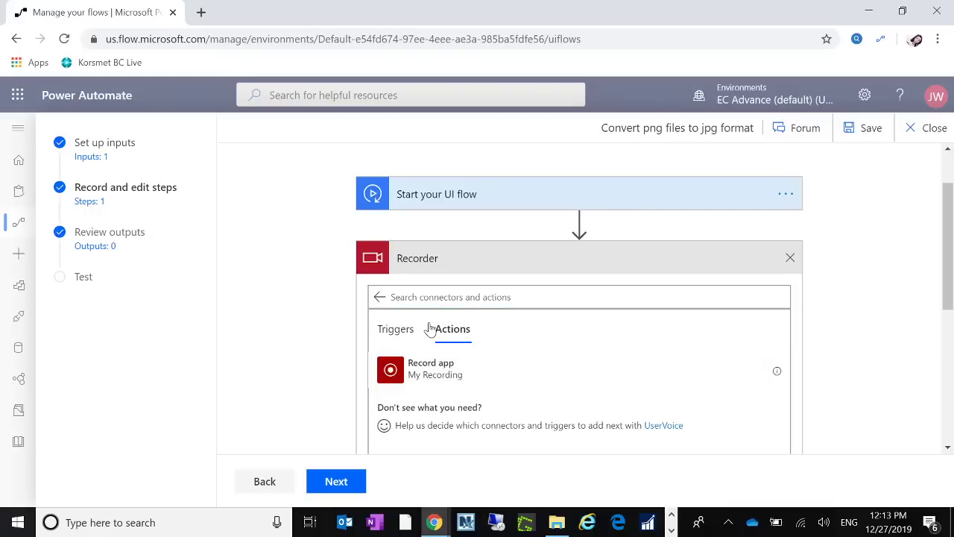
click(410, 370)
scroll(615, 337, down, 4)
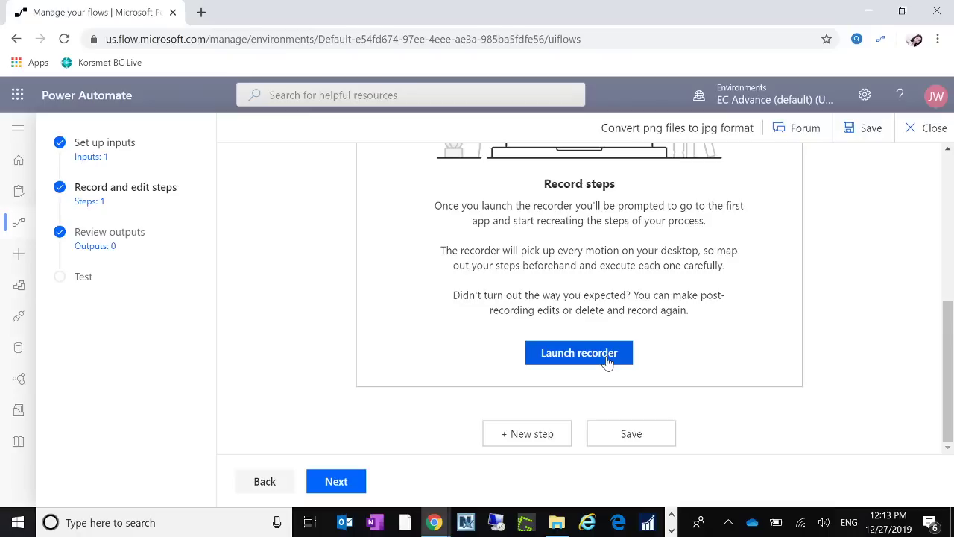
scroll(735, 252, up, 5)
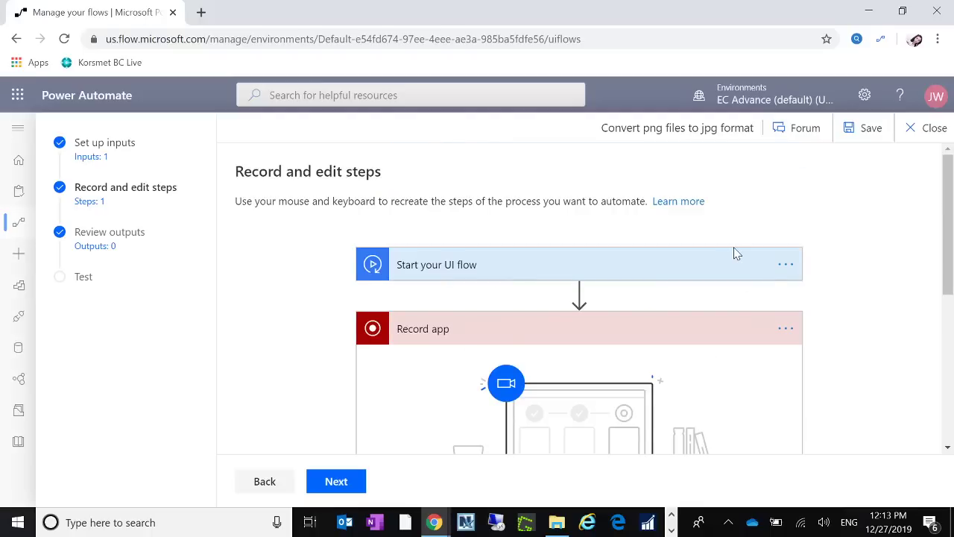
scroll(735, 254, down, 5)
scroll(736, 252, up, 5)
scroll(738, 251, down, 5)
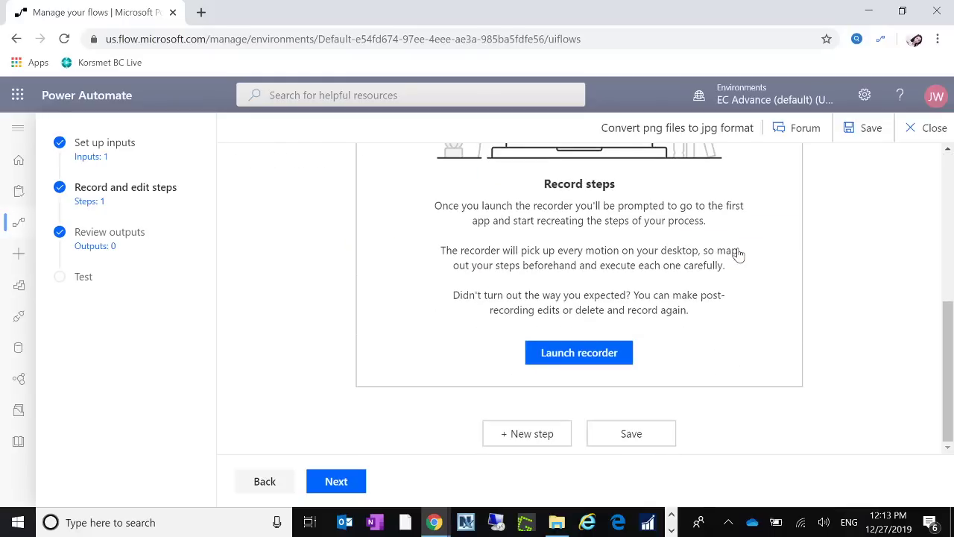
scroll(739, 254, up, 5)
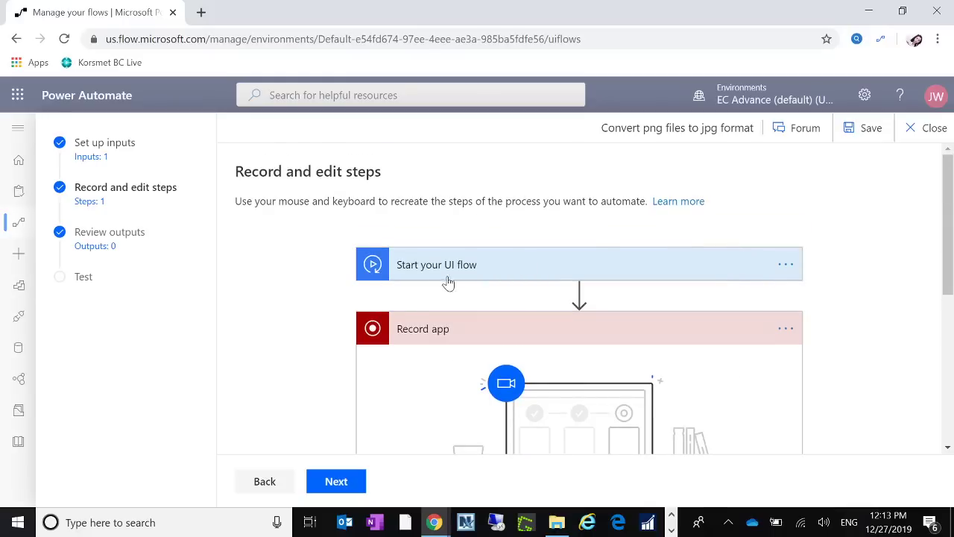
- Return to the Set up inputs stage, and in File Explorer open the PowerAutomate folder on the Desktop
click(240, 485)
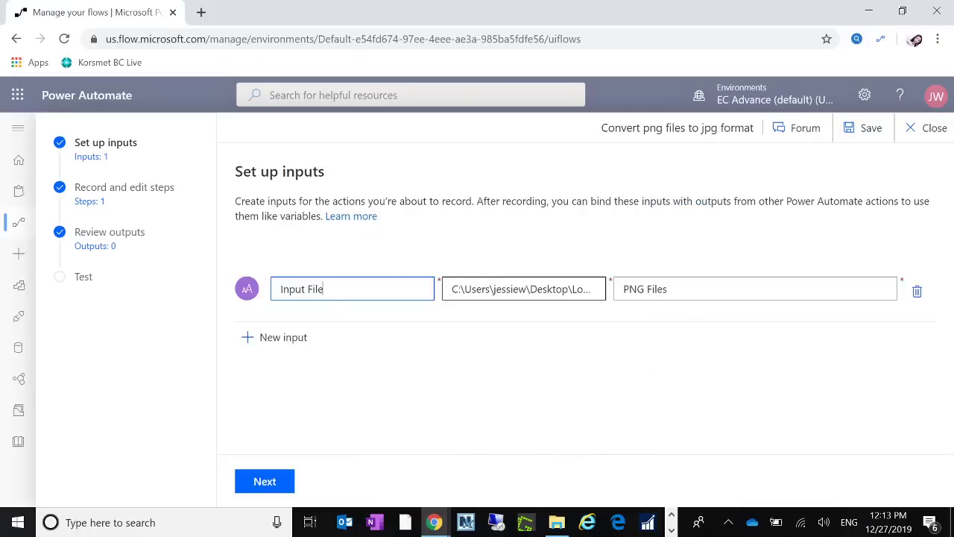
click(572, 290)
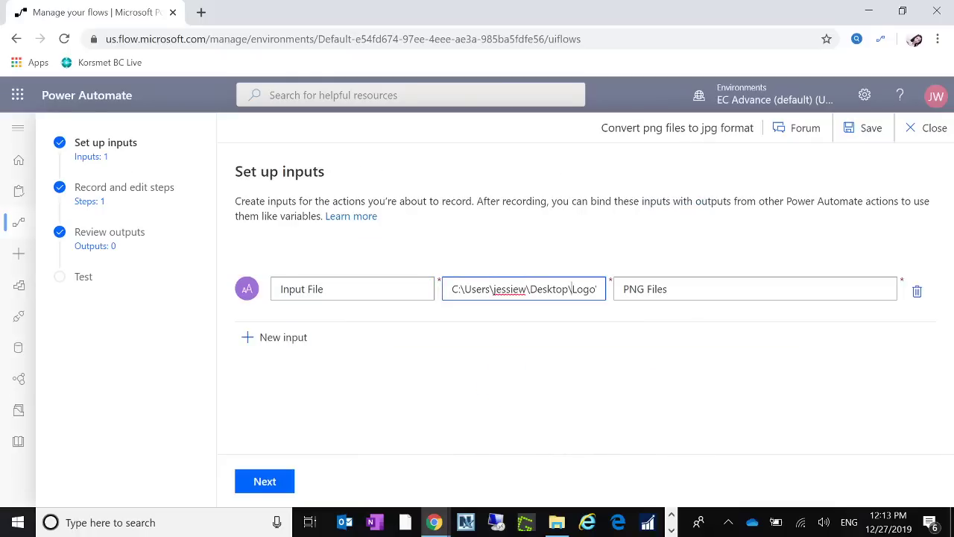
click(557, 522)
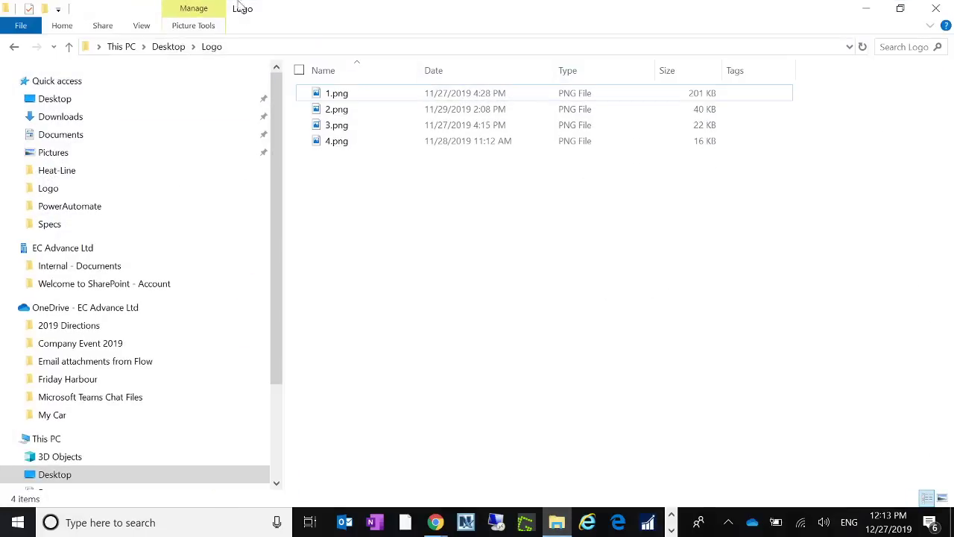
click(156, 47)
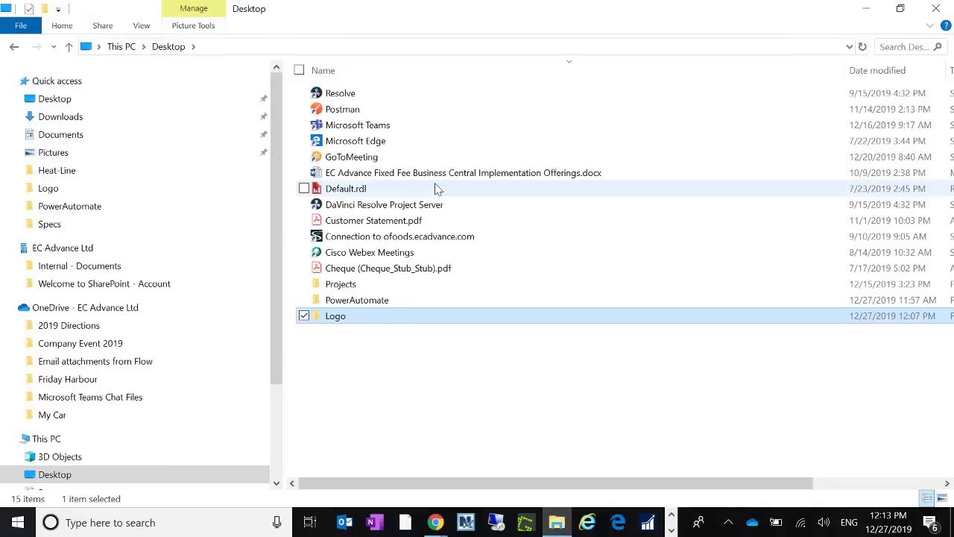
double_click(356, 300)
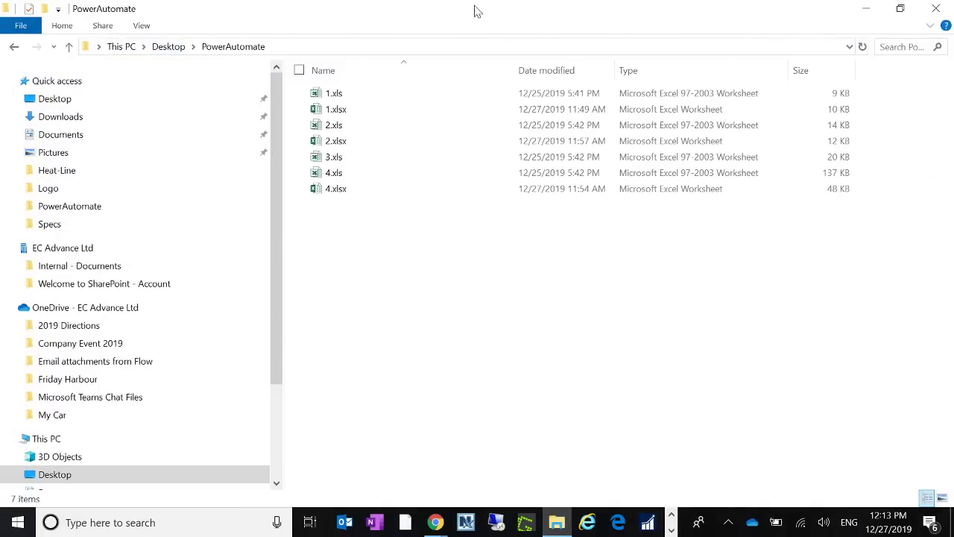
- Permanently delete 1.xlsx, 2.xlsx and 4.xlsx from the PowerAutomate folder, closing 2.xlsx in Excel so it can be removed
click(349, 110)
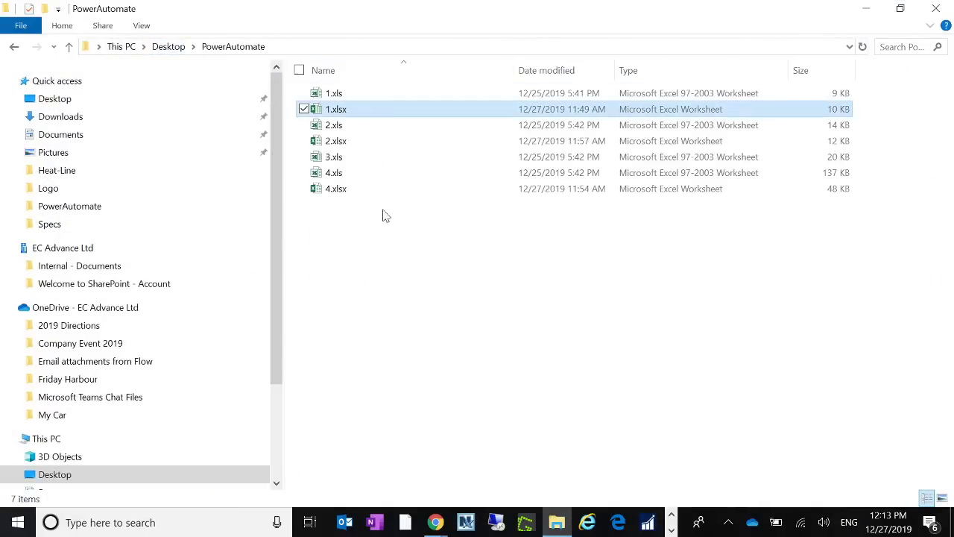
click(340, 142)
click(365, 114)
ctrl+click(348, 144)
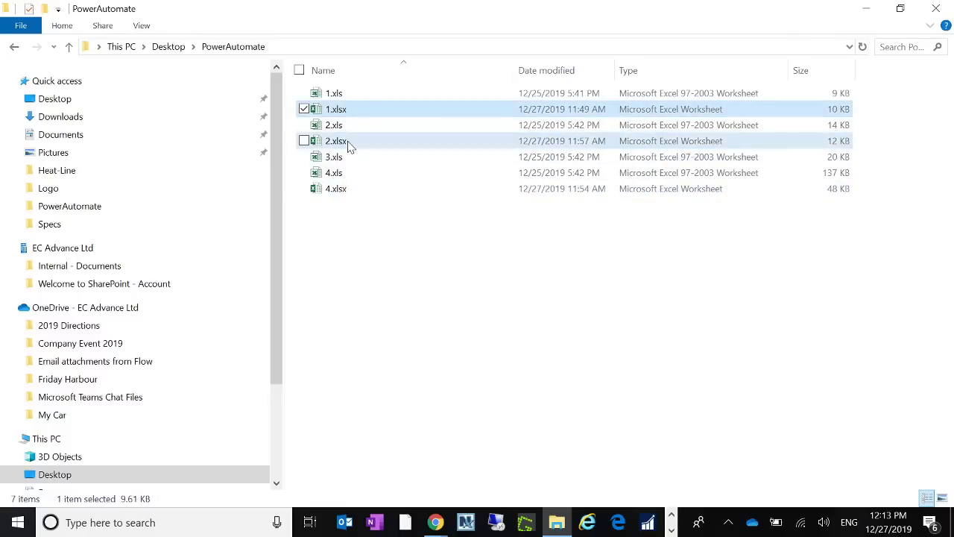
ctrl+click(331, 190)
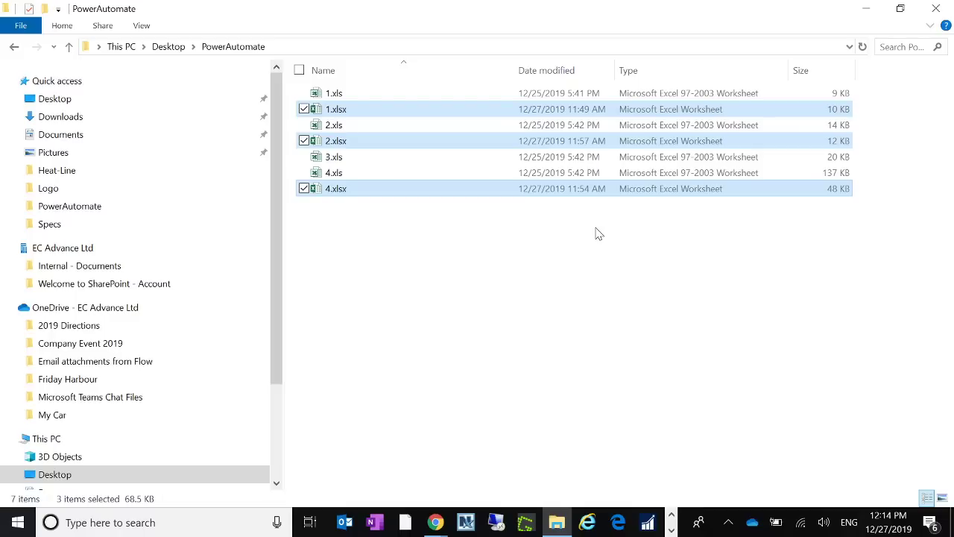
key(shift+Delete)
key(Return)
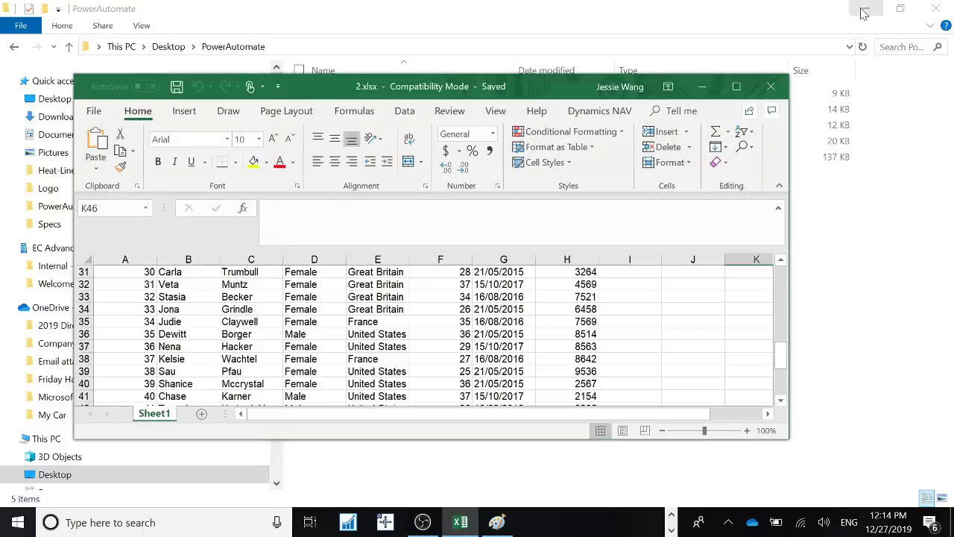
click(770, 87)
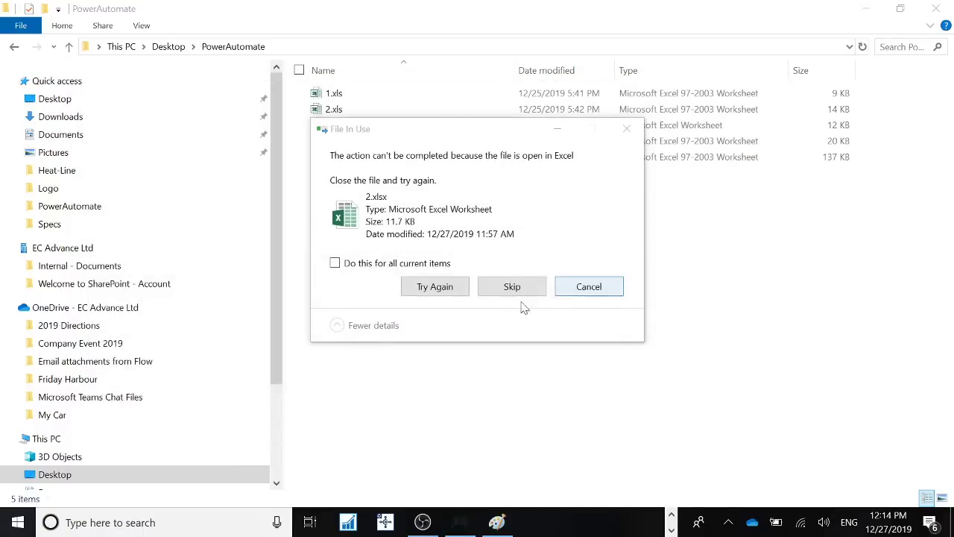
click(447, 292)
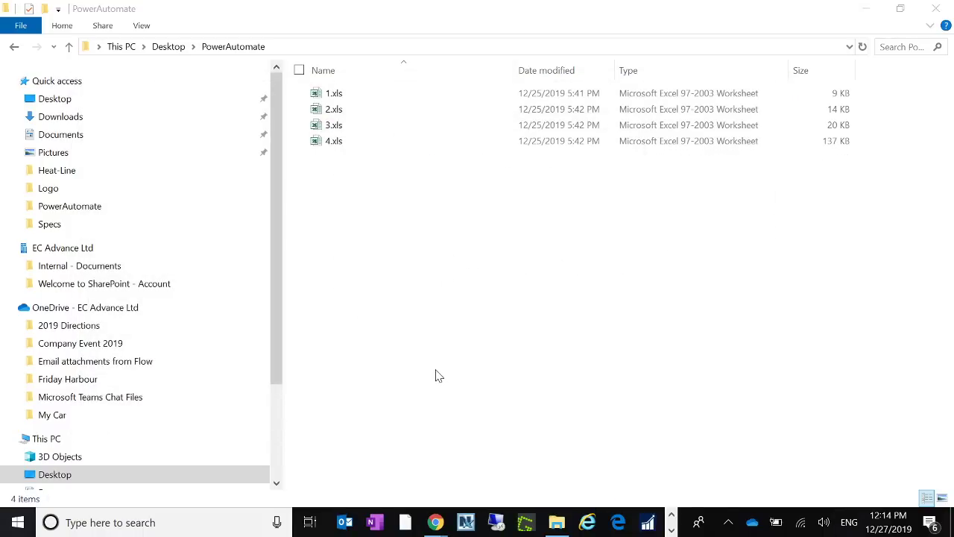
click(869, 10)
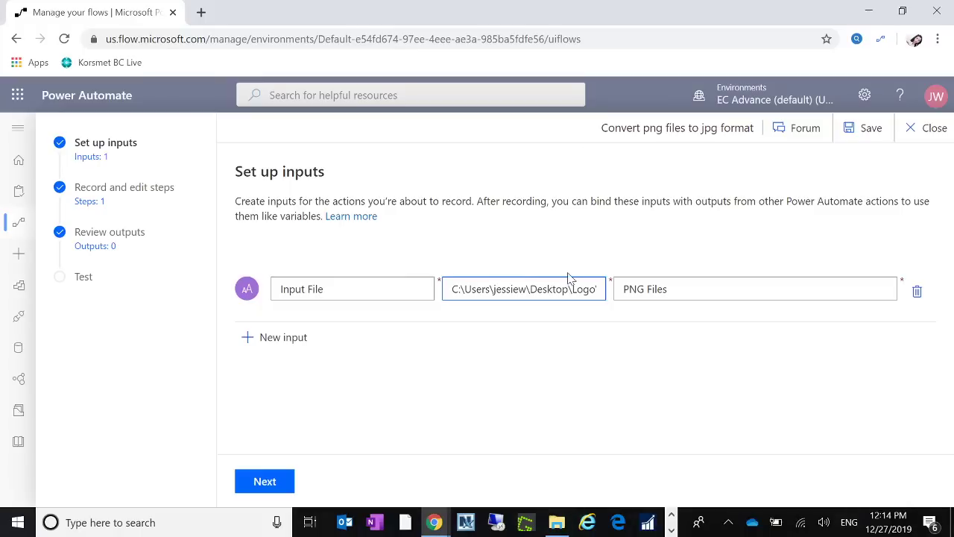
- Copy the PowerAutomate folder's path from File Explorer and replace the Input File sample value with it
click(557, 522)
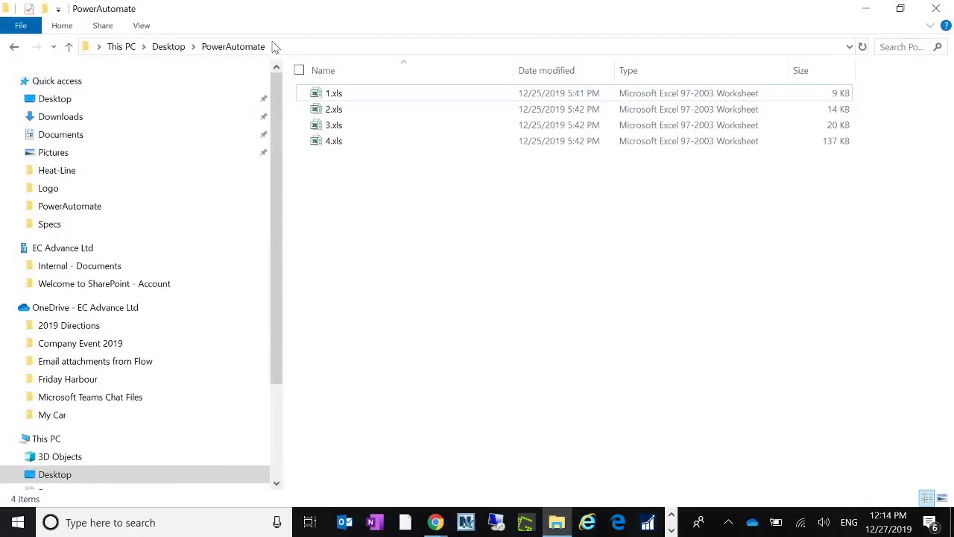
click(291, 51)
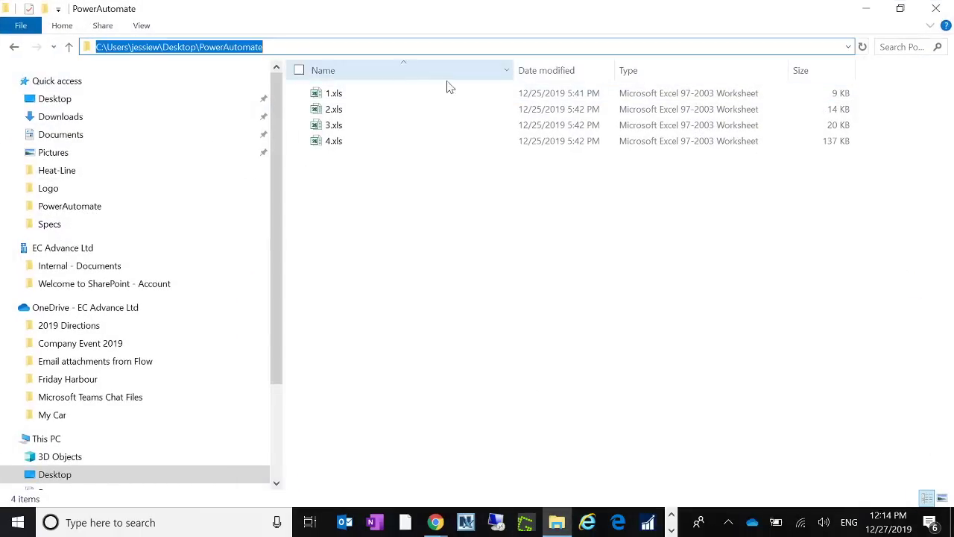
click(869, 11)
key(ctrl+a)
key(ctrl+v)
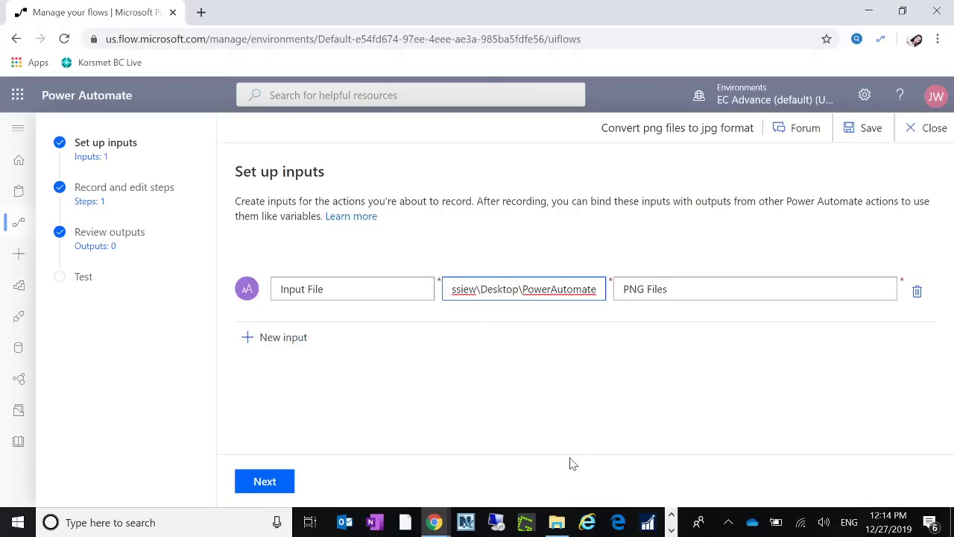
- Check the first workbook's file name in the PowerAutomate folder and append \1.xls to the Input File path
click(557, 522)
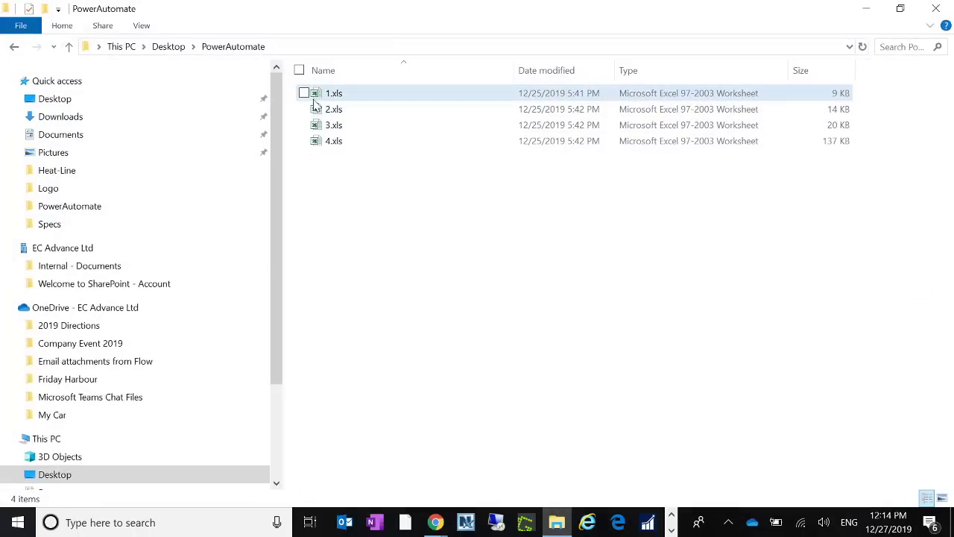
click(331, 97)
right_click(333, 97)
click(239, 425)
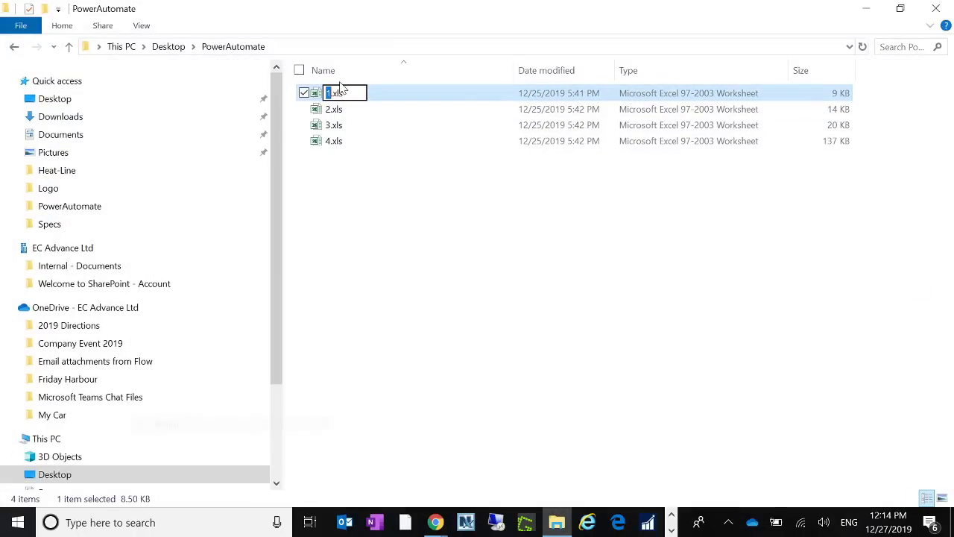
click(866, 8)
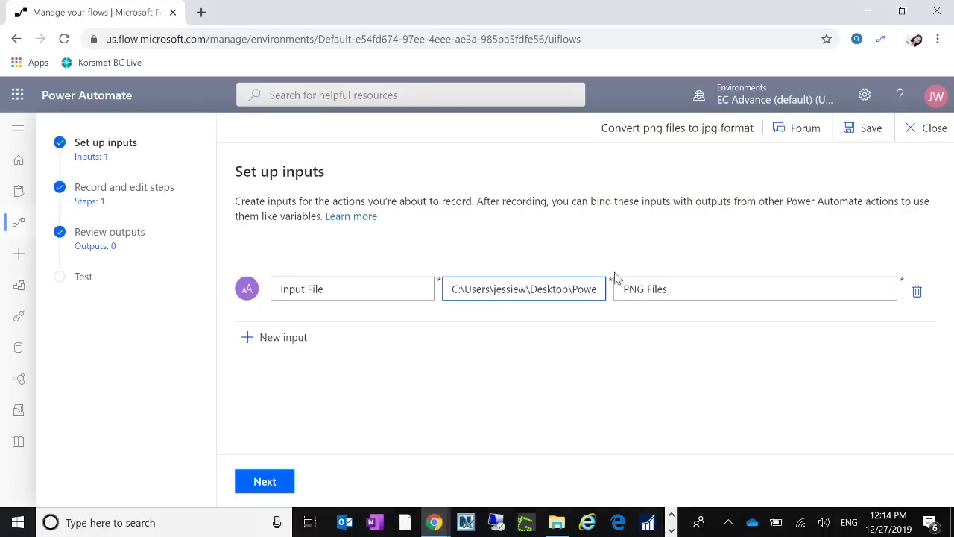
text(rAutomate\)
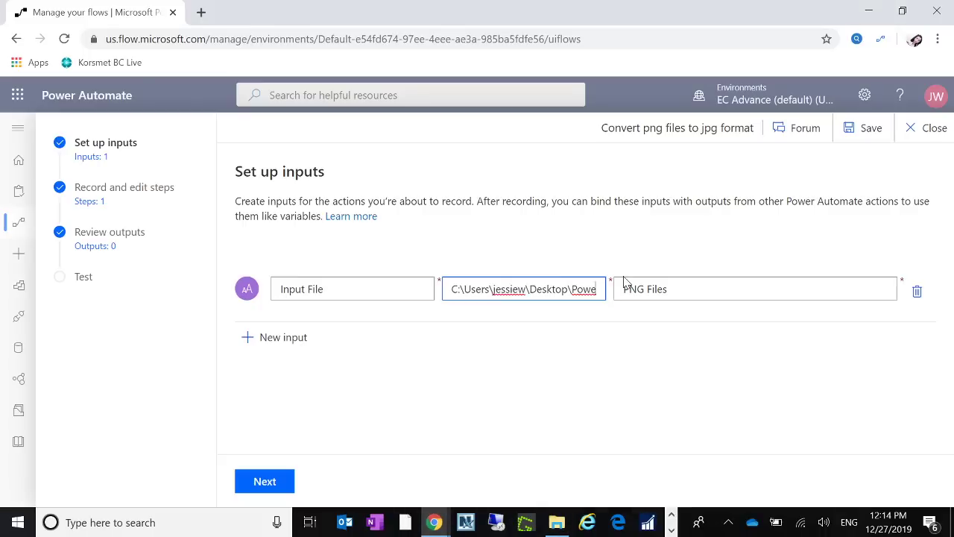
text(1.xls)
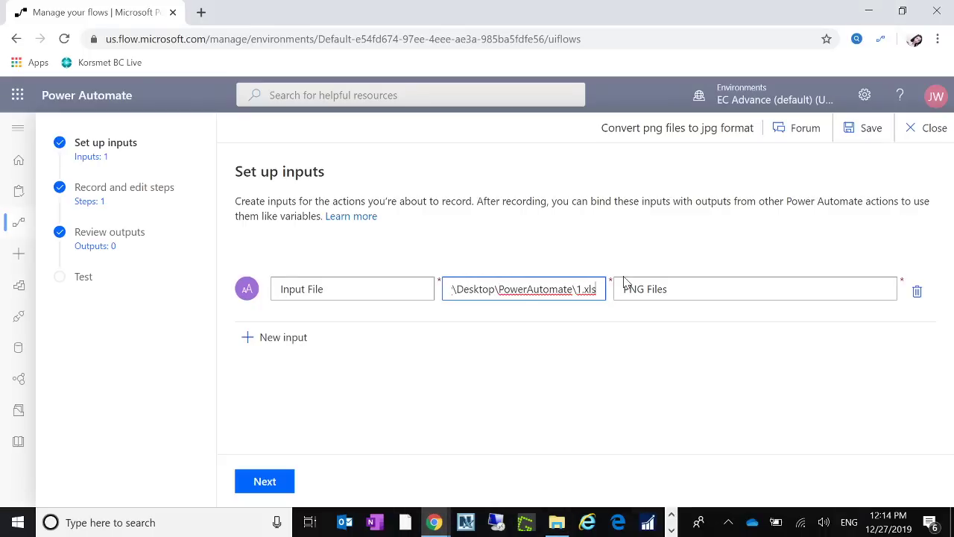
- Set the Input File description to "xls File" and proceed to the Record and edit steps stage
key(Tab)
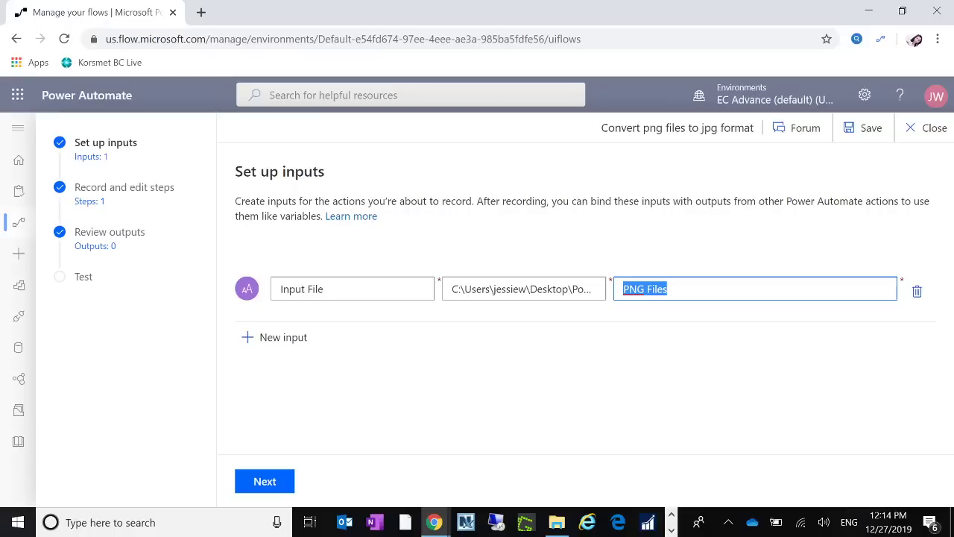
text(xls)
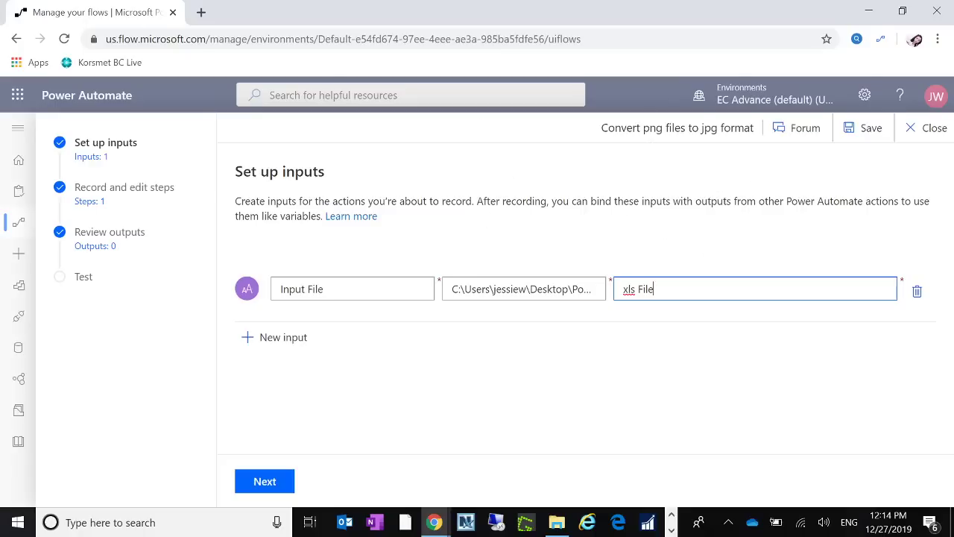
click(281, 487)
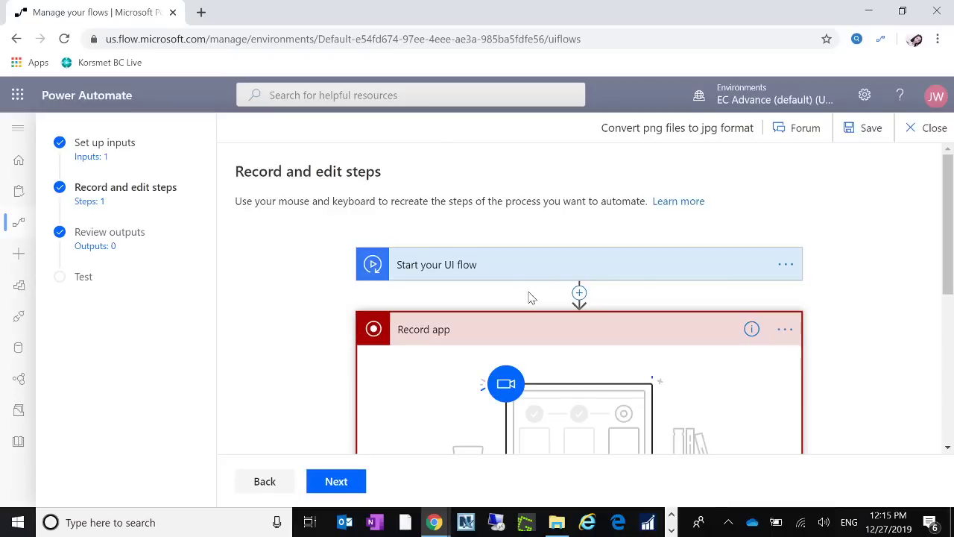
- Switch to Paint and close the open 1.png image
scroll(605, 398, down, 4)
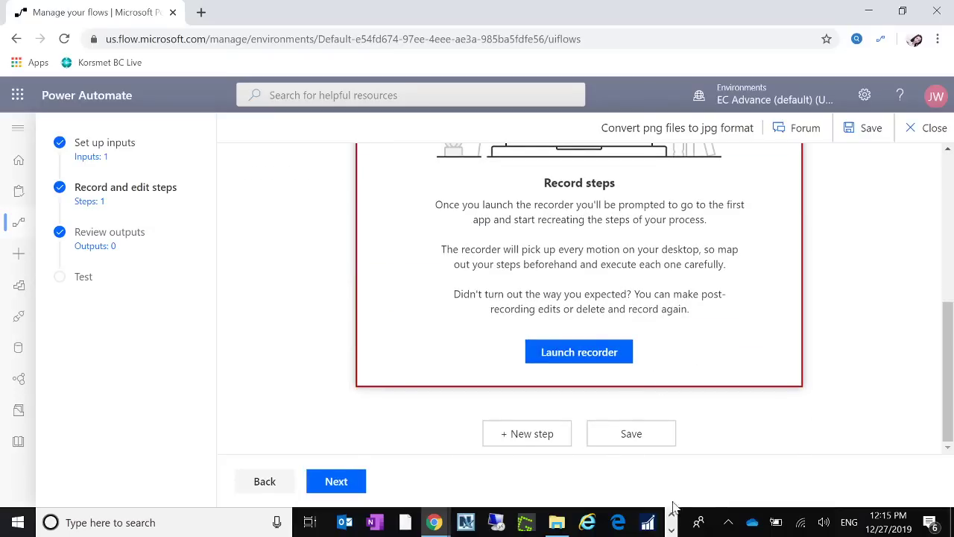
click(462, 521)
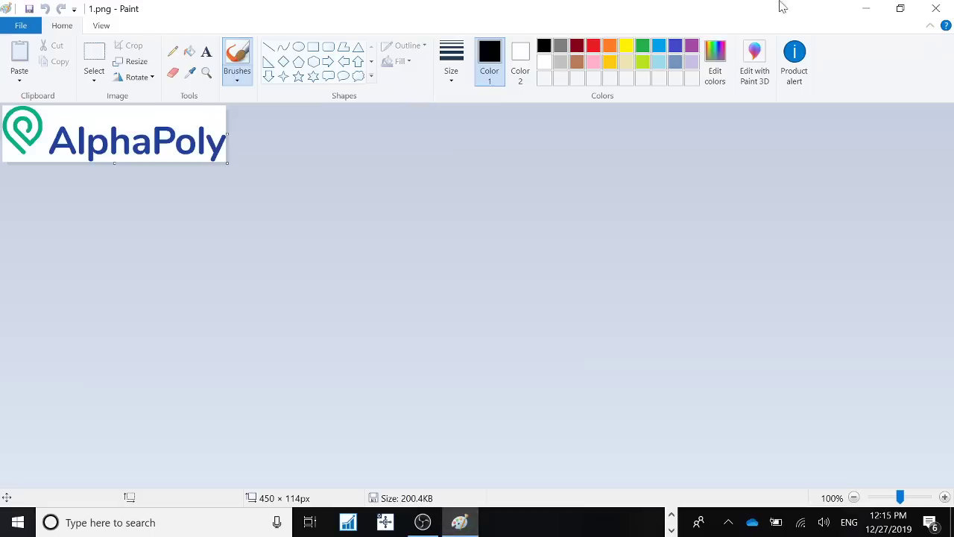
click(937, 9)
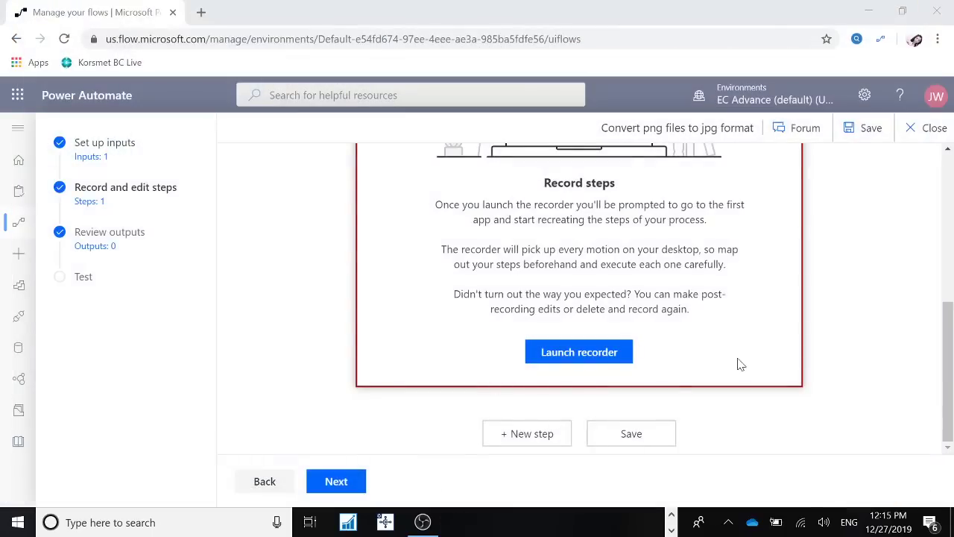
- Launch the recorder from the Record app step
scroll(737, 360, up, 3)
scroll(737, 361, down, 3)
scroll(731, 352, up, 2)
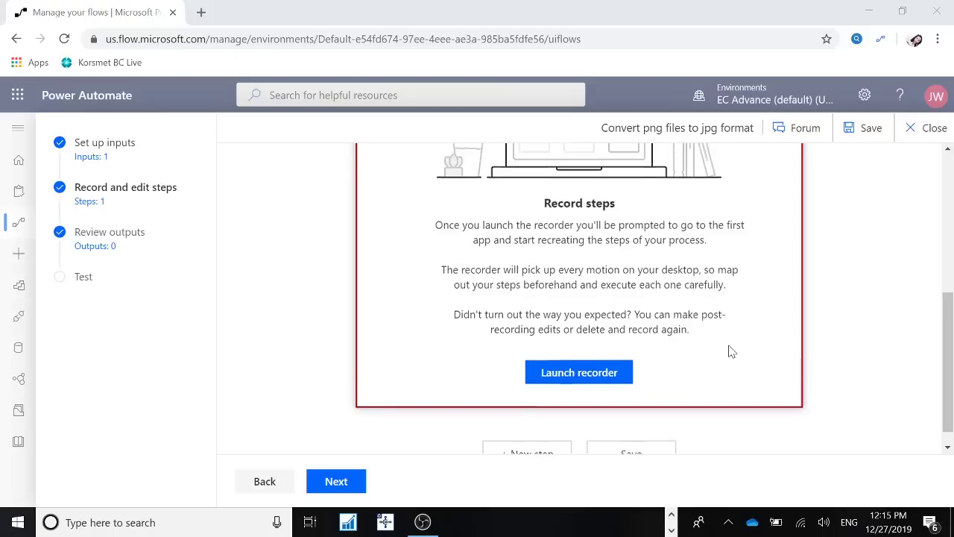
scroll(730, 352, up, 2)
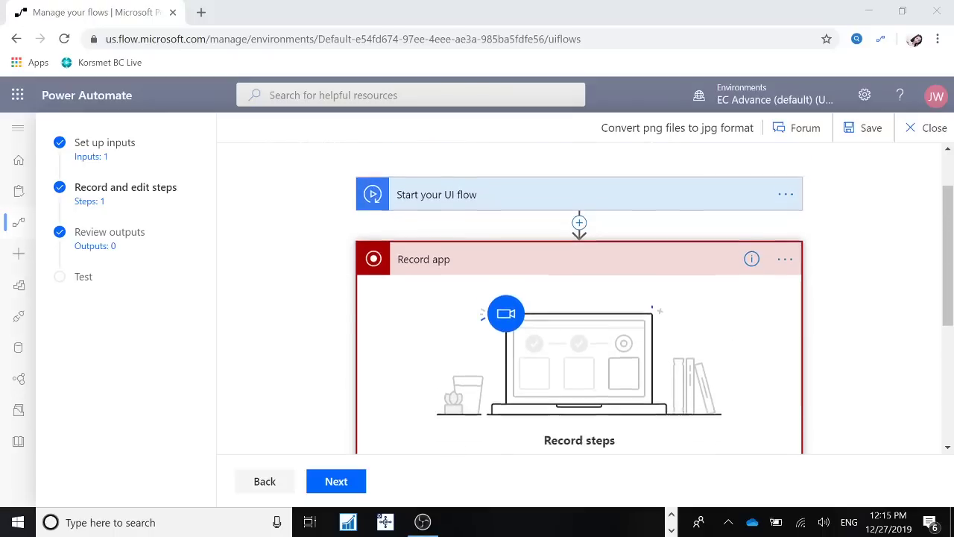
scroll(731, 351, down, 3)
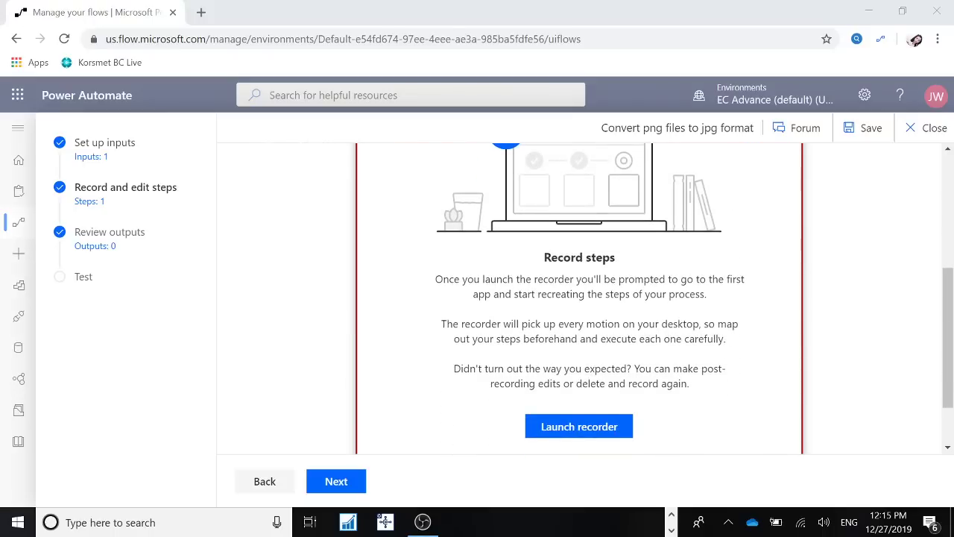
click(589, 428)
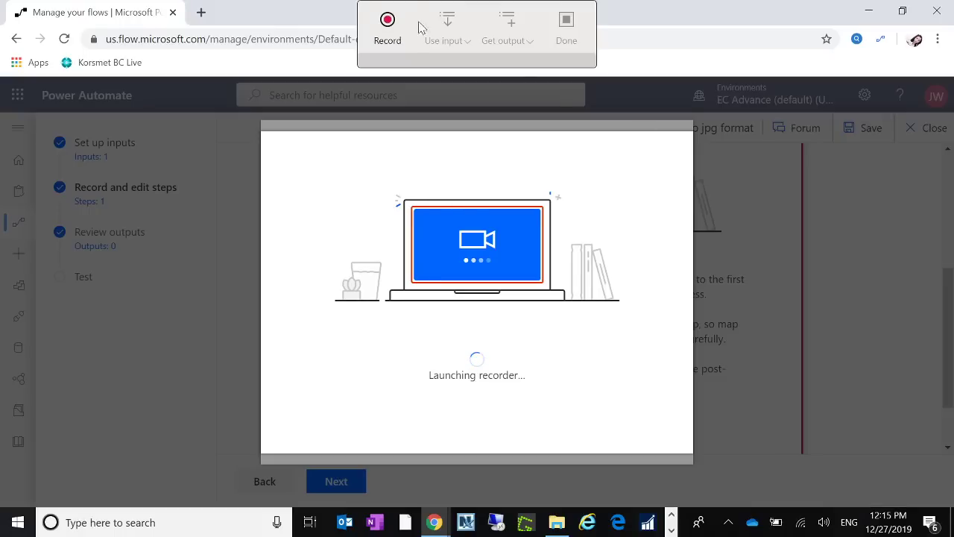
- Start recording the desktop steps and launch Excel by searching Windows for "excel"
click(405, 29)
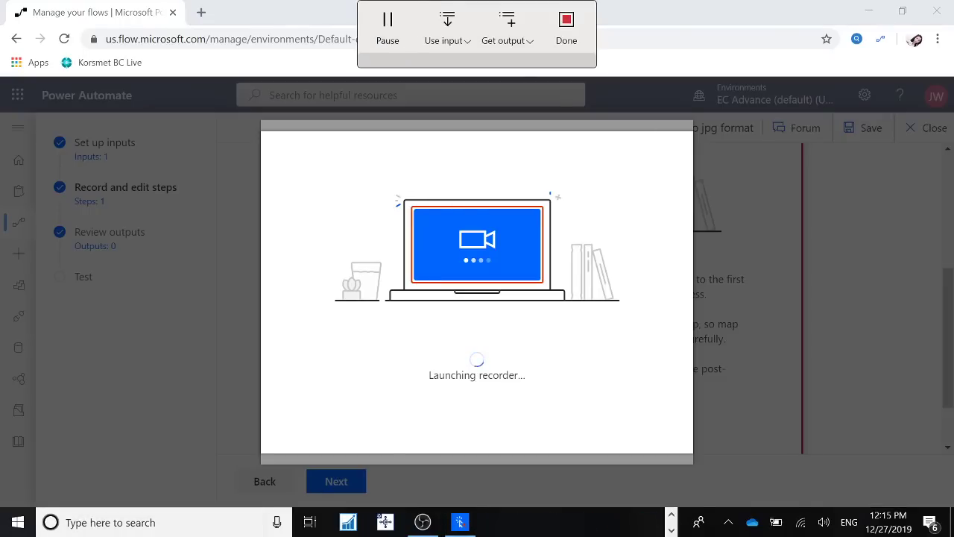
click(196, 524)
text(e)
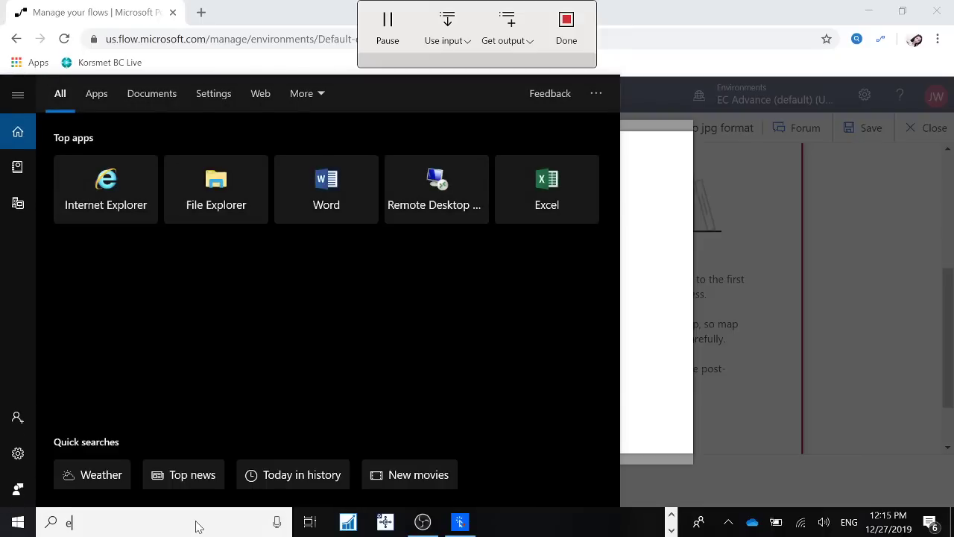
text(xcel)
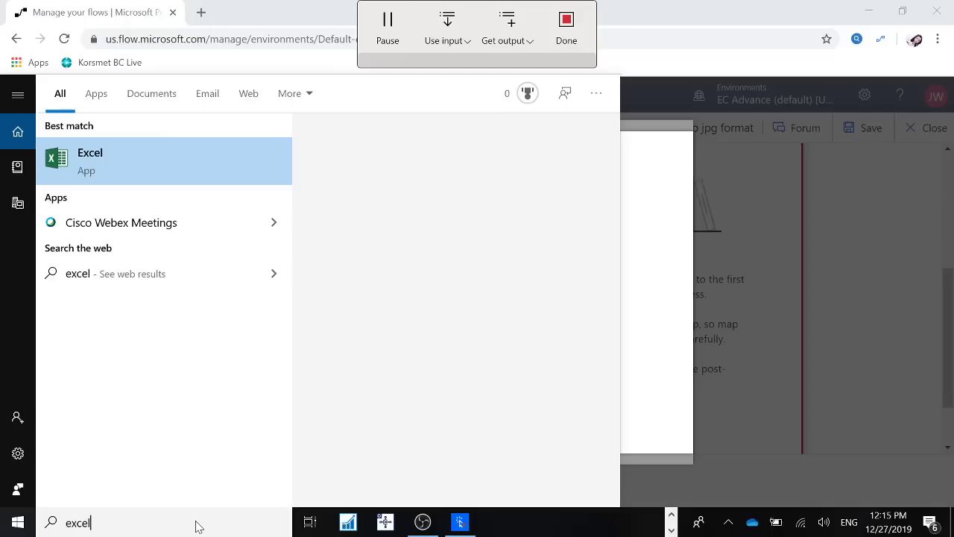
click(137, 154)
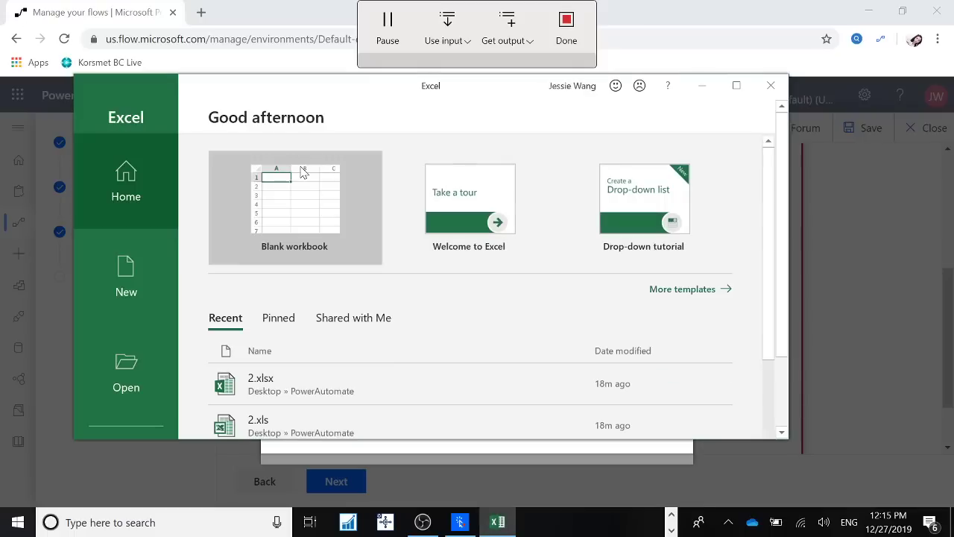
- Browse for a workbook to open in Excel and go to the PowerAutomate folder on the Desktop
click(135, 364)
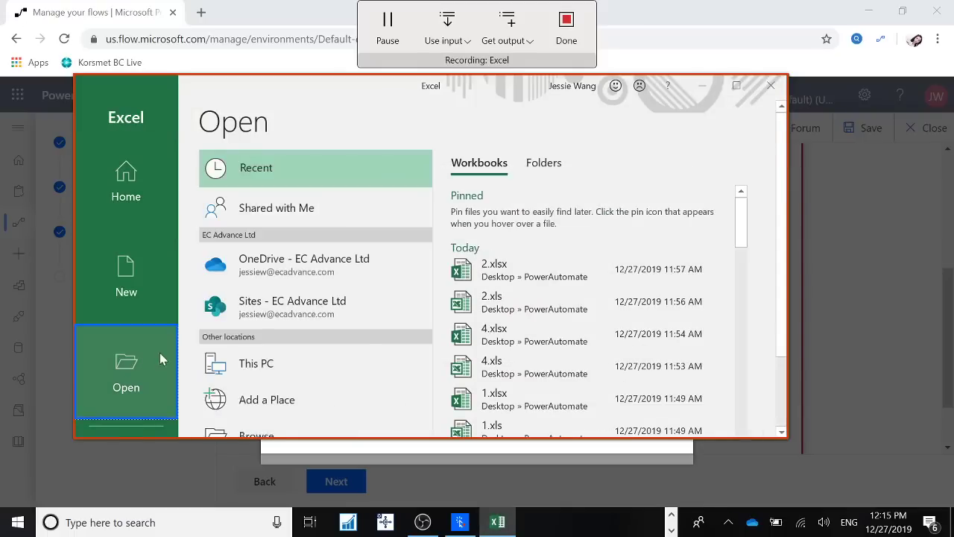
scroll(160, 356, down, 2)
click(301, 354)
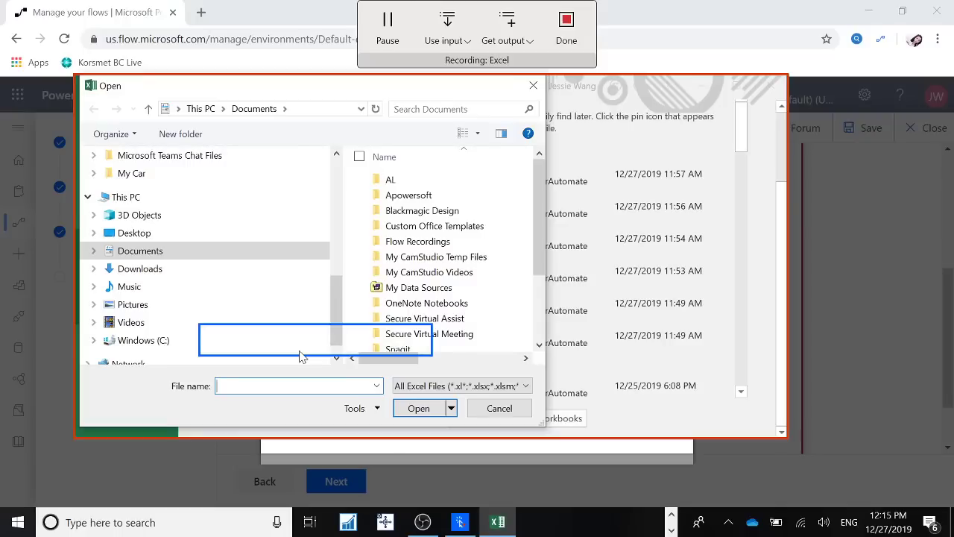
click(162, 235)
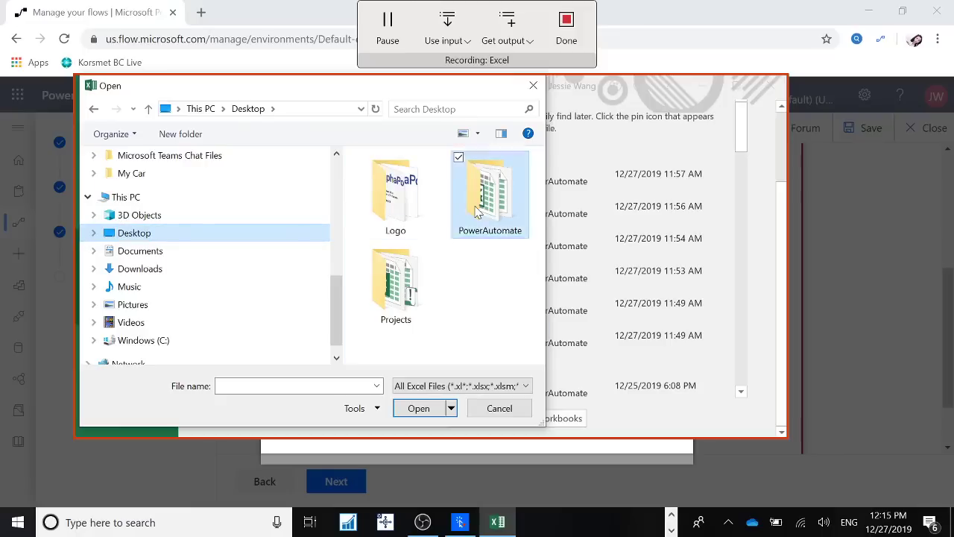
click(477, 211)
double_click(477, 211)
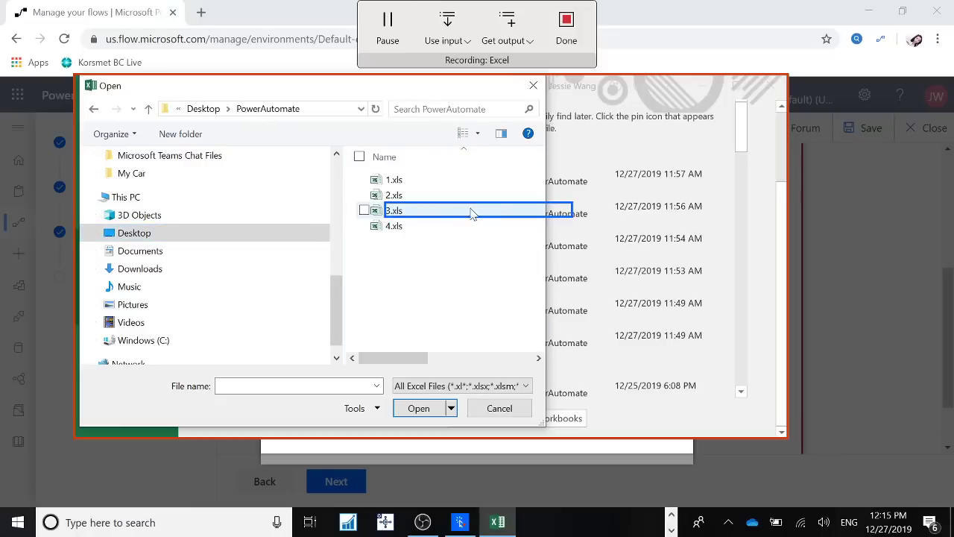
- Assign the flow's file path input to the File name of the Open dialog and open the 1.xls workbook
click(460, 43)
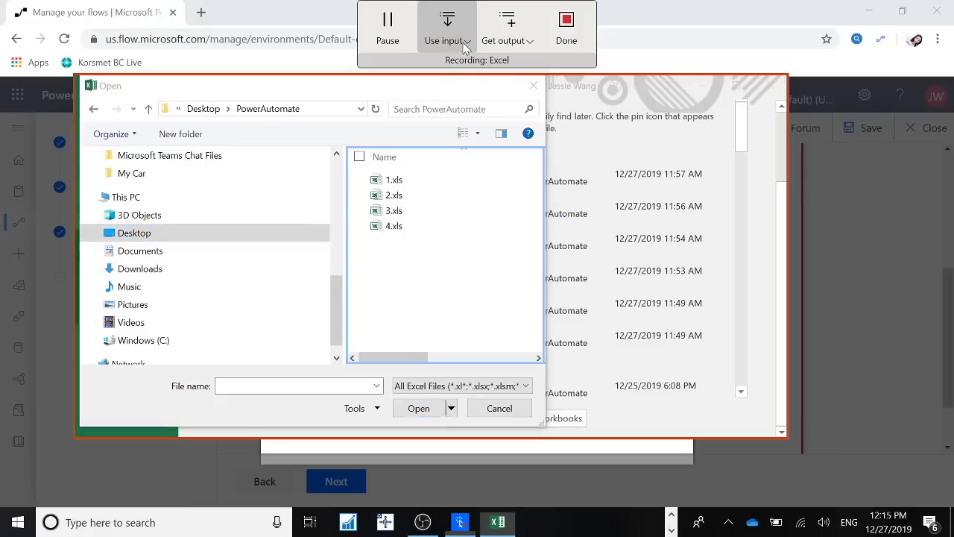
click(460, 131)
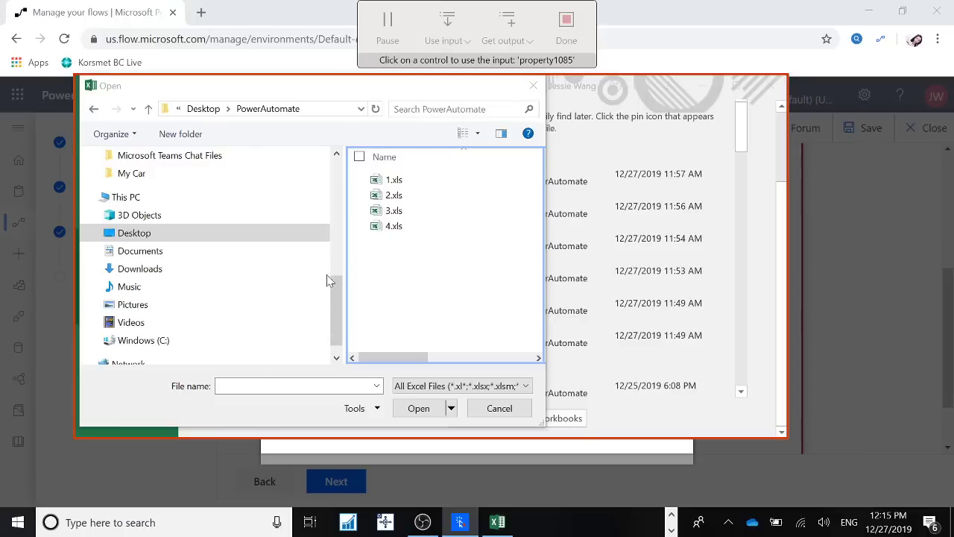
click(253, 385)
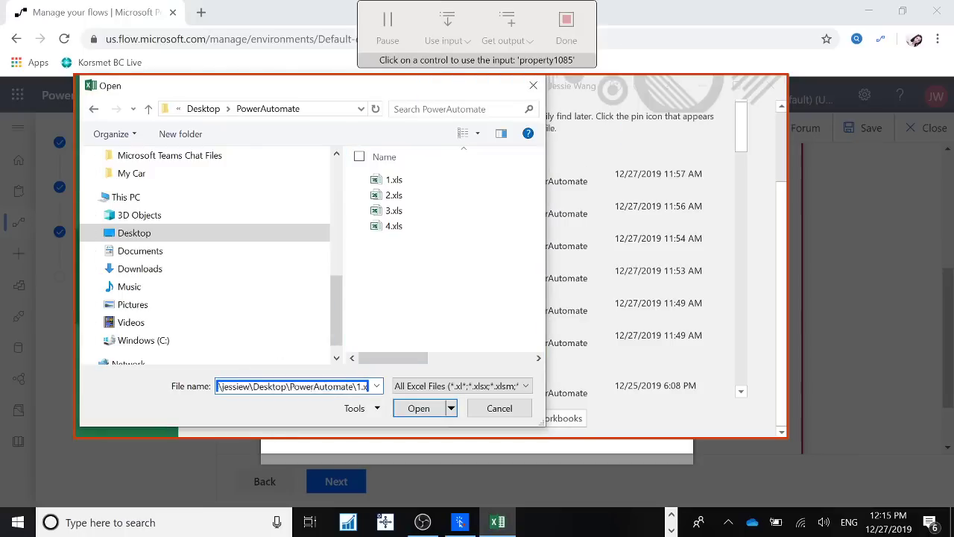
click(420, 410)
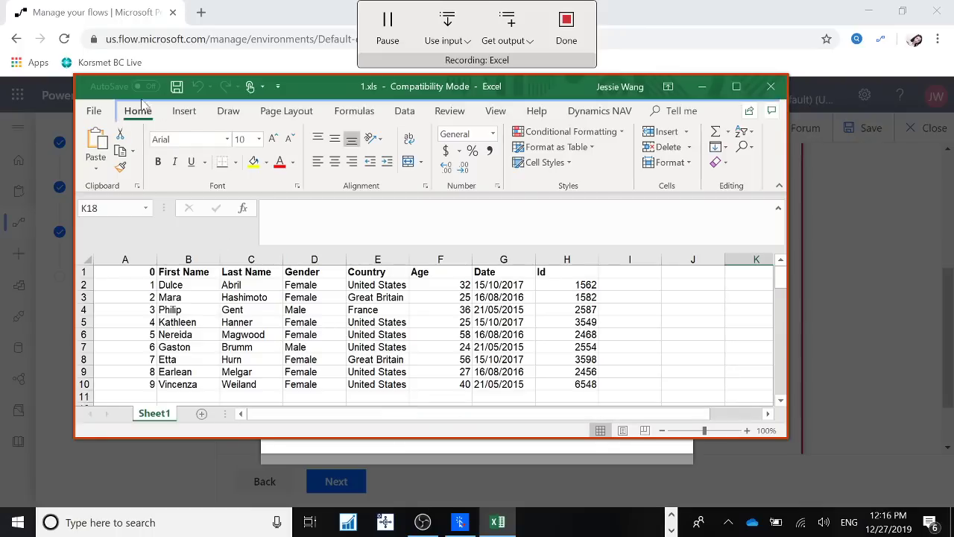
- Save a copy of the workbook as 1 in Excel Workbook (*.xlsx) format in the PowerAutomate folder
click(95, 112)
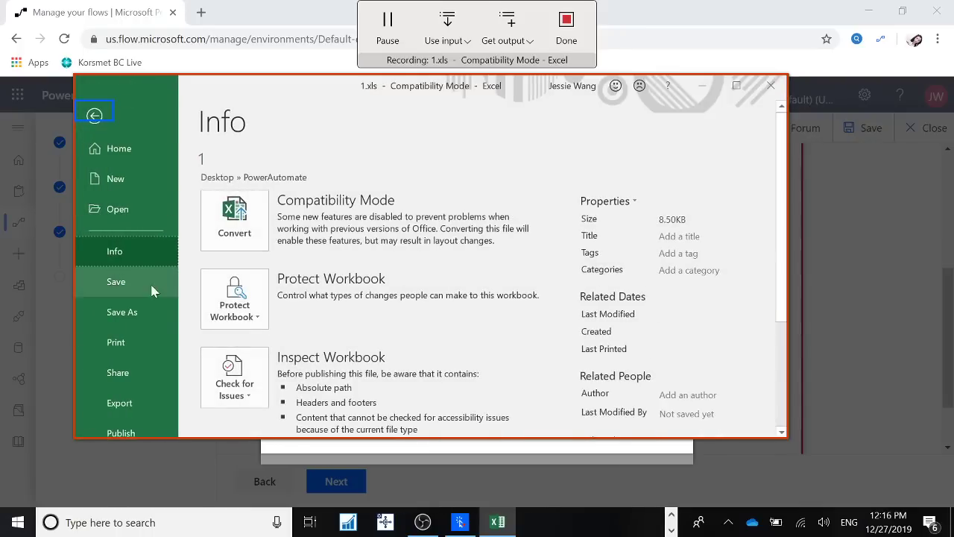
click(125, 316)
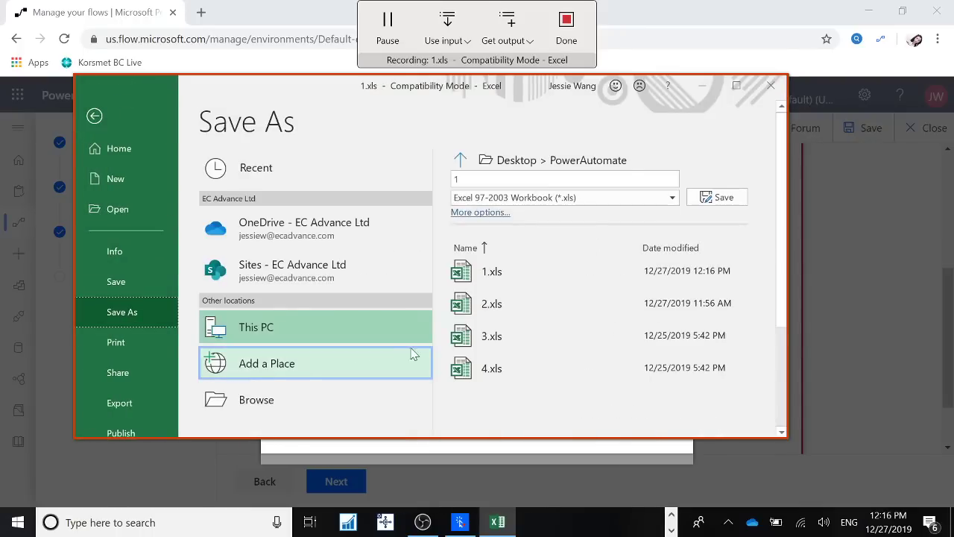
click(672, 199)
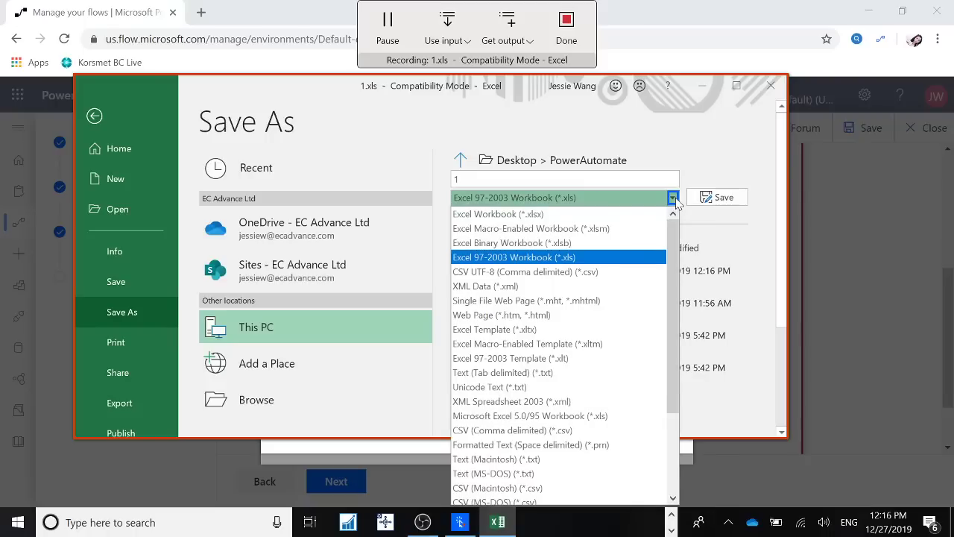
click(572, 214)
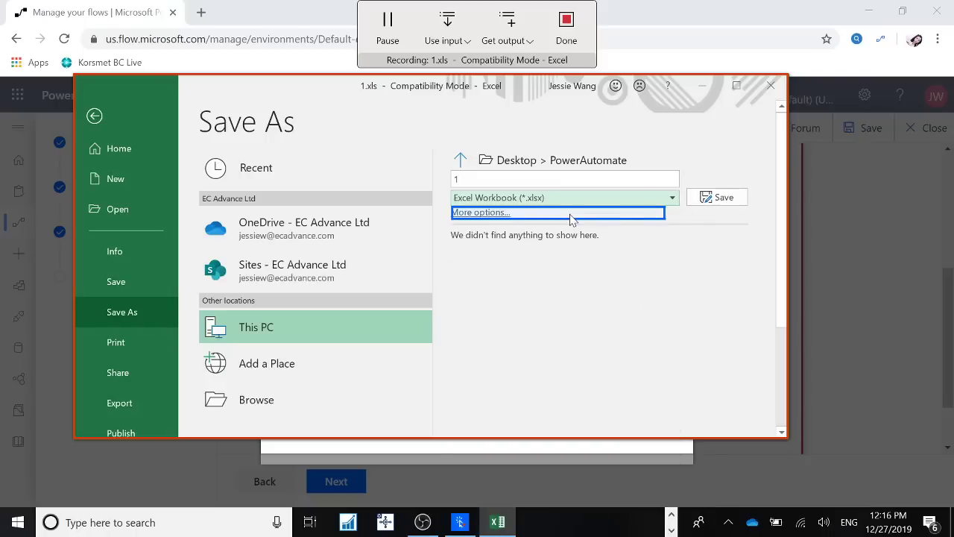
click(723, 198)
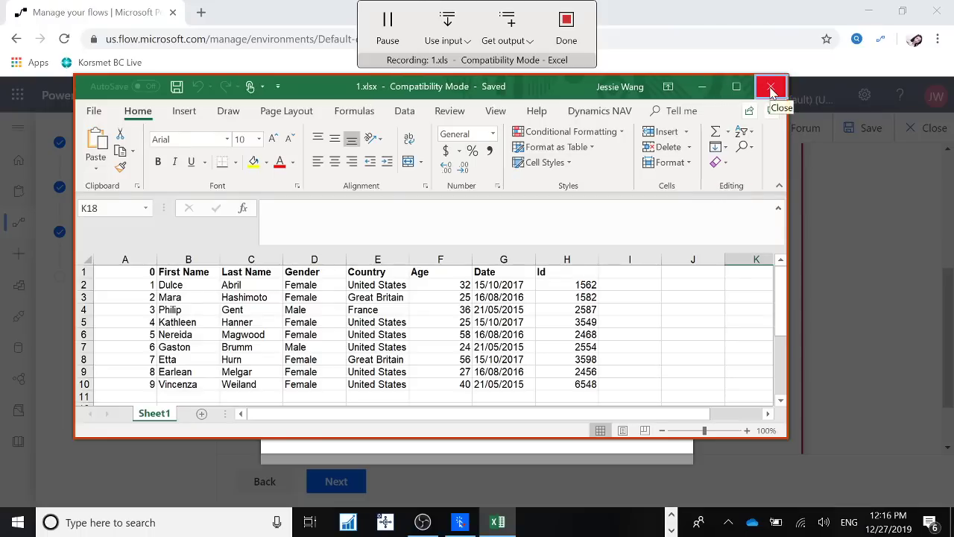
- Close the 1.xlsx workbook and finish the recording
click(772, 90)
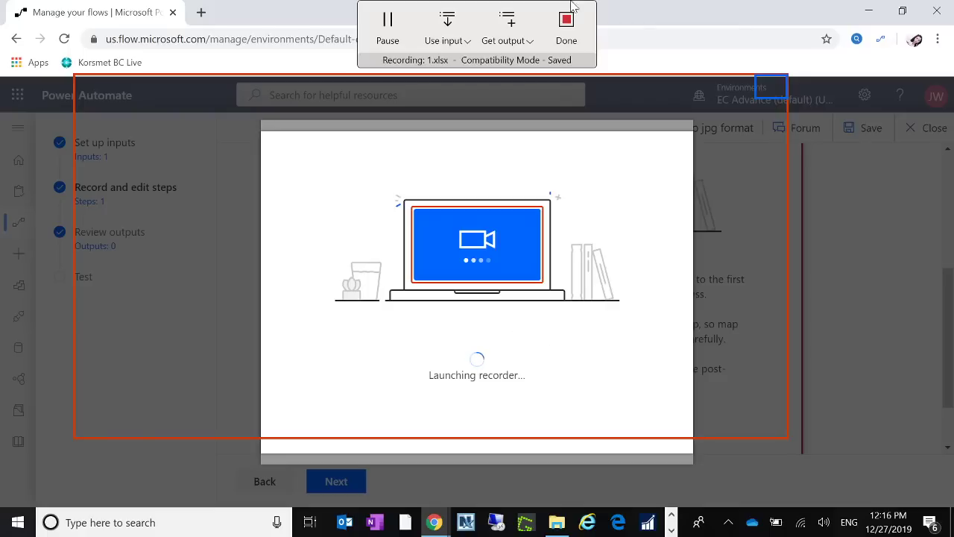
click(566, 26)
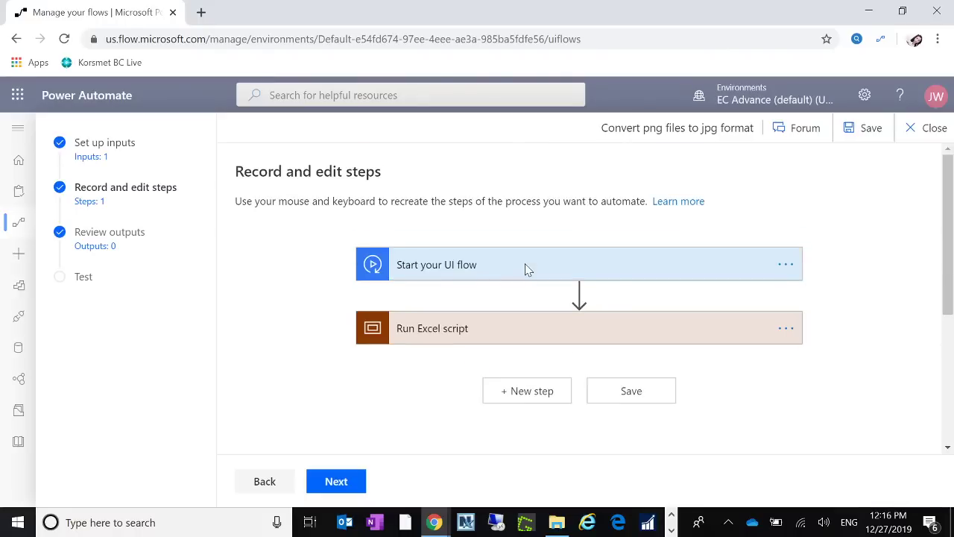
- Expand the Run Excel script step and review its recorded actions from Launch Excel through LeftClick 14
click(442, 330)
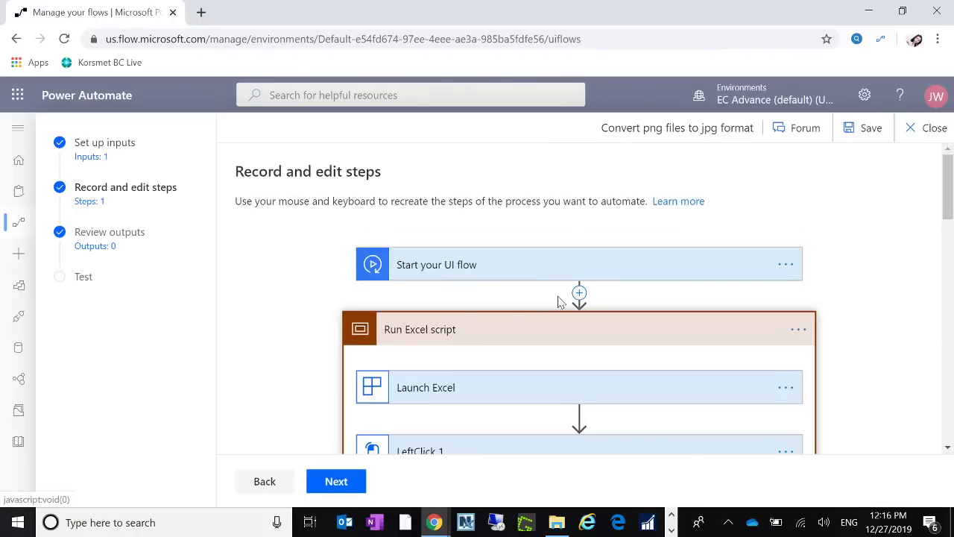
scroll(675, 316, down, 13)
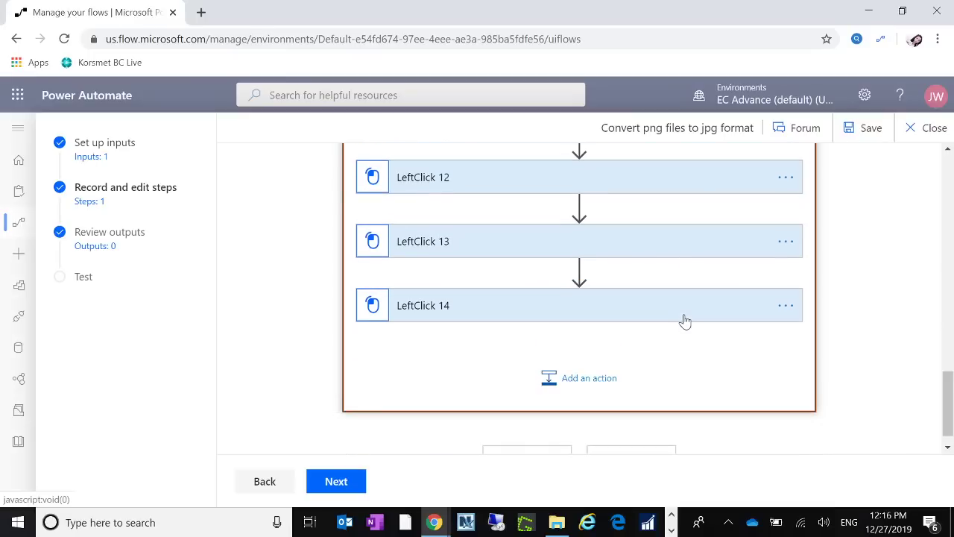
scroll(524, 270, up, 13)
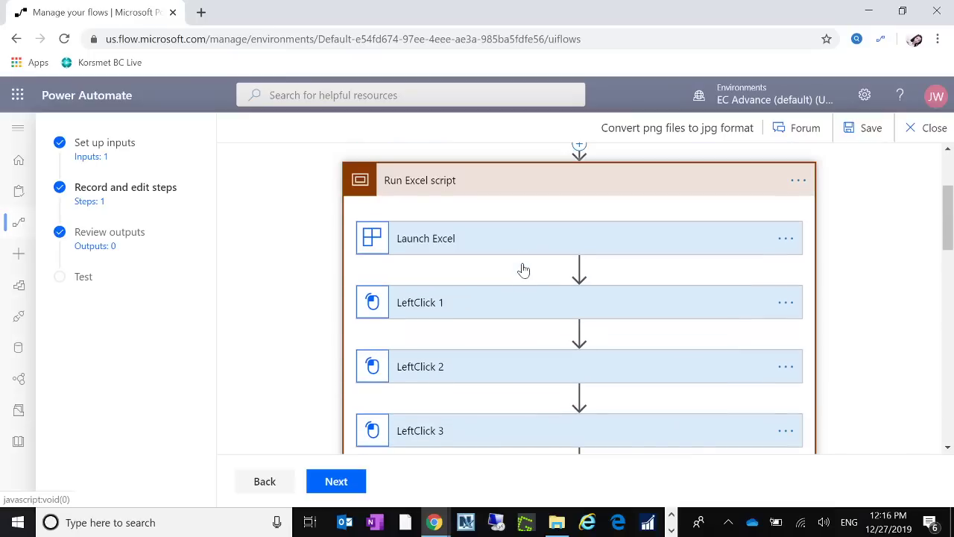
scroll(539, 335, down, 10)
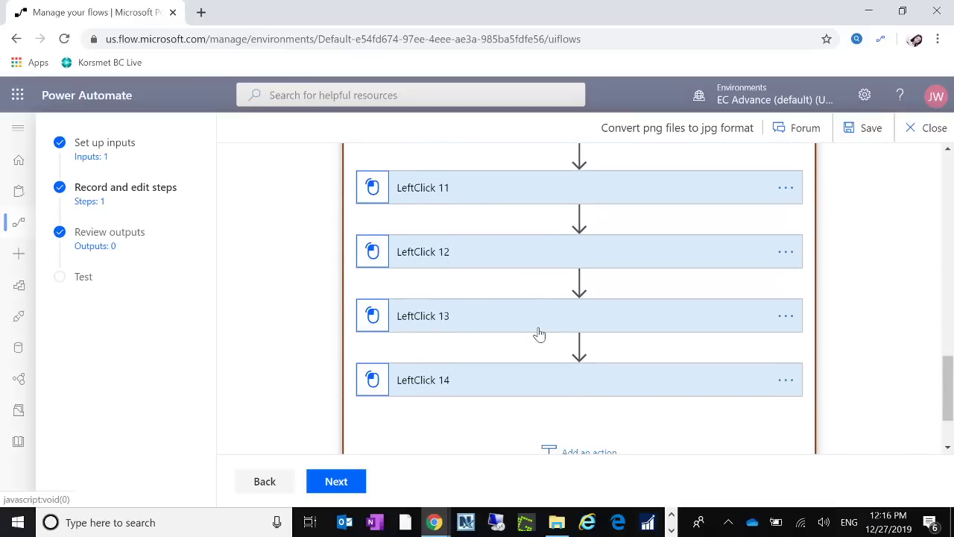
scroll(576, 322, up, 10)
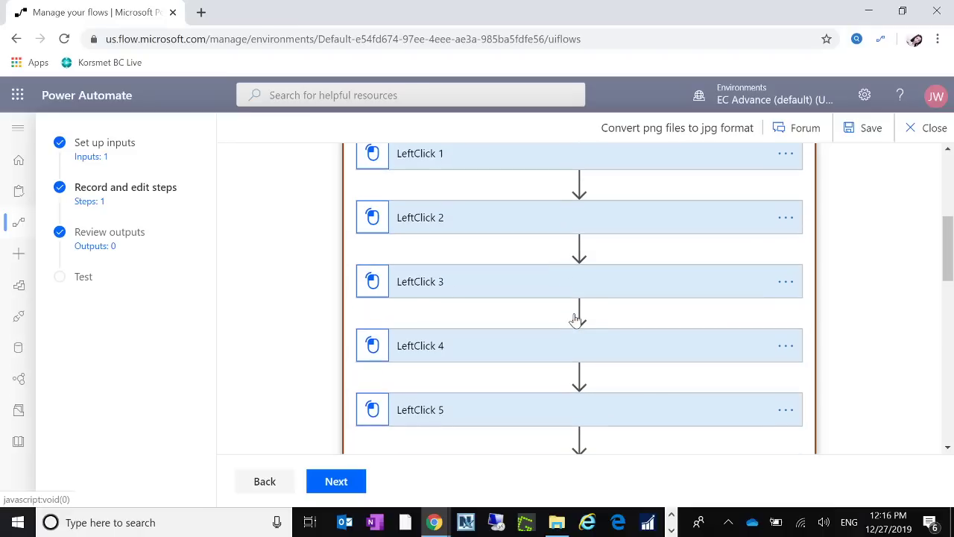
scroll(575, 320, up, 5)
scroll(576, 321, down, 4)
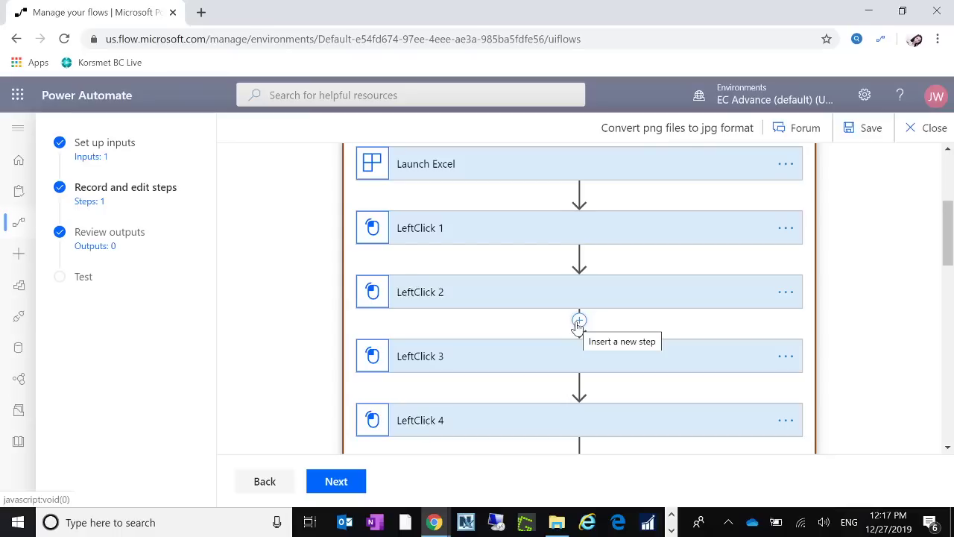
scroll(713, 335, down, 10)
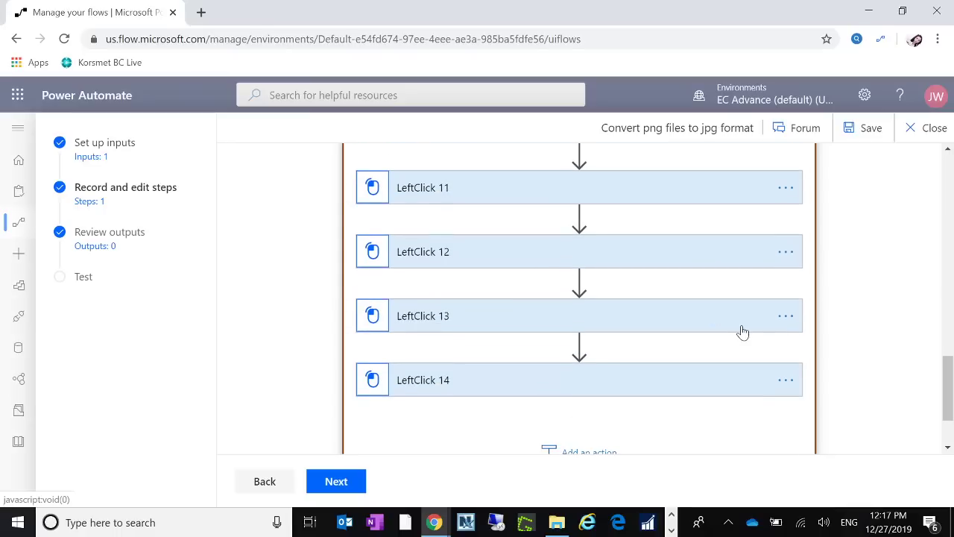
- Peek at the code of the LeftClick 14 action, close it, and examine the action's screenshot
click(787, 381)
click(793, 388)
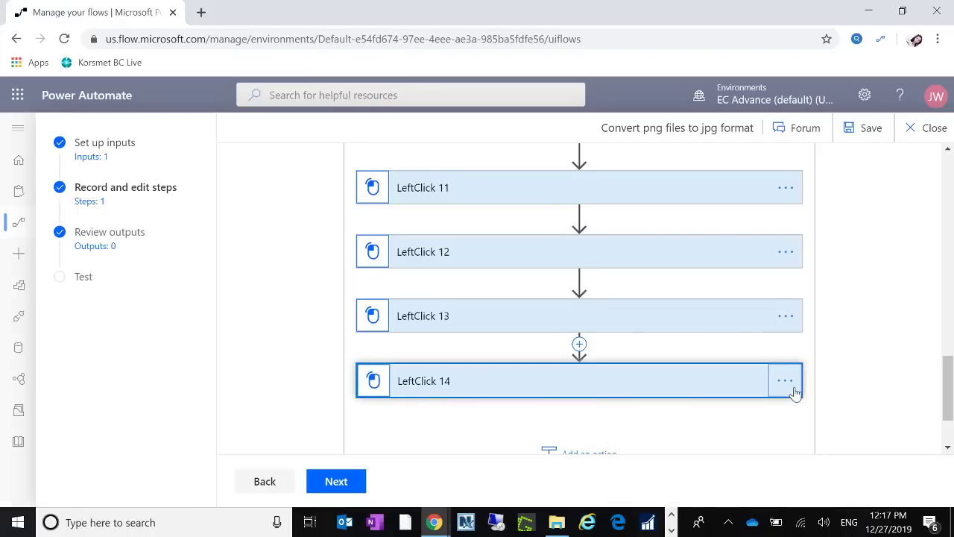
click(785, 381)
click(624, 462)
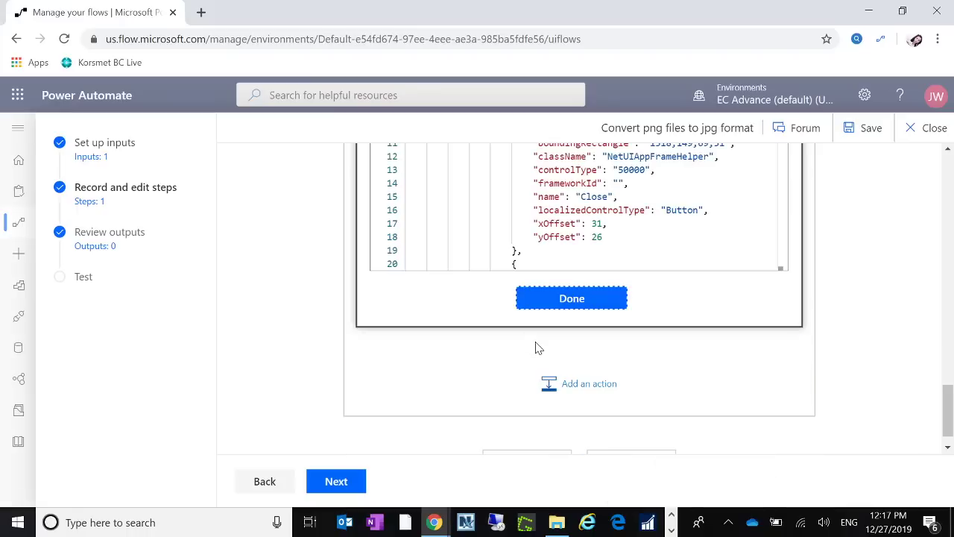
click(589, 300)
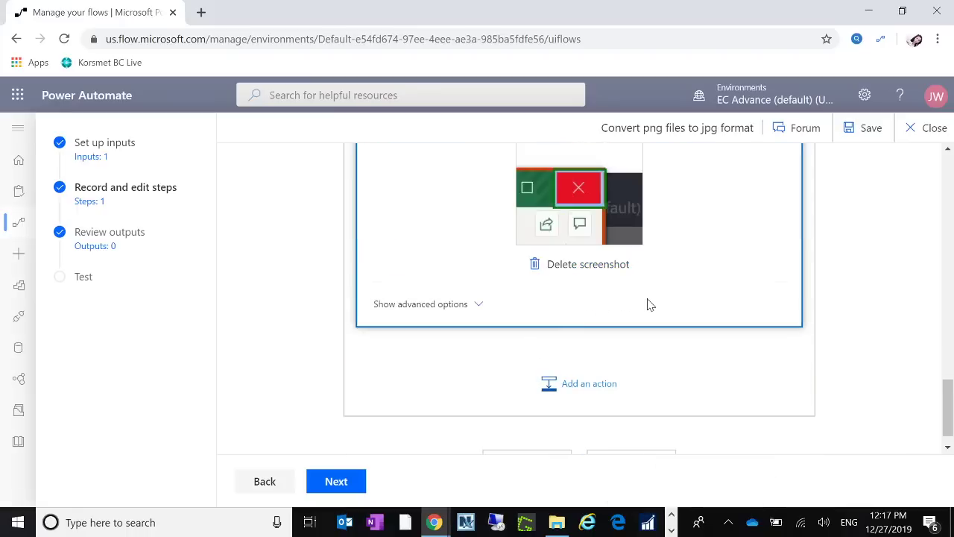
scroll(653, 304, up, 3)
scroll(653, 304, down, 3)
scroll(740, 268, up, 3)
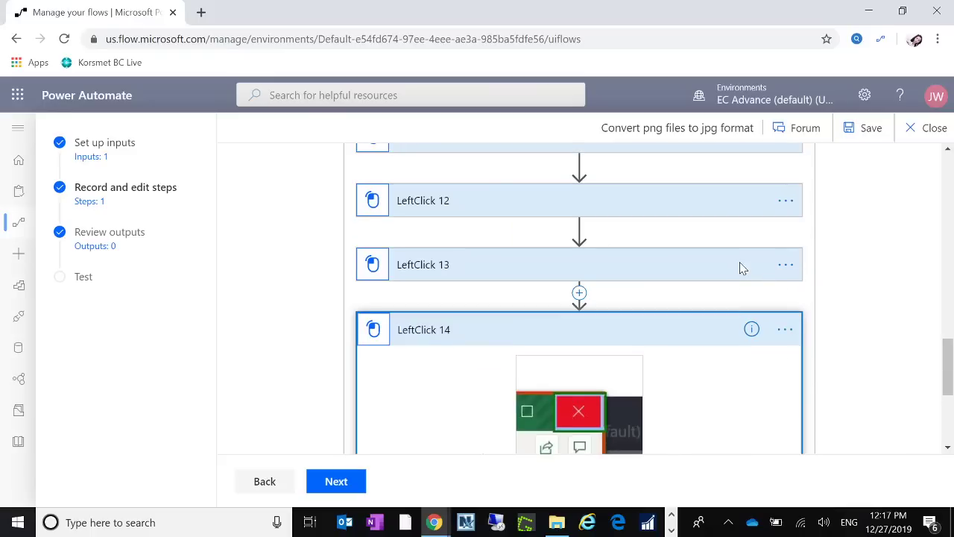
- Peek at the code of the LeftClick 13 action, close it, and examine which control its screenshot shows
click(789, 267)
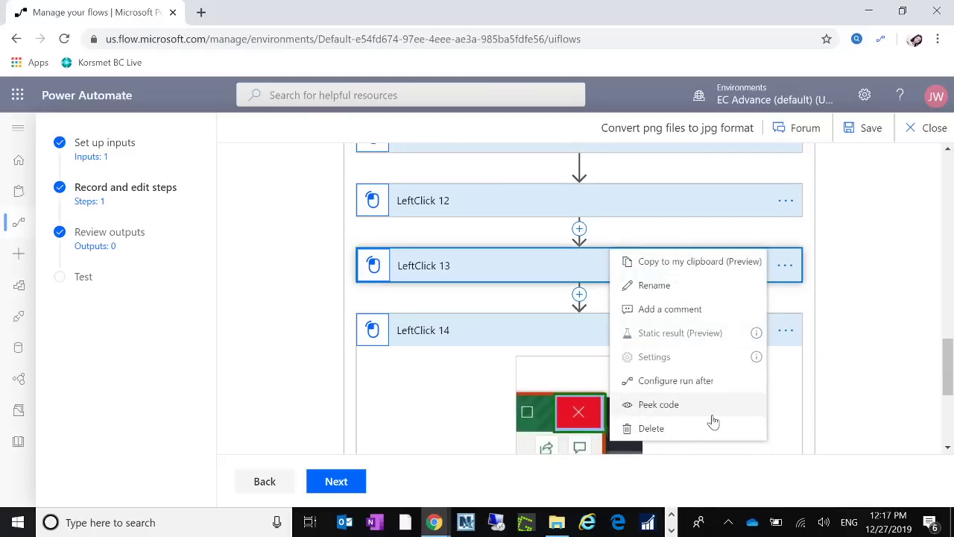
click(695, 409)
click(572, 298)
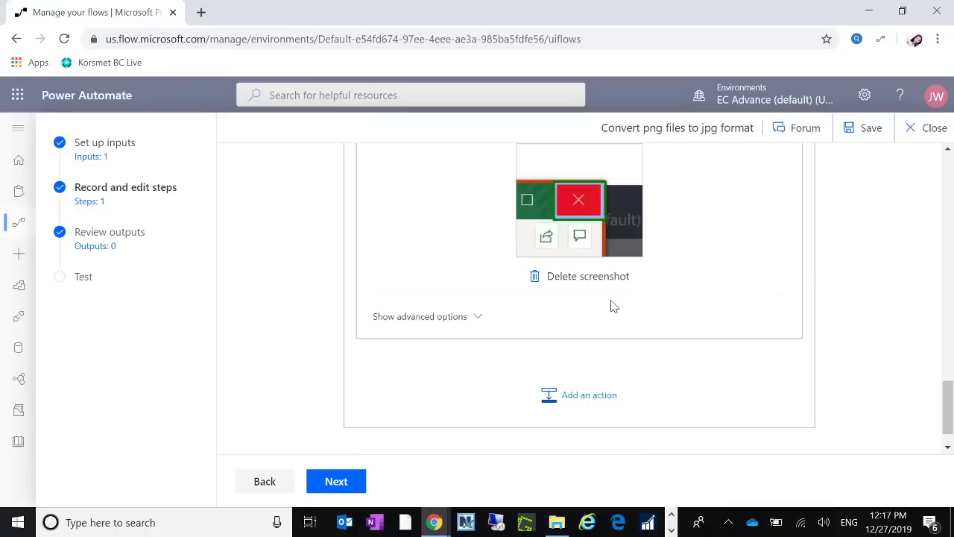
scroll(626, 313, down, 3)
scroll(641, 326, up, 6)
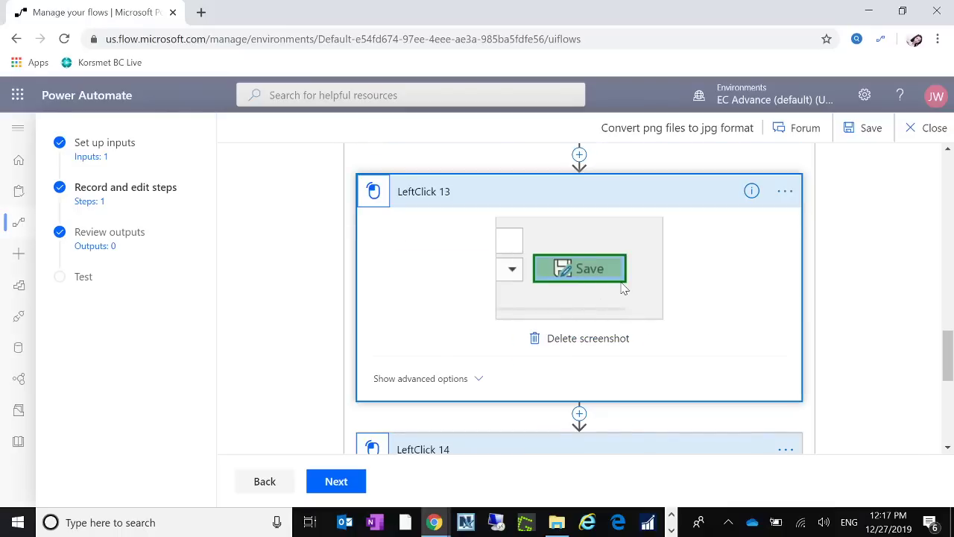
scroll(625, 289, up, 4)
scroll(664, 298, down, 3)
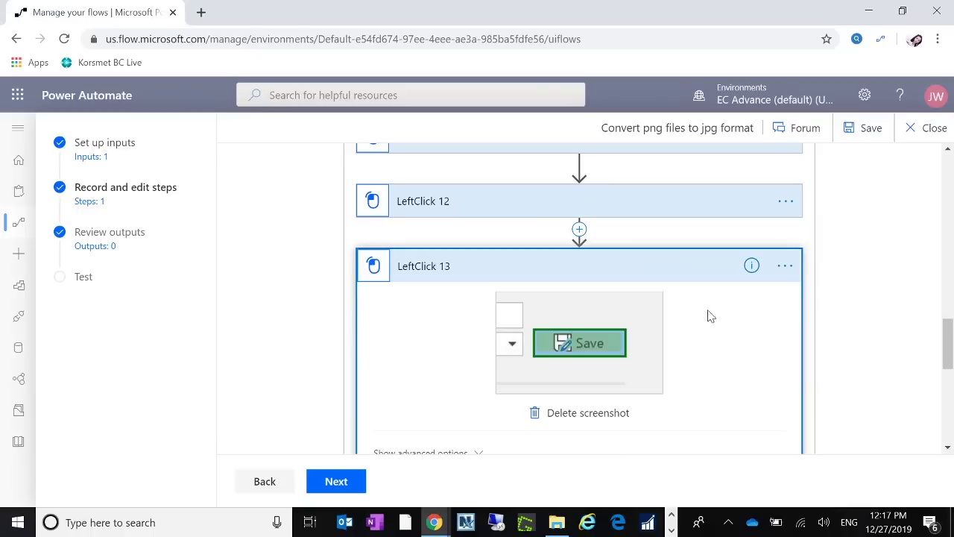
- Peek at the code of the LeftClick 12 action, close it, and examine which list item its screenshot shows
click(788, 203)
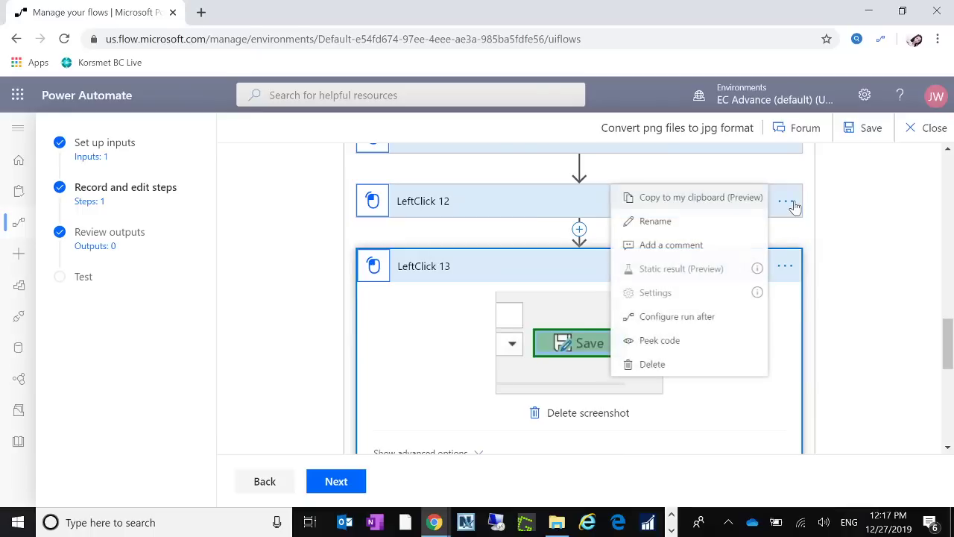
click(659, 341)
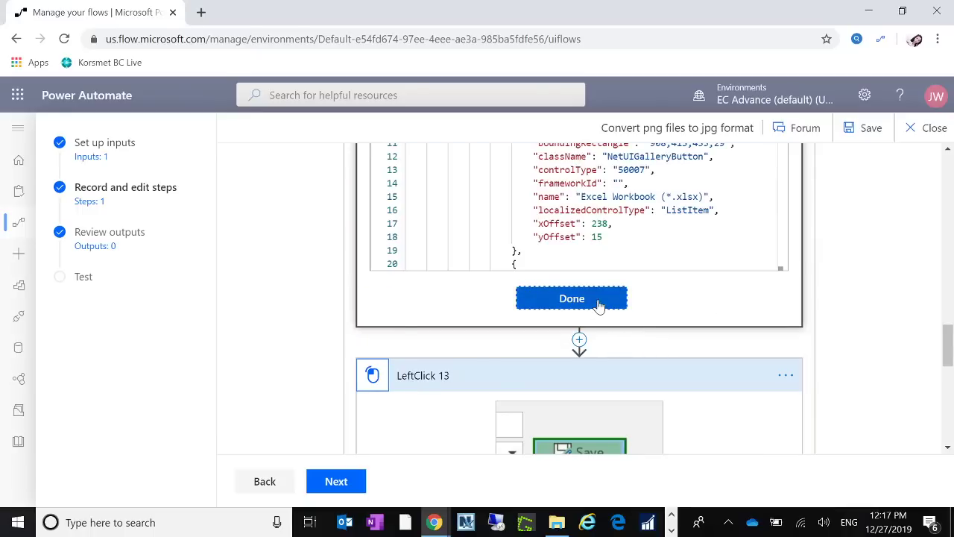
click(599, 301)
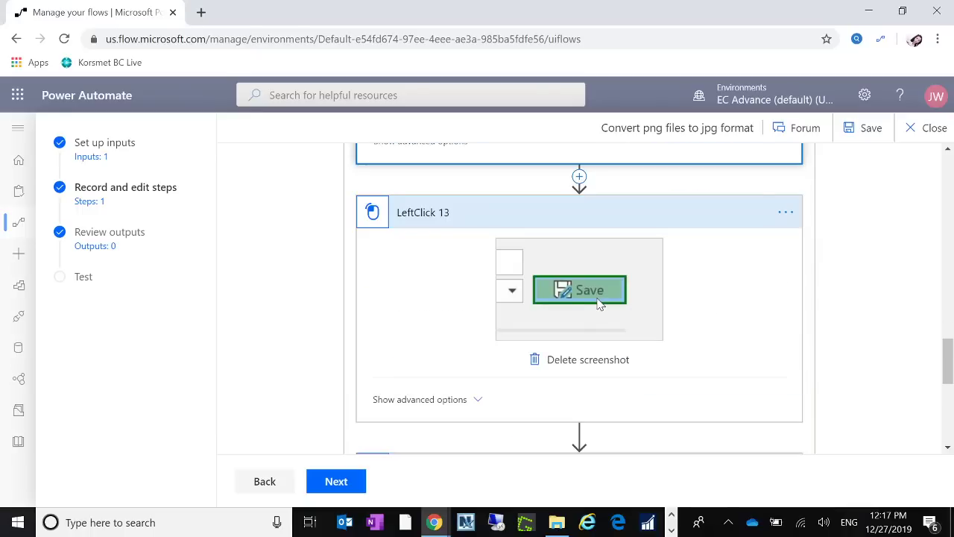
scroll(600, 305, down, 5)
scroll(601, 311, up, 8)
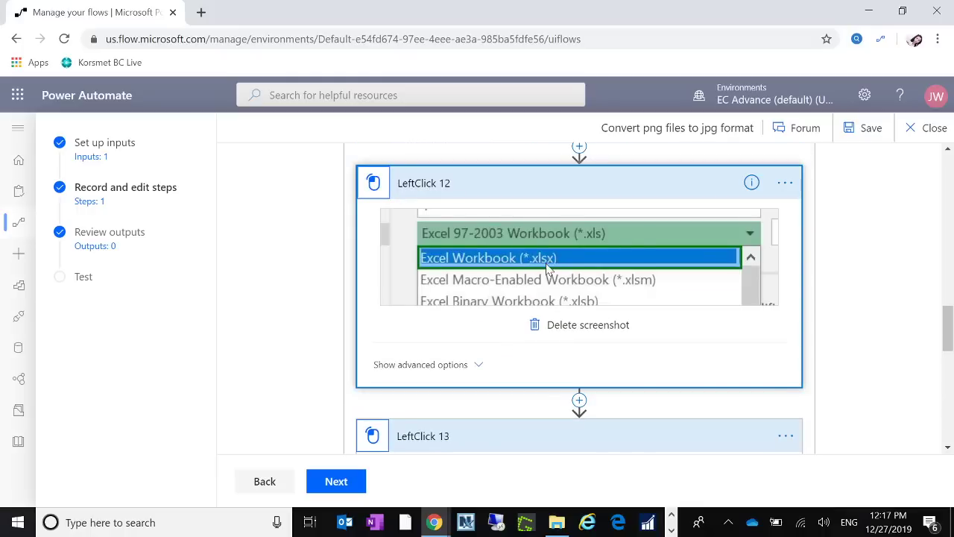
- Peek at the code of the LeftClick 11 action, close it, and examine which control its screenshot highlights
scroll(633, 291, up, 3)
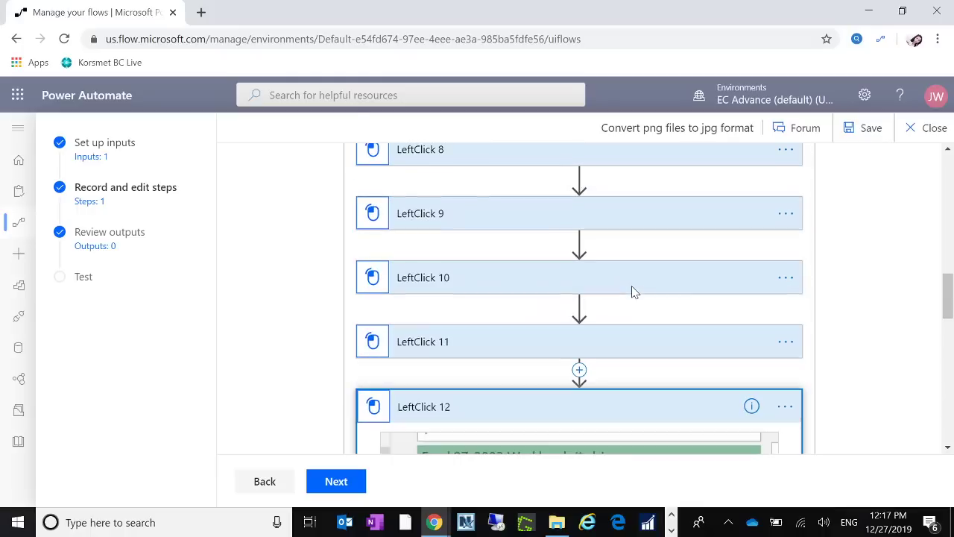
click(787, 343)
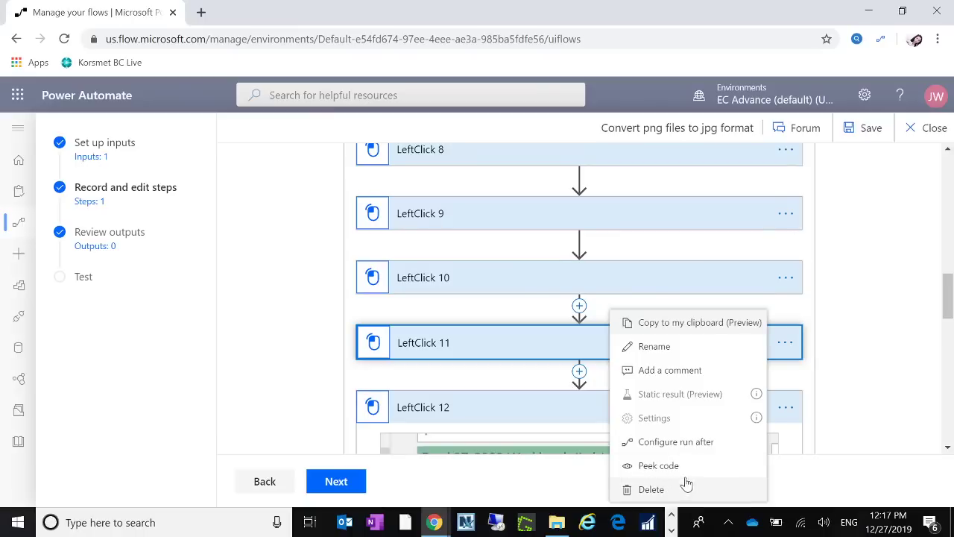
click(659, 466)
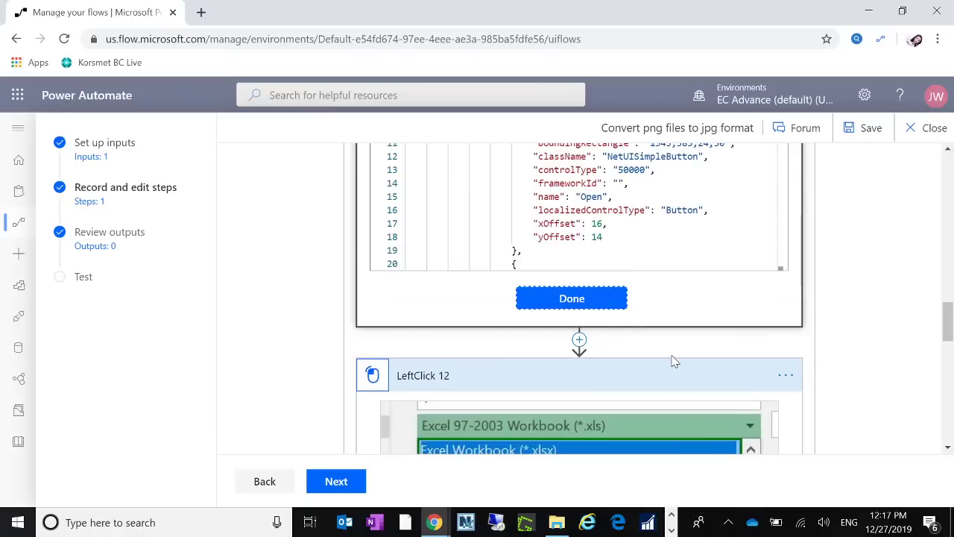
click(608, 313)
scroll(607, 313, up, 1)
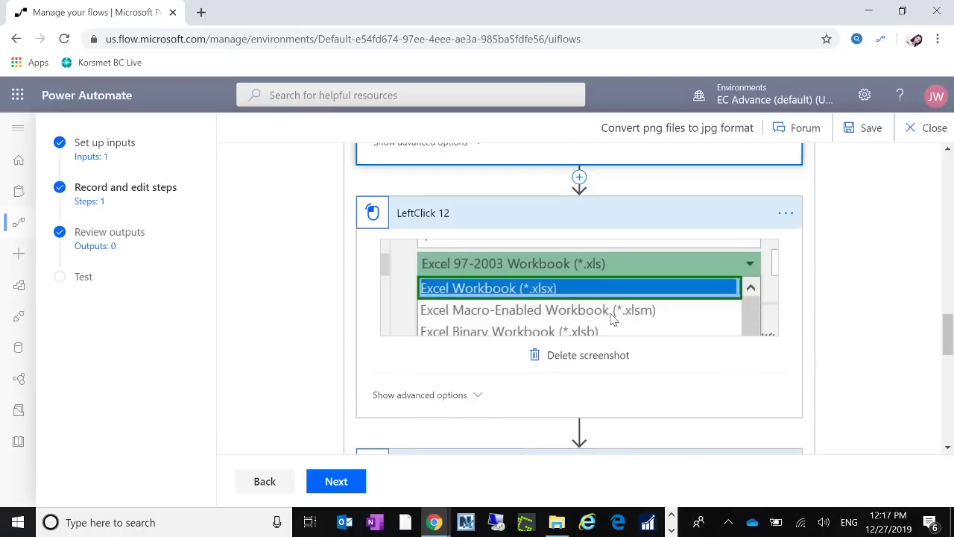
scroll(612, 320, down, 3)
scroll(664, 343, up, 4)
scroll(668, 348, up, 4)
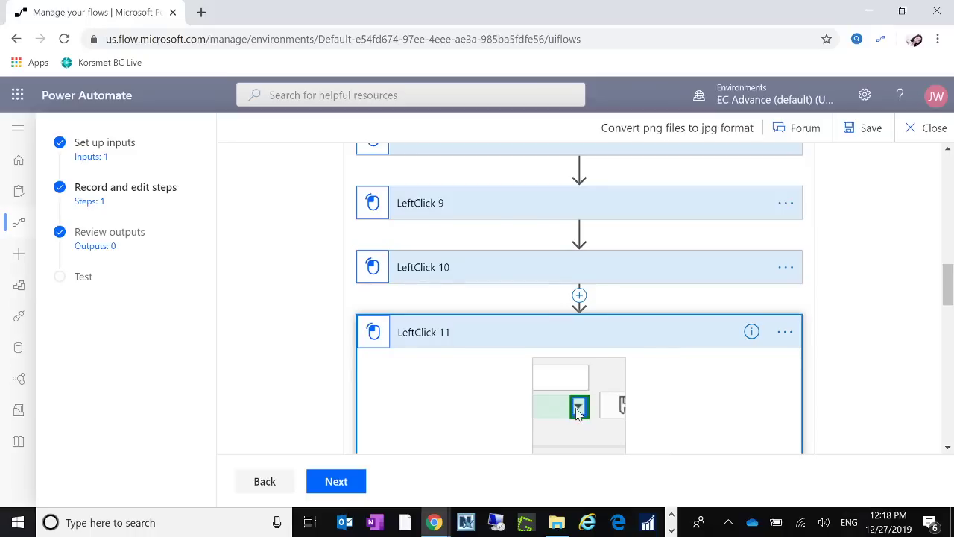
- Compare the LeftClick 11 action with LeftClick 12, and delete LeftClick 11 from the recorded steps
scroll(579, 412, down, 4)
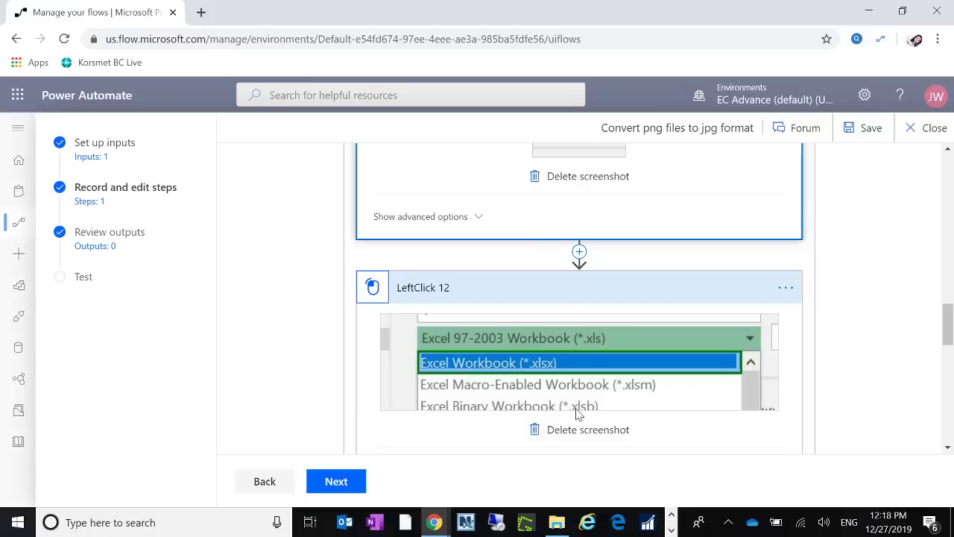
scroll(589, 415, up, 4)
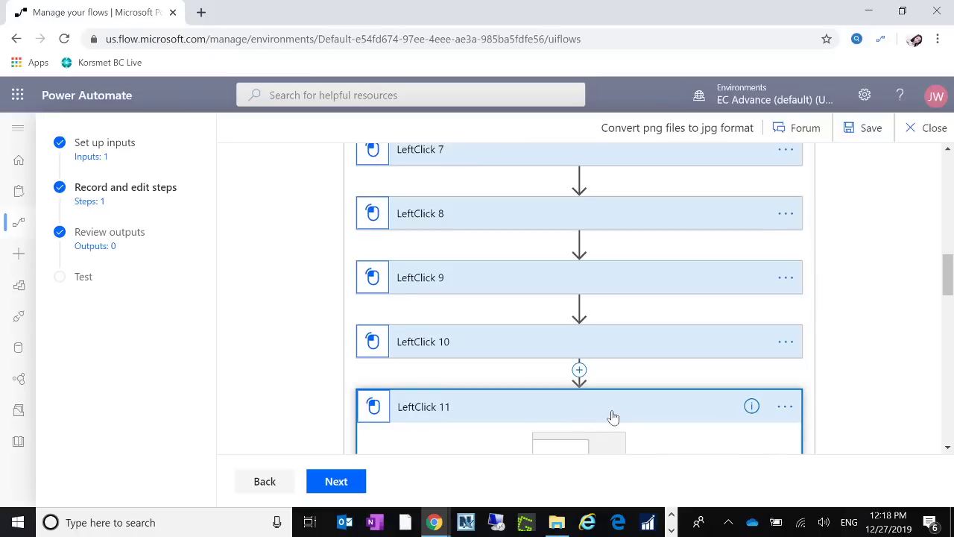
scroll(589, 409, down, 2)
scroll(607, 322, down, 3)
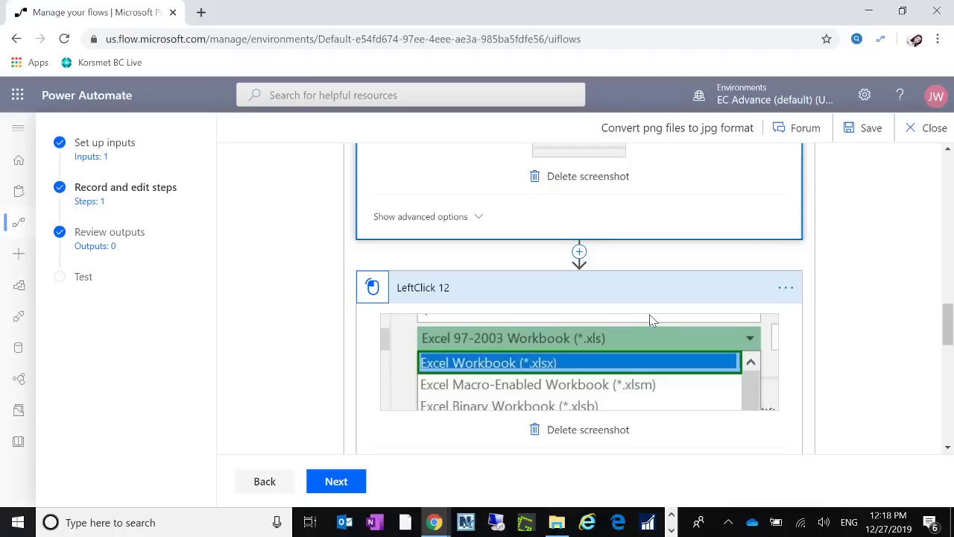
scroll(649, 314, up, 3)
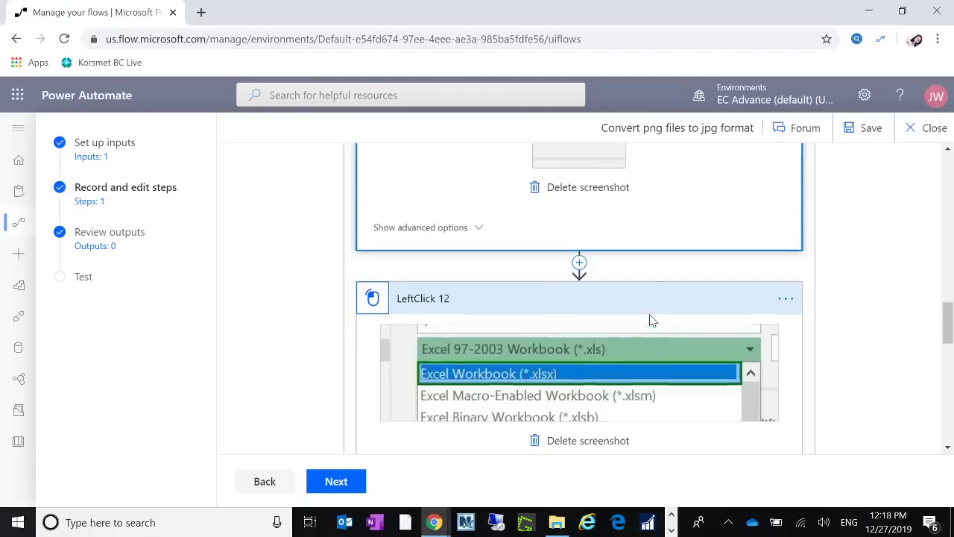
click(788, 334)
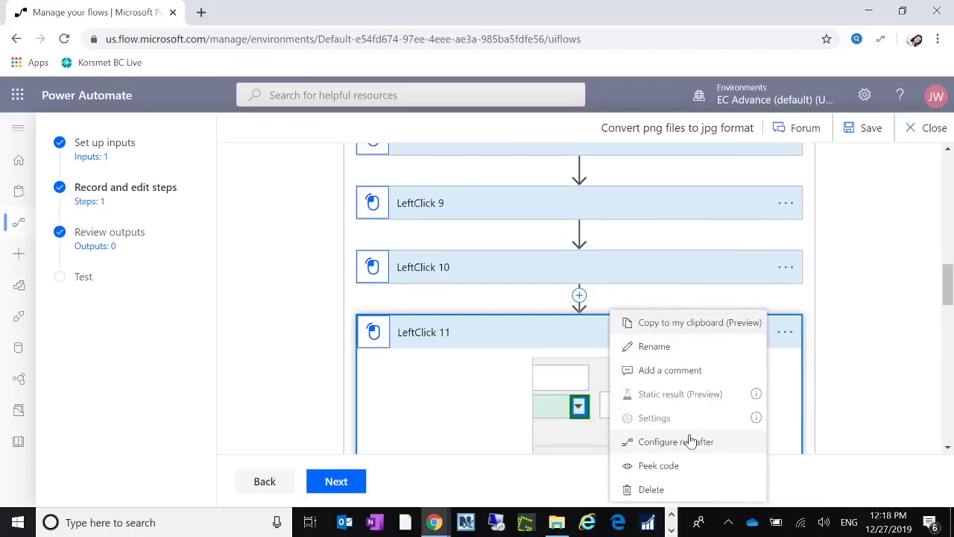
click(655, 485)
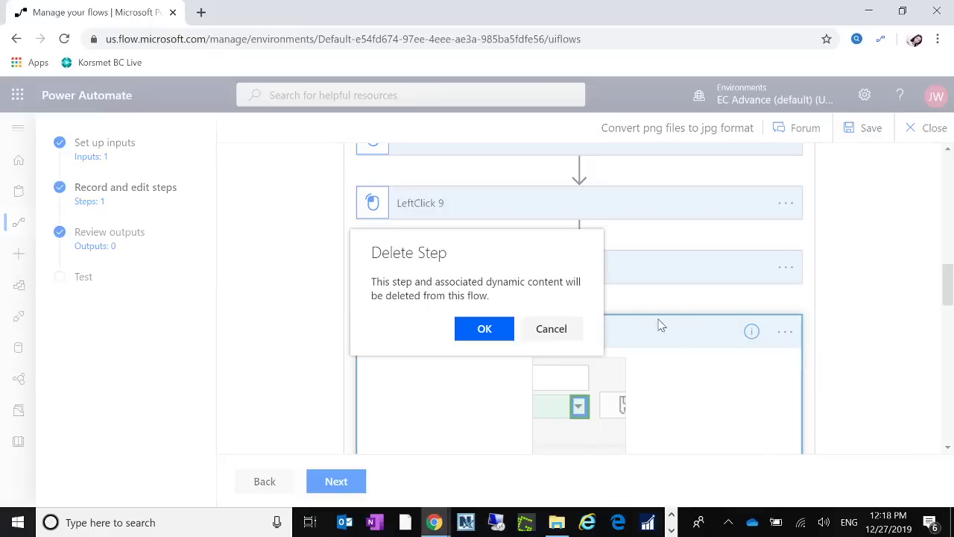
click(511, 333)
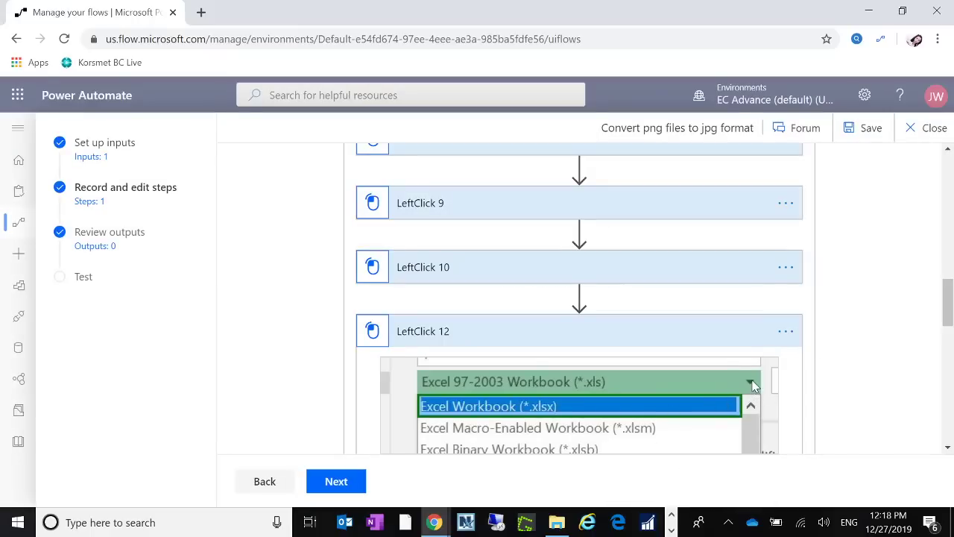
- Peek at the code of the LeftClick 10 action, close it, and examine the action's screenshot
click(785, 267)
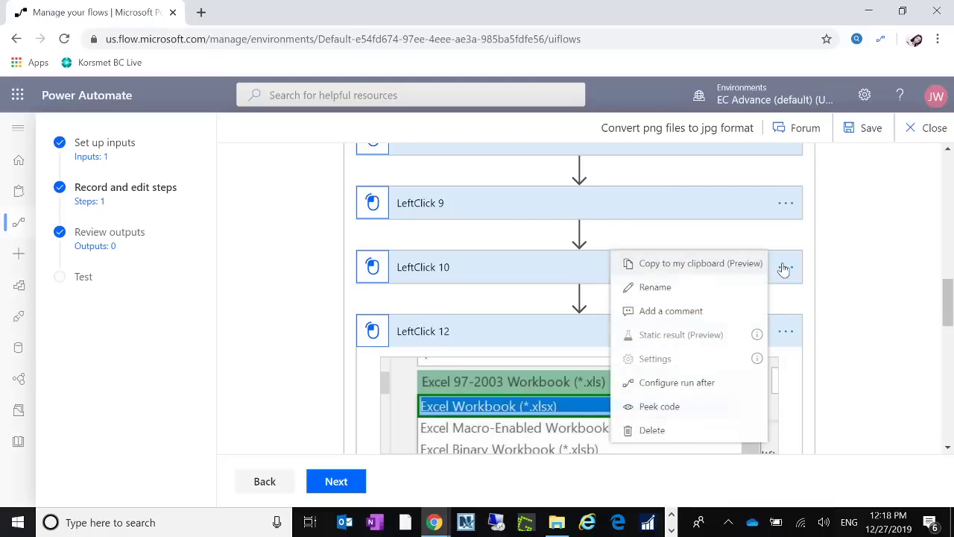
click(661, 407)
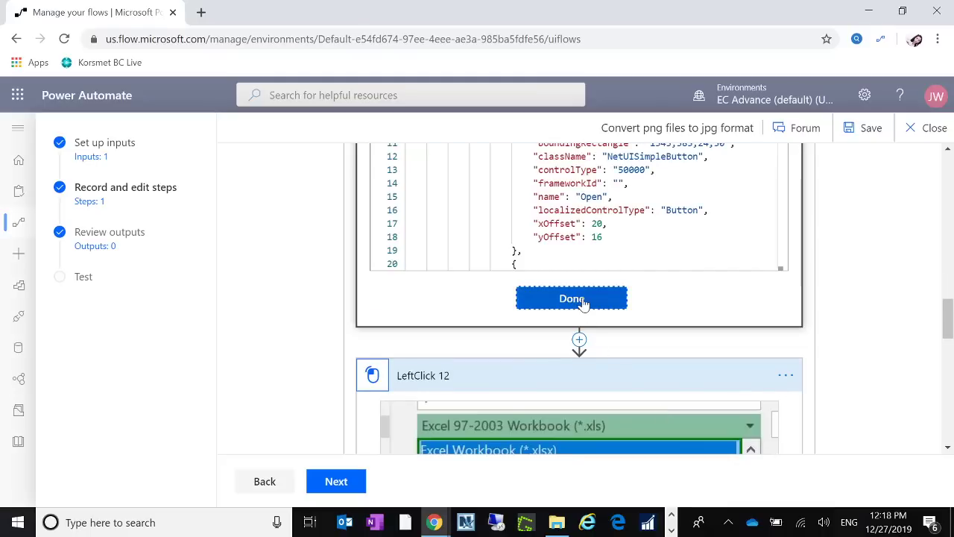
click(583, 300)
scroll(609, 329, down, 2)
scroll(608, 329, up, 3)
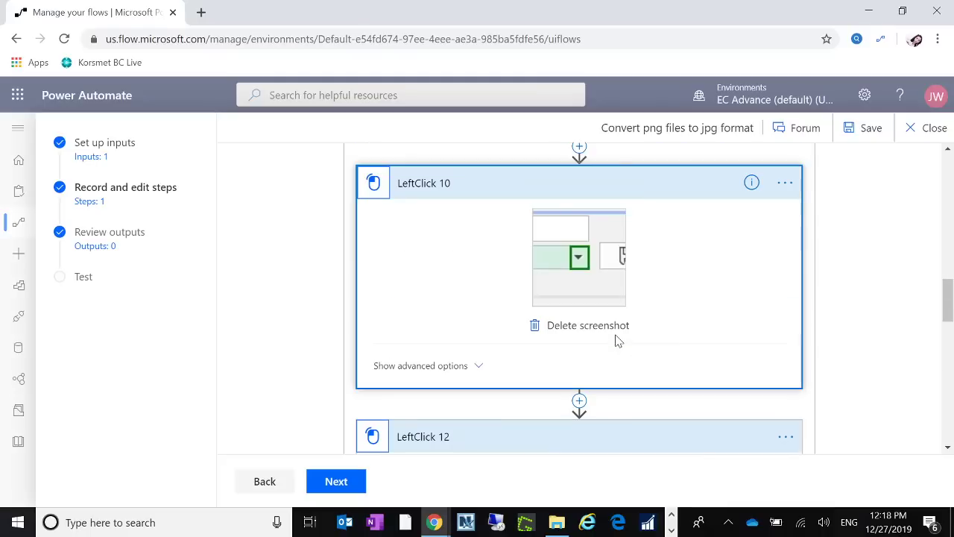
- Peek at the code of the LeftClick 9 action, close it, and examine which command its screenshot shows
scroll(617, 341, up, 2)
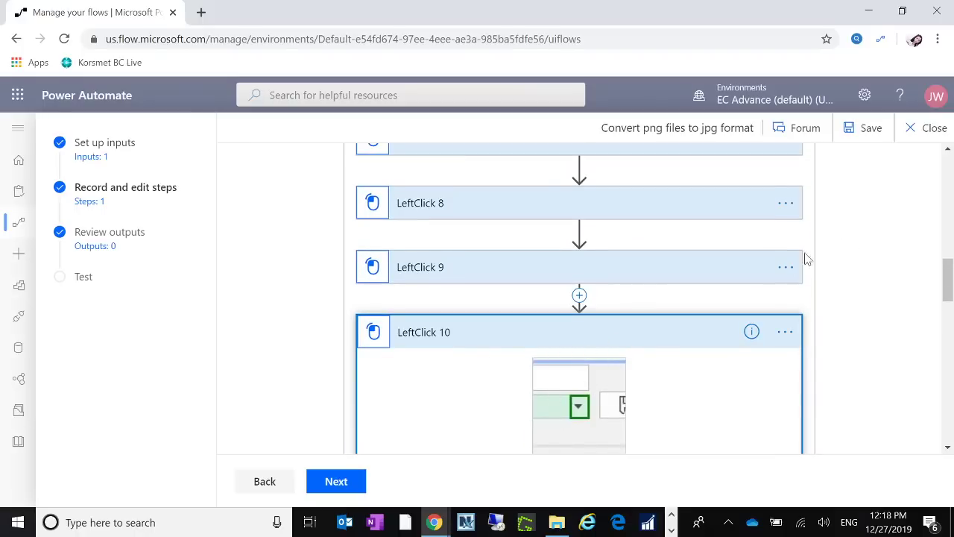
click(786, 267)
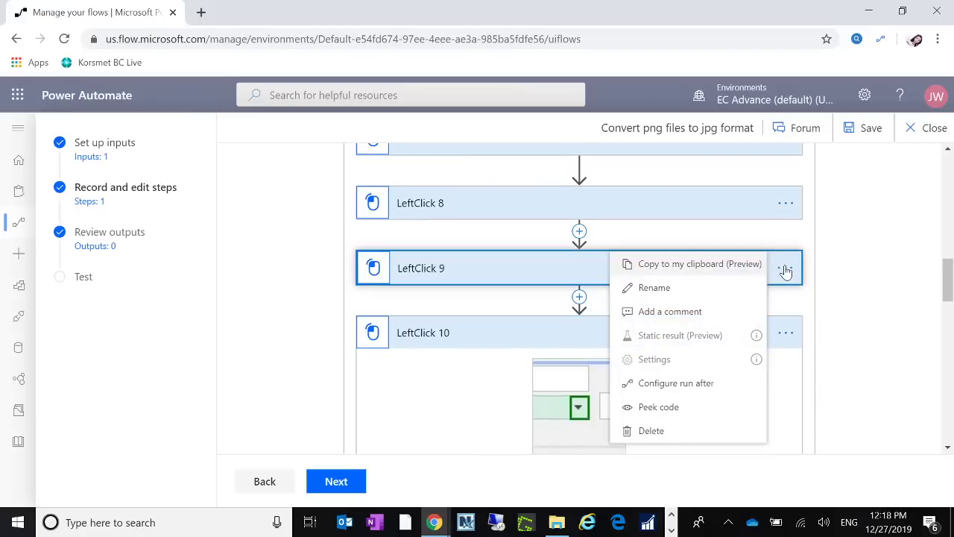
click(688, 409)
click(600, 300)
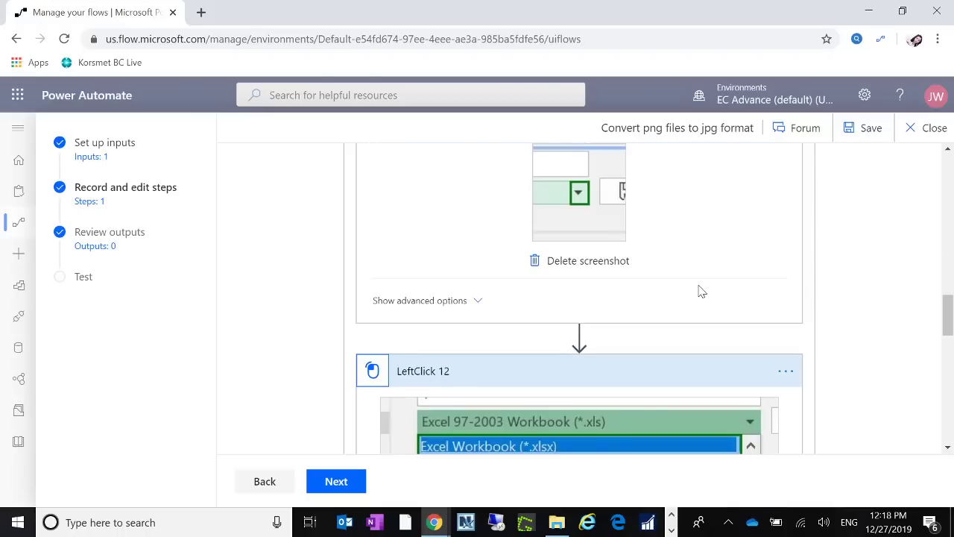
scroll(700, 293, up, 5)
scroll(701, 295, up, 5)
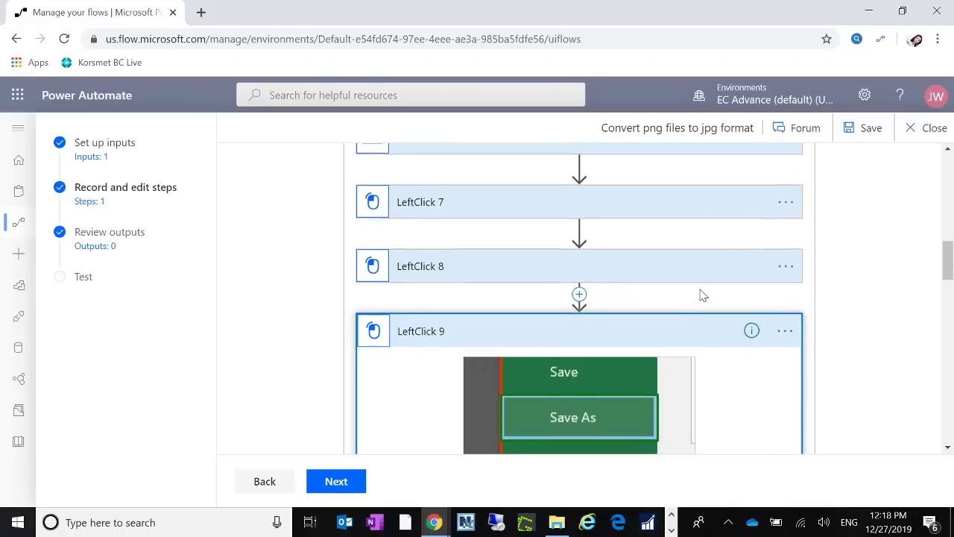
- Recheck the recorded actions down to LeftClick 14, and advance past the outputs review to the flow's Test stage
scroll(701, 294, down, 2)
scroll(701, 295, down, 3)
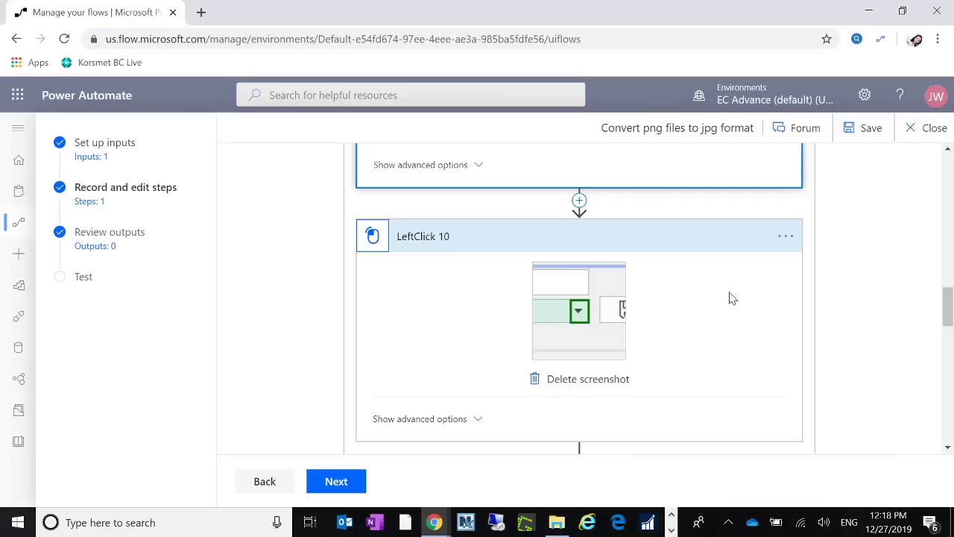
scroll(731, 299, down, 8)
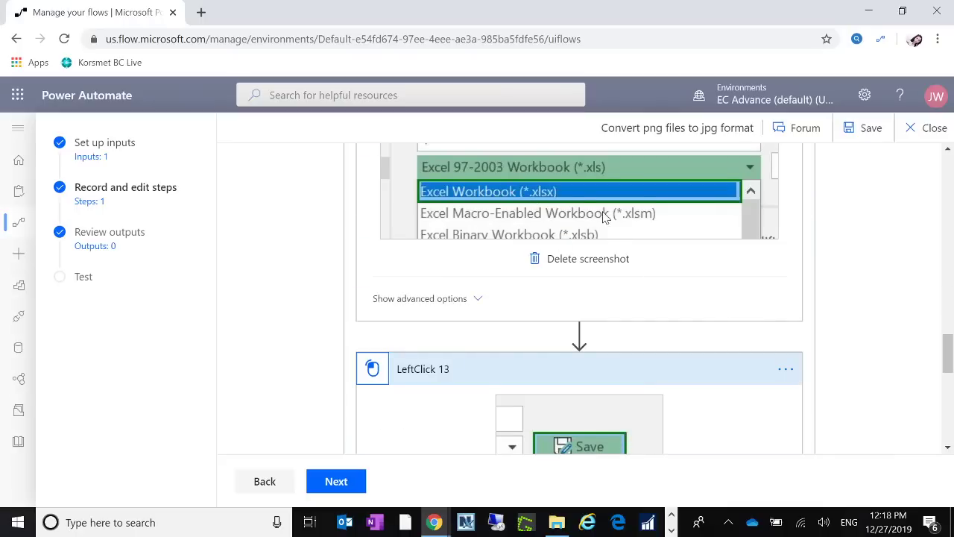
scroll(641, 246, up, 2)
scroll(671, 269, up, 20)
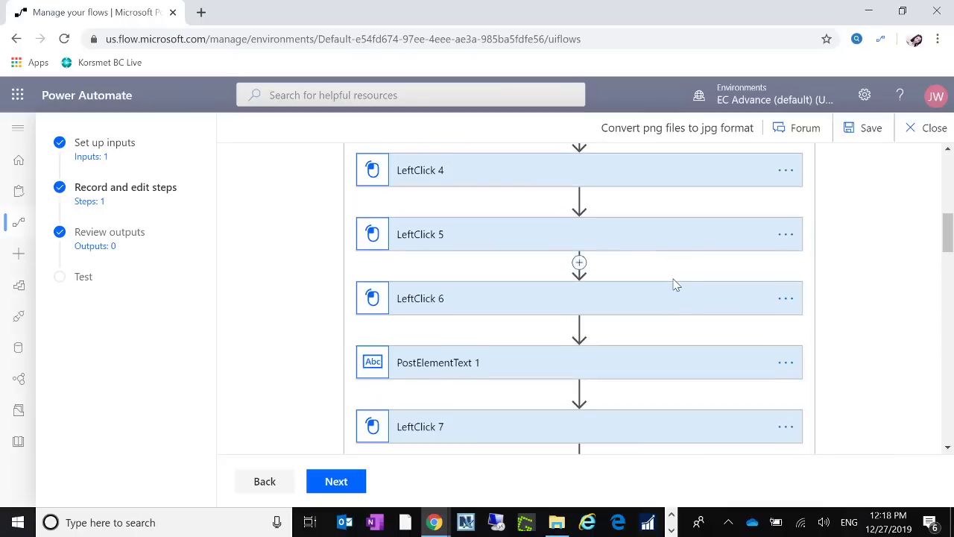
scroll(689, 293, down, 20)
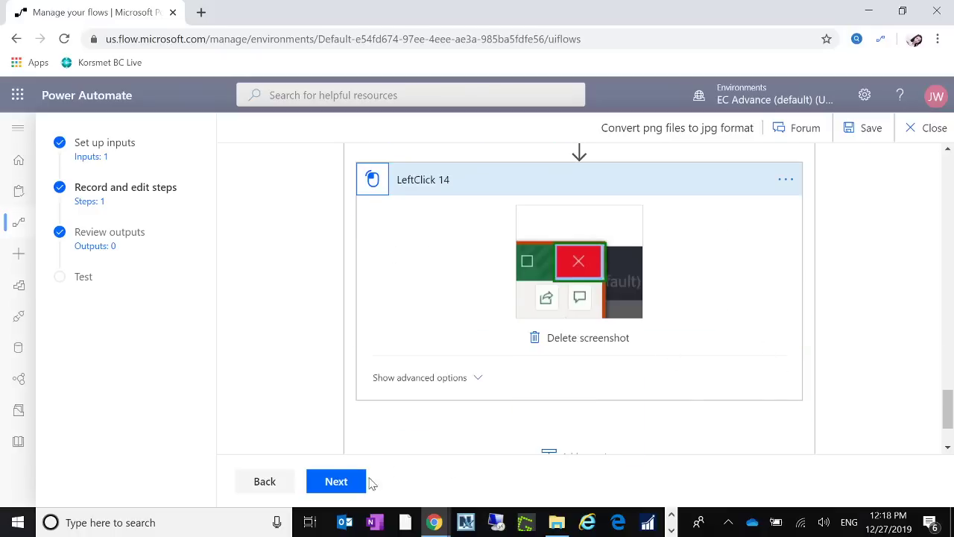
click(336, 481)
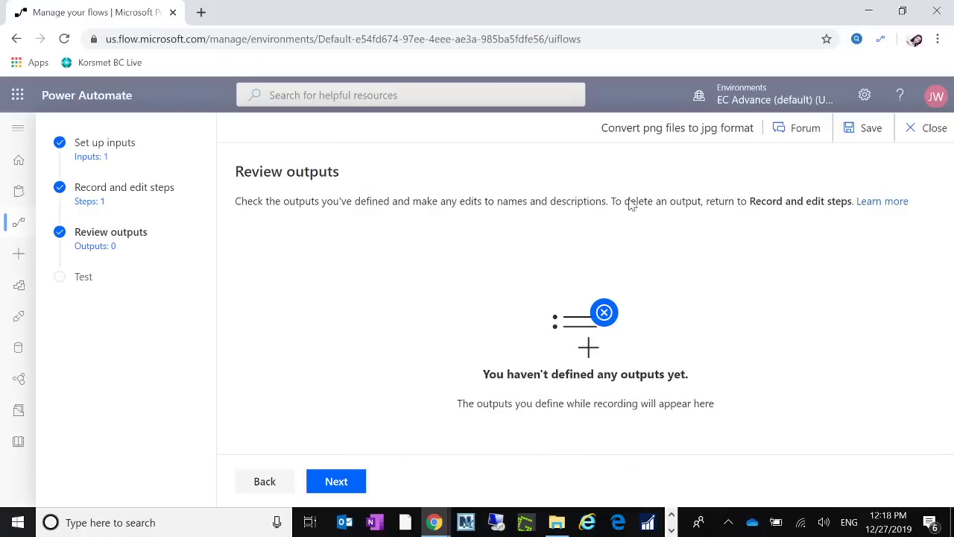
click(336, 481)
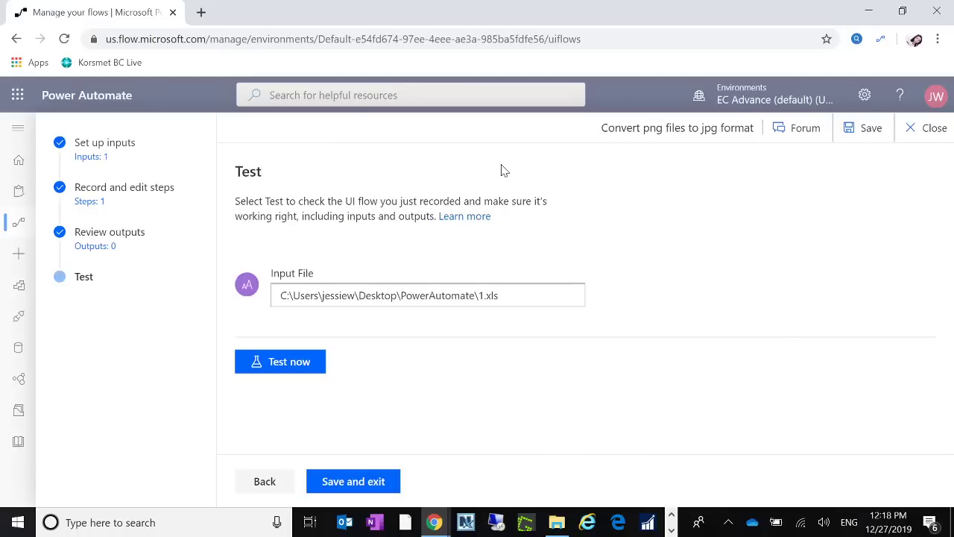
- Switch to File Explorer and delete 1.xlsx from the PowerAutomate folder
click(557, 521)
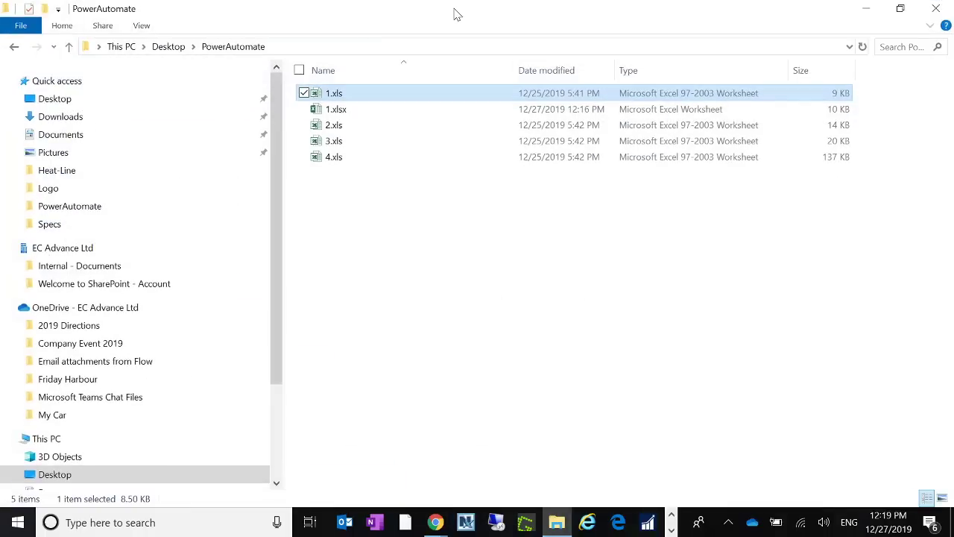
click(364, 111)
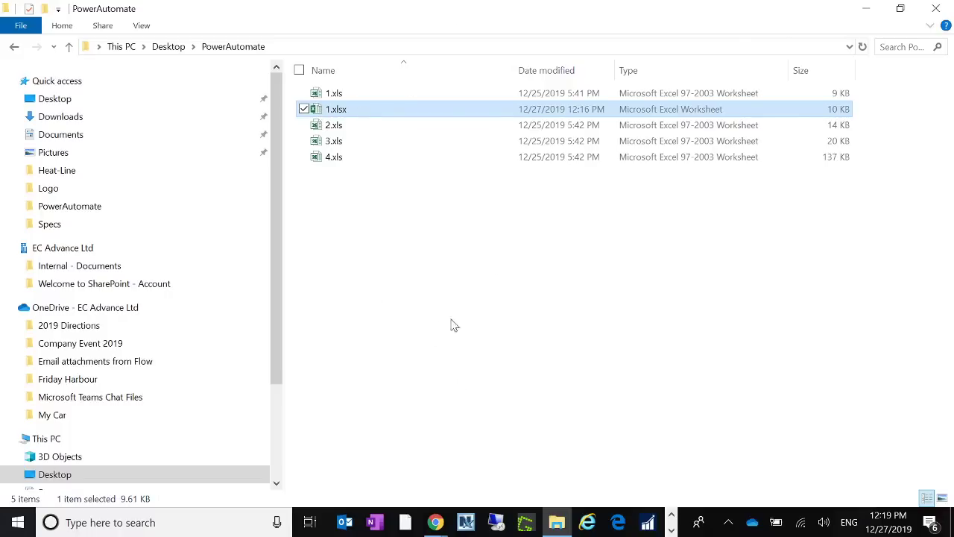
click(397, 304)
click(314, 109)
click(672, 530)
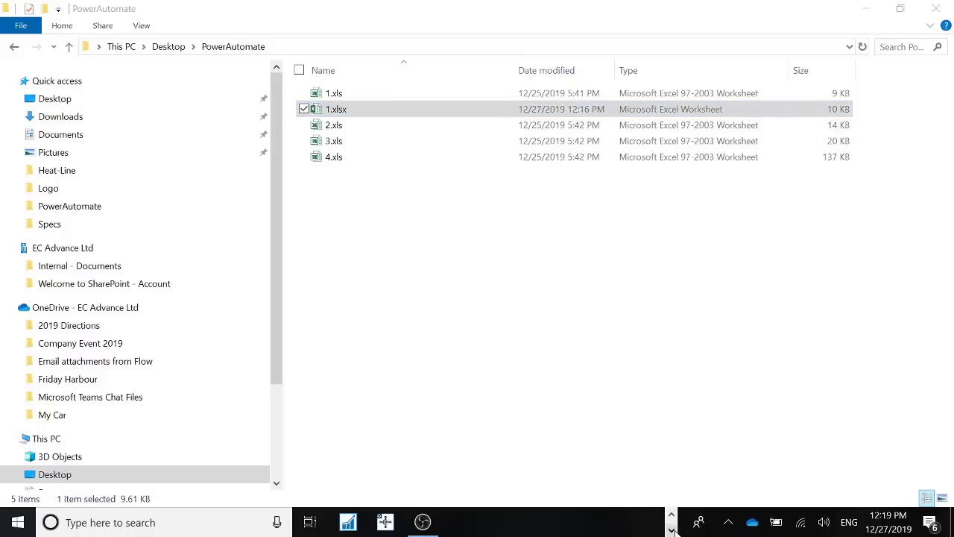
click(321, 110)
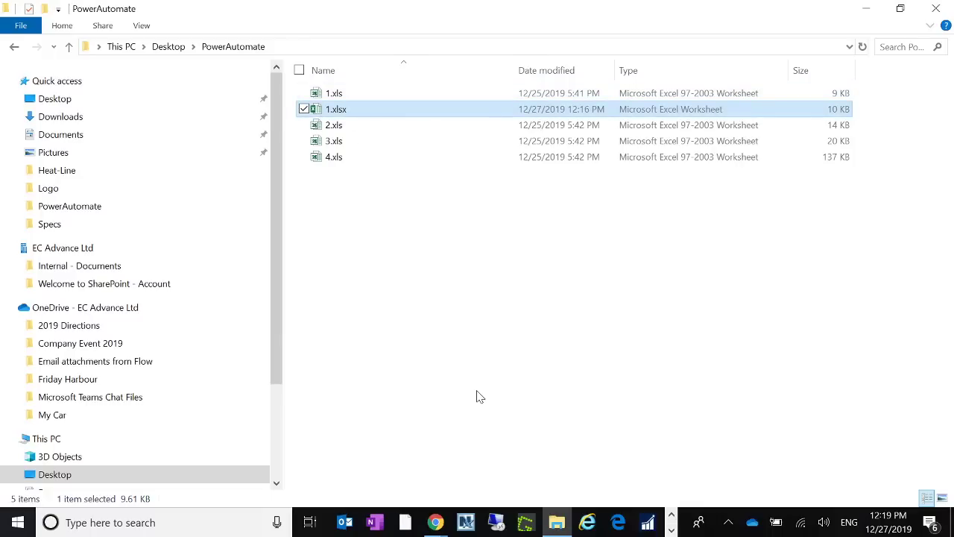
key(Delete)
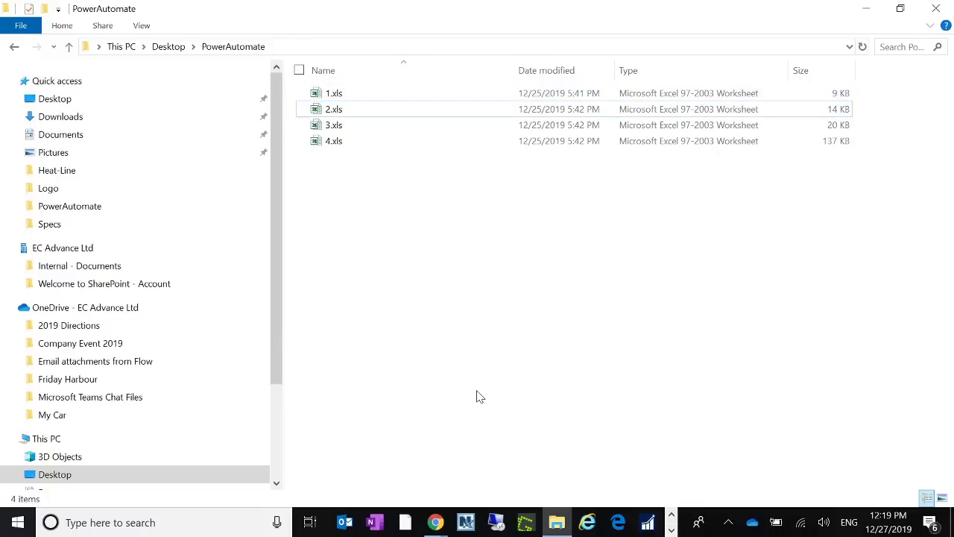
- Return to Power Automate and start the UI flow test with 1.xls as the input file
click(865, 8)
click(302, 361)
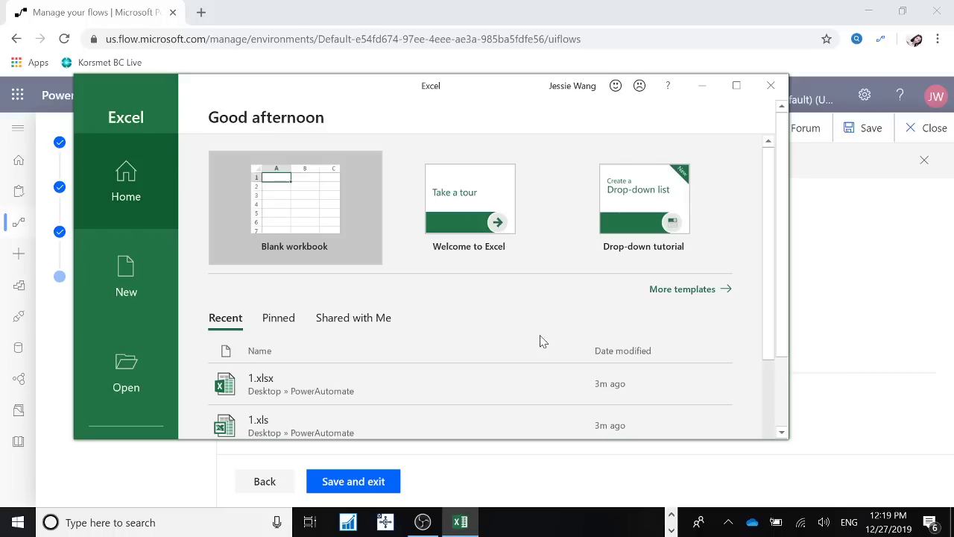
- In Excel, browse to the Desktop and open 1.xls from the PowerAutomate folder by its full path
click(126, 376)
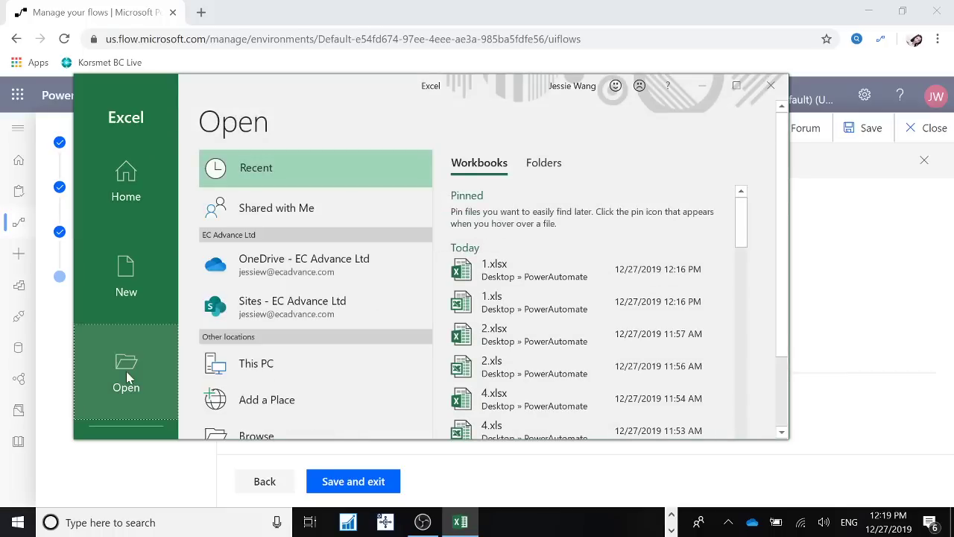
click(316, 440)
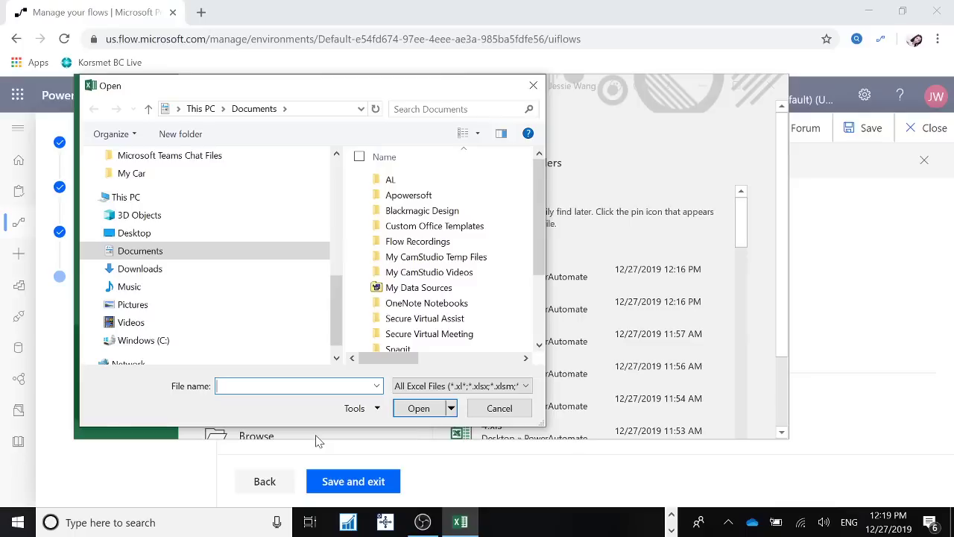
click(134, 234)
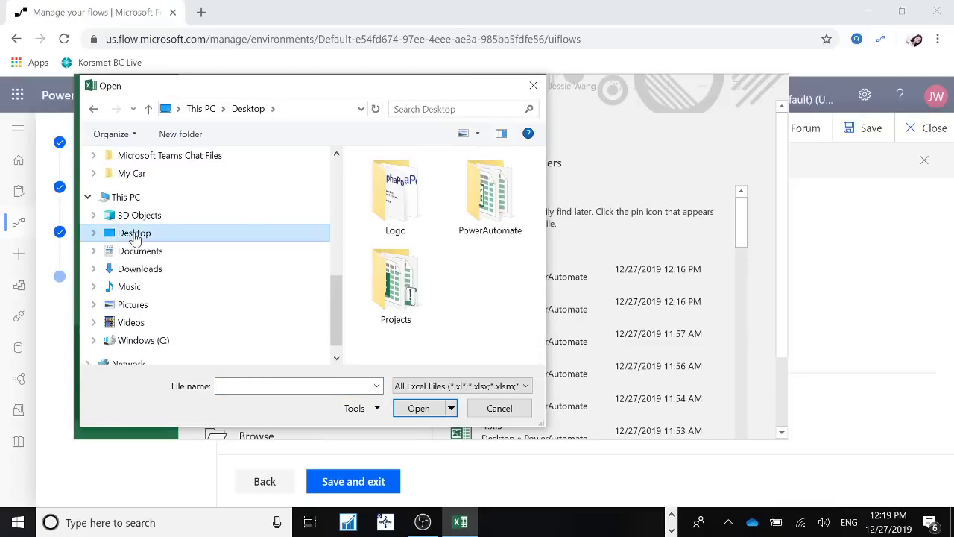
click(491, 195)
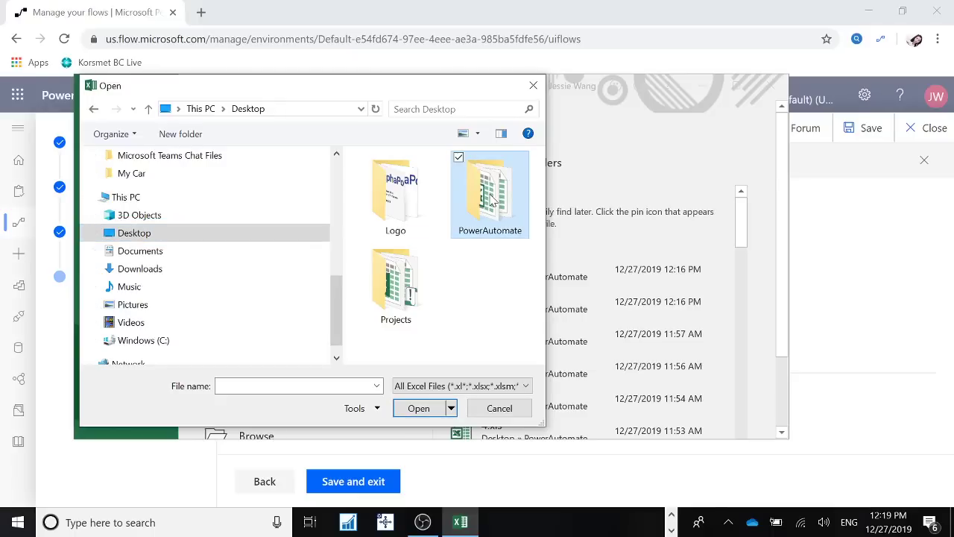
click(396, 231)
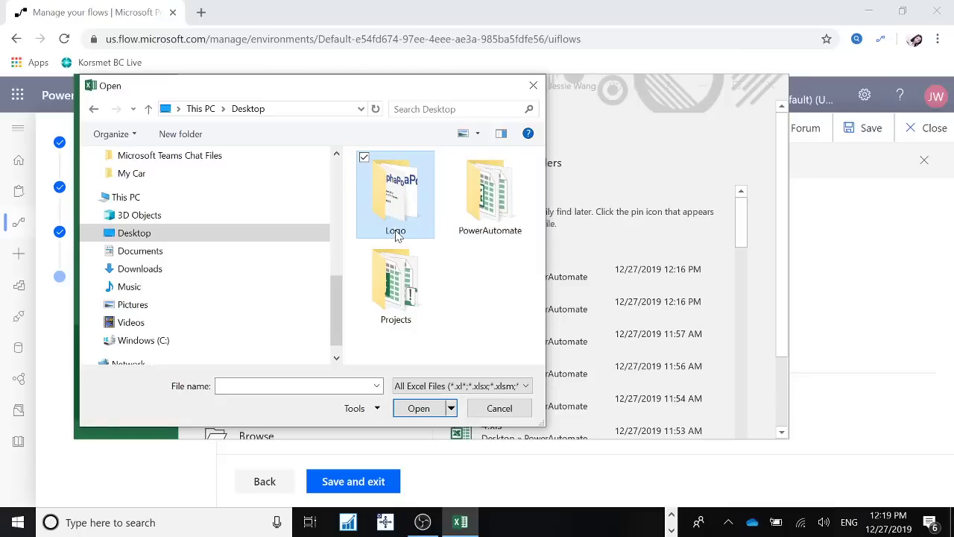
key(Tab)
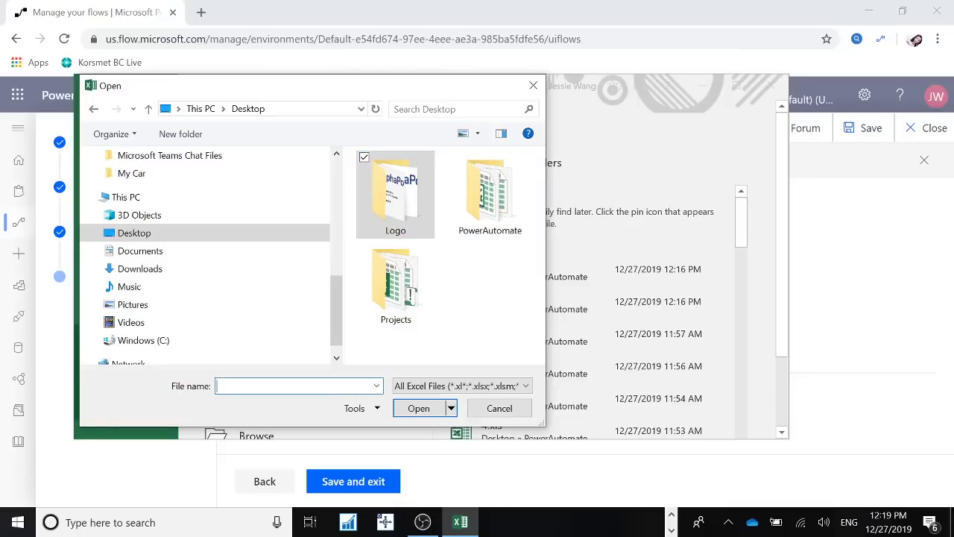
text(C:\Users\jessiew\Desktop\PowerAutomate\1.xls)
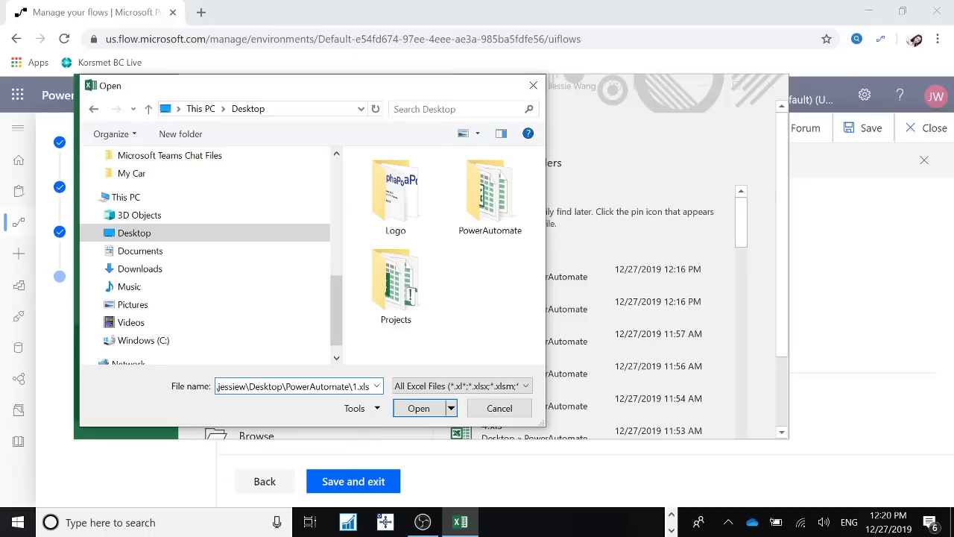
click(420, 409)
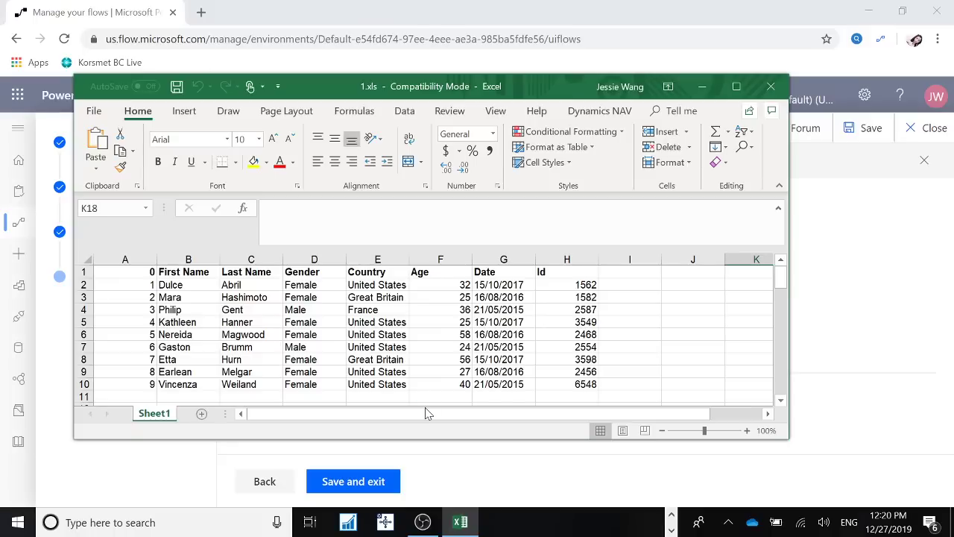
- Save a copy of 1.xls in the PowerAutomate folder as an Excel Workbook (*.xlsx), and close Excel
click(94, 112)
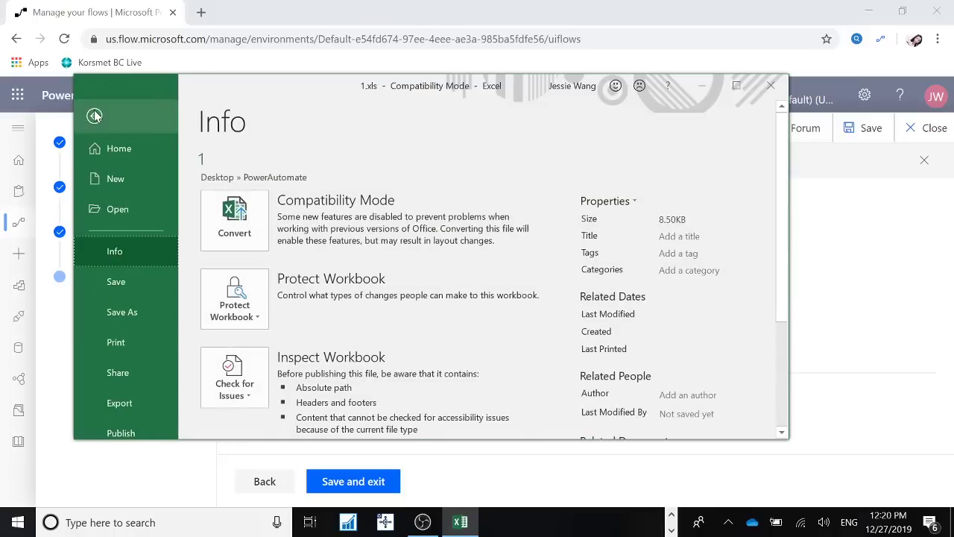
click(126, 311)
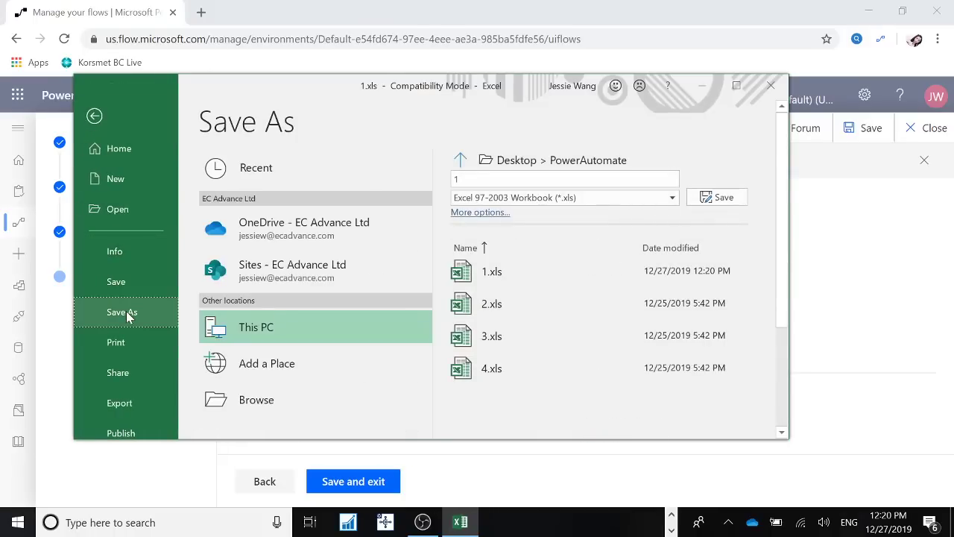
click(673, 198)
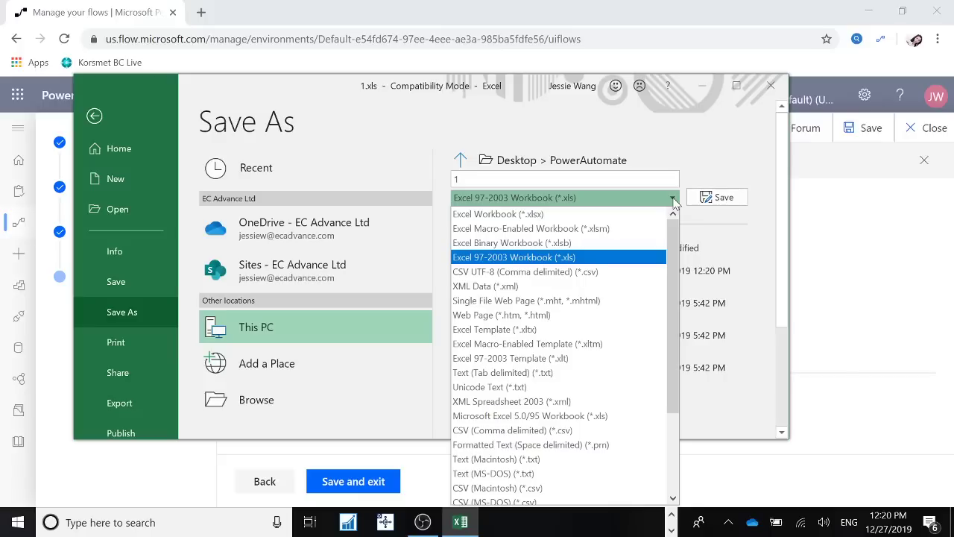
click(562, 216)
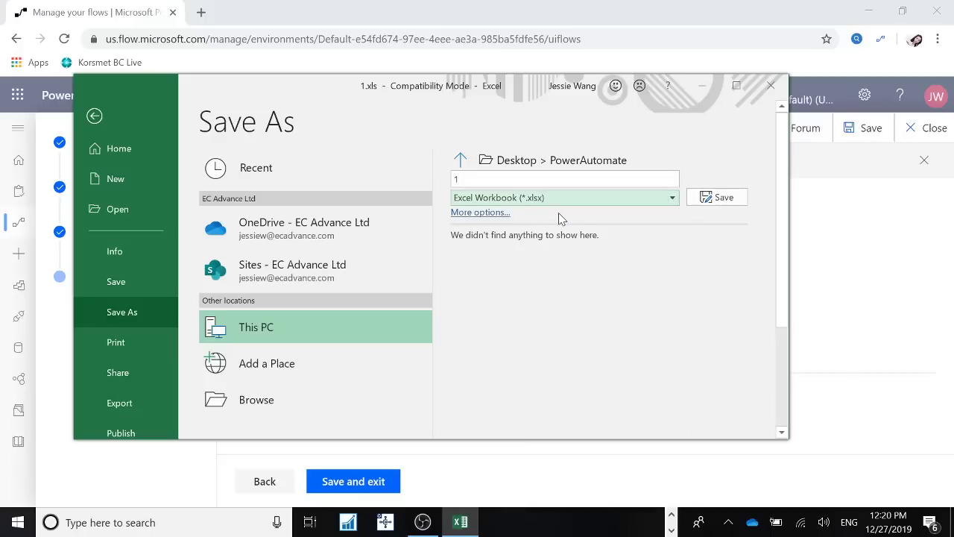
click(718, 198)
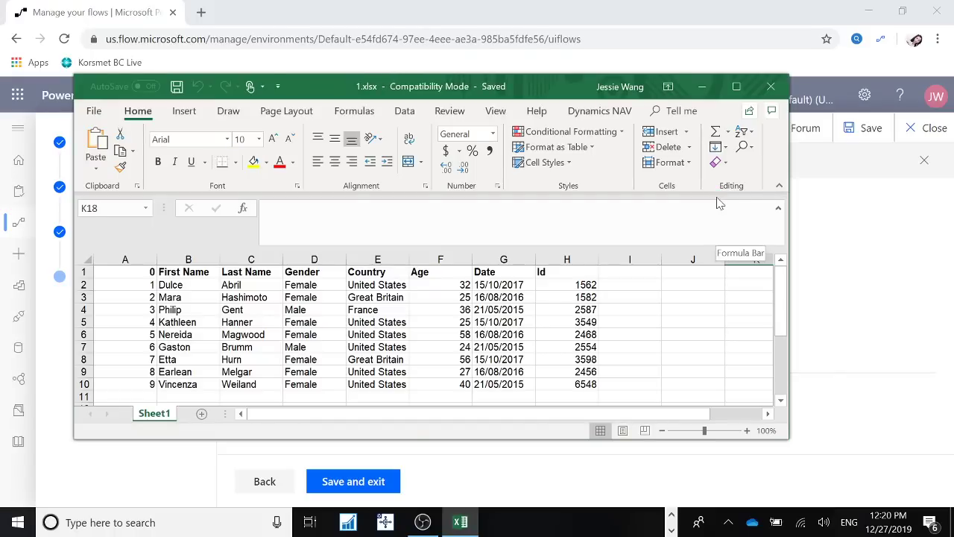
click(771, 86)
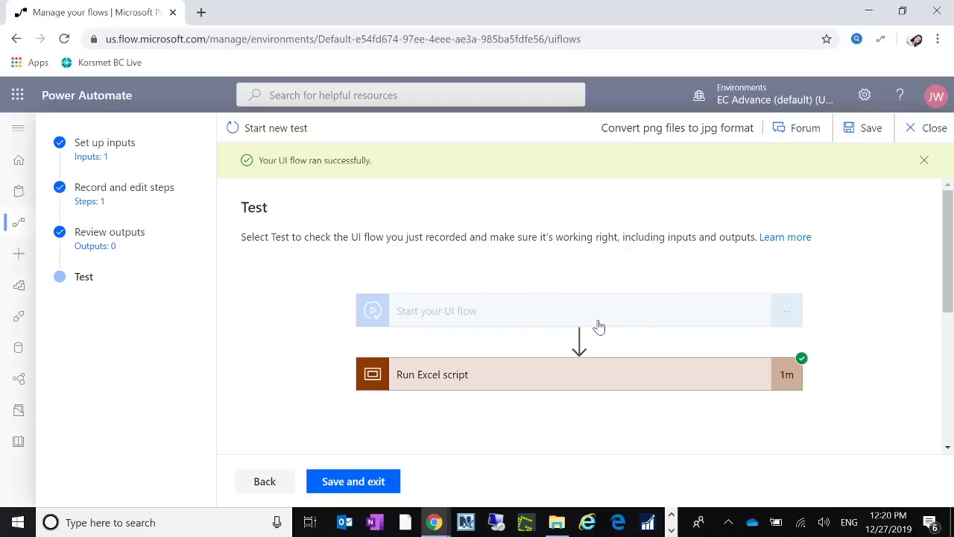
- Save and exit the UI flow, and check the PowerAutomate folder in File Explorer for the converted 1.xlsx
click(371, 484)
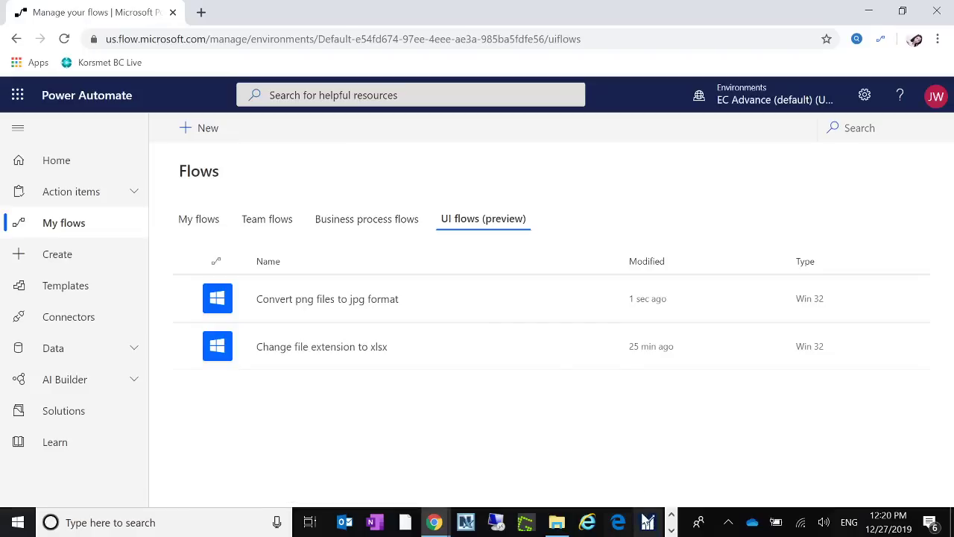
click(671, 531)
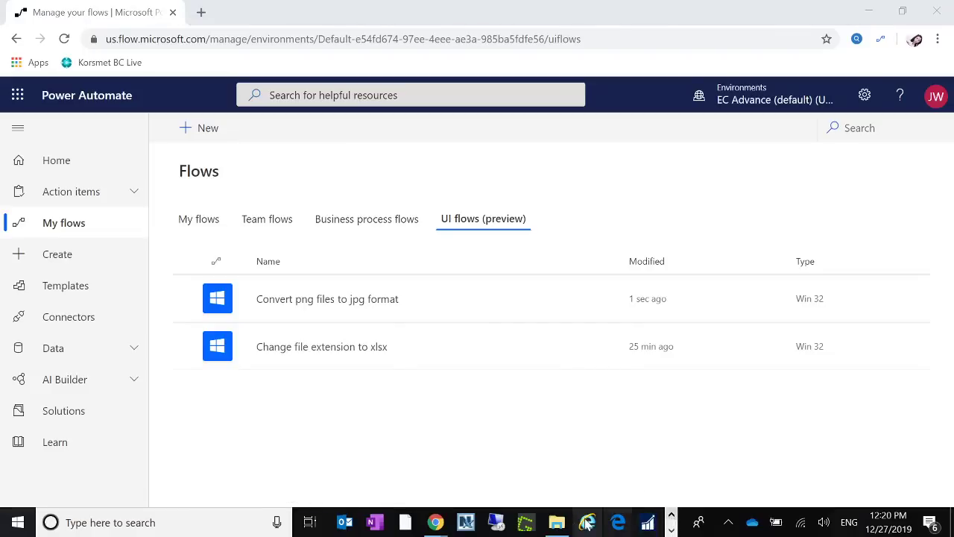
click(557, 523)
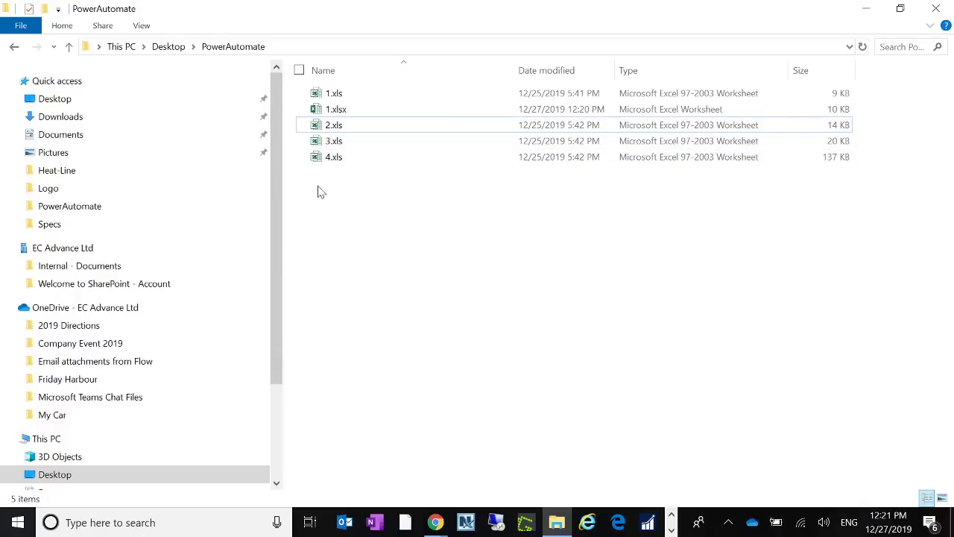
click(859, 10)
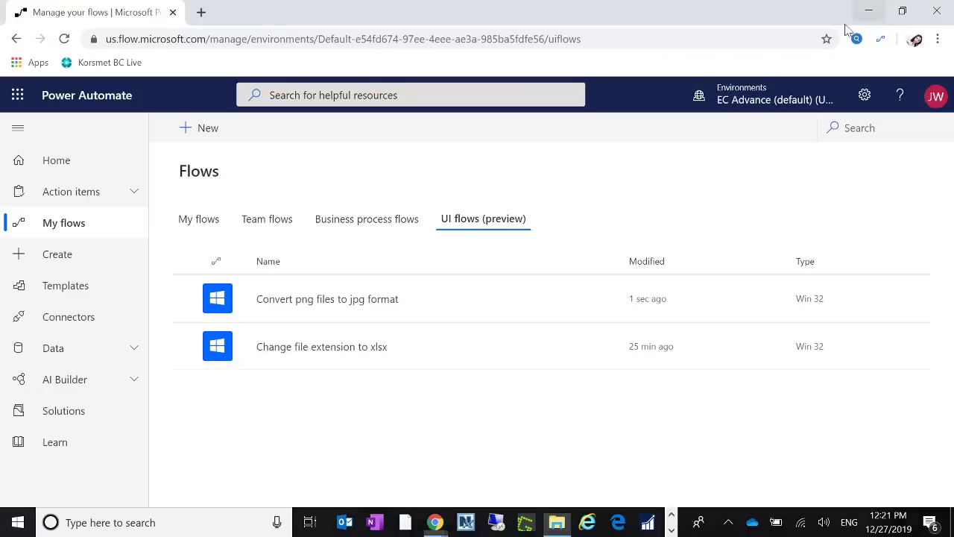
- In Power Automate, open the "Convert png files to jpg format" UI flow and start a test with 2.xls as the input file
click(360, 299)
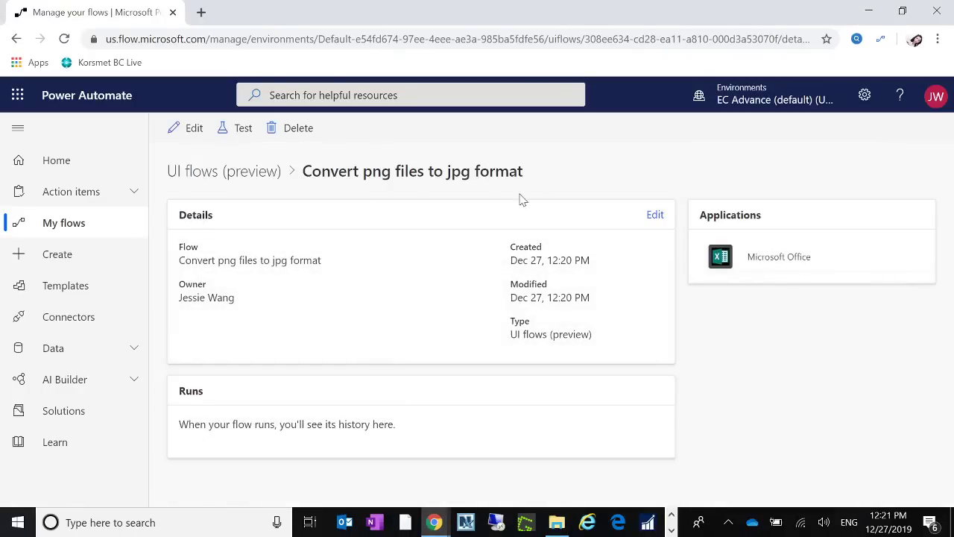
click(246, 140)
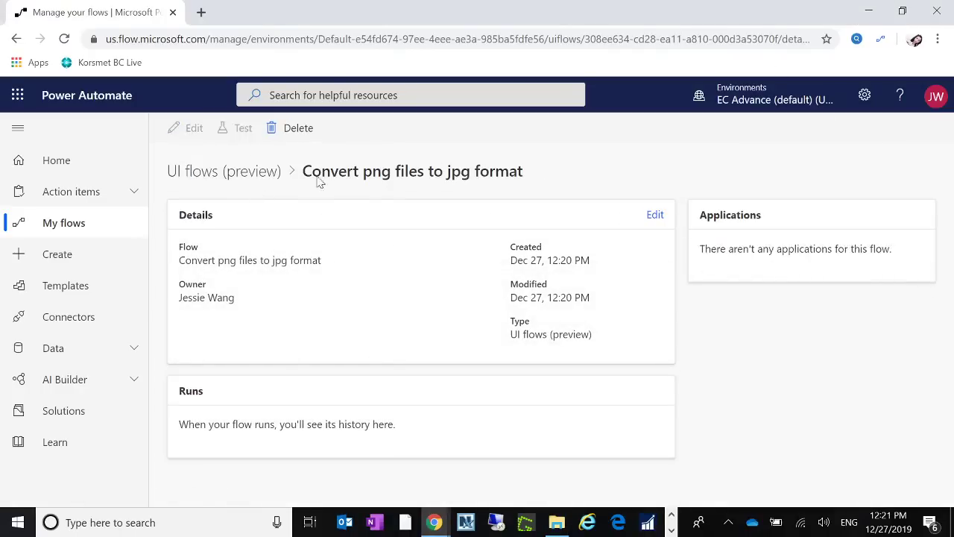
click(478, 295)
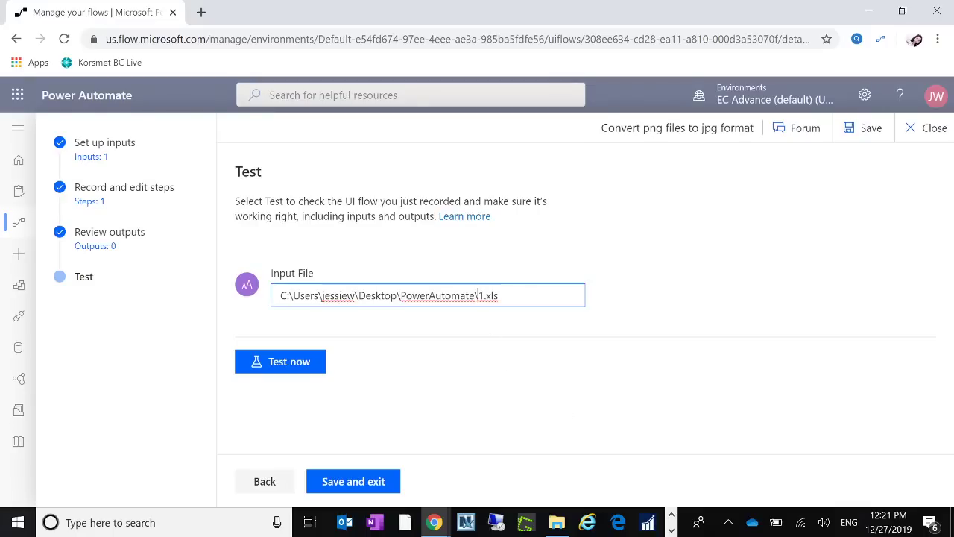
key(Delete)
text(2)
click(319, 362)
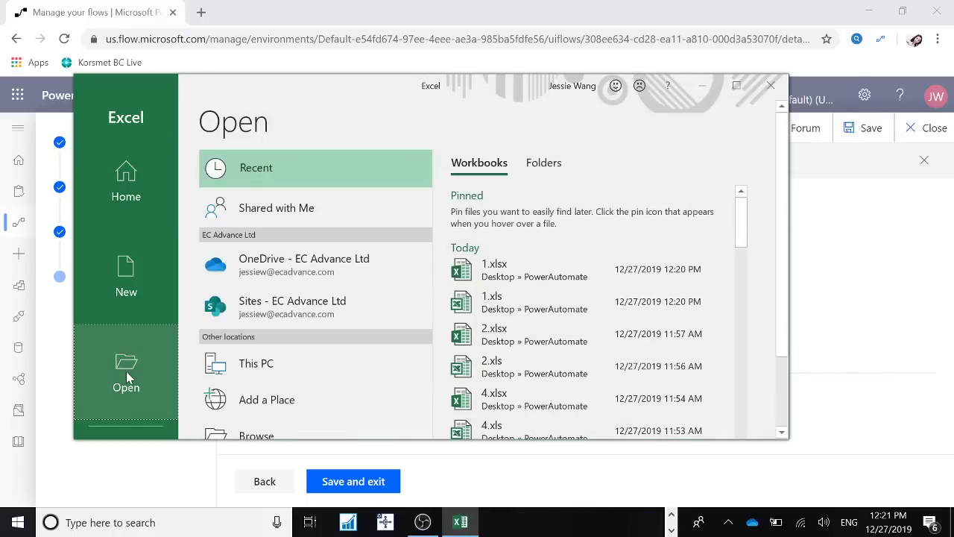
- In Excel, browse to the Desktop and open 2.xls from the PowerAutomate folder by its full path
click(316, 440)
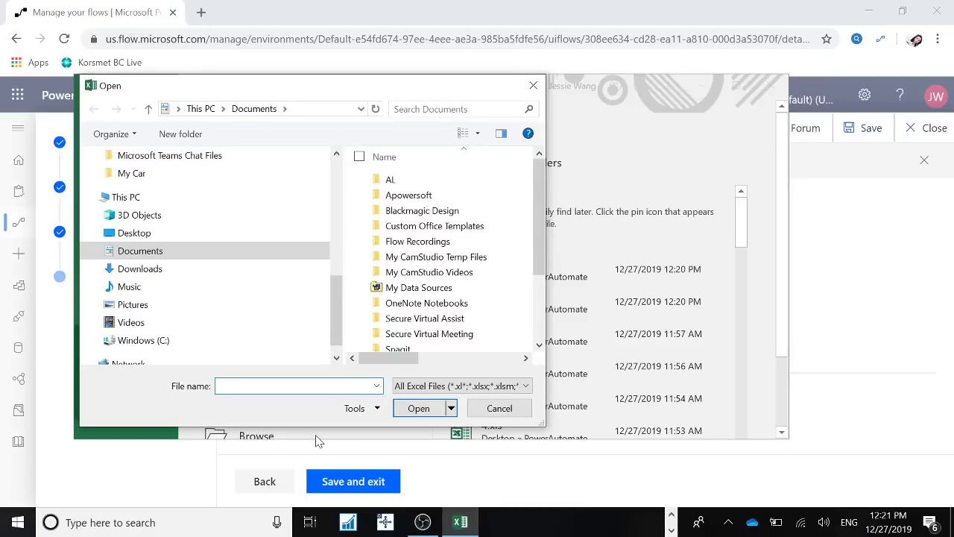
click(133, 234)
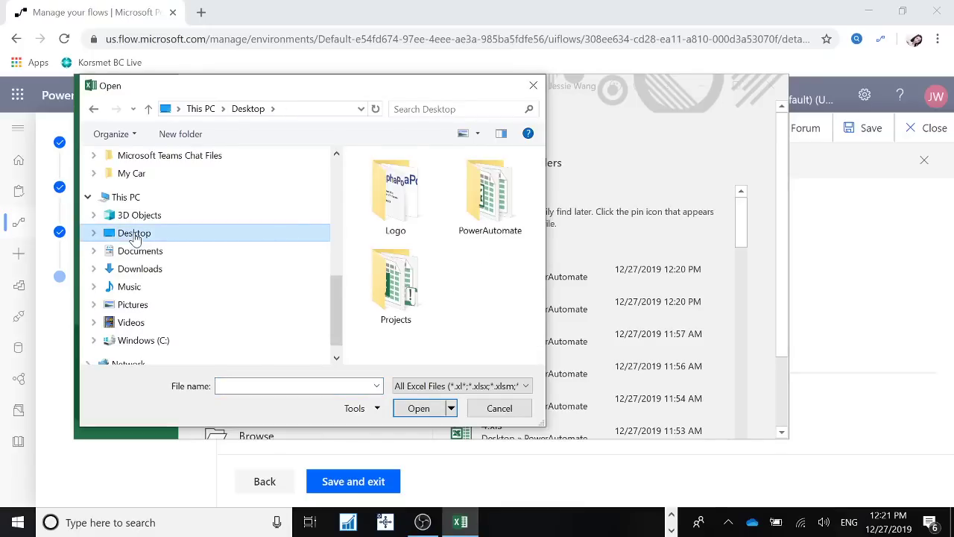
click(490, 194)
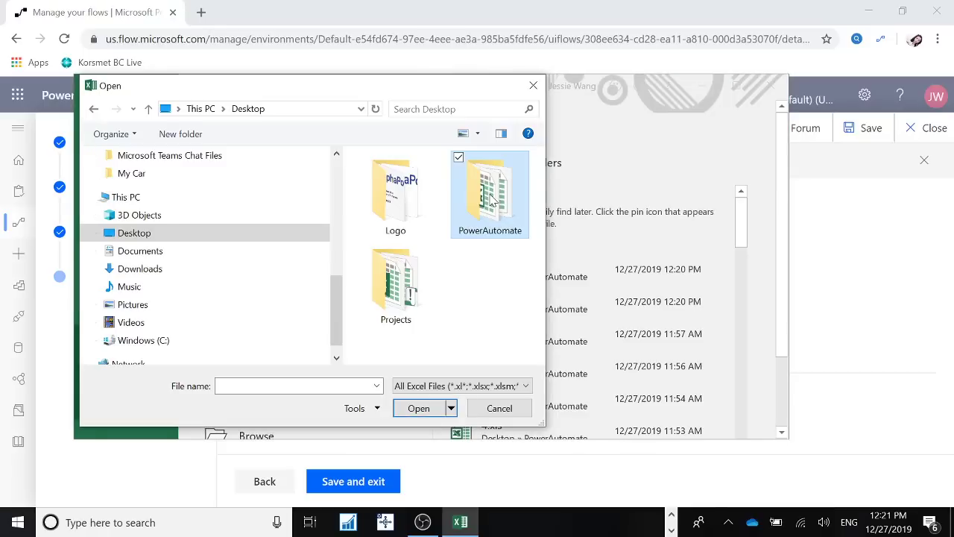
click(398, 234)
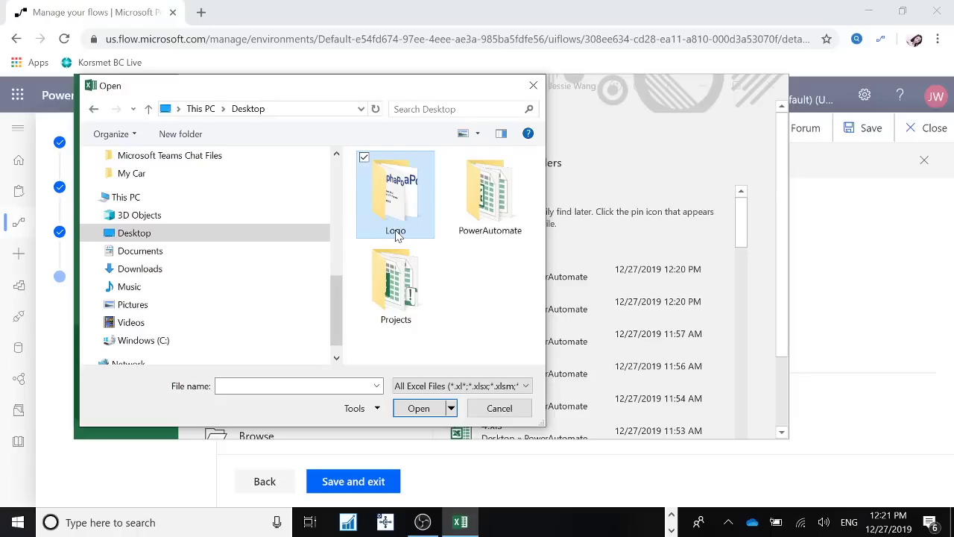
key(Tab)
text(C:\Users\jessiew\Desktop\PowerAutomate\2.xls)
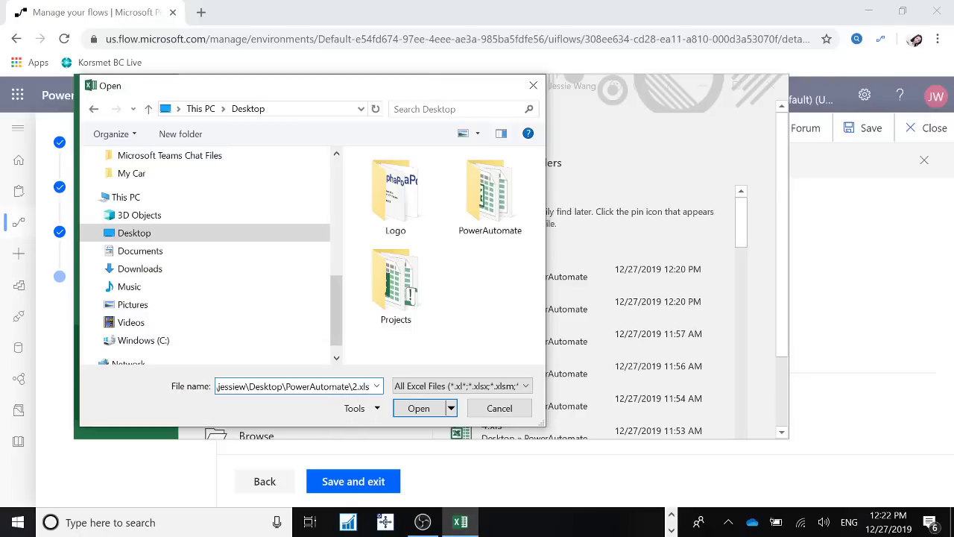
click(424, 408)
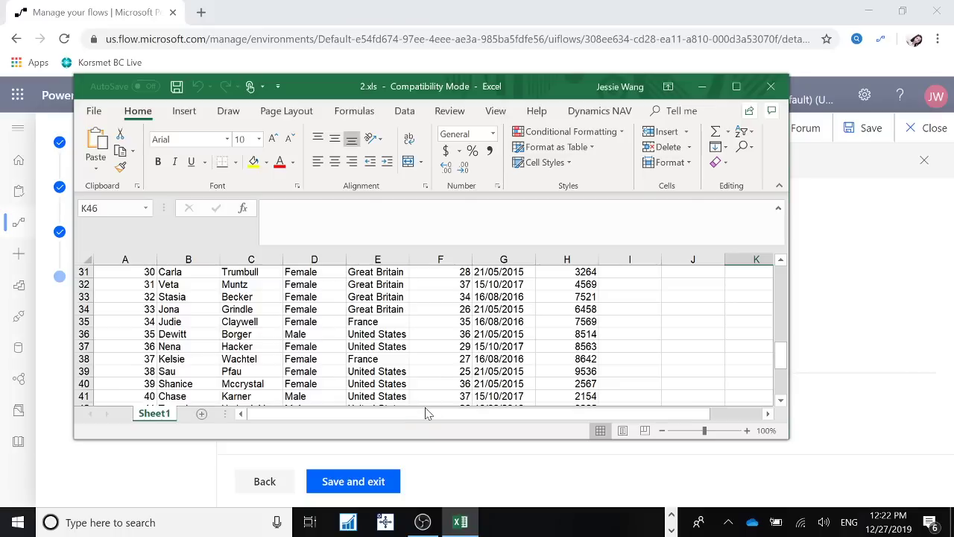
- Save a copy of 2.xls in the PowerAutomate folder as an Excel Workbook (*.xlsx), and close Excel
click(94, 111)
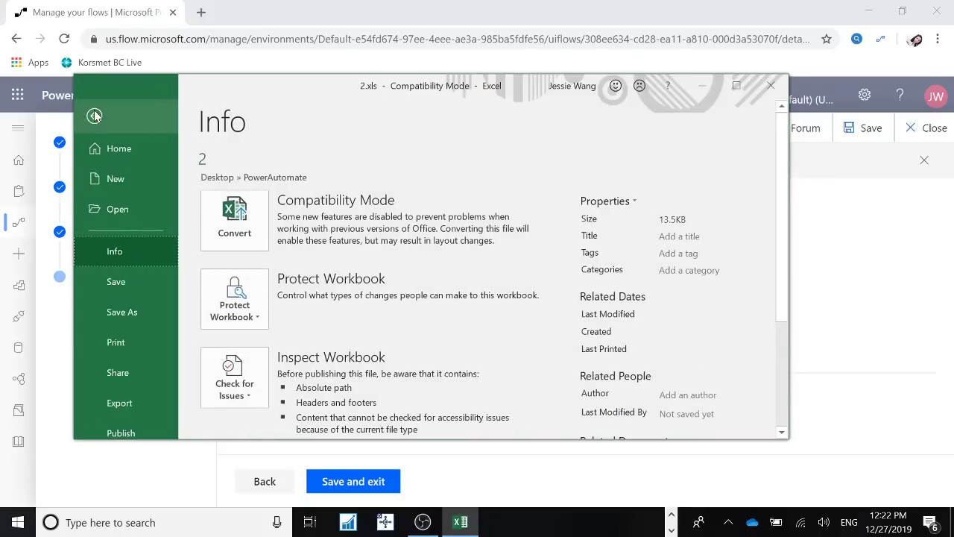
click(126, 311)
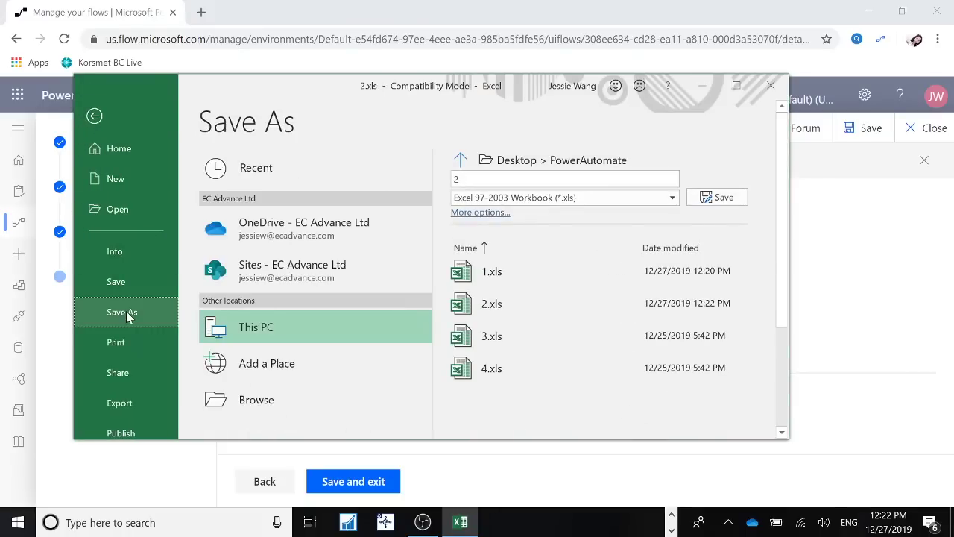
click(673, 198)
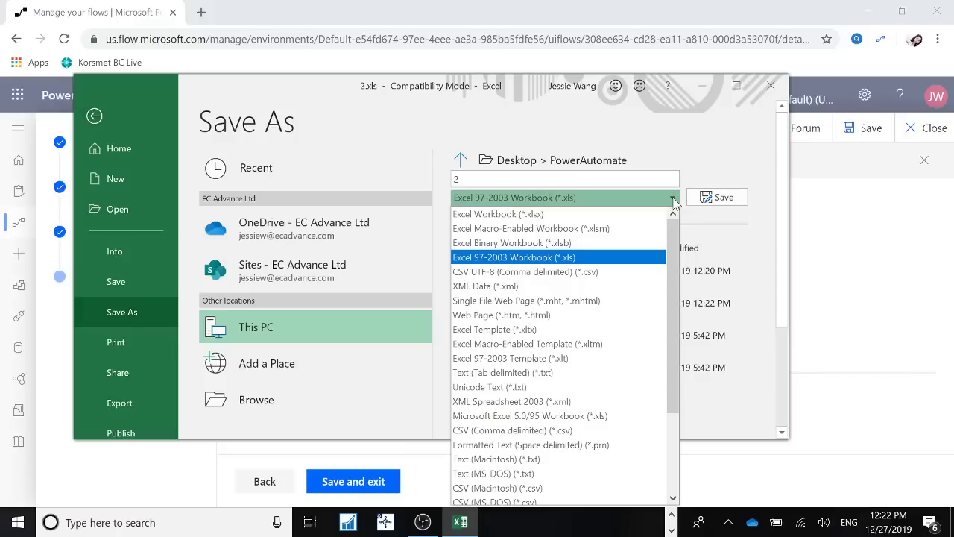
click(563, 215)
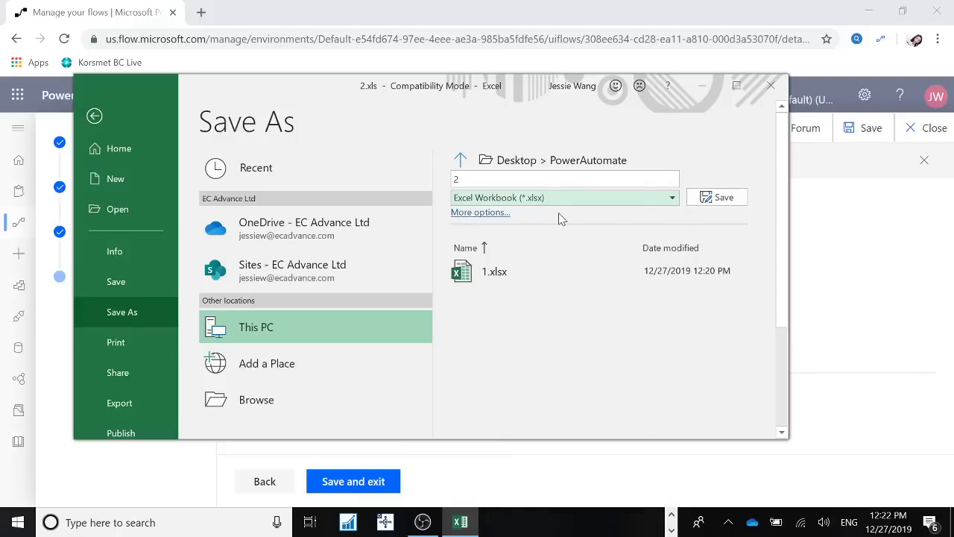
click(717, 197)
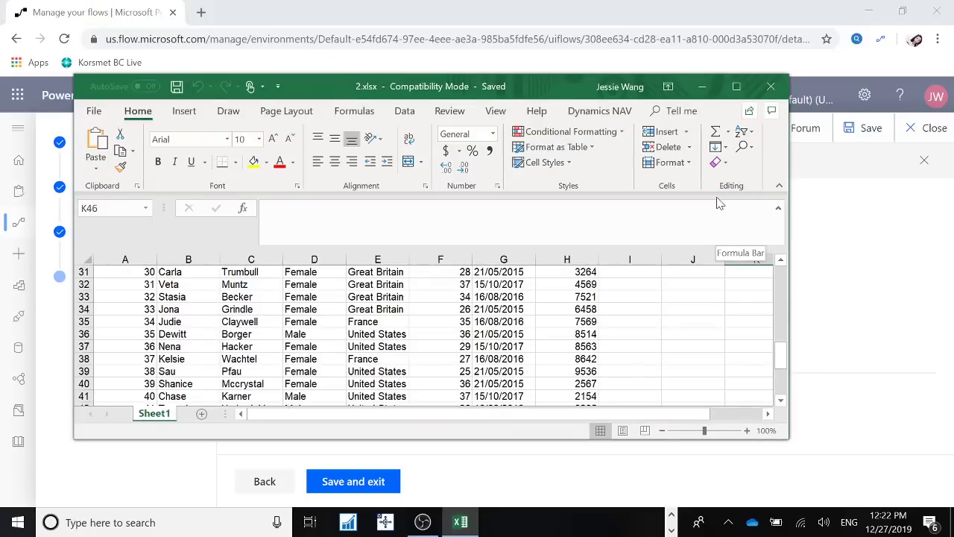
click(771, 87)
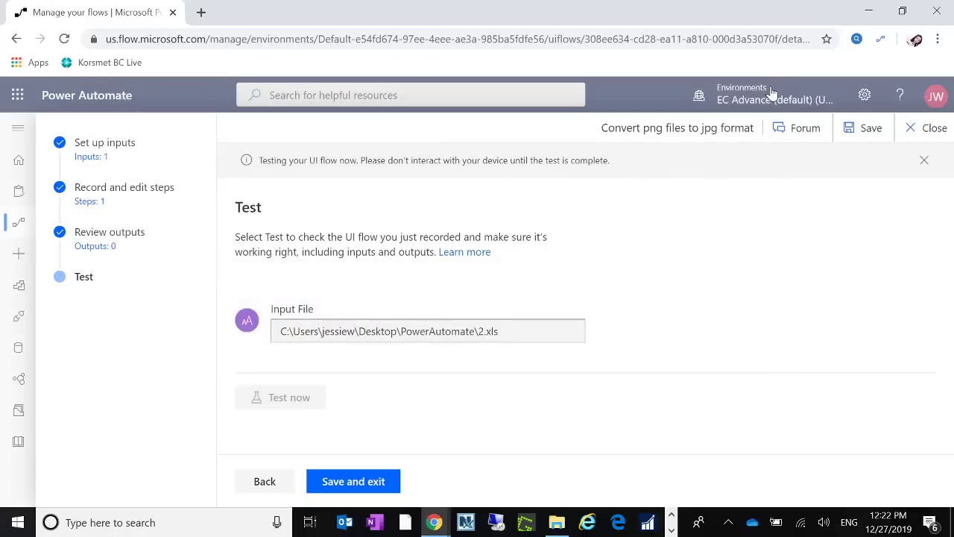